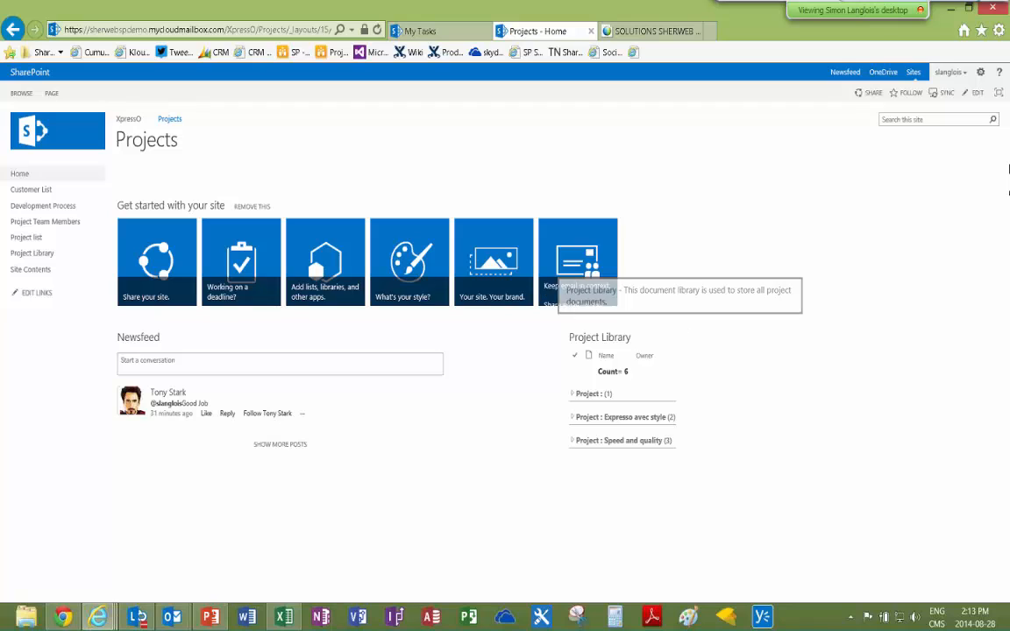
Open the Customer List of the Projects site and put it into grid editing mode
{"action": "left_click", "coordinate": [41, 195]}
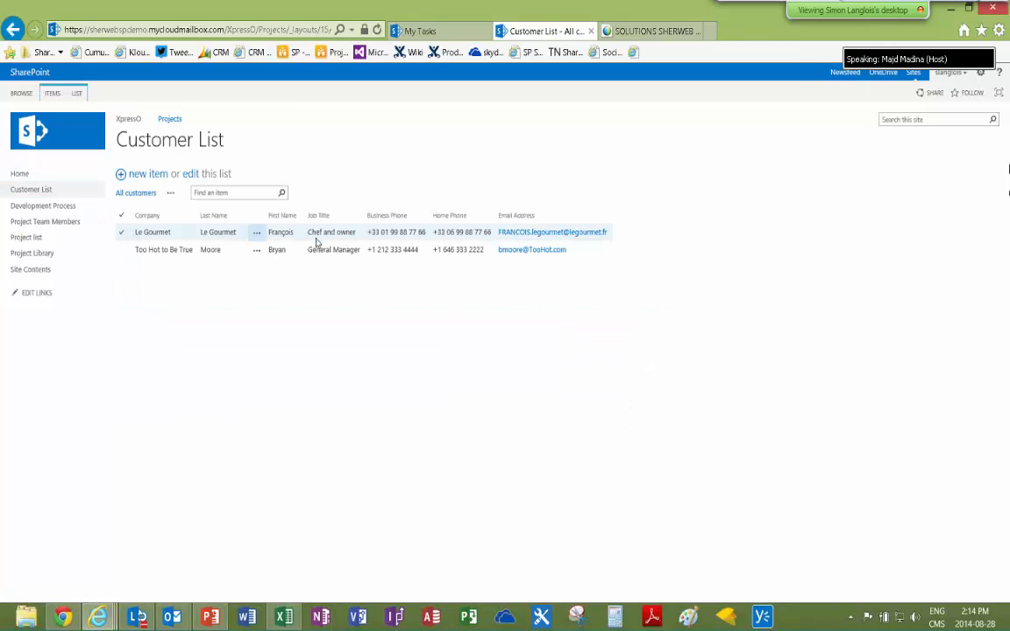
{"action": "left_click", "coordinate": [78, 97]}
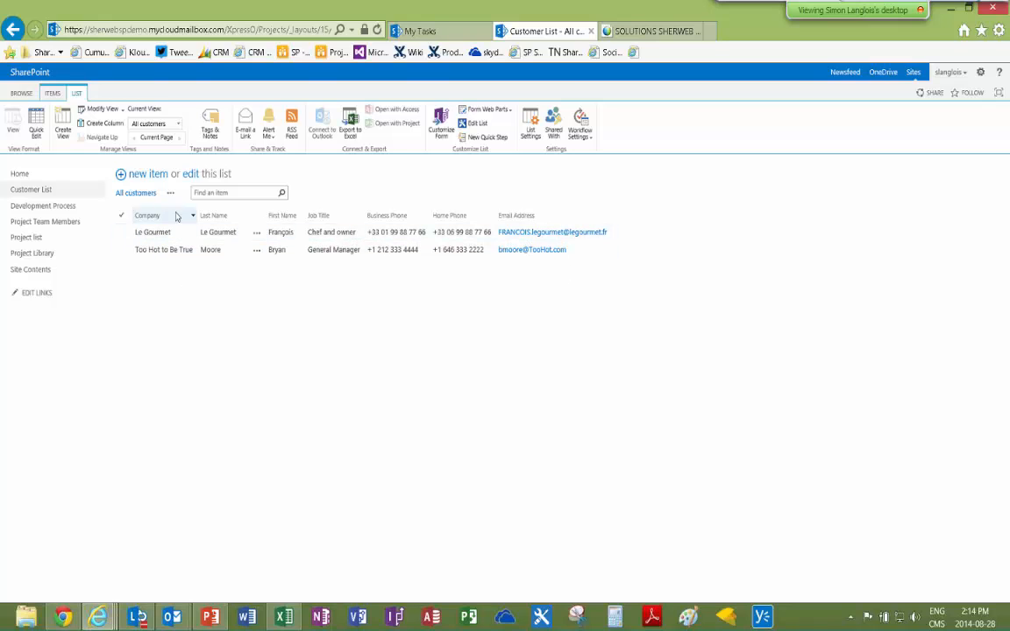
{"action": "left_click", "coordinate": [188, 173]}
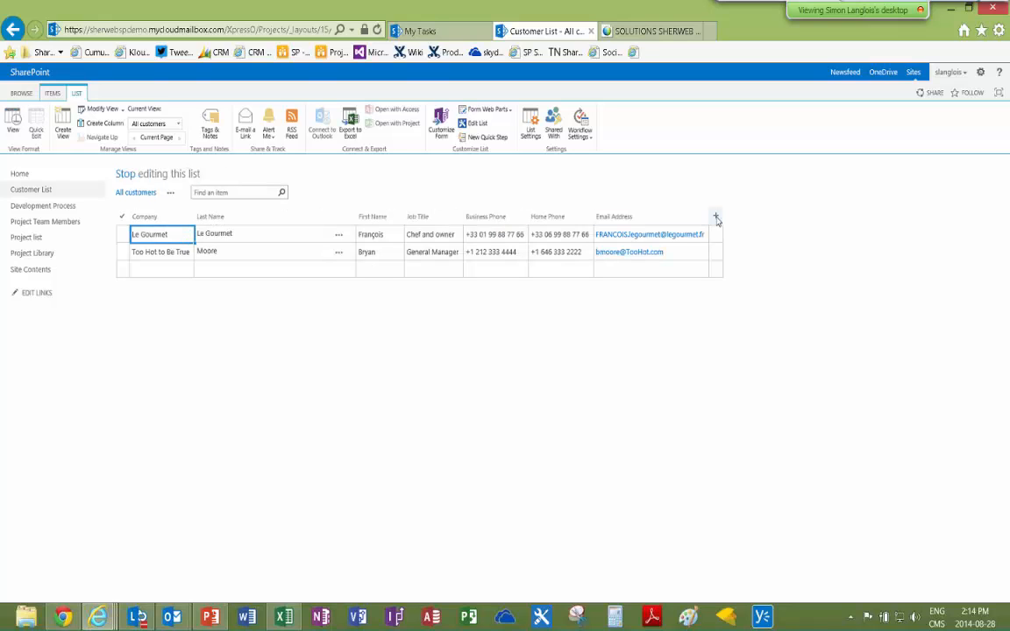
Start a new column of type Choice (menu to choose from) and name it "Spoken Lamguage"
{"action": "left_click", "coordinate": [715, 217]}
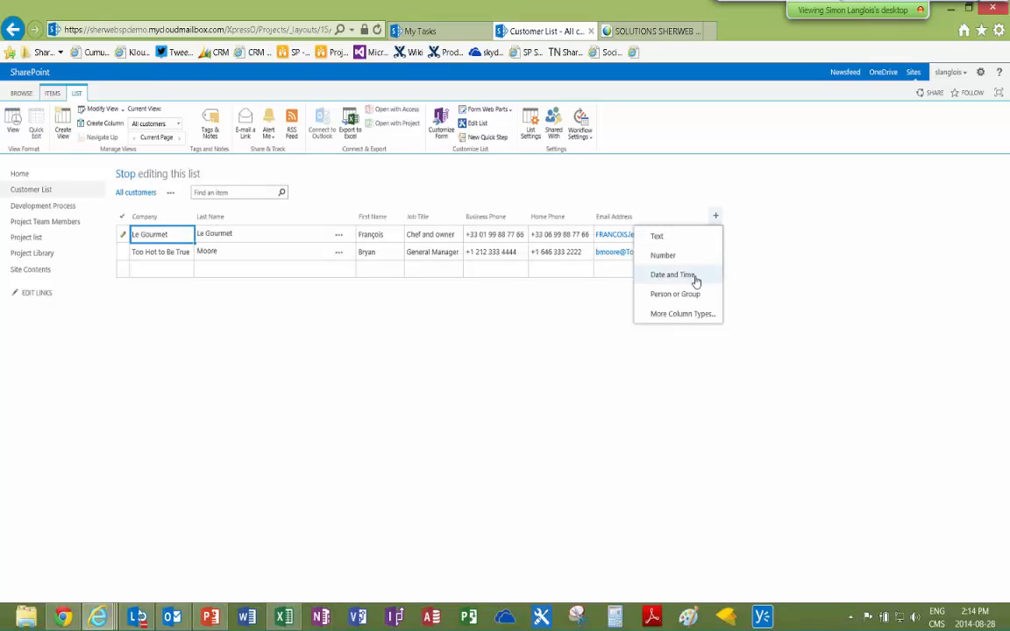
{"action": "left_click", "coordinate": [683, 317]}
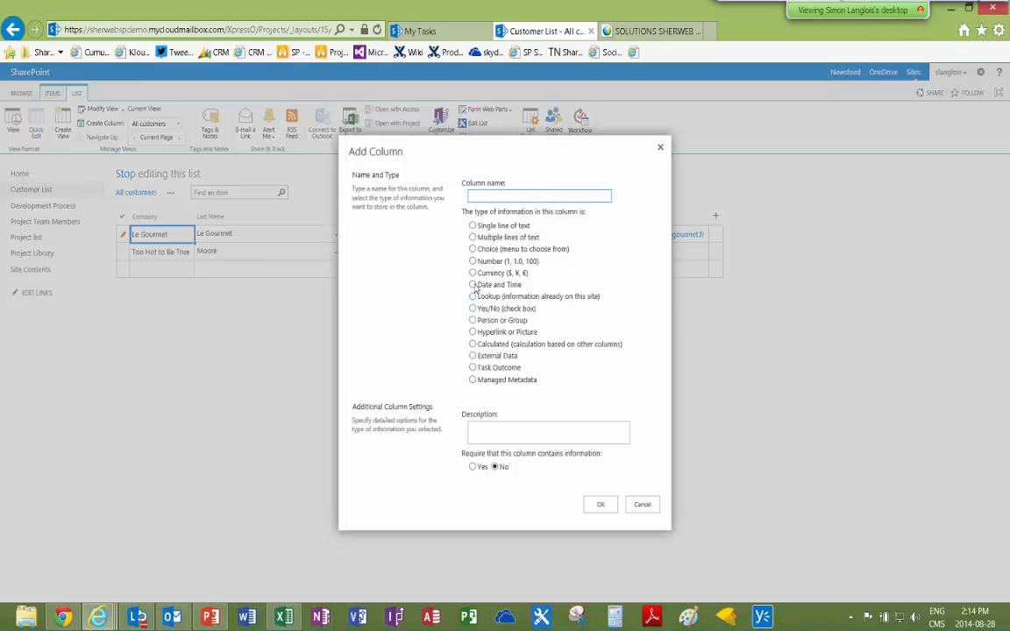
{"action": "left_click", "coordinate": [473, 250]}
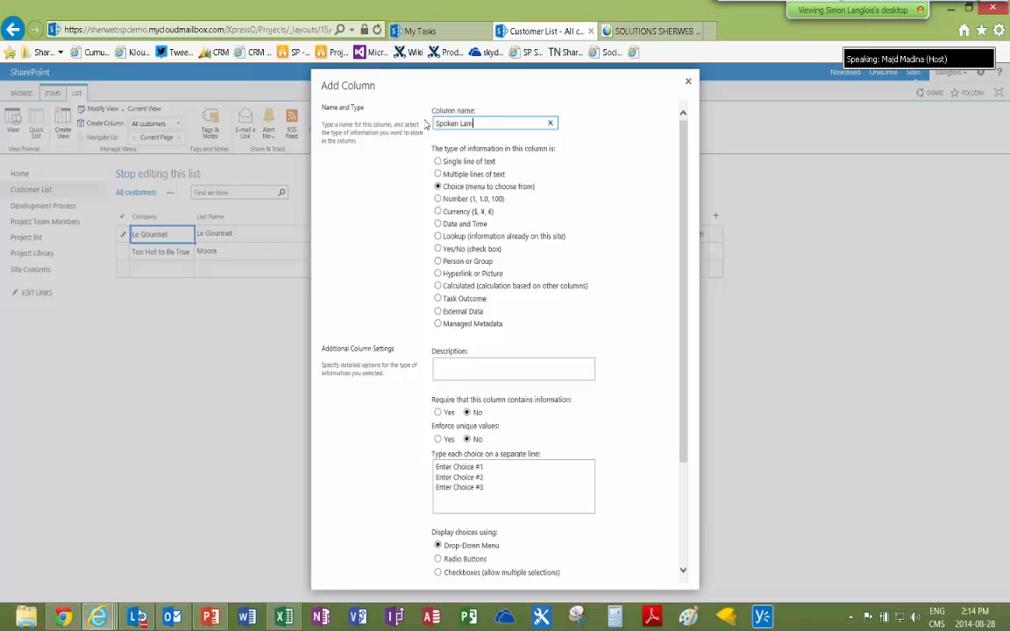
{"action": "type", "text": "guage"}
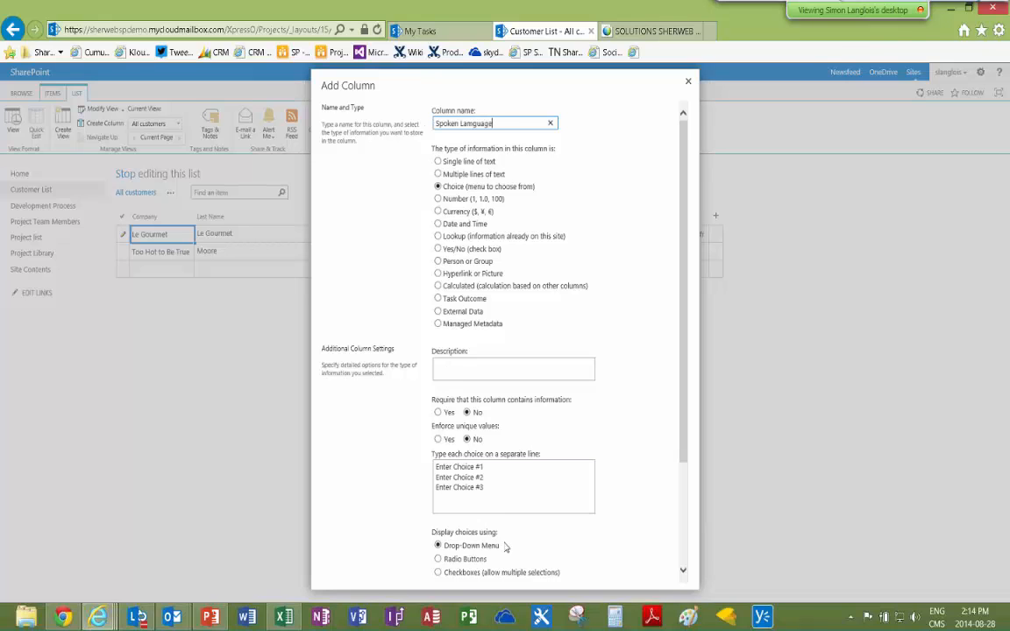
Replace the placeholder choices of the new column with Spanish, English and Frenc, each on its own line
{"action": "left_click_drag", "start_coordinate": [493, 491], "coordinate": [422, 464]}
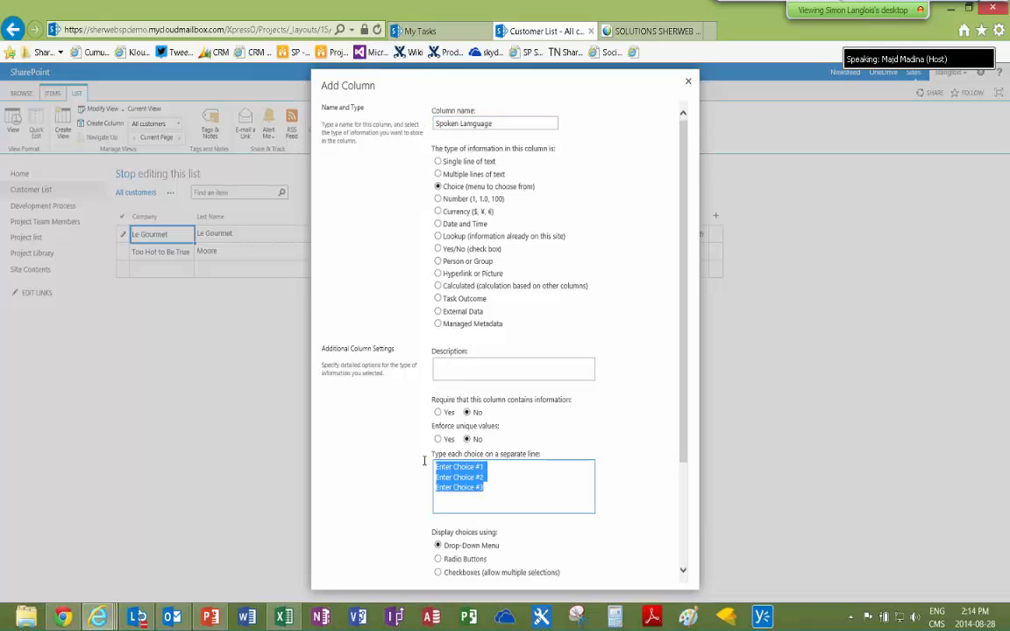
{"action": "type", "text": "Spanish"}
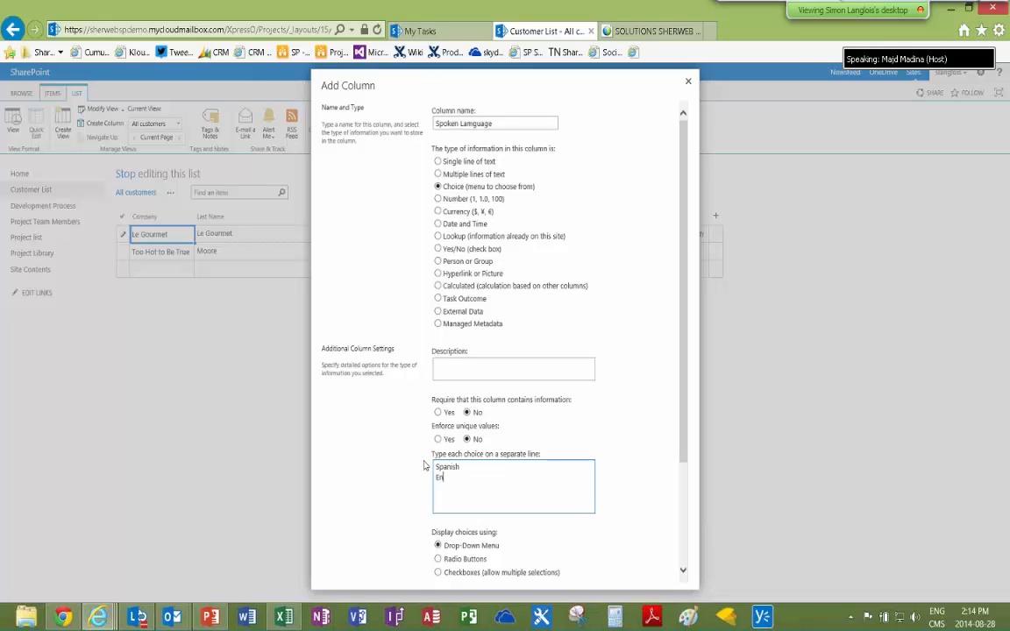
{"action": "type", "text": " English"}
{"action": "key", "text": "Return"}
{"action": "type", "text": "Frenc"}
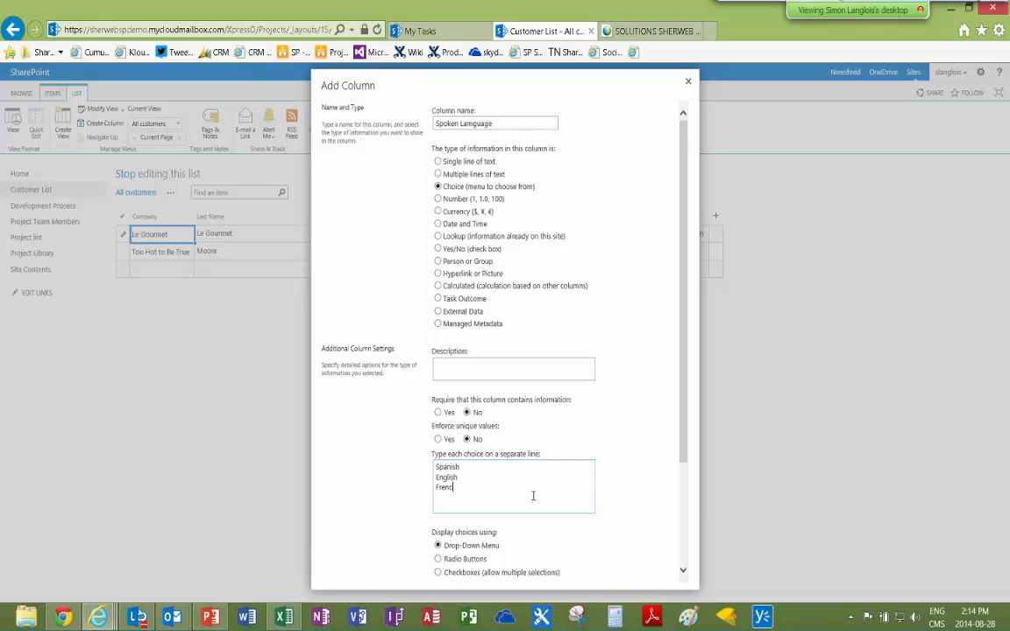
Leave the column's default value empty and add the column to the list
{"action": "scroll", "coordinate": [534, 496], "scroll_direction": "down", "scroll_amount": 2}
{"action": "left_click", "coordinate": [485, 516]}
{"action": "type", "text": "Spanish"}
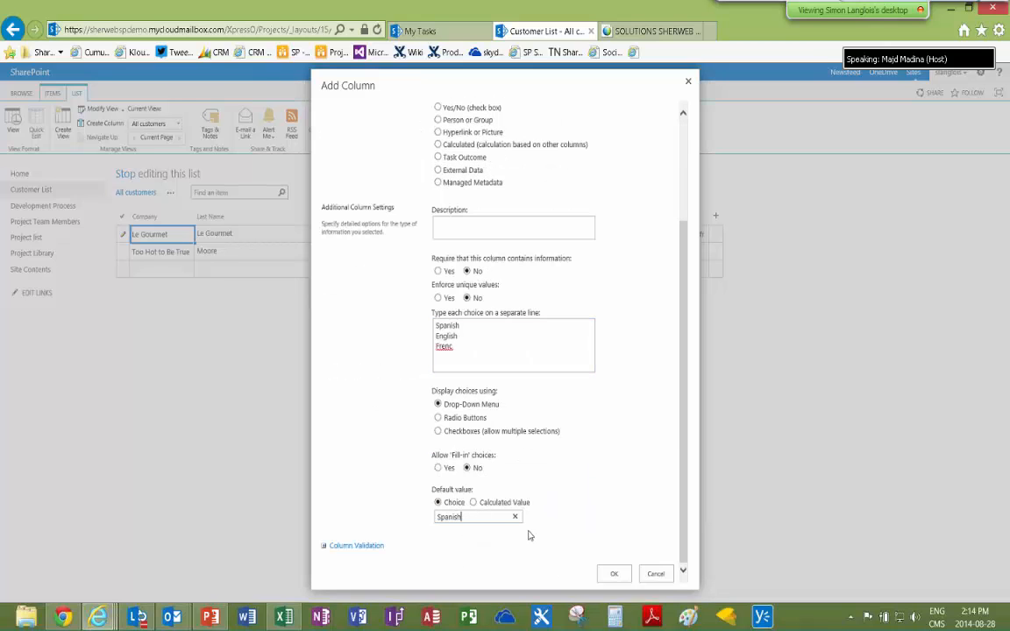
{"action": "key", "text": "BackSpace"}
{"action": "key", "text": "BackSpace"}
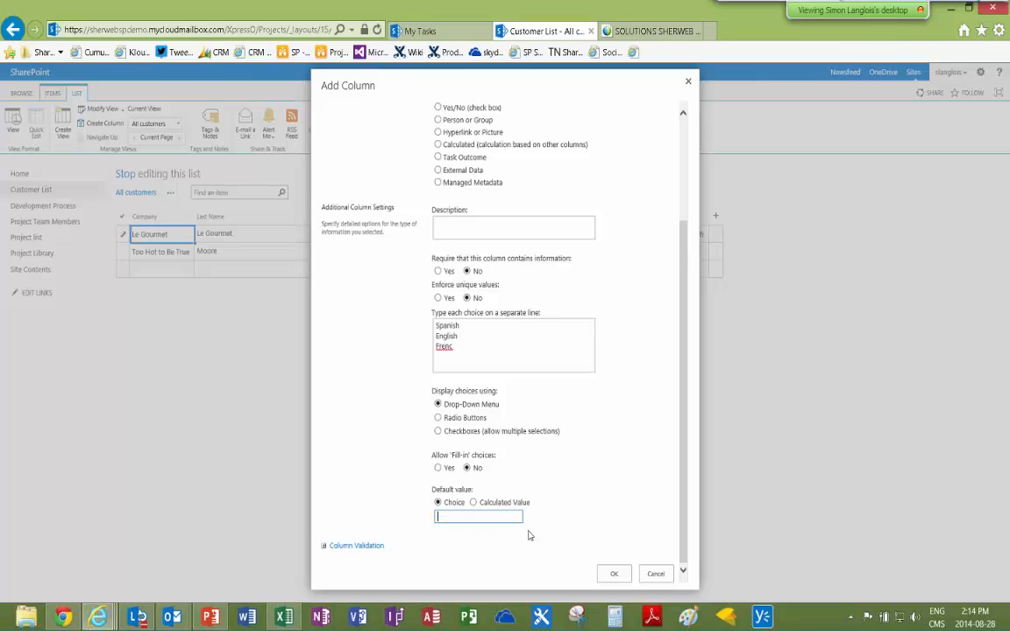
{"action": "left_click", "coordinate": [614, 573]}
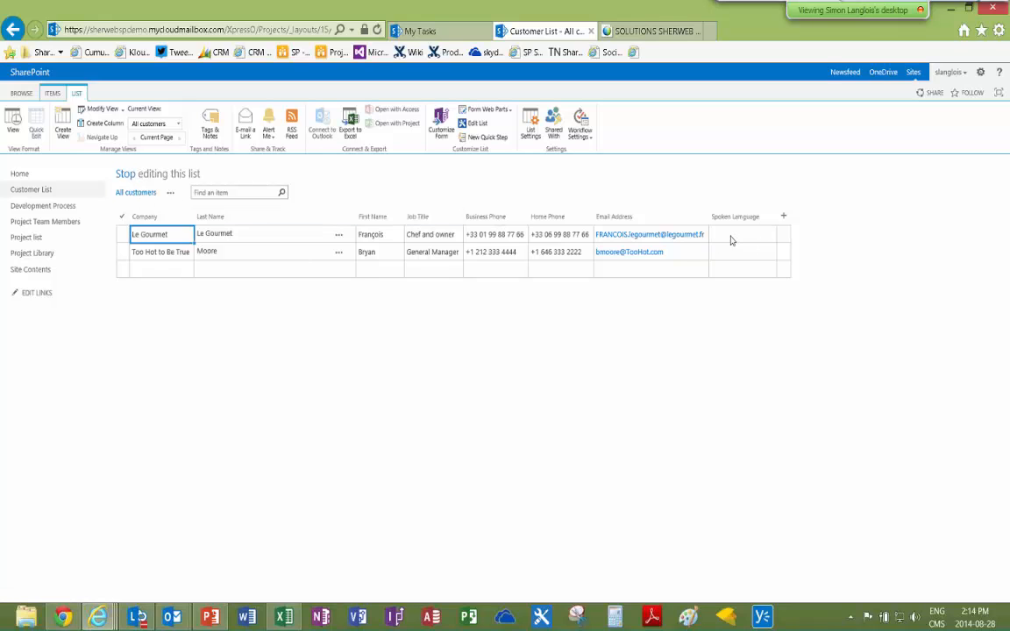
Check which language choices the new column offers for the Le Gourmet row
{"action": "left_click", "coordinate": [767, 235]}
{"action": "left_click", "coordinate": [770, 235]}
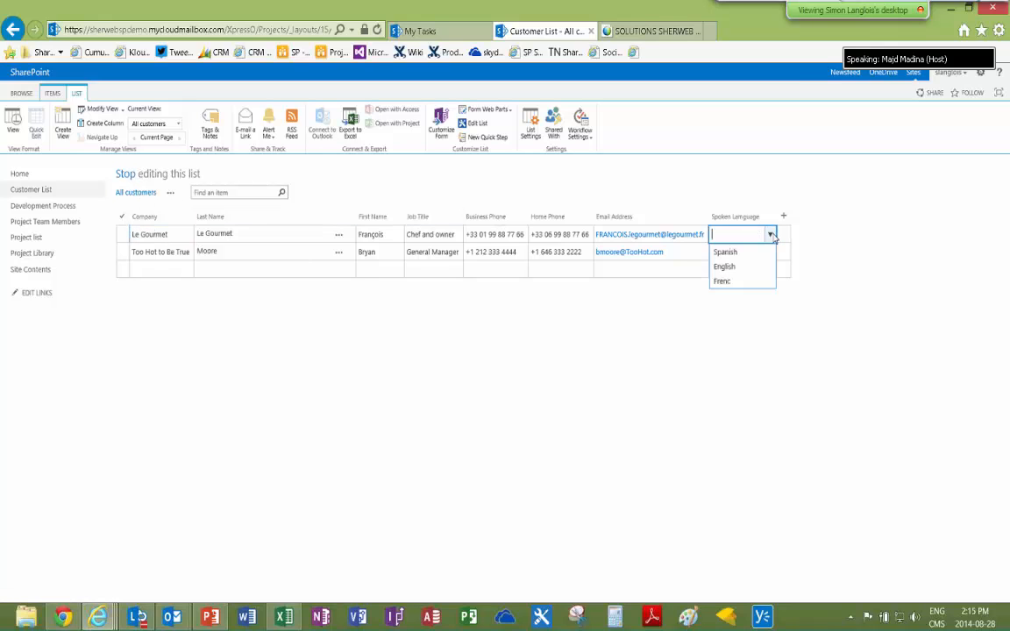
{"action": "left_click", "coordinate": [656, 266]}
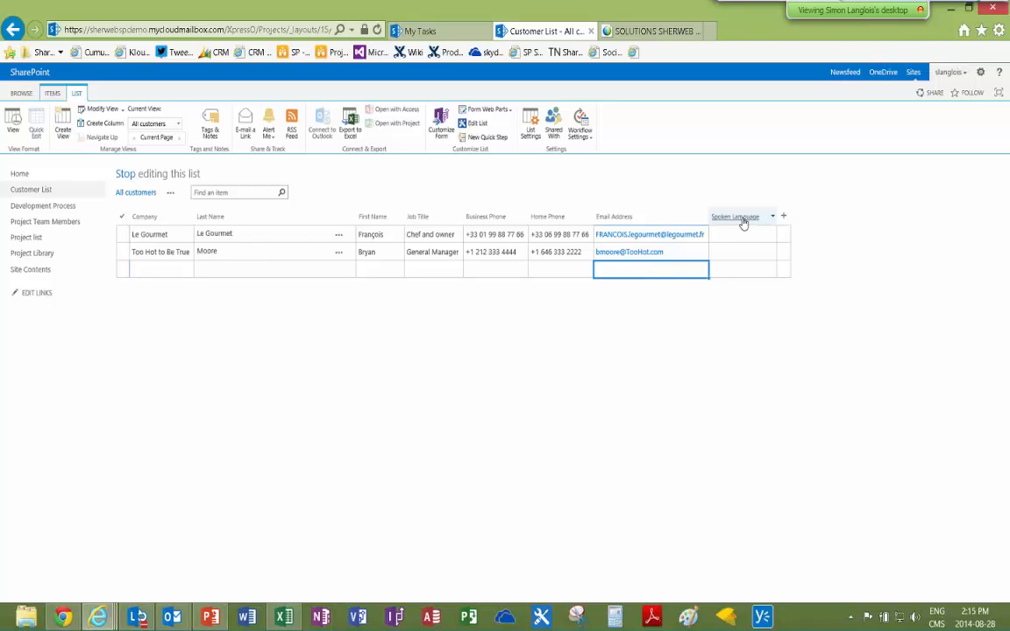
Open the language column's definition in the list settings and correct its name to "Spoken Language"
{"action": "left_click", "coordinate": [531, 132]}
{"action": "scroll", "coordinate": [219, 428], "scroll_direction": "down", "scroll_amount": 5}
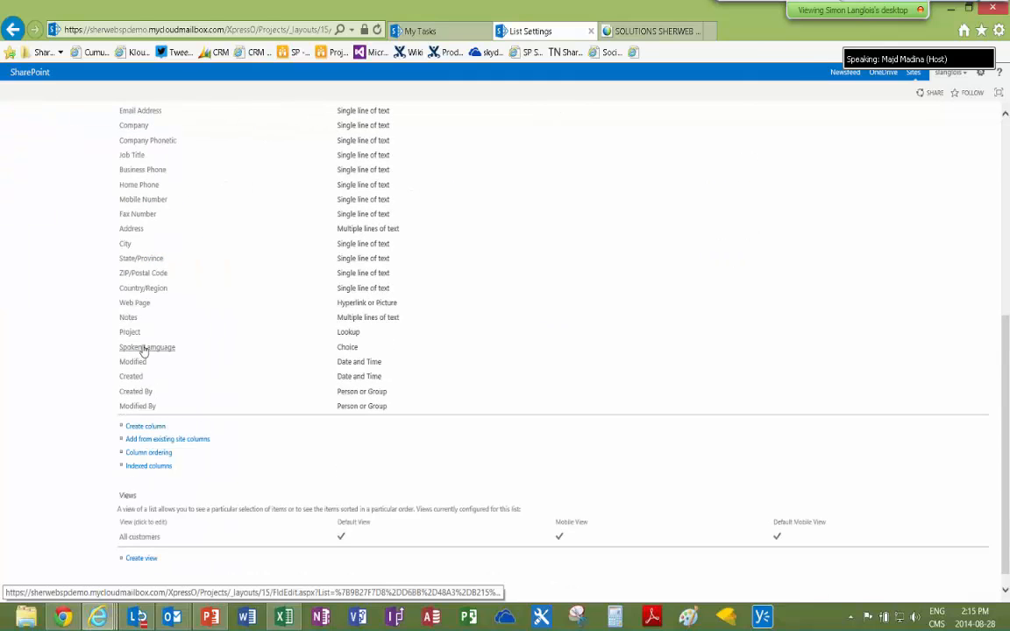
{"action": "left_click", "coordinate": [145, 348]}
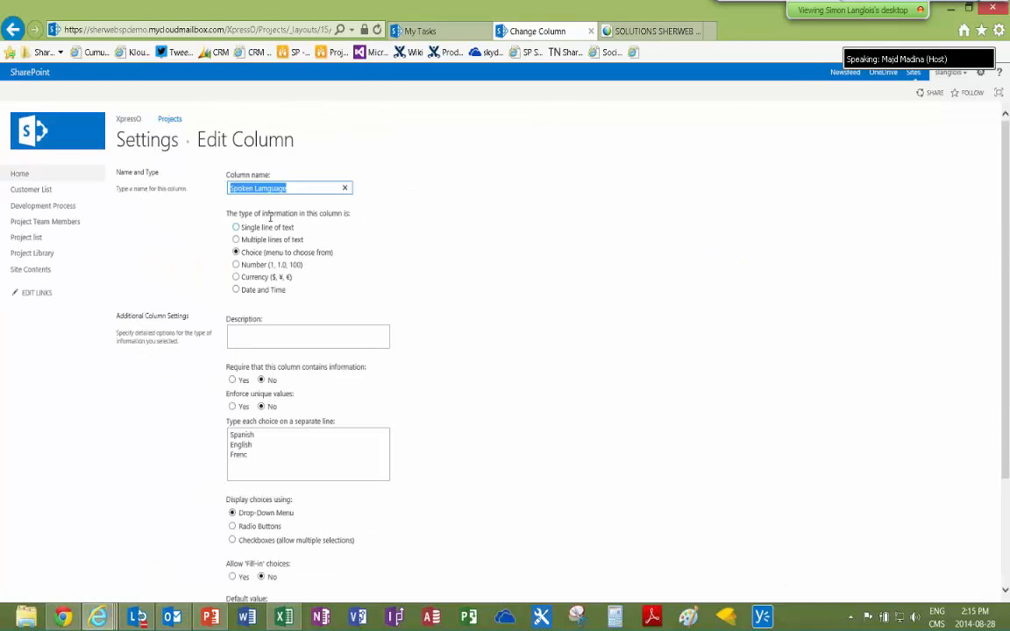
{"action": "left_click", "coordinate": [257, 189]}
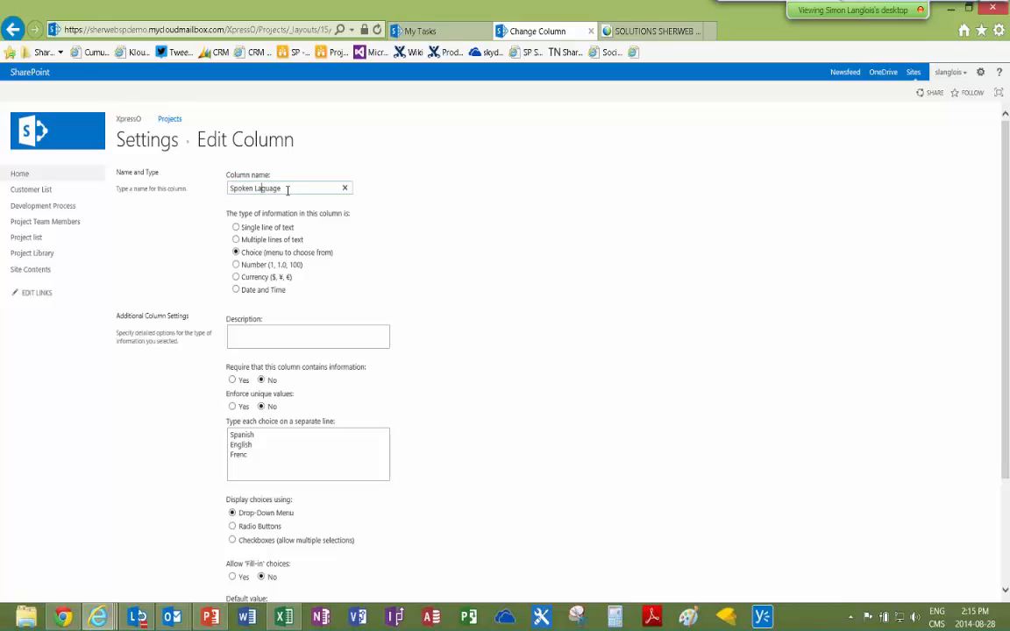
{"action": "type", "text": "n"}
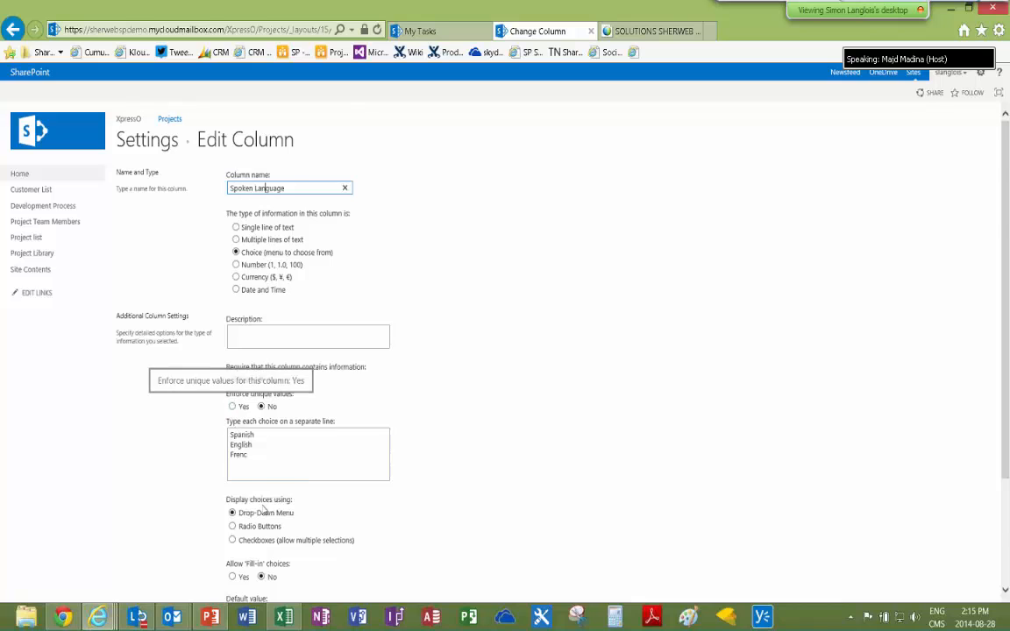
Display the column's choices using checkboxes that allow multiple selections, and save the column settings
{"action": "scroll", "coordinate": [262, 507], "scroll_direction": "down", "scroll_amount": 3}
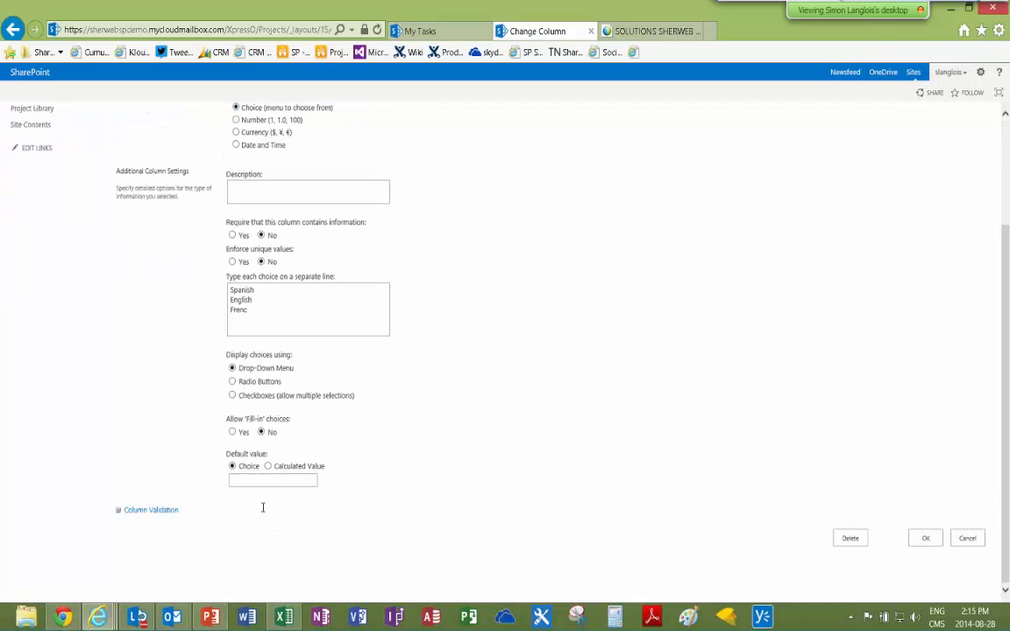
{"action": "left_click", "coordinate": [231, 396]}
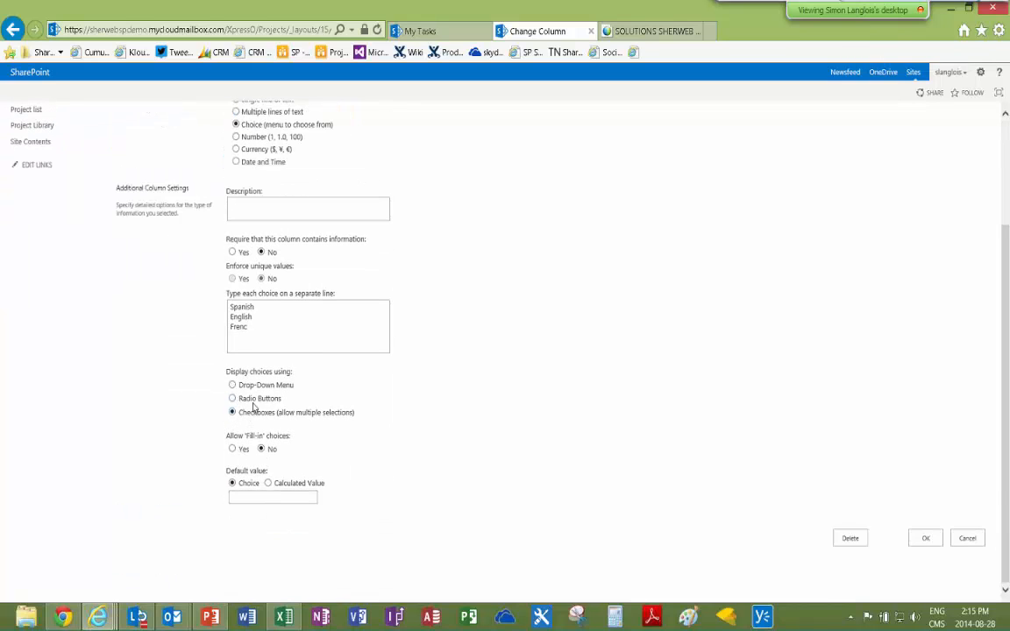
{"action": "left_click", "coordinate": [925, 538]}
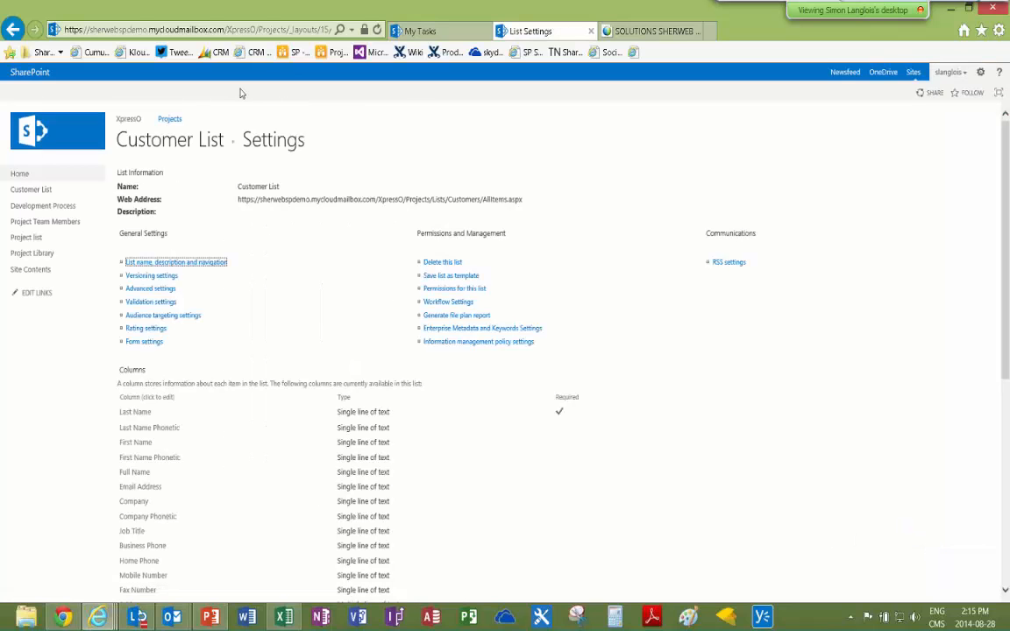
Return to the Customer List for editing and set Le Gourmet's spoken languages to Frenc and English
{"action": "left_click", "coordinate": [157, 147]}
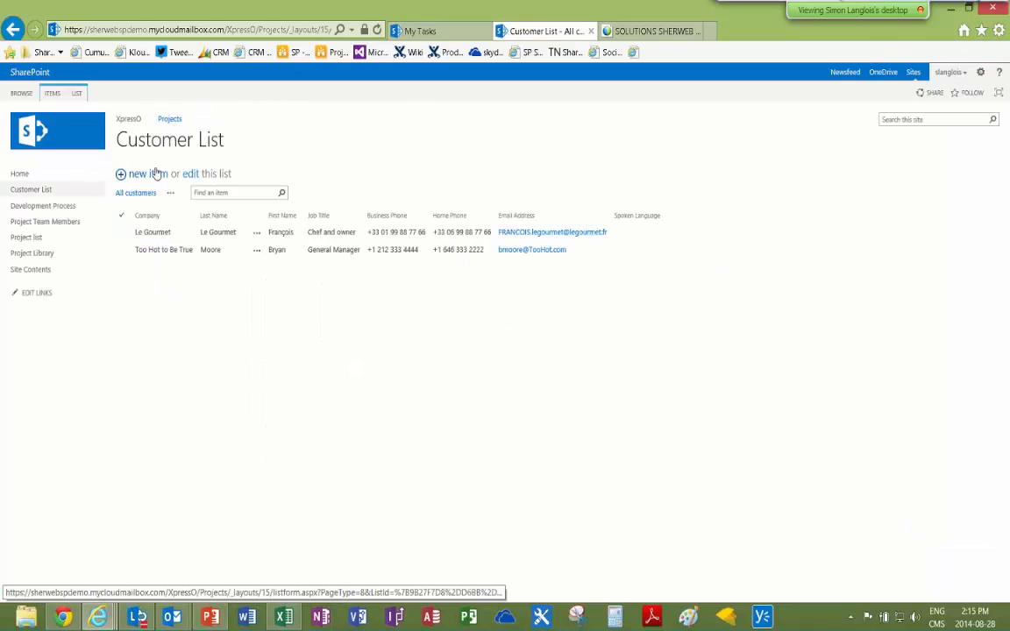
{"action": "left_click", "coordinate": [191, 174]}
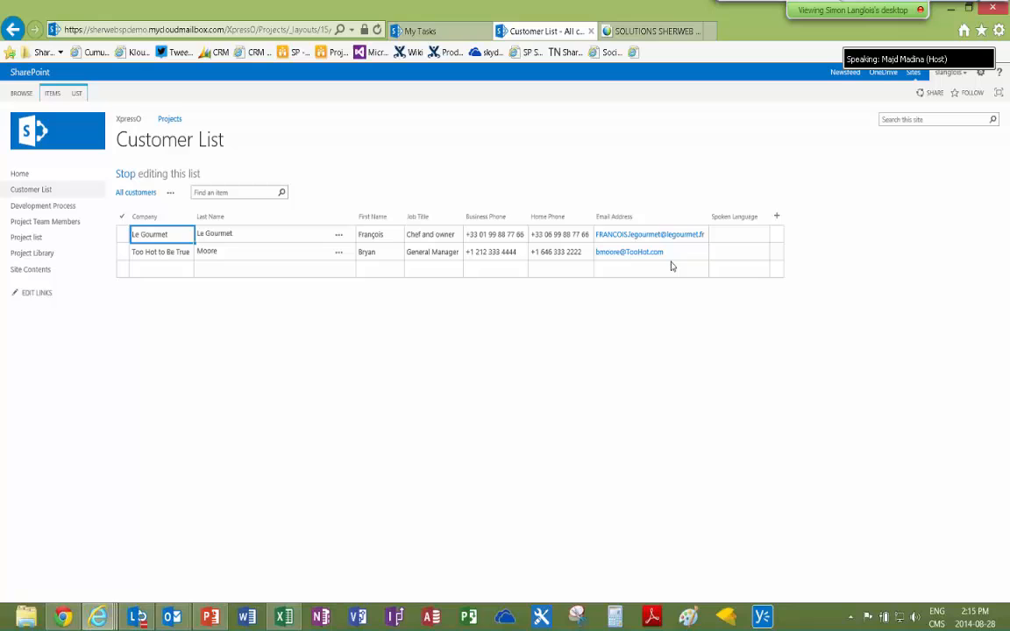
{"action": "left_click", "coordinate": [759, 236]}
{"action": "left_click", "coordinate": [762, 240]}
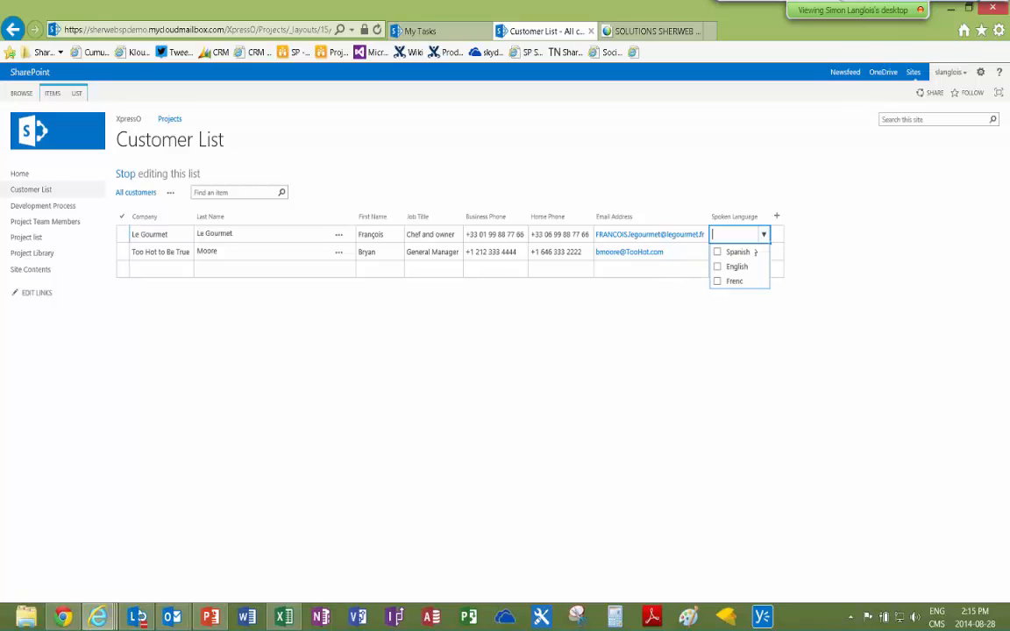
{"action": "left_click", "coordinate": [716, 282]}
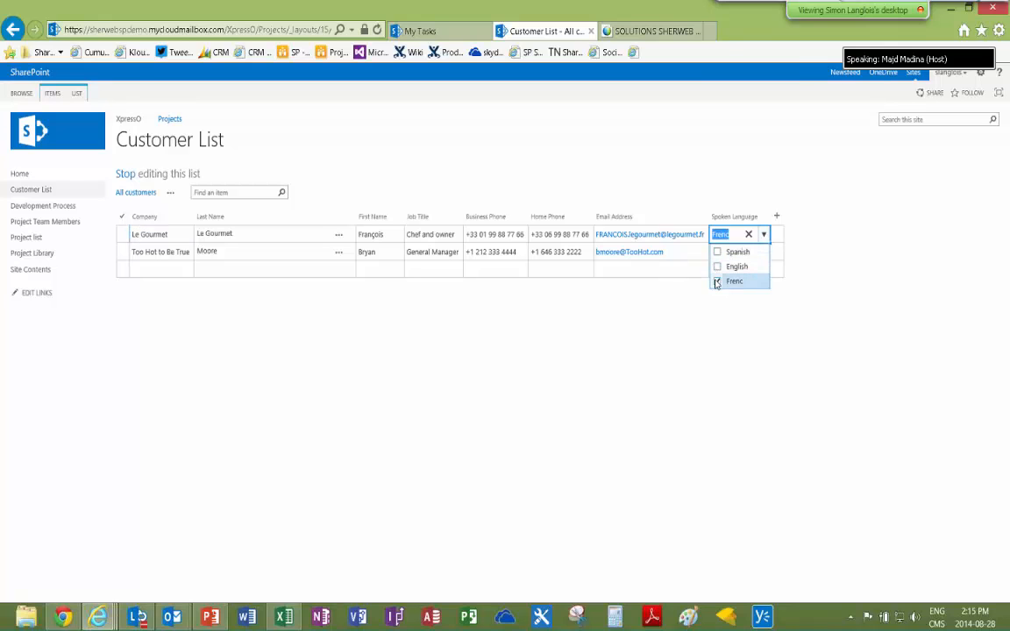
{"action": "left_click", "coordinate": [717, 267]}
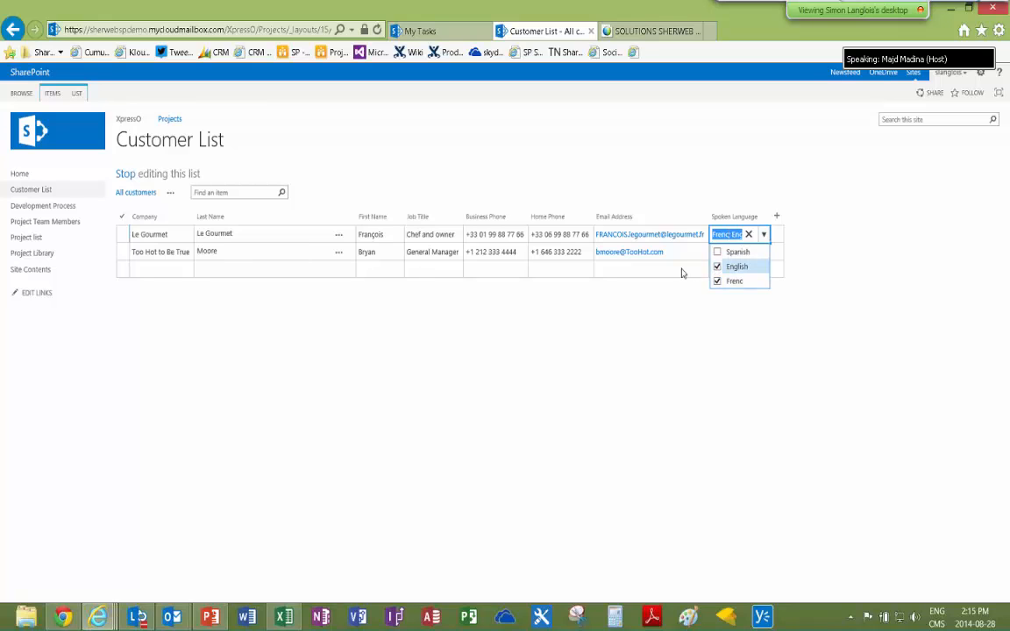
{"action": "left_click", "coordinate": [684, 269]}
Set the spoken languages of Too Hot to Be True to English and Spanish, and stop editing the list
{"action": "left_click", "coordinate": [726, 254]}
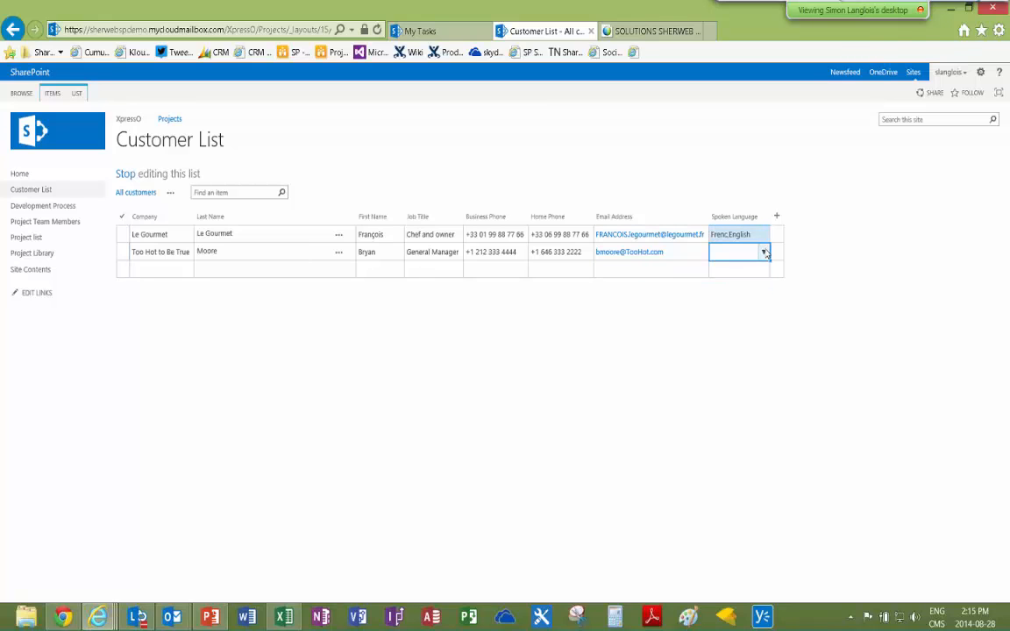
{"action": "left_click", "coordinate": [763, 252]}
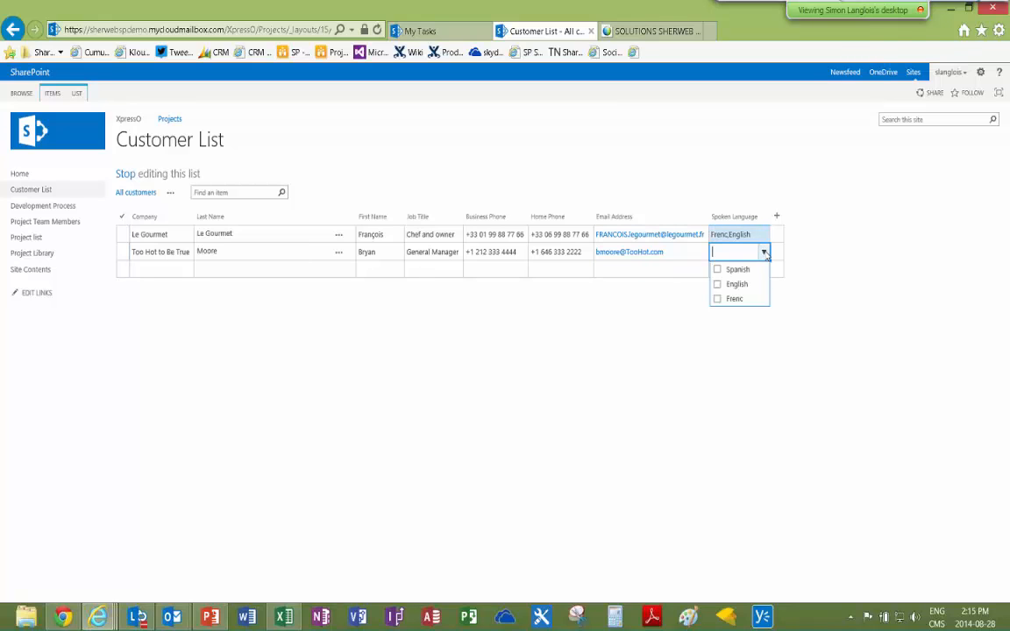
{"action": "left_click", "coordinate": [717, 284]}
{"action": "left_click", "coordinate": [717, 269]}
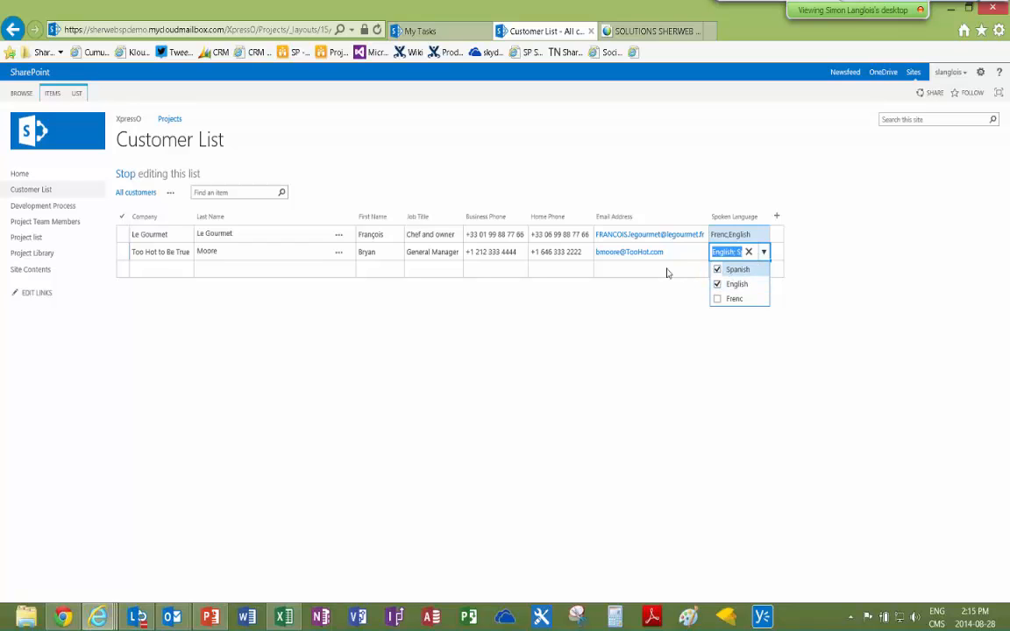
{"action": "left_click", "coordinate": [658, 270]}
{"action": "left_click", "coordinate": [123, 174]}
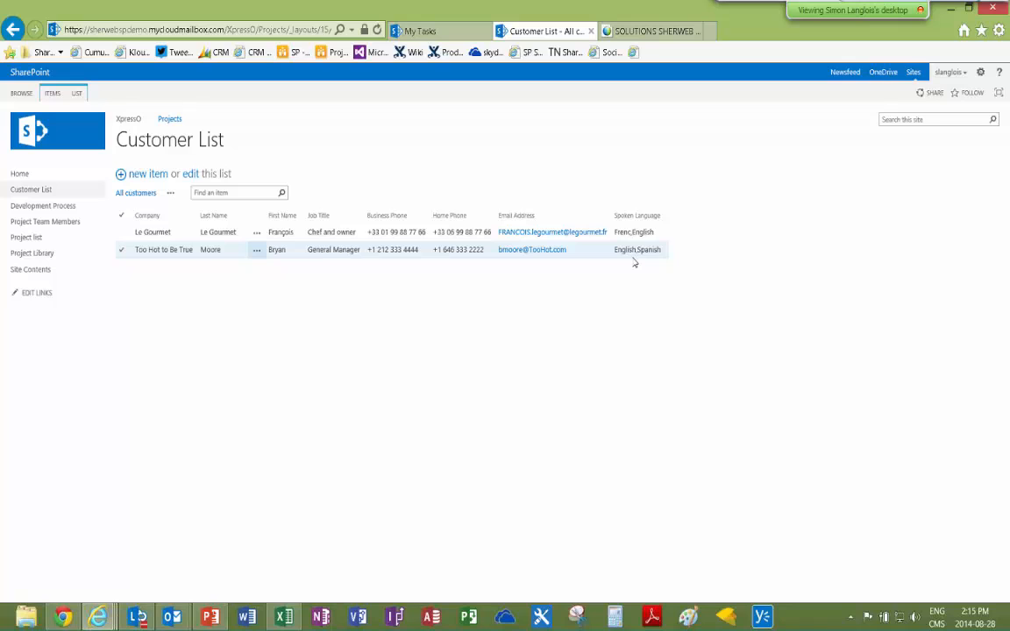
Open the Development Process list for editing and copy the phase names Analysis through Product Launch from the Process sheet in Excel
{"action": "left_click", "coordinate": [24, 208]}
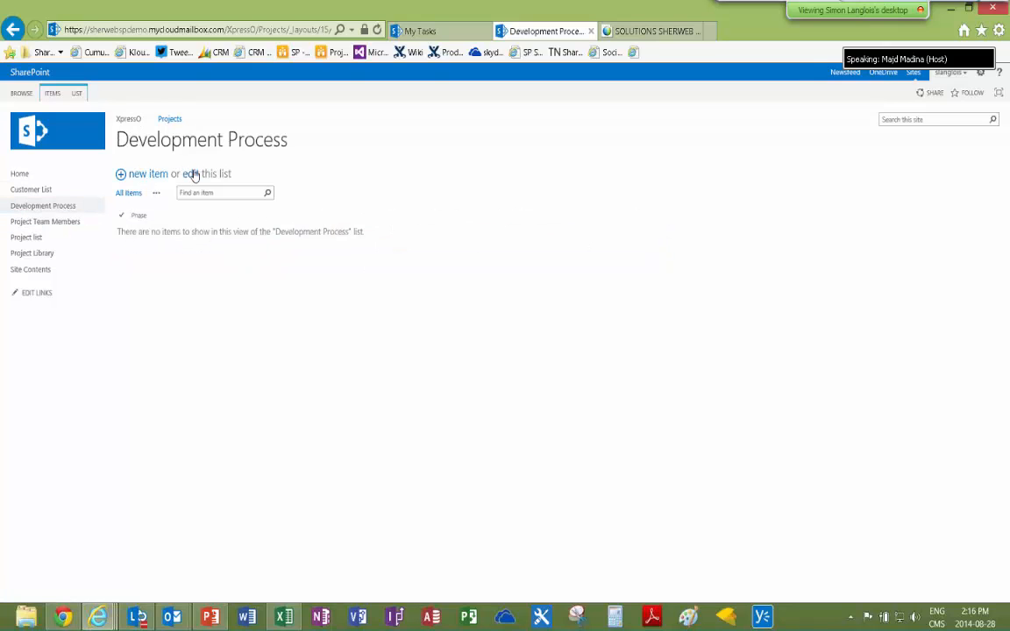
{"action": "left_click", "coordinate": [191, 175]}
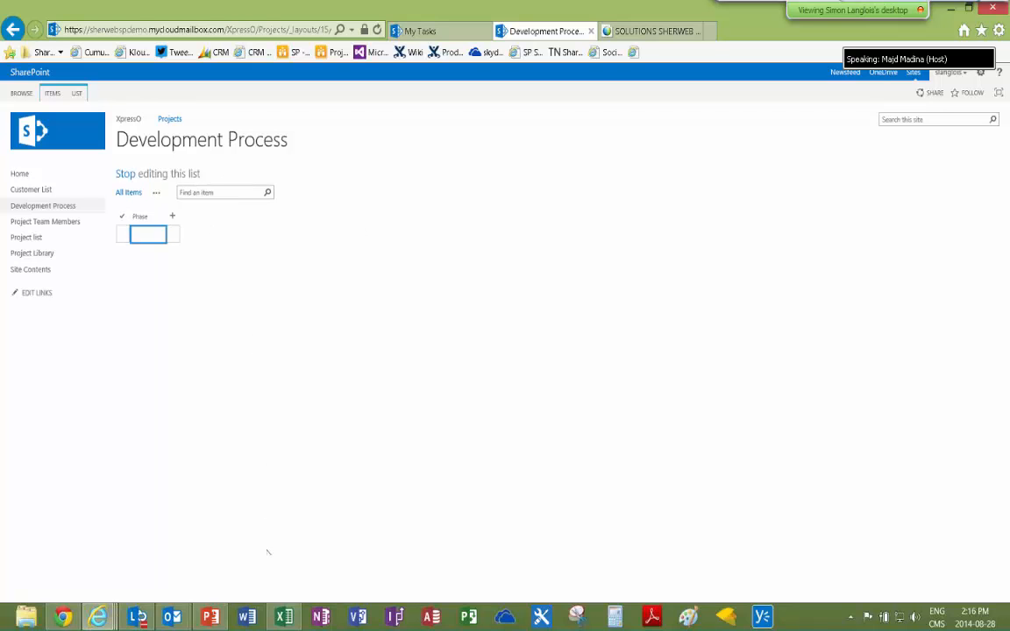
{"action": "left_click", "coordinate": [284, 617]}
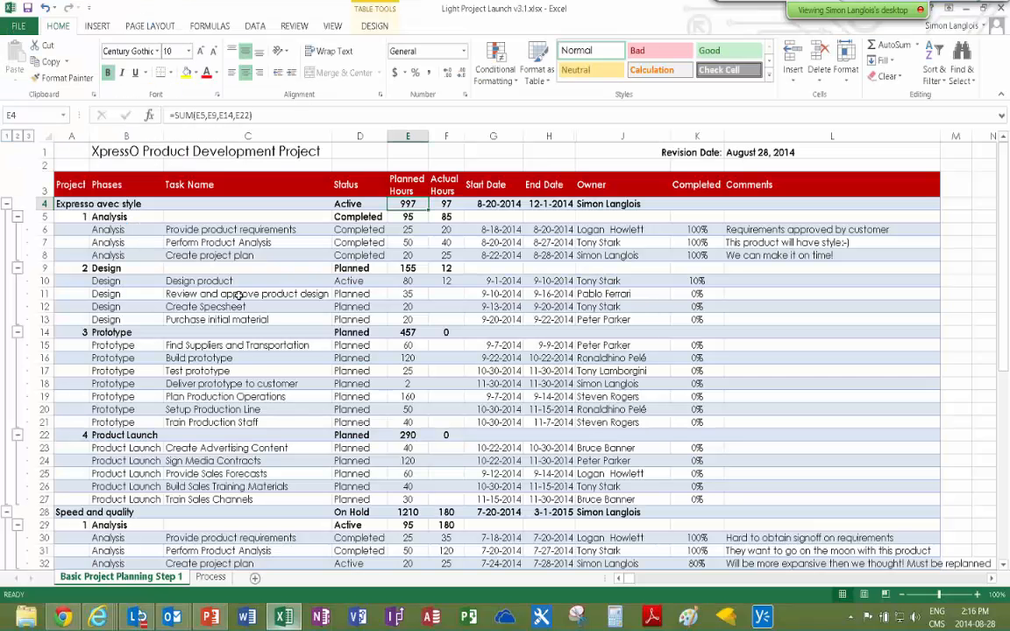
{"action": "left_click", "coordinate": [211, 577]}
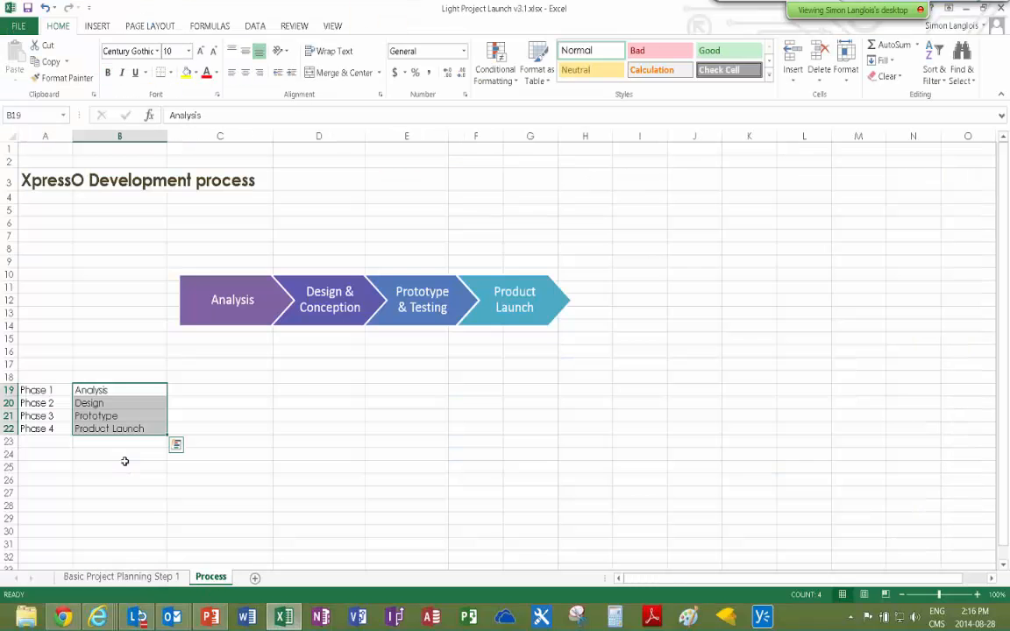
{"action": "left_click", "coordinate": [105, 390]}
{"action": "left_click_drag", "start_coordinate": [105, 390], "coordinate": [107, 428]}
{"action": "key", "text": "ctrl+c"}
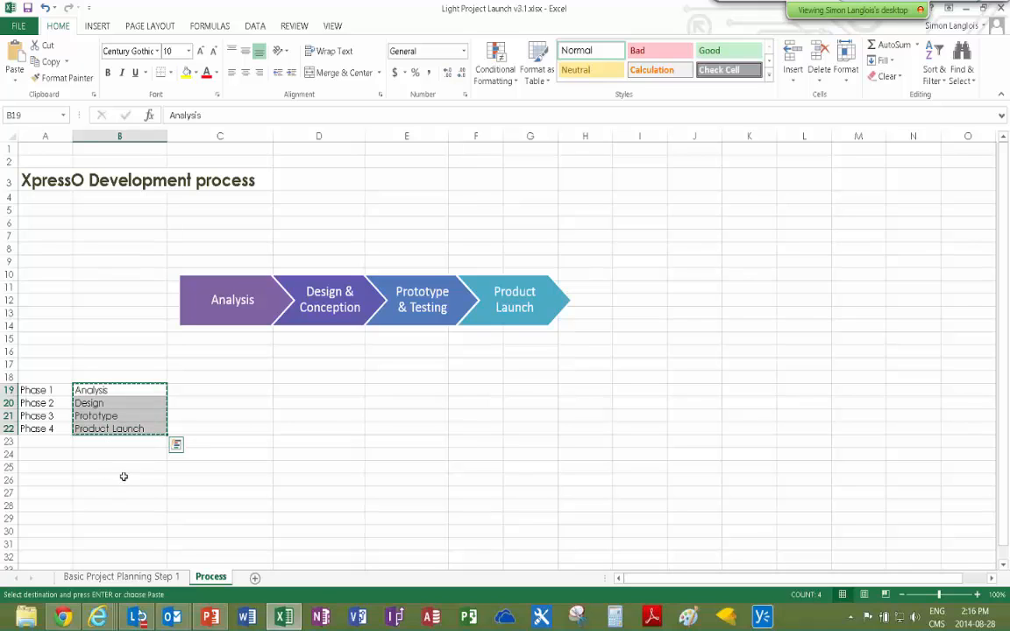
Switch back to the Development Process list in Internet Explorer, paste the phases into the Phase column with clipboard access allowed, and stop editing
{"action": "left_click", "coordinate": [99, 618]}
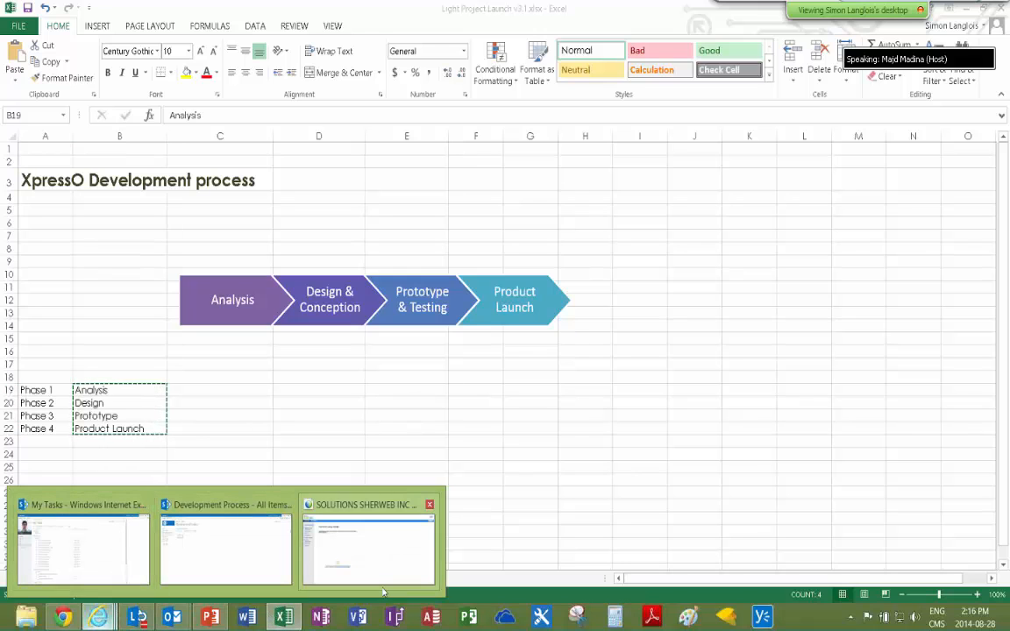
{"action": "left_click", "coordinate": [383, 566]}
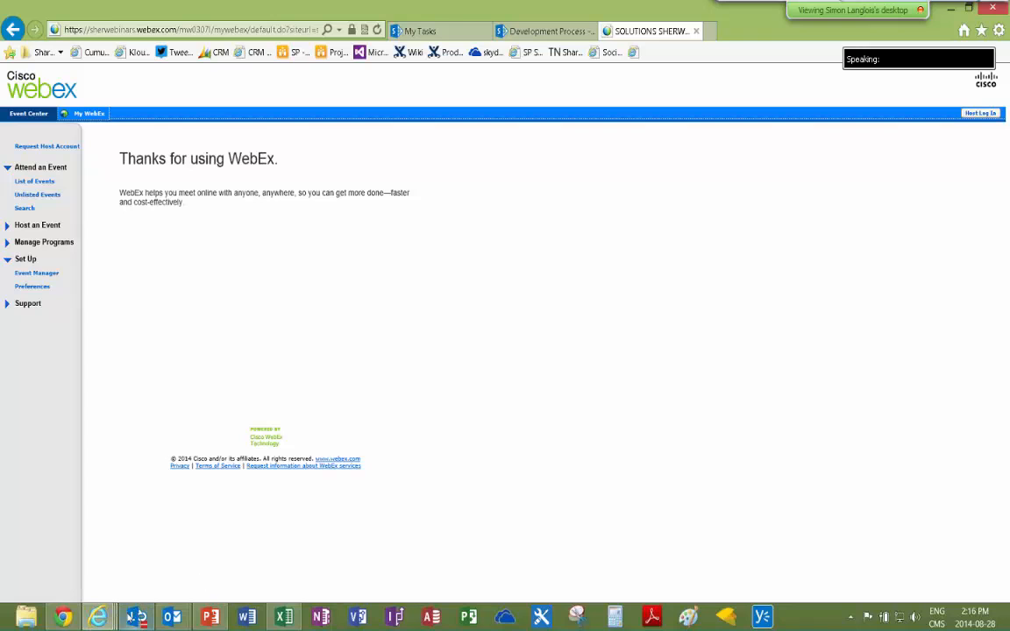
{"action": "mouse_move", "coordinate": [99, 617]}
{"action": "left_click", "coordinate": [176, 554]}
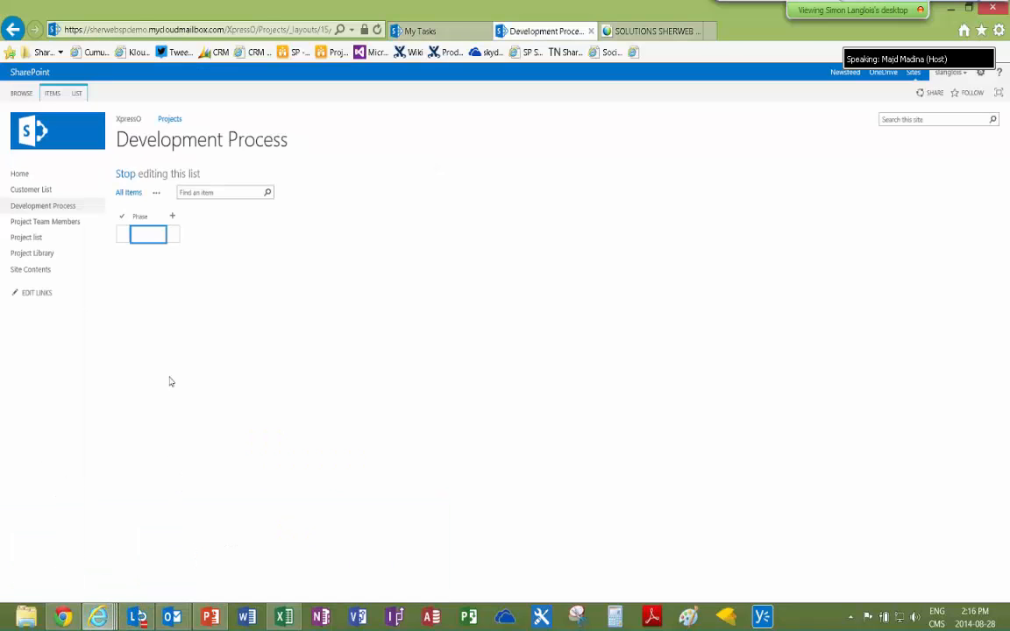
{"action": "left_click", "coordinate": [150, 236]}
{"action": "left_click", "coordinate": [124, 237]}
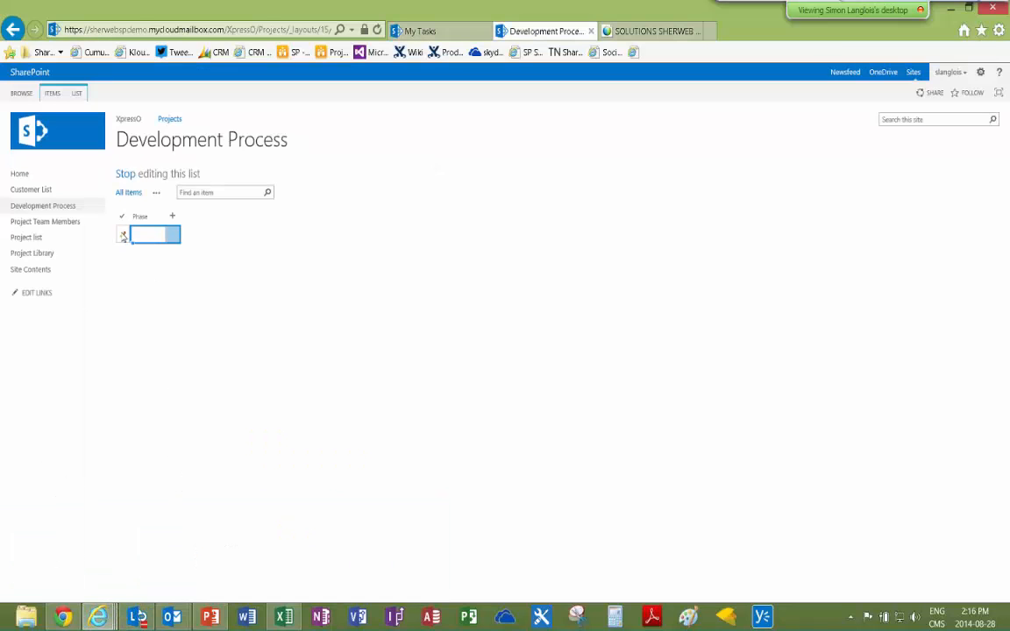
{"action": "key", "text": "ctrl+v"}
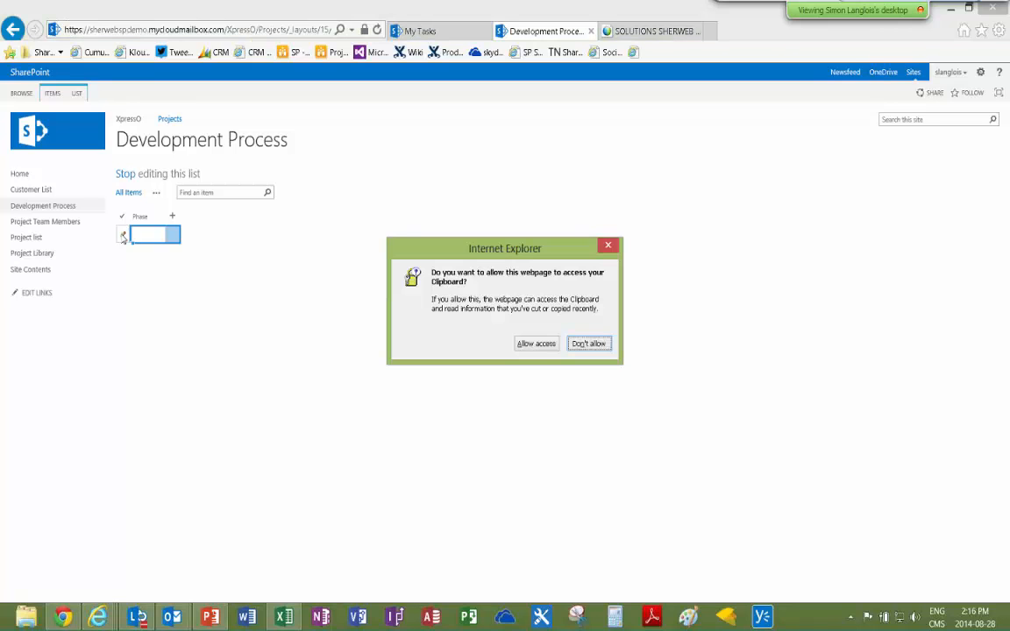
{"action": "left_click", "coordinate": [537, 346]}
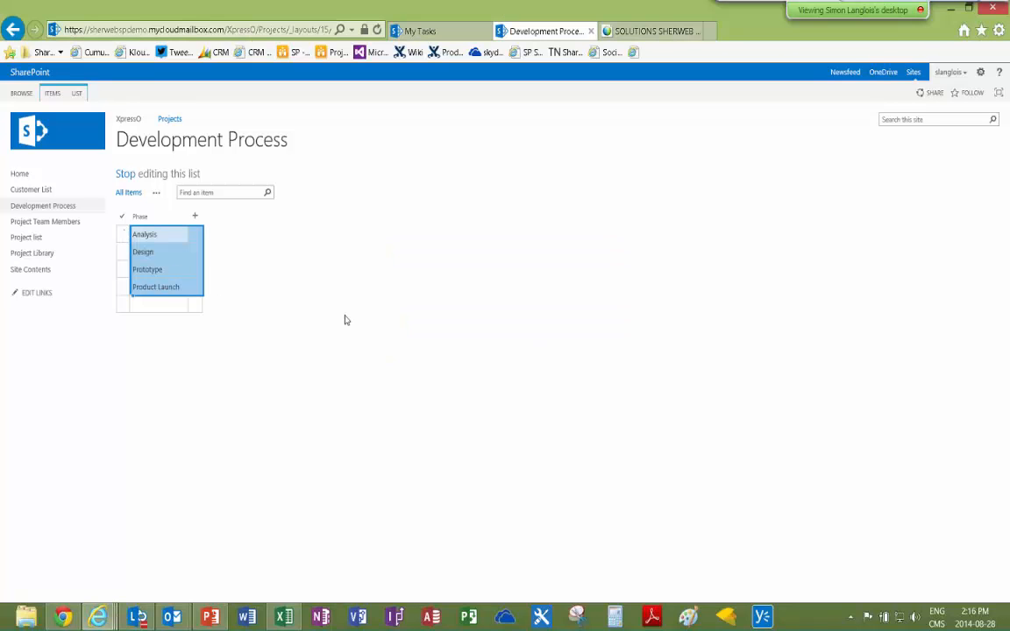
{"action": "left_click", "coordinate": [150, 305]}
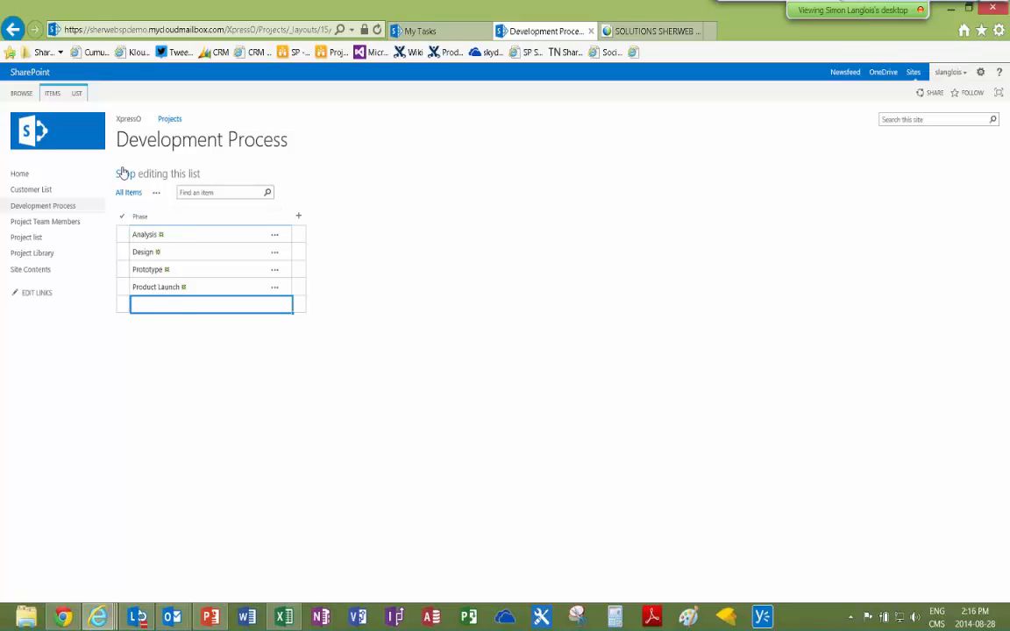
{"action": "left_click", "coordinate": [126, 174]}
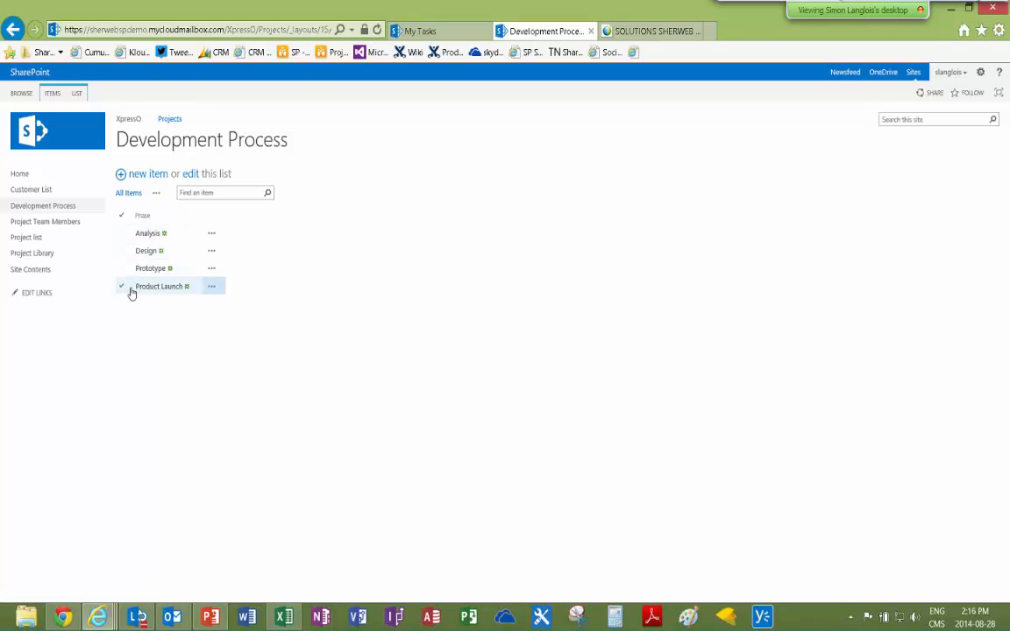
Review the Project Team Members page, the Project List with Le Gourmet's customer details, and the Project Library
{"action": "left_click", "coordinate": [56, 223]}
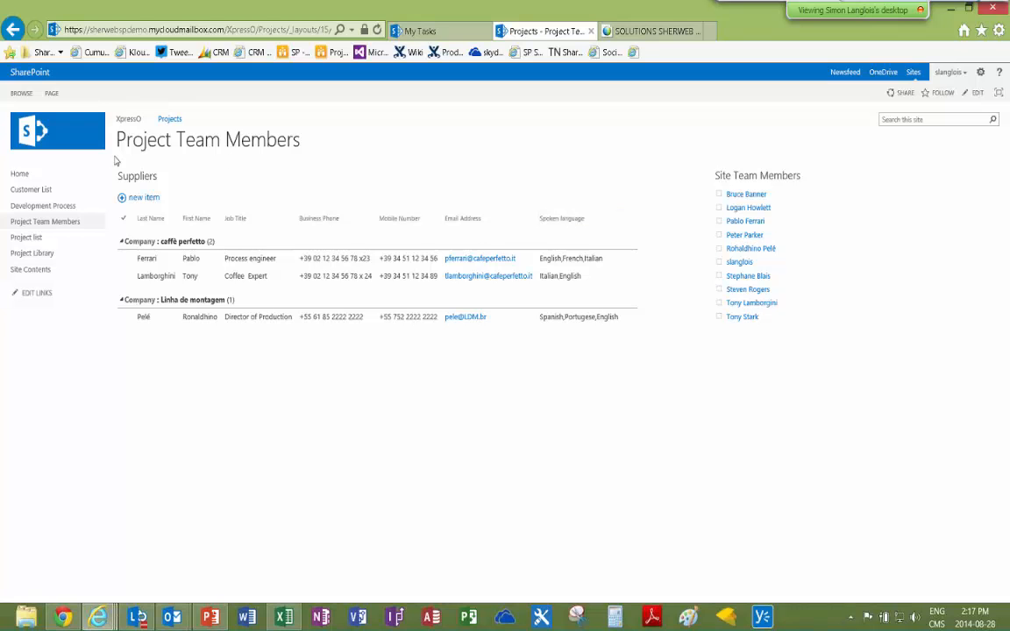
{"action": "left_click", "coordinate": [19, 238]}
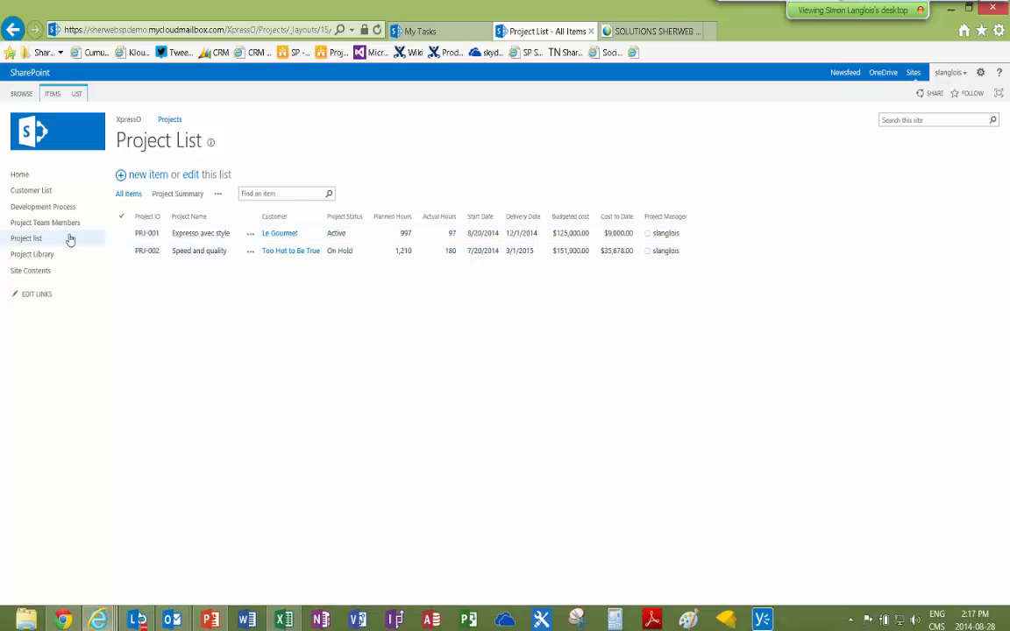
{"action": "left_click", "coordinate": [280, 235]}
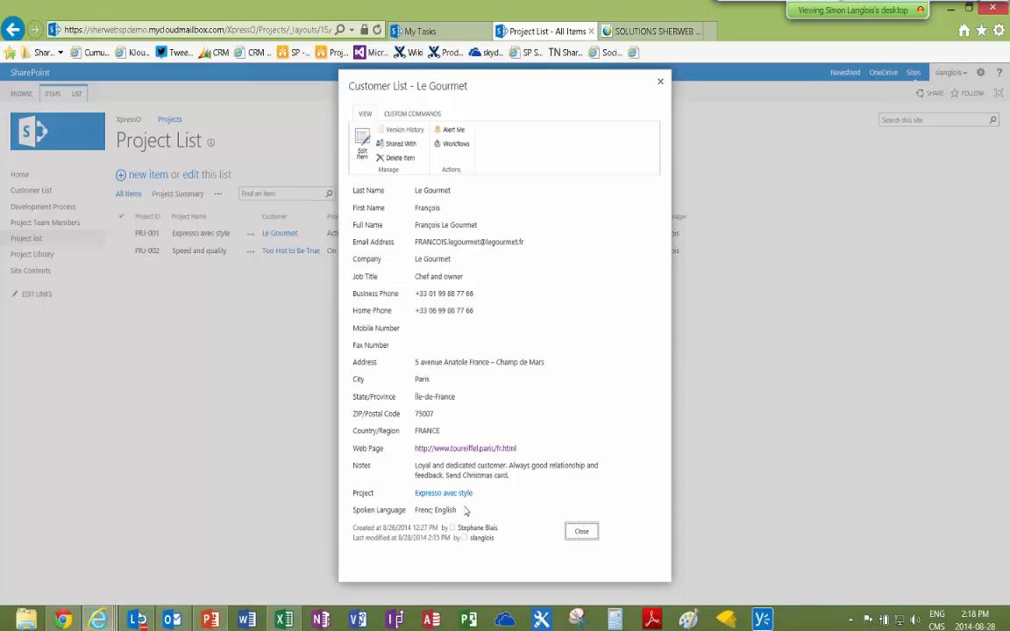
{"action": "left_click", "coordinate": [581, 531]}
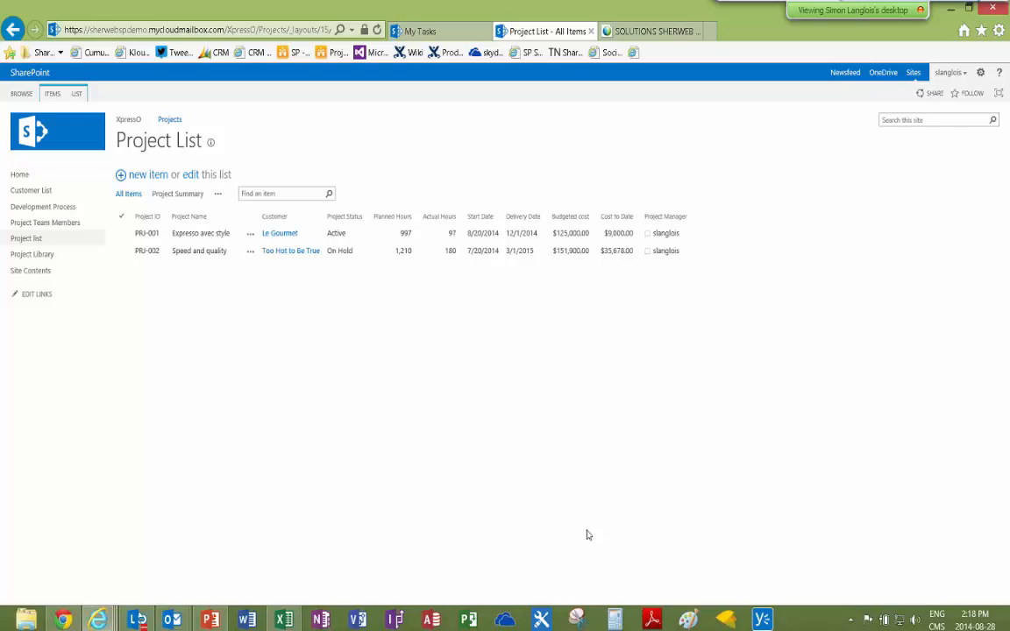
{"action": "left_click", "coordinate": [33, 258]}
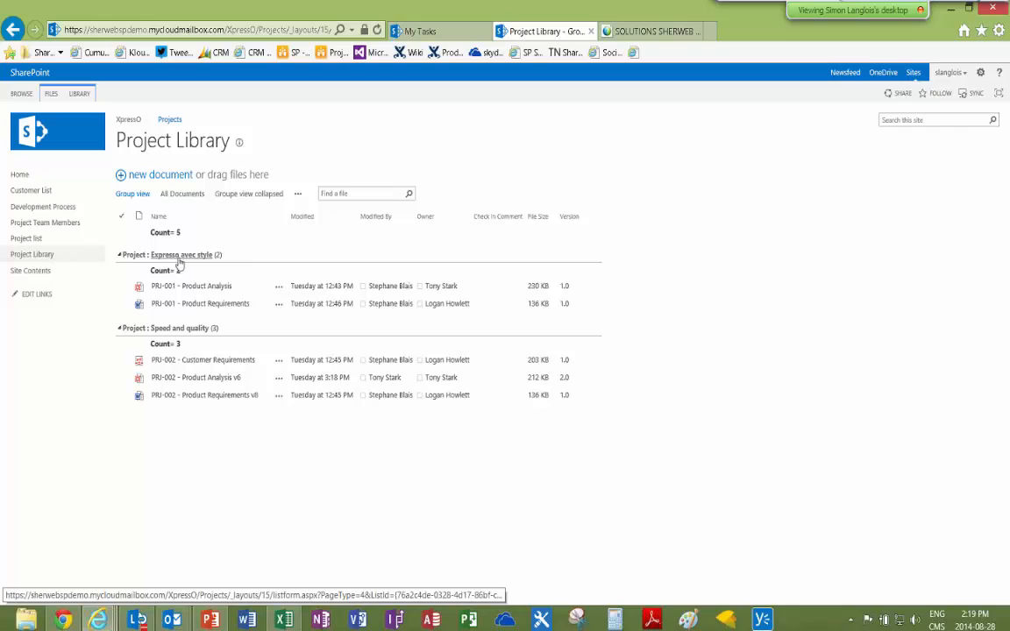
Add a Tasks app named "Project Task List" to the Projects site and open the new list
{"action": "left_click", "coordinate": [21, 176]}
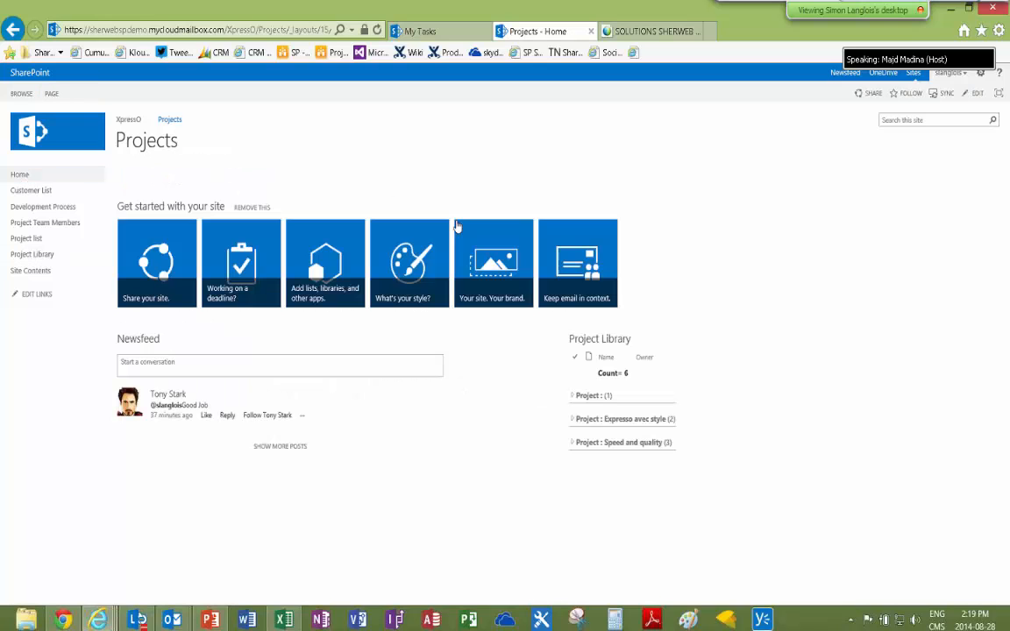
{"action": "left_click", "coordinate": [319, 277]}
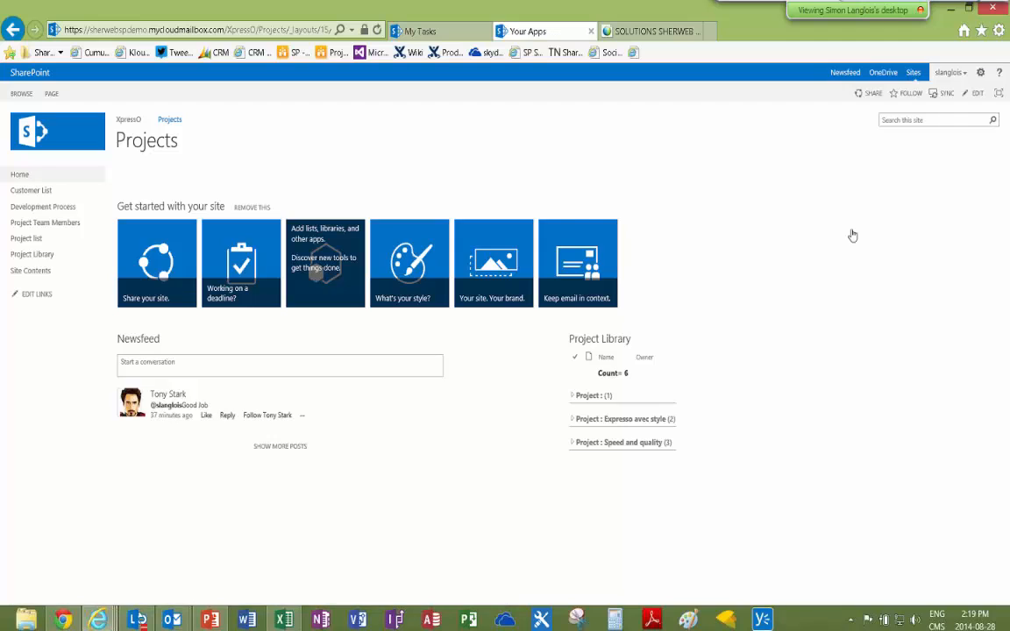
{"action": "left_click", "coordinate": [338, 260]}
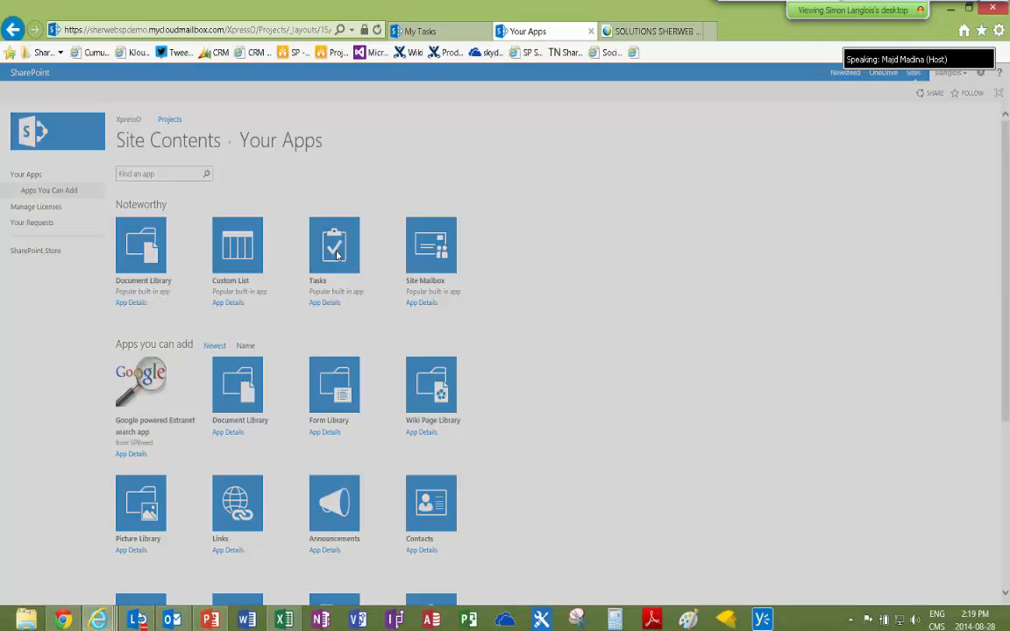
{"action": "type", "text": "P"}
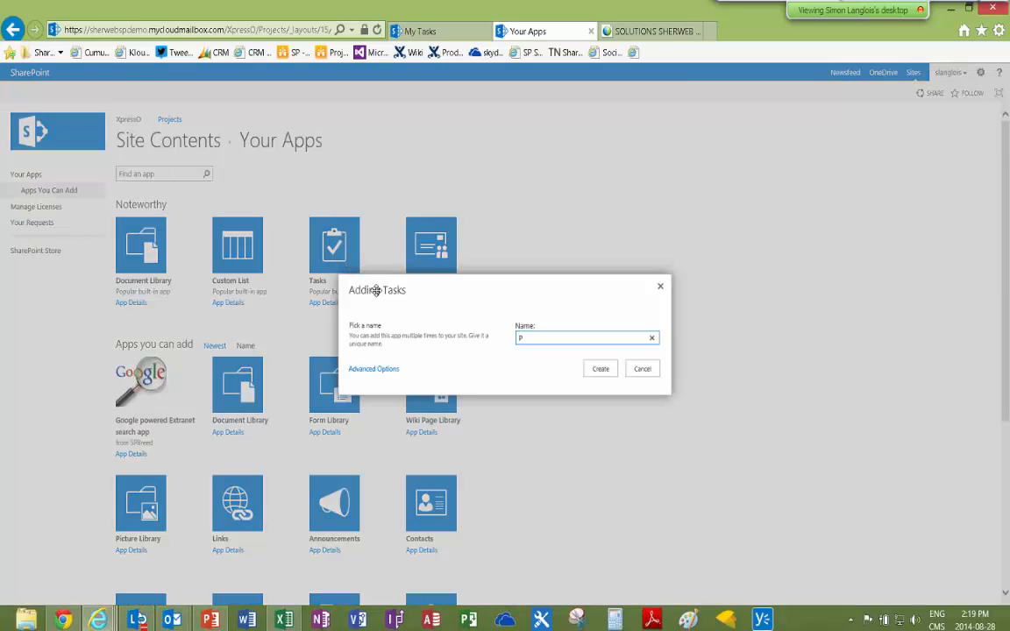
{"action": "type", "text": "roject Task List"}
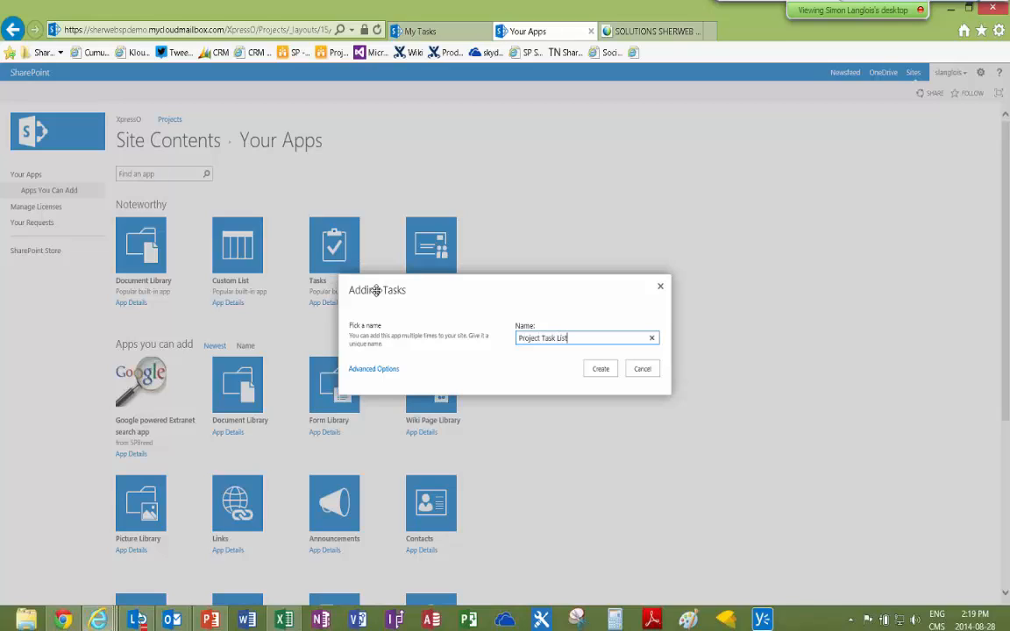
{"action": "left_click", "coordinate": [600, 369]}
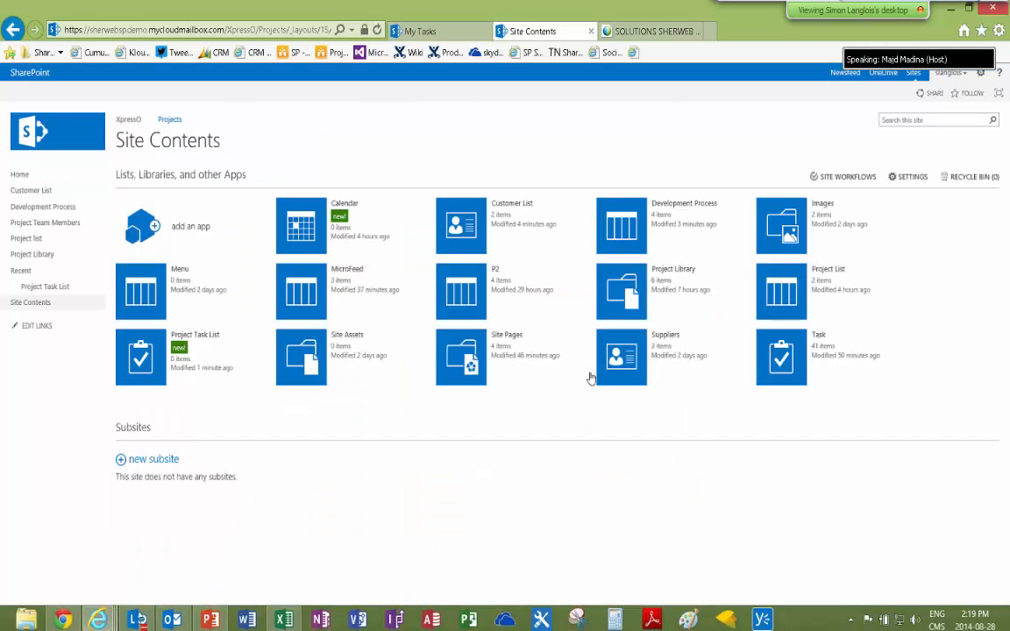
{"action": "left_click", "coordinate": [136, 359]}
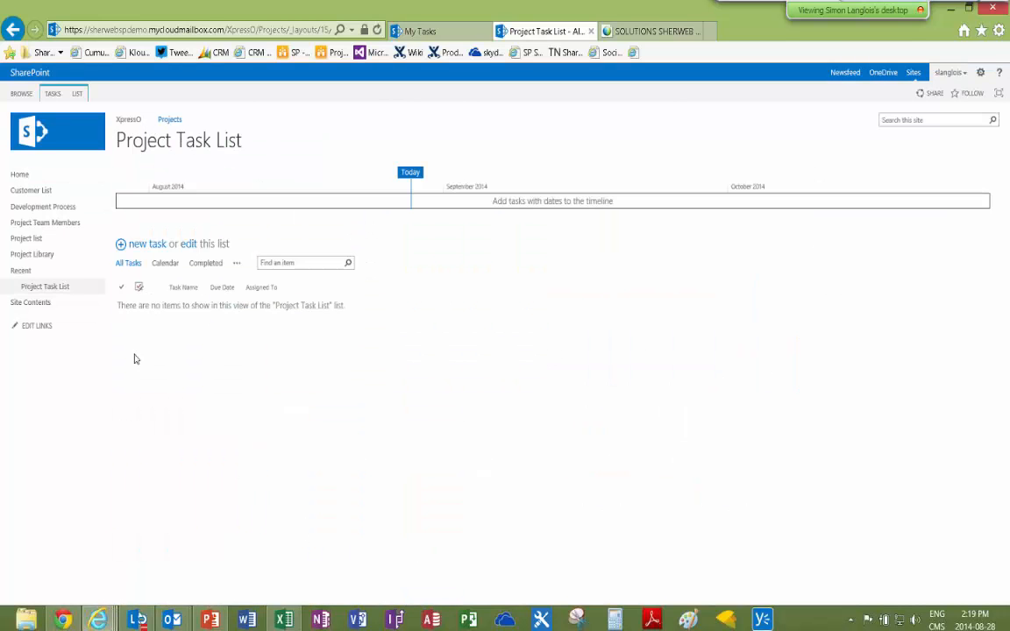
Arrange Internet Explorer and Excel side by side, with the Basic Project Planning Step 1 sheet shown in Excel
{"action": "left_click", "coordinate": [969, 8]}
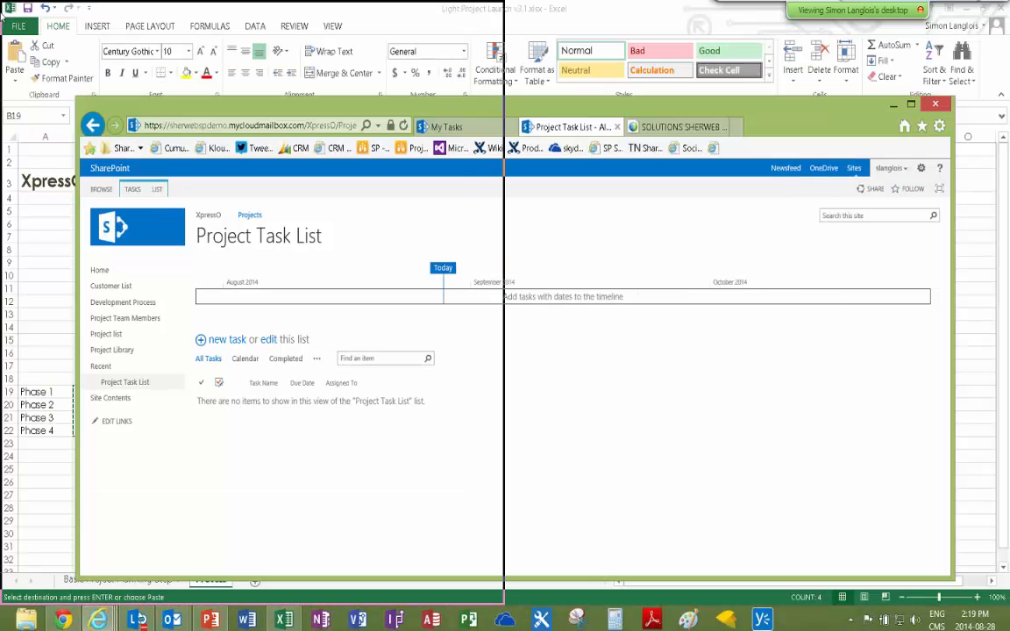
{"action": "left_click_drag", "start_coordinate": [3, 16], "coordinate": [1, 16]}
{"action": "left_click_drag", "start_coordinate": [147, 6], "coordinate": [652, 7]}
{"action": "left_click", "coordinate": [288, 14]}
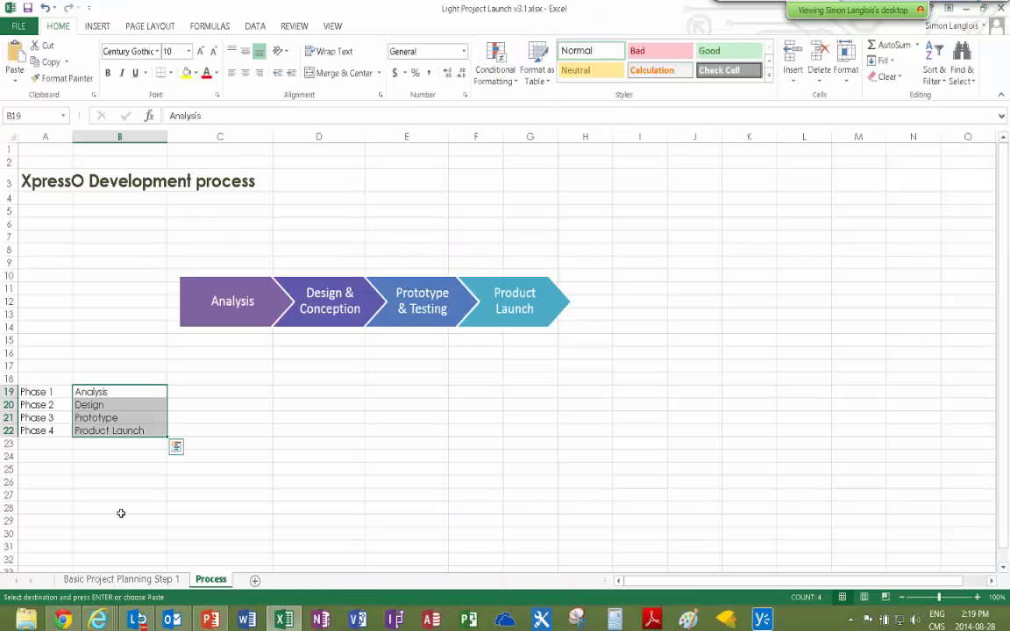
{"action": "left_click", "coordinate": [101, 580]}
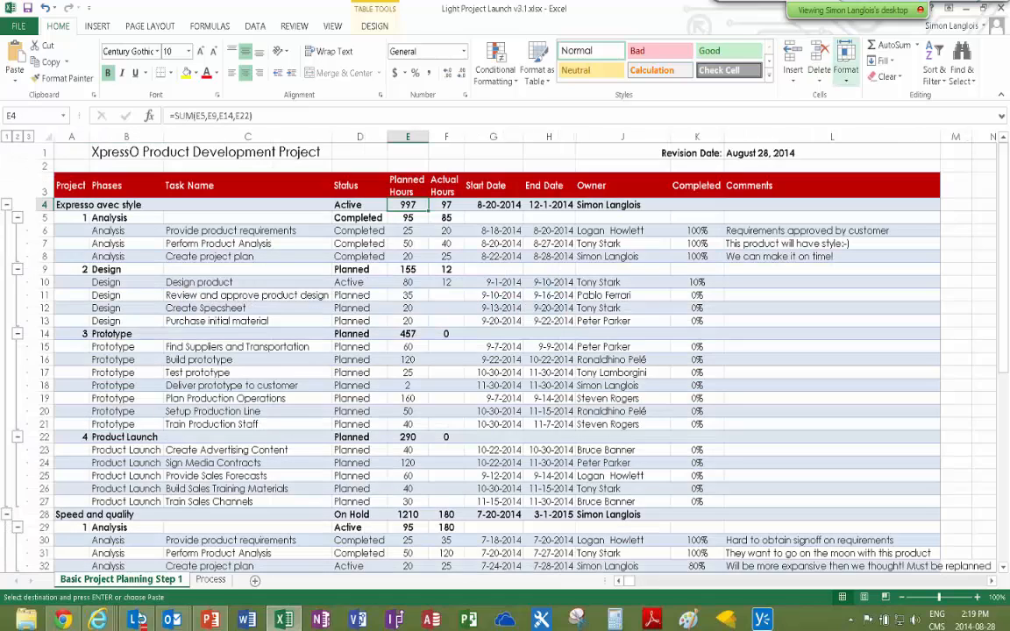
{"action": "left_click", "coordinate": [984, 8]}
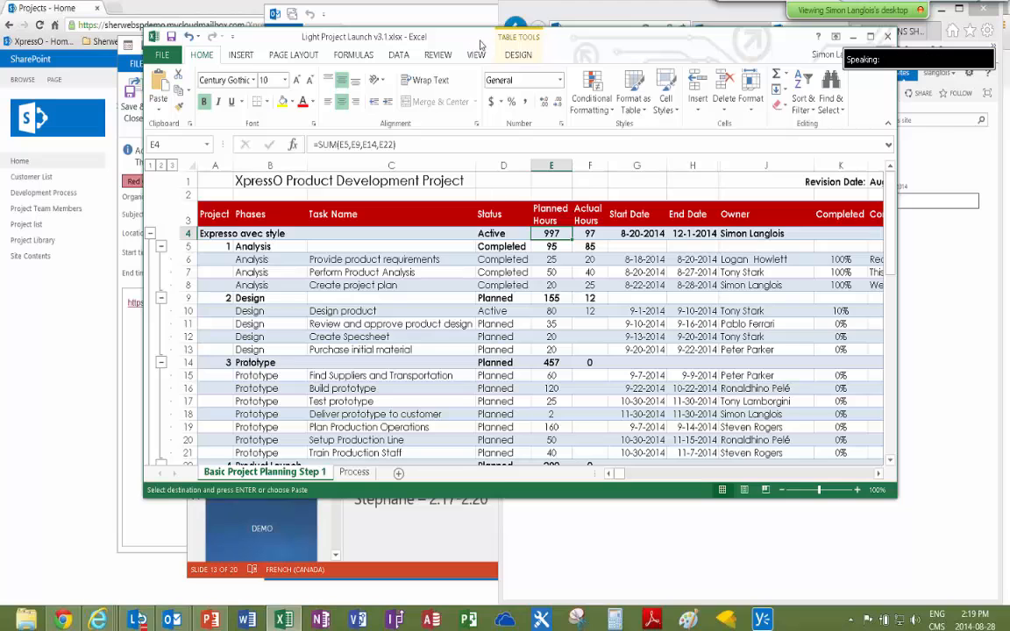
{"action": "left_click_drag", "start_coordinate": [431, 41], "coordinate": [2, 44]}
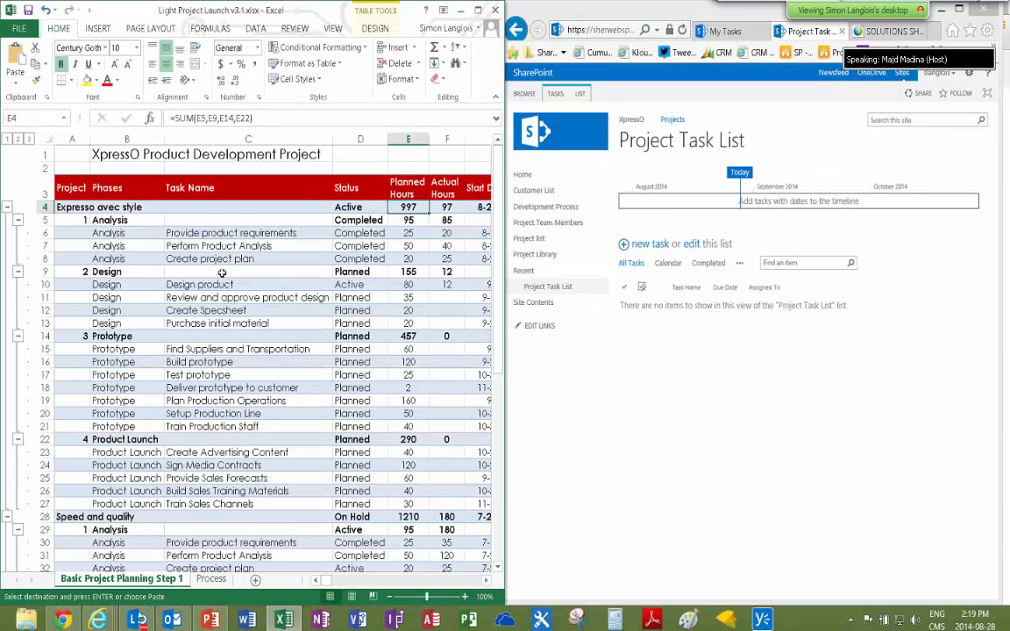
Examine the column headings of the project planning table from Project through Comments and return to the first heading
{"action": "left_click", "coordinate": [72, 187]}
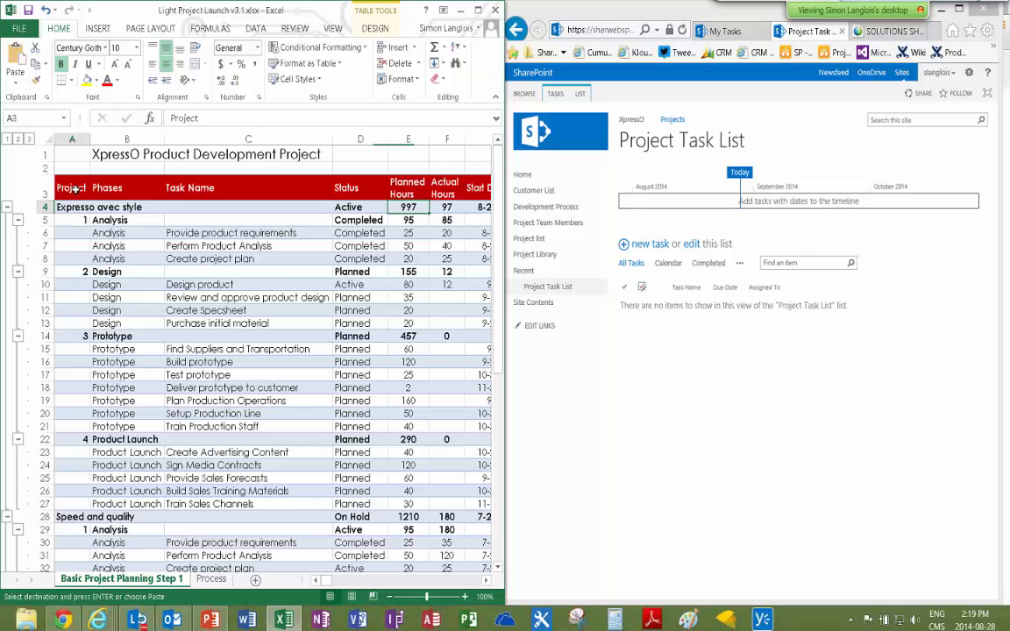
{"action": "key", "text": "Right"}
{"action": "key", "text": "Right"}
{"action": "key", "text": "Right"}
{"action": "key", "text": "Right"}
{"action": "key", "text": "Right"}
{"action": "key", "text": "Right"}
{"action": "key", "text": "Right"}
{"action": "key", "text": "Right"}
{"action": "key", "text": "Right"}
{"action": "key", "text": "Right"}
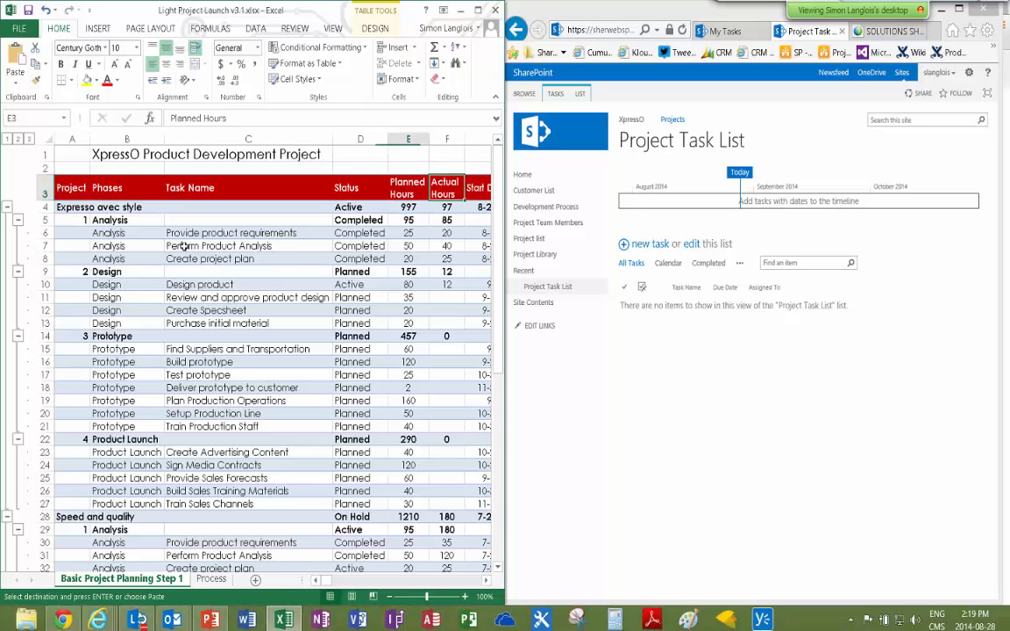
{"action": "key", "text": "Right"}
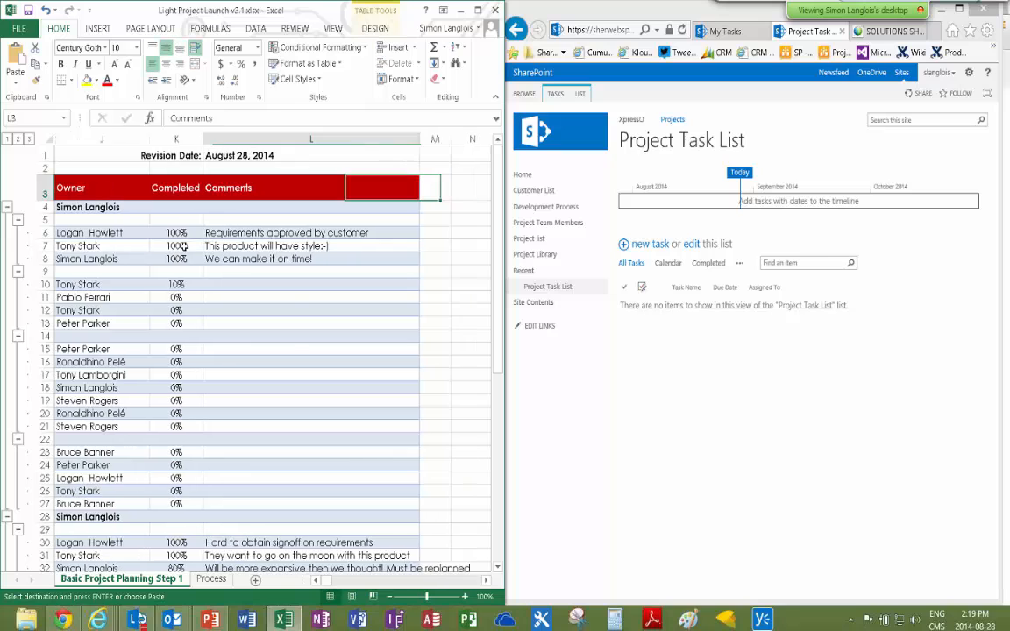
{"action": "key", "text": "Left"}
{"action": "key", "text": "Home"}
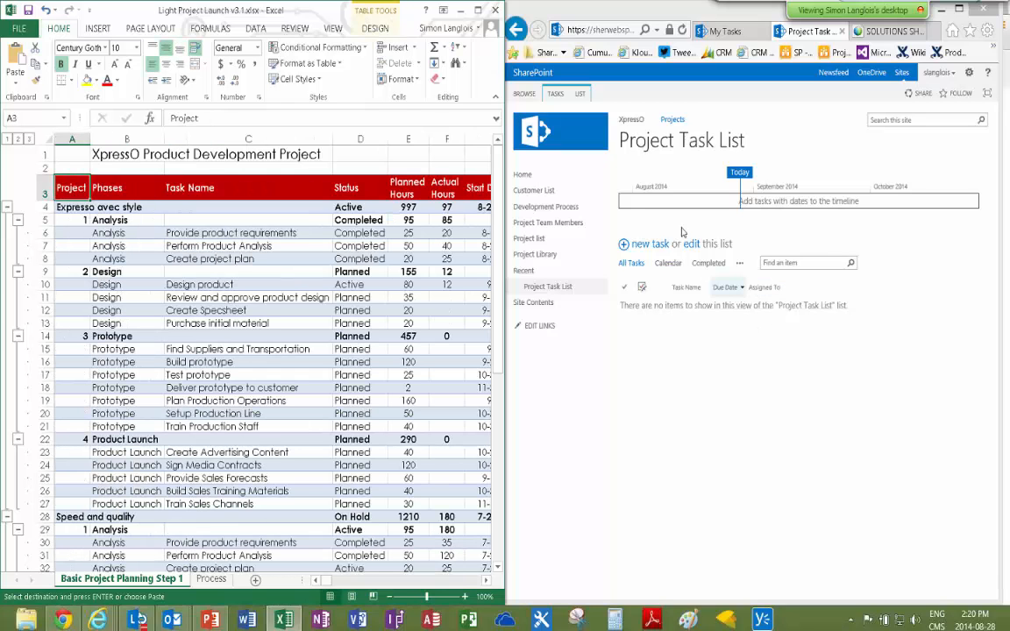
Open the Project Task List's settings and compare its columns with the Completed and Comments headings in the Excel plan
{"action": "left_click", "coordinate": [583, 95]}
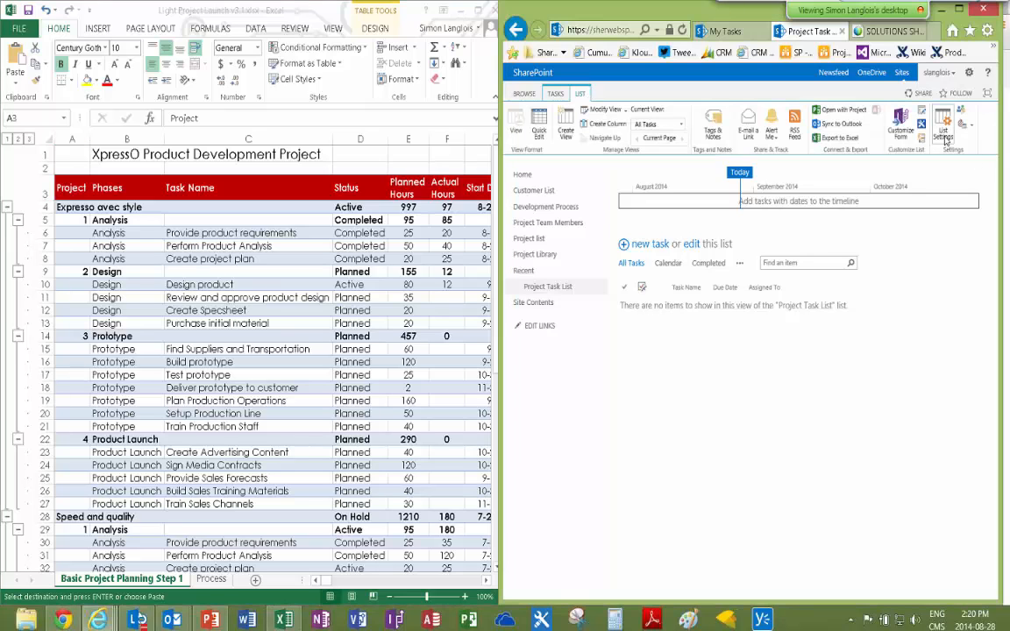
{"action": "left_click", "coordinate": [943, 136]}
{"action": "scroll", "coordinate": [729, 382], "scroll_direction": "down", "scroll_amount": 5}
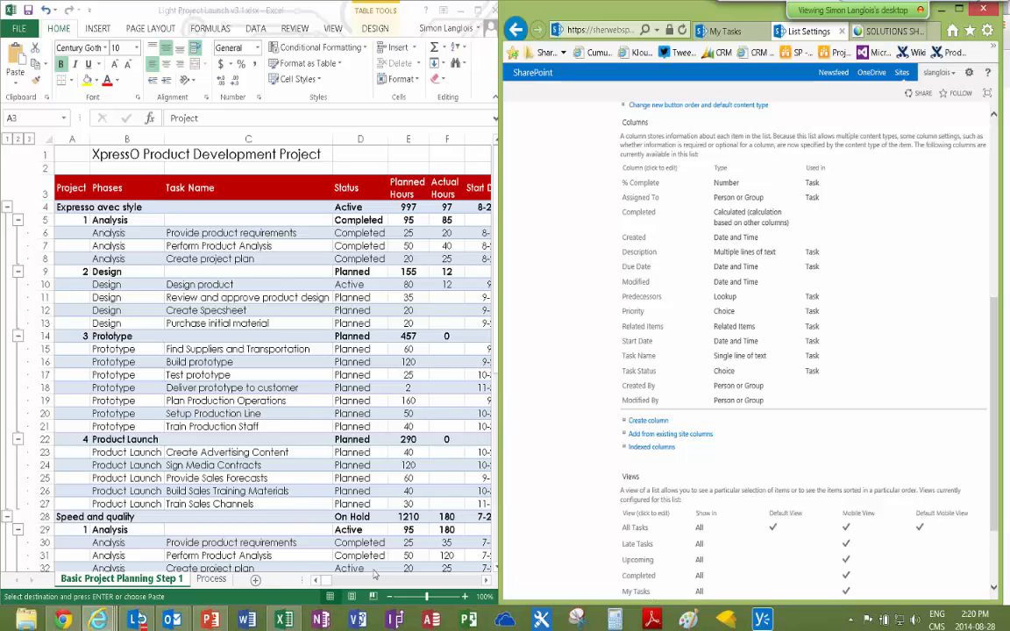
{"action": "left_click", "coordinate": [486, 581]}
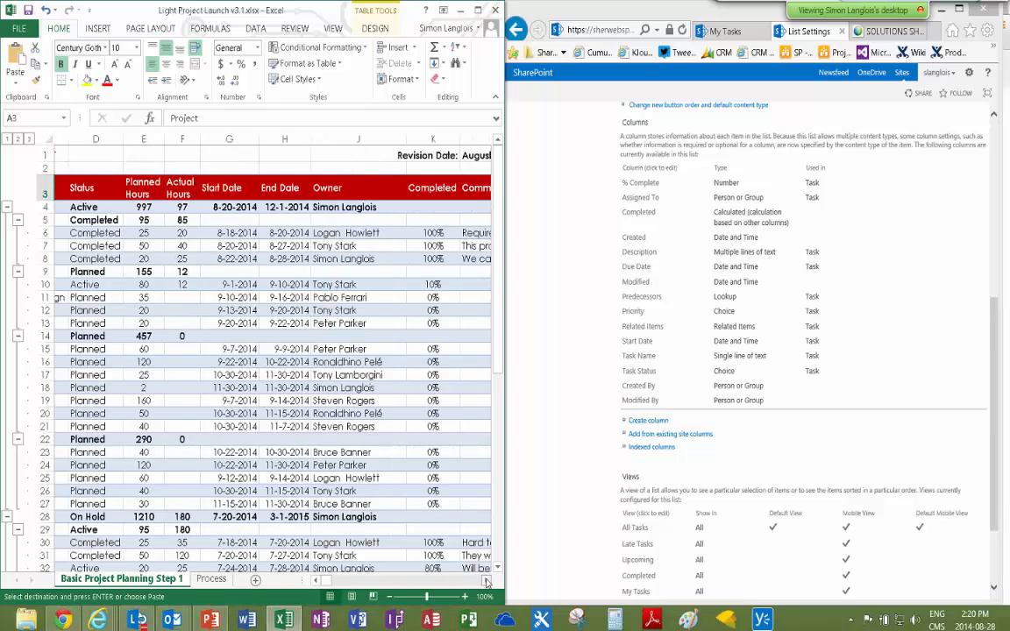
{"action": "left_click", "coordinate": [322, 187]}
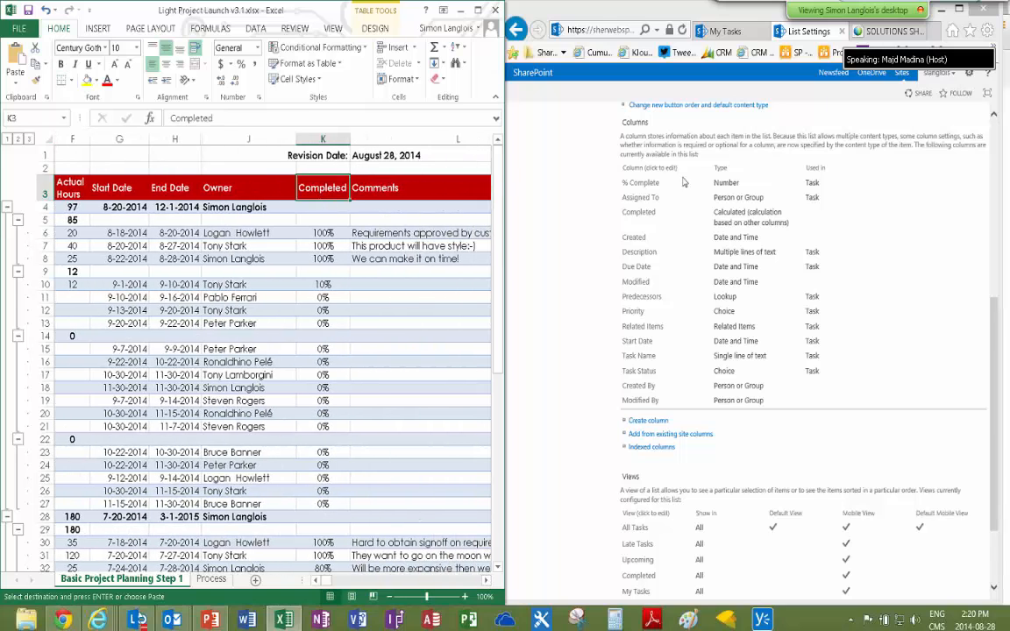
{"action": "left_click", "coordinate": [405, 191]}
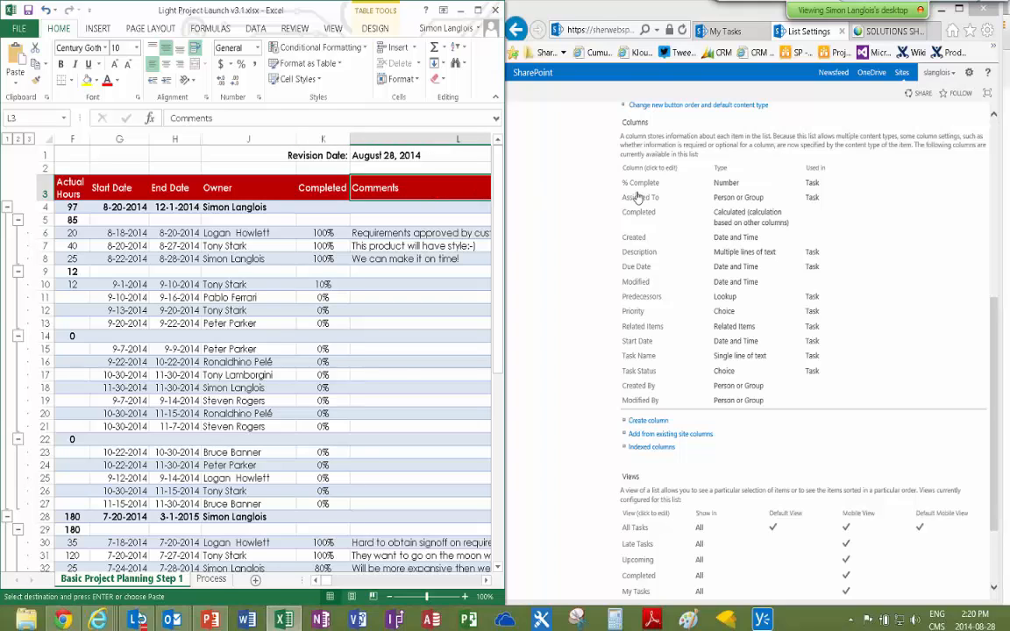
Rename the task list's Description column as Comments and save the change
{"action": "left_click", "coordinate": [637, 254]}
{"action": "left_click", "coordinate": [637, 254]}
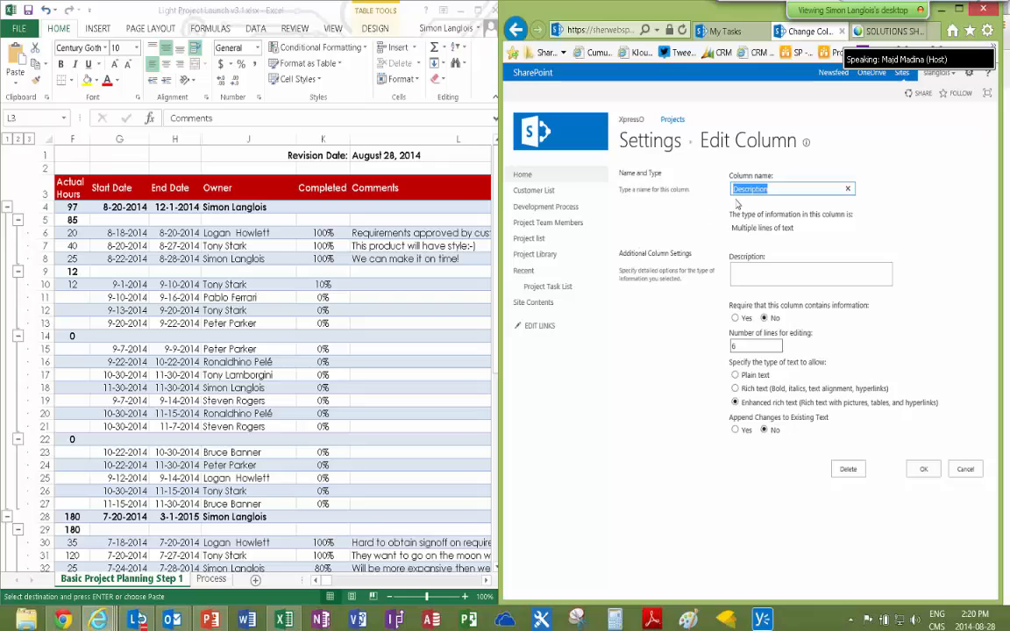
{"action": "type", "text": "Comment"}
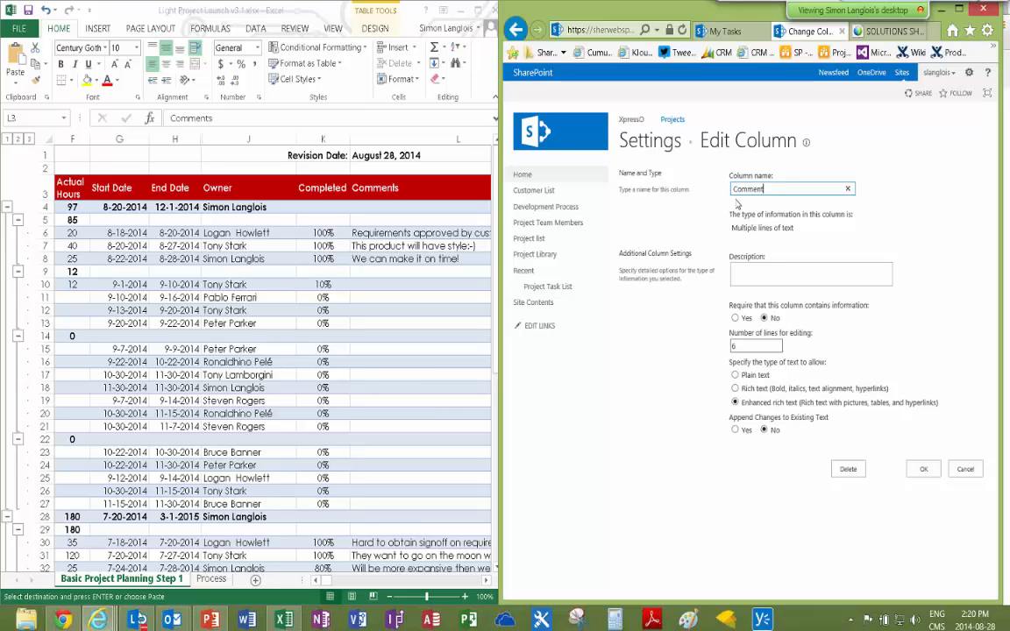
{"action": "type", "text": "s"}
{"action": "left_click", "coordinate": [923, 469]}
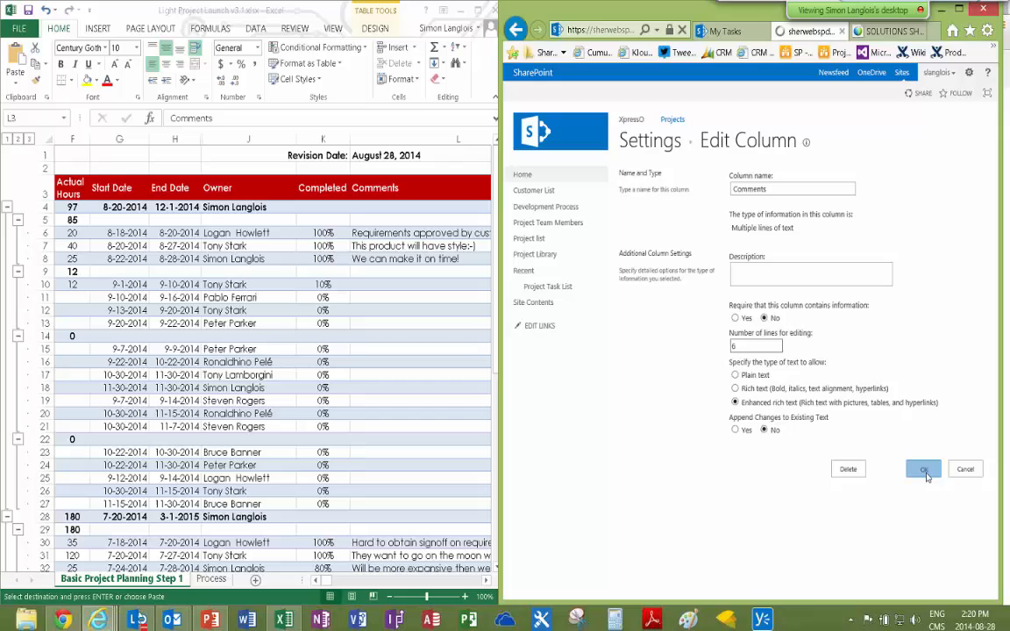
{"action": "left_click", "coordinate": [367, 179]}
{"action": "left_click", "coordinate": [117, 80]}
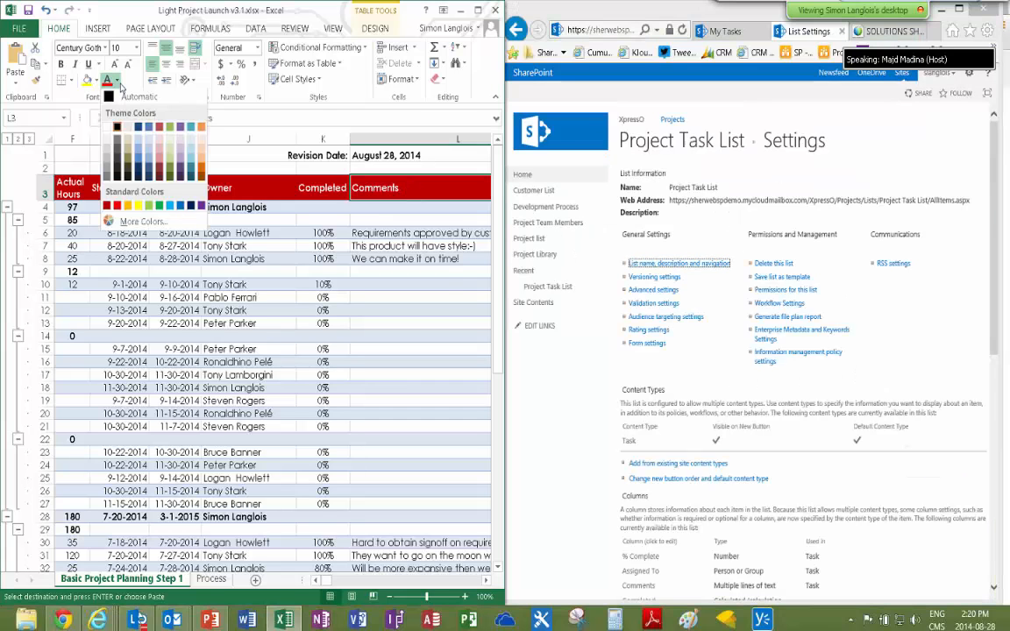
{"action": "left_click", "coordinate": [137, 130]}
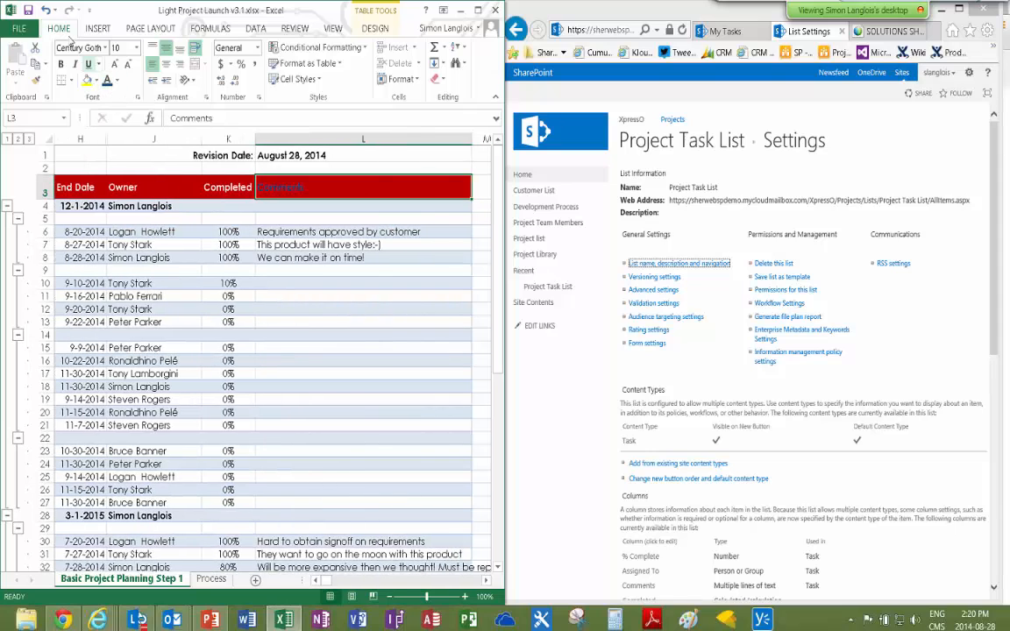
{"action": "left_click", "coordinate": [46, 10]}
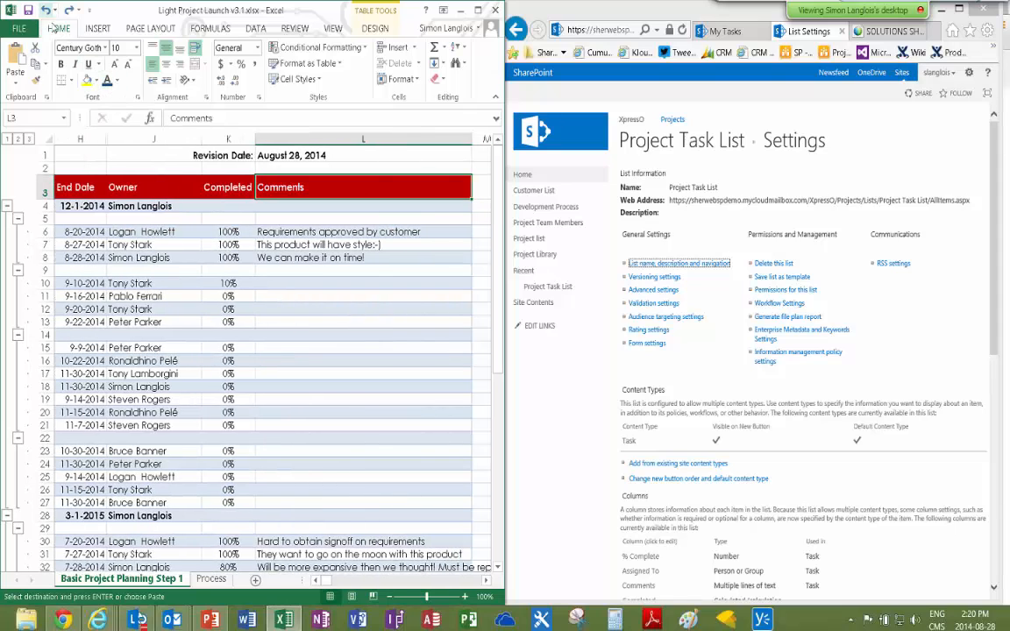
Fill the Comments and Completed heading cells in the Excel plan with blue
{"action": "left_click", "coordinate": [86, 80]}
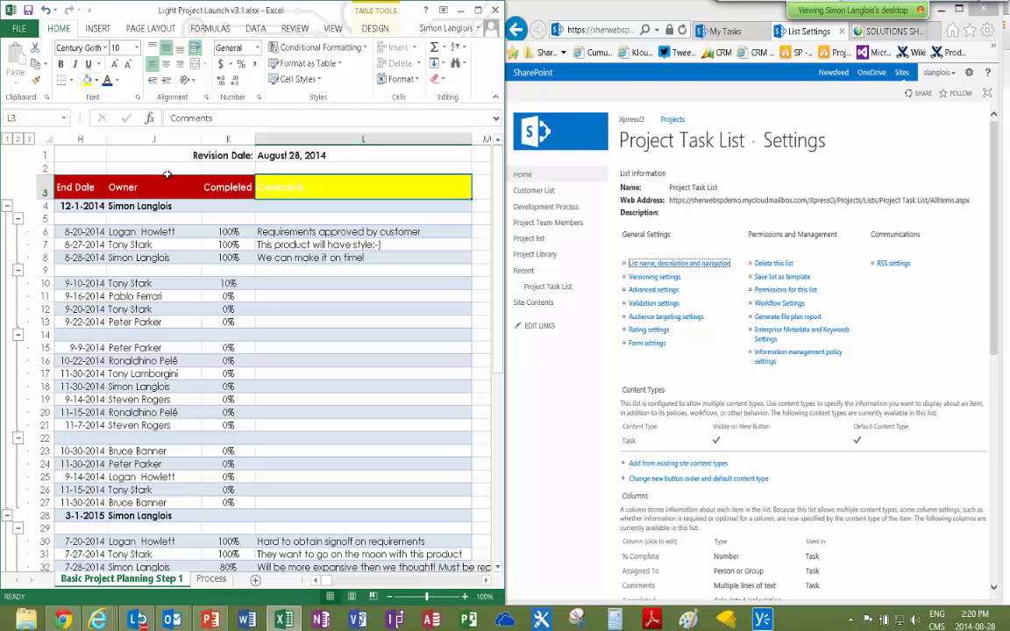
{"action": "left_click", "coordinate": [95, 80]}
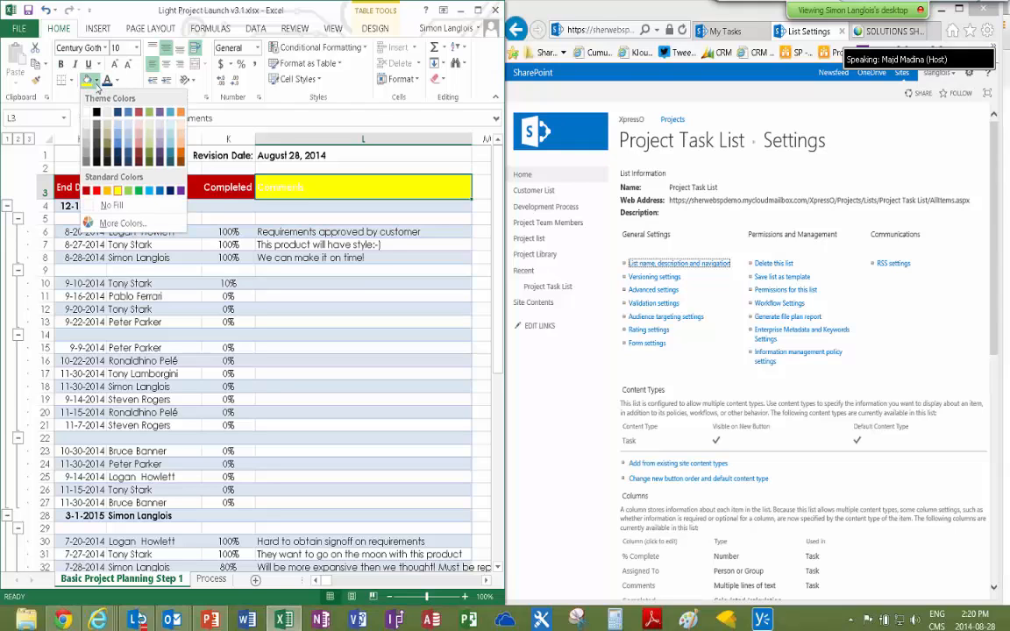
{"action": "left_click", "coordinate": [114, 132]}
{"action": "left_click", "coordinate": [213, 189]}
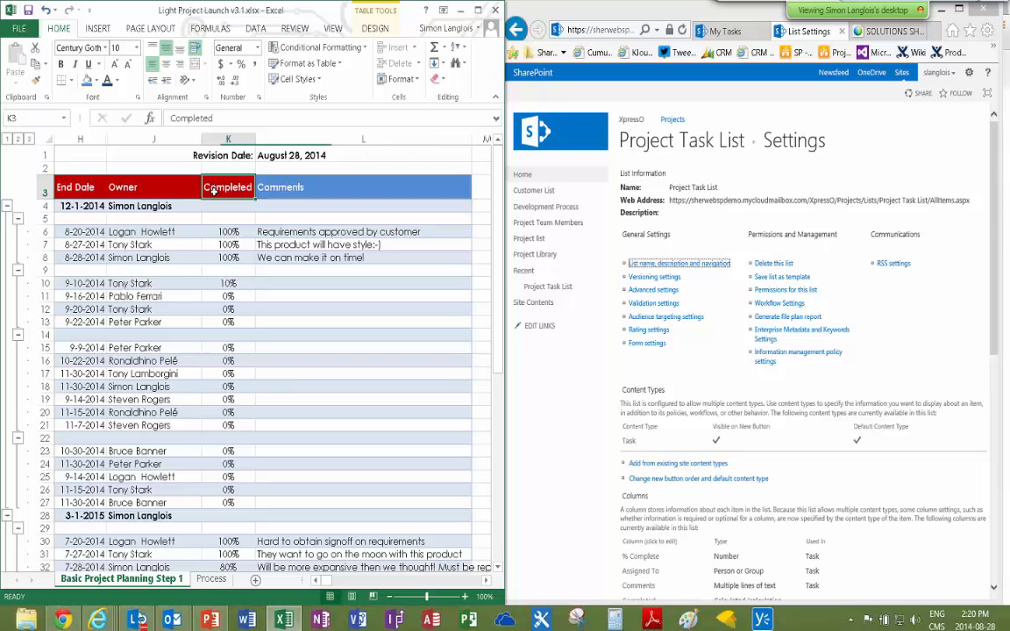
{"action": "left_click", "coordinate": [87, 80]}
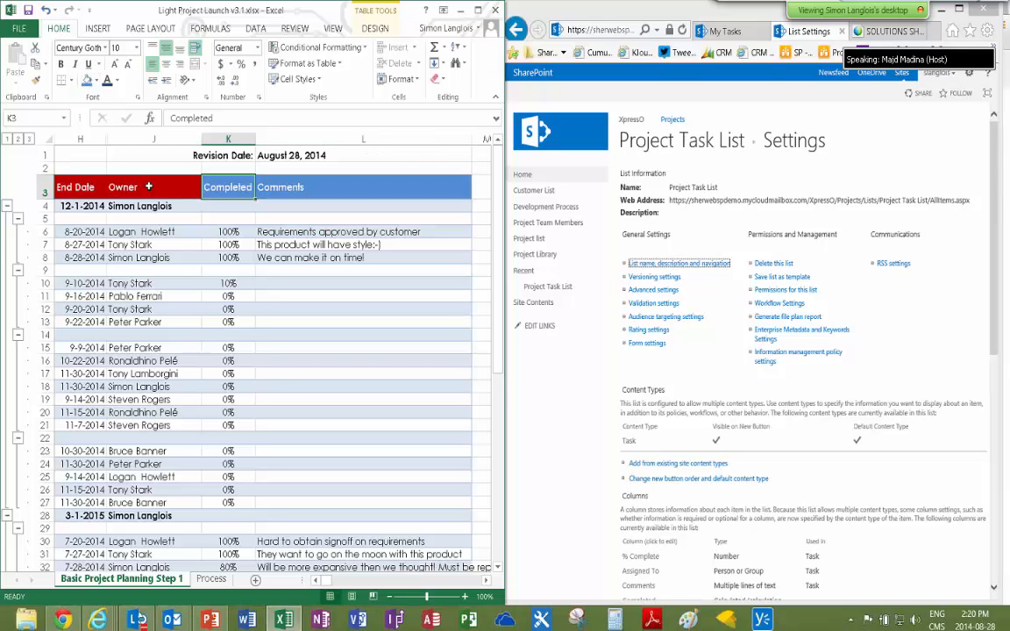
Rename the task list's Assigned To column as Owner
{"action": "left_click", "coordinate": [149, 187]}
{"action": "scroll", "coordinate": [682, 437], "scroll_direction": "down", "scroll_amount": 3}
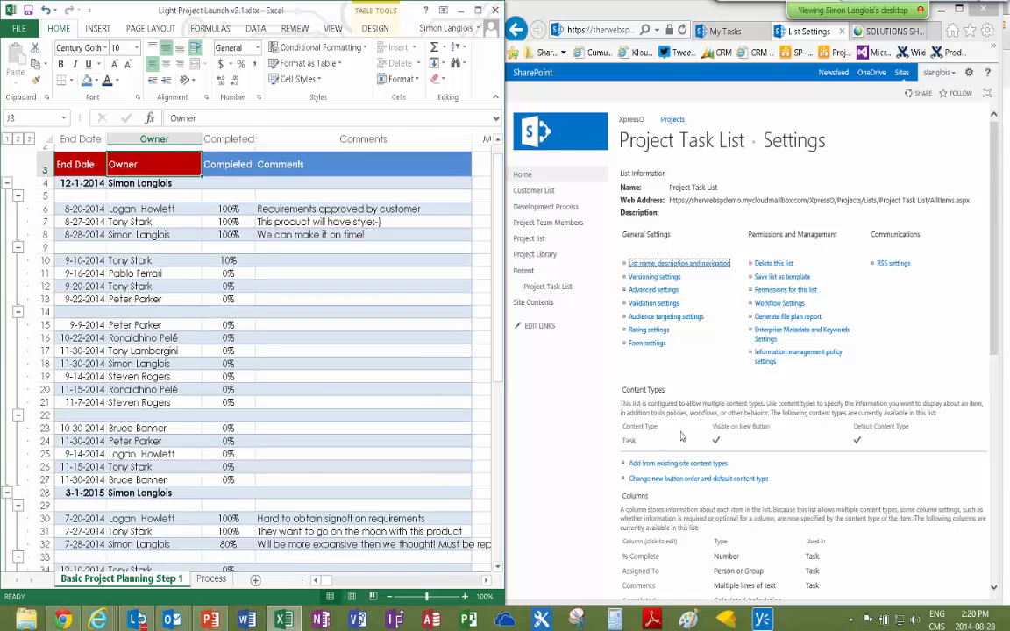
{"action": "scroll", "coordinate": [682, 437], "scroll_direction": "up", "scroll_amount": 3}
{"action": "left_click", "coordinate": [601, 457]}
{"action": "scroll", "coordinate": [601, 457], "scroll_direction": "down", "scroll_amount": 3}
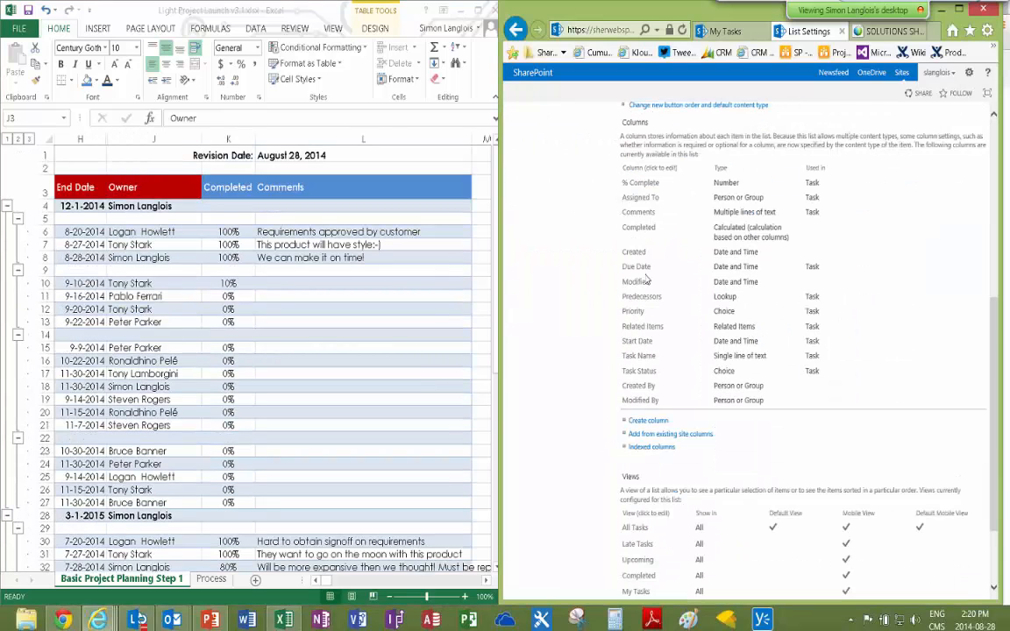
{"action": "left_click", "coordinate": [642, 200]}
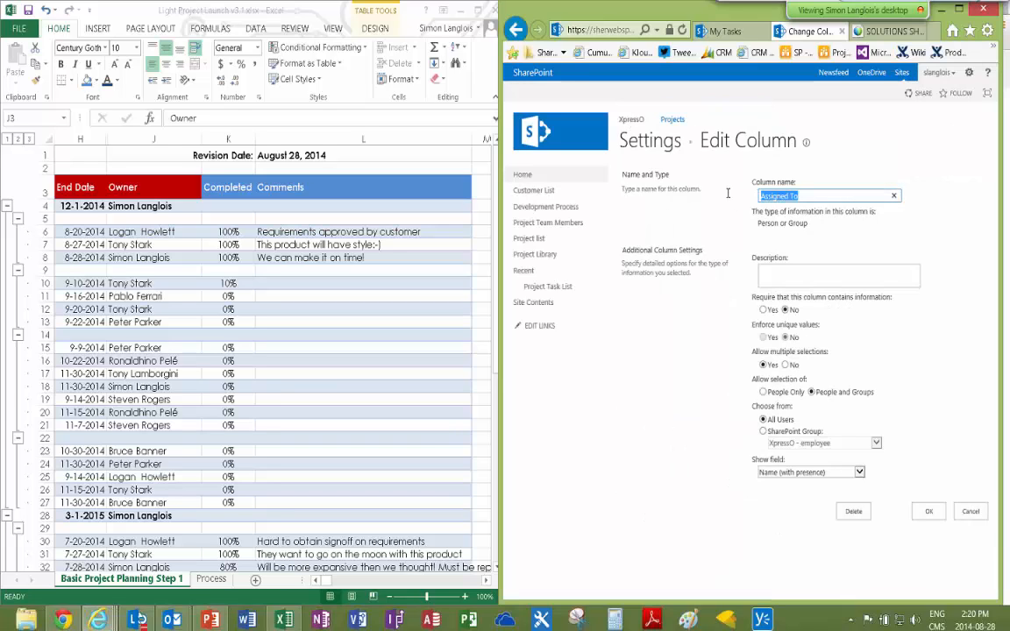
{"action": "type", "text": "Owner"}
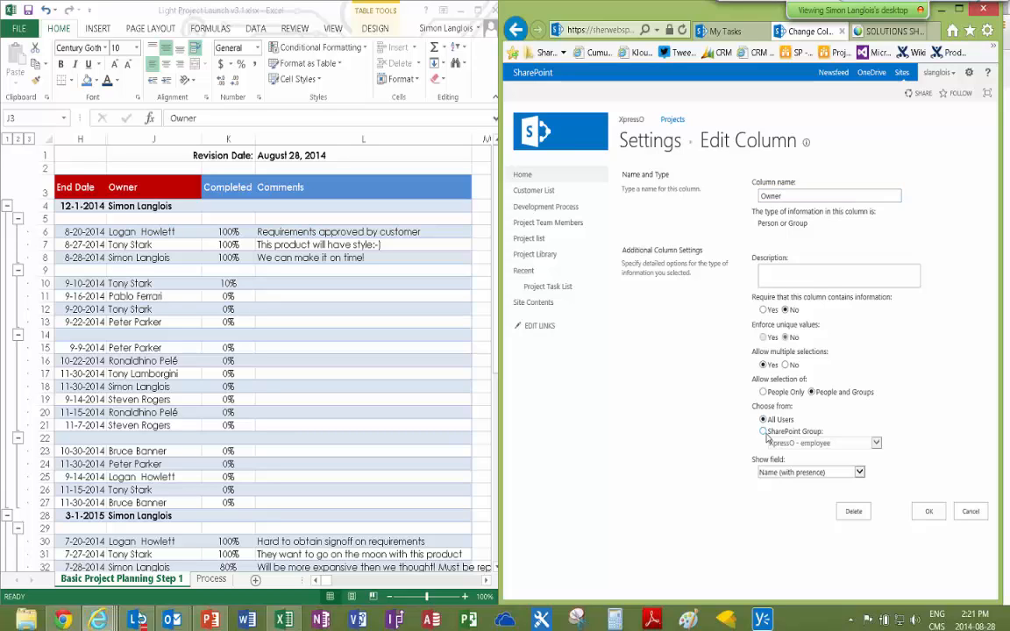
Restrict the Owner column's choices to the SharePoint group "XpressO - Project Team Members" and save the column
{"action": "left_click", "coordinate": [762, 432]}
{"action": "left_click", "coordinate": [875, 444]}
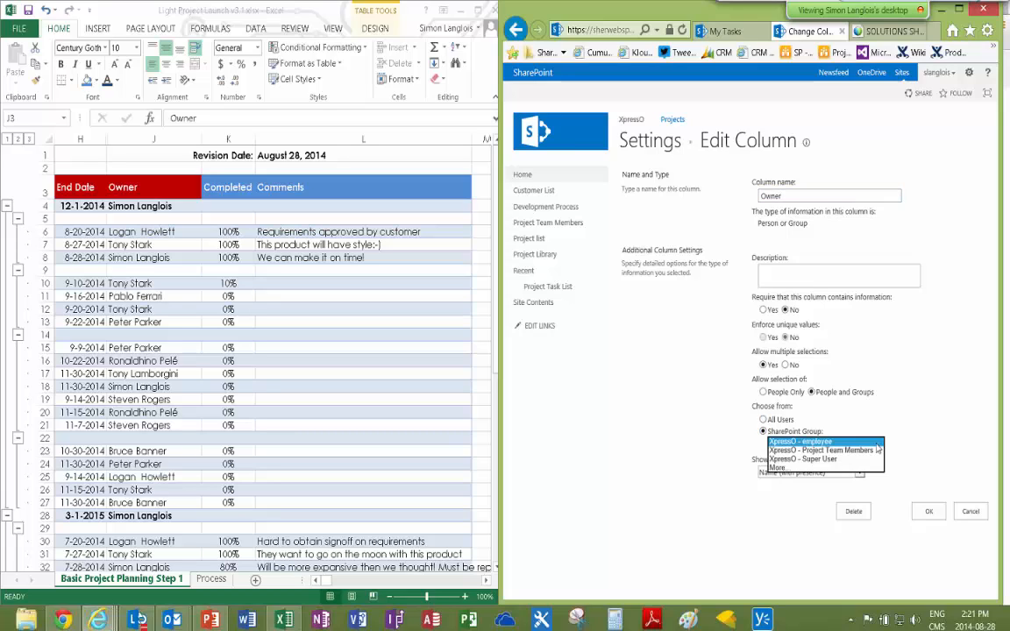
{"action": "left_click", "coordinate": [837, 452]}
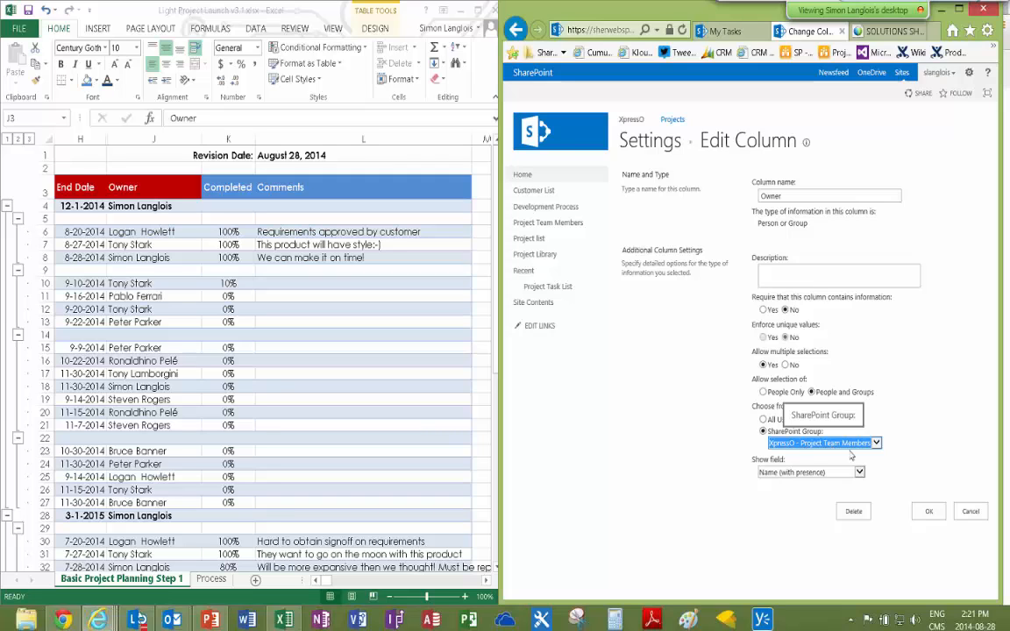
{"action": "left_click", "coordinate": [926, 510]}
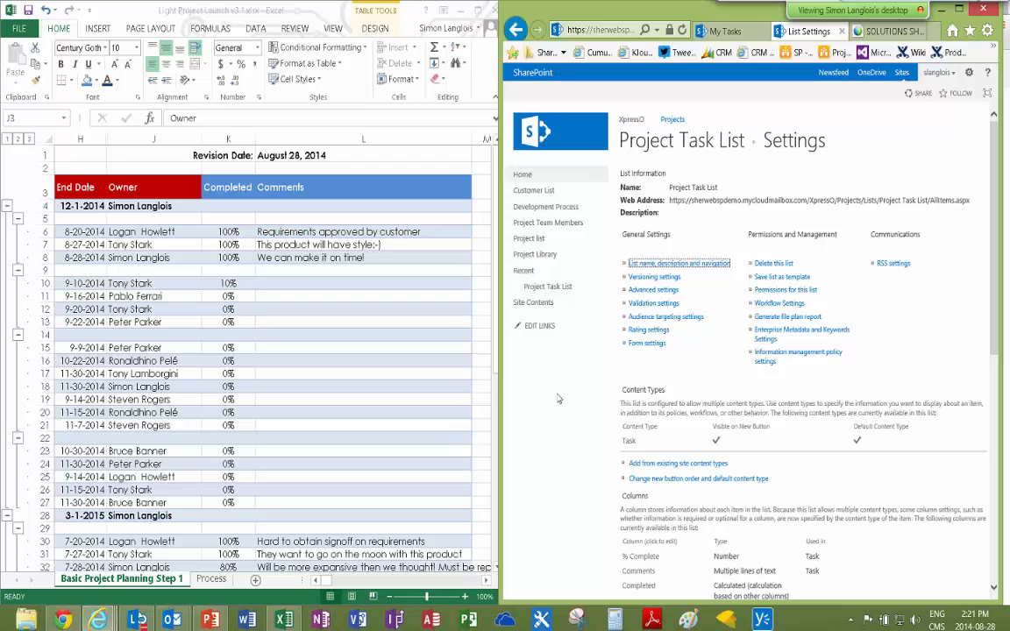
Fill the Owner heading cell in the Excel plan with the same blue
{"action": "left_click", "coordinate": [134, 182]}
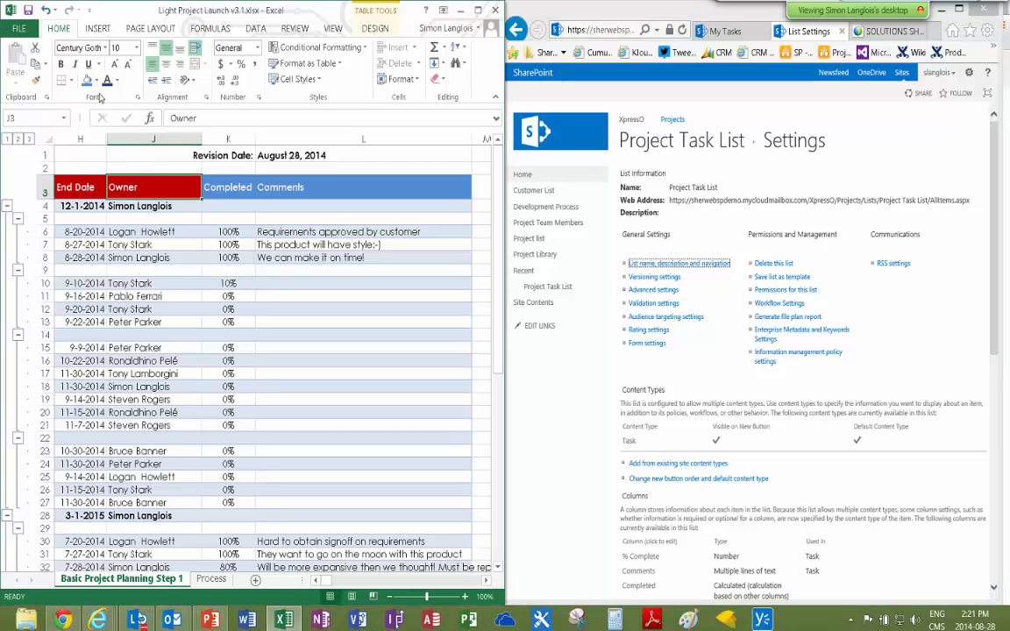
{"action": "left_click", "coordinate": [317, 582]}
{"action": "scroll", "coordinate": [316, 582], "scroll_direction": "left", "scroll_amount": 6}
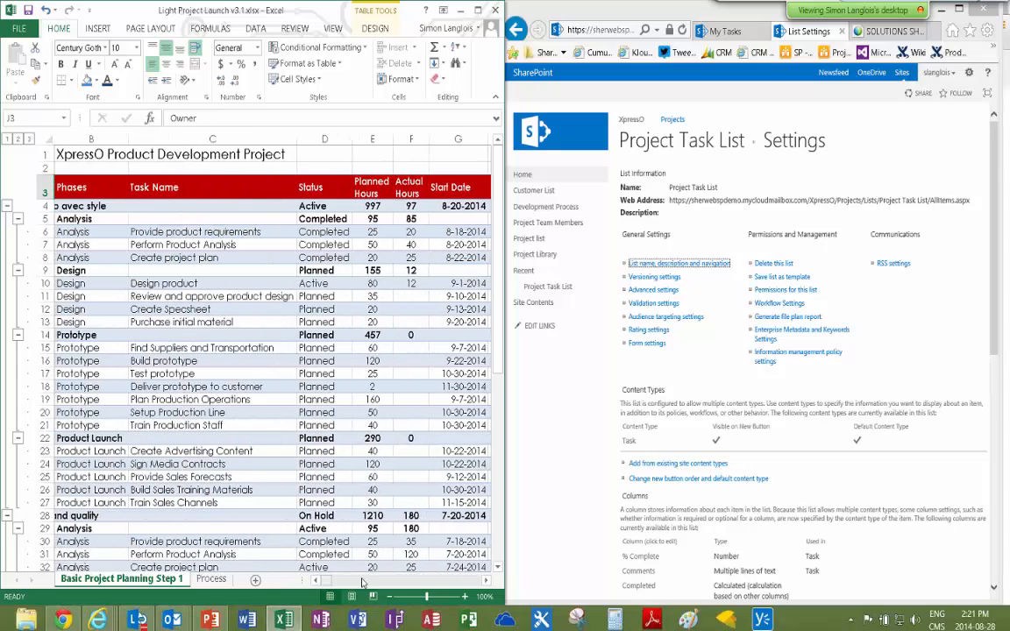
Check the list's columns for the End Date and Start Date counterparts and fill both Excel heading cells with blue
{"action": "key", "text": "Left"}
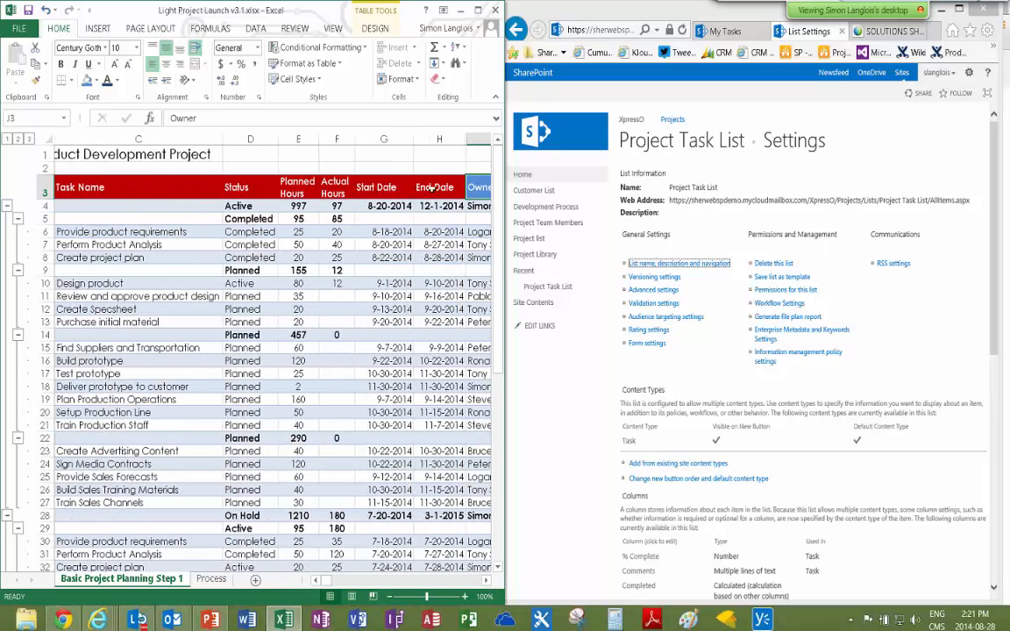
{"action": "scroll", "coordinate": [586, 529], "scroll_direction": "down", "scroll_amount": 4}
{"action": "scroll", "coordinate": [586, 529], "scroll_direction": "up", "scroll_amount": 4}
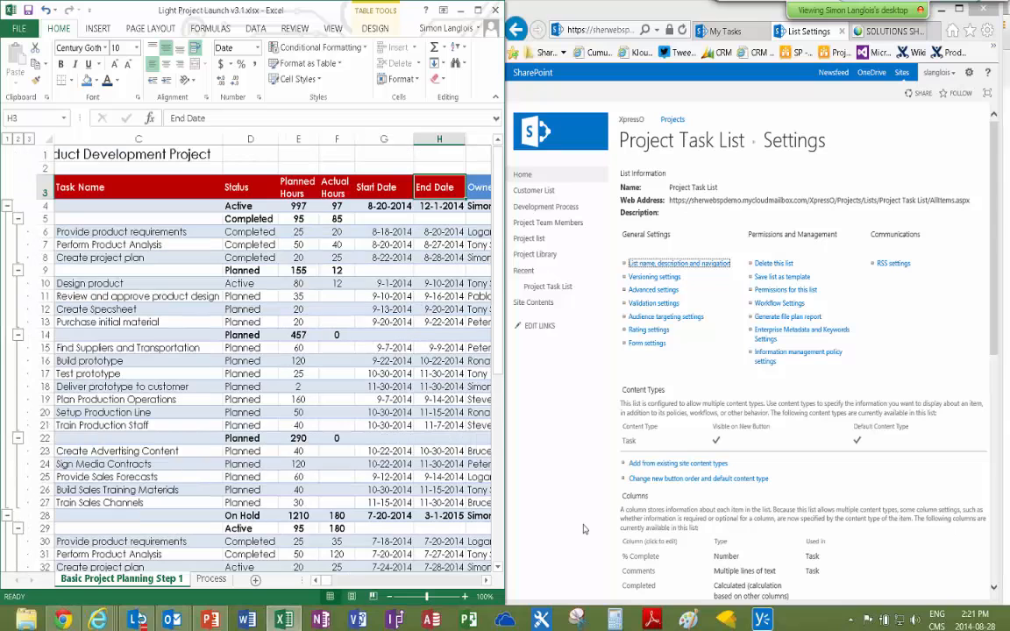
{"action": "left_click", "coordinate": [584, 529]}
{"action": "scroll", "coordinate": [585, 529], "scroll_direction": "down", "scroll_amount": 1}
{"action": "scroll", "coordinate": [585, 530], "scroll_direction": "down", "scroll_amount": 4}
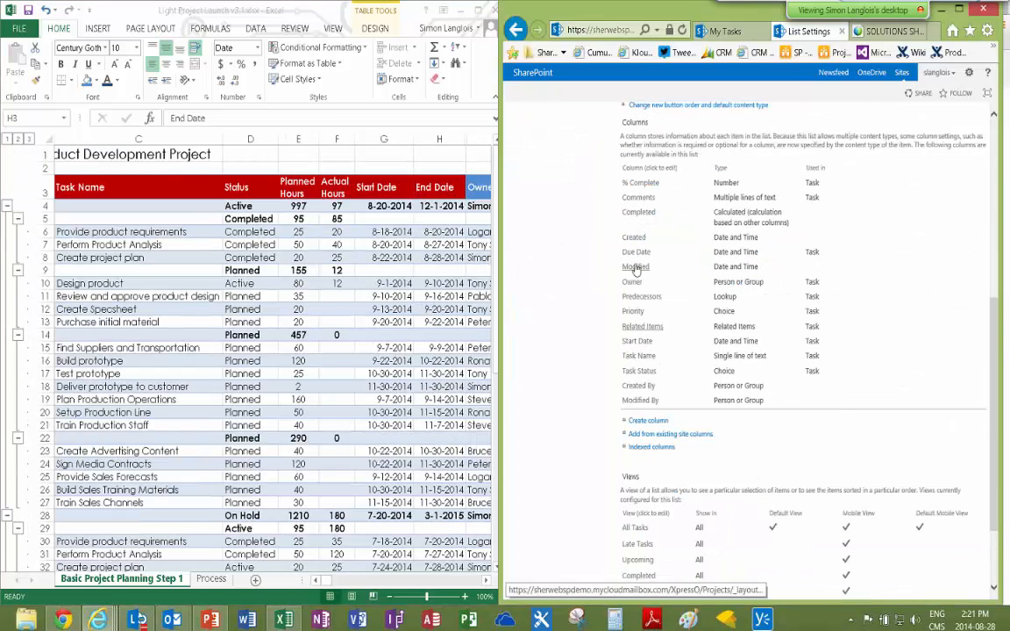
{"action": "left_click", "coordinate": [426, 179]}
{"action": "left_click", "coordinate": [85, 80]}
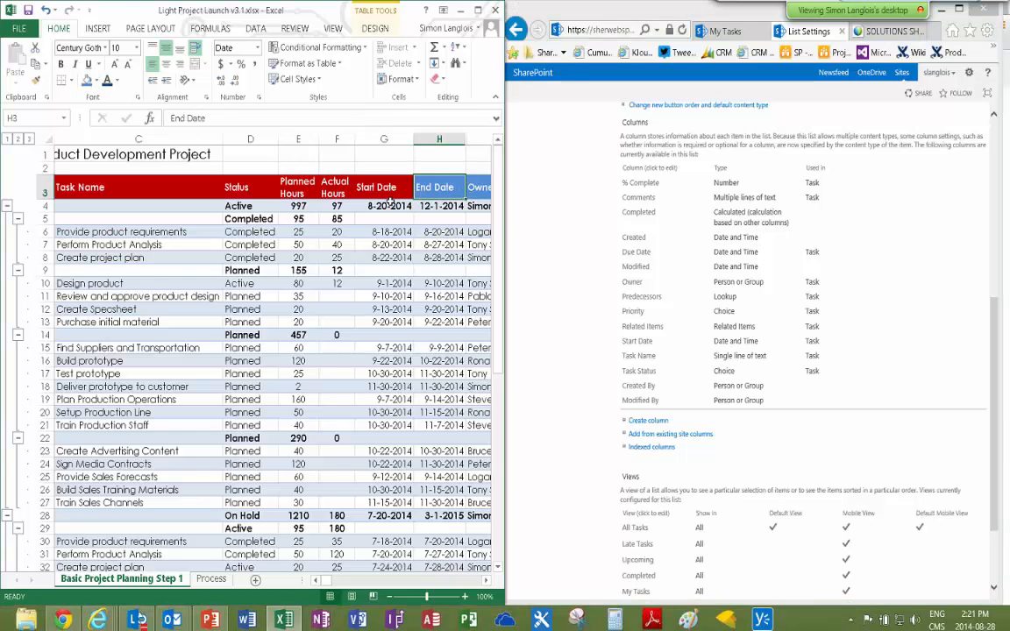
{"action": "left_click", "coordinate": [378, 193]}
{"action": "left_click", "coordinate": [85, 80]}
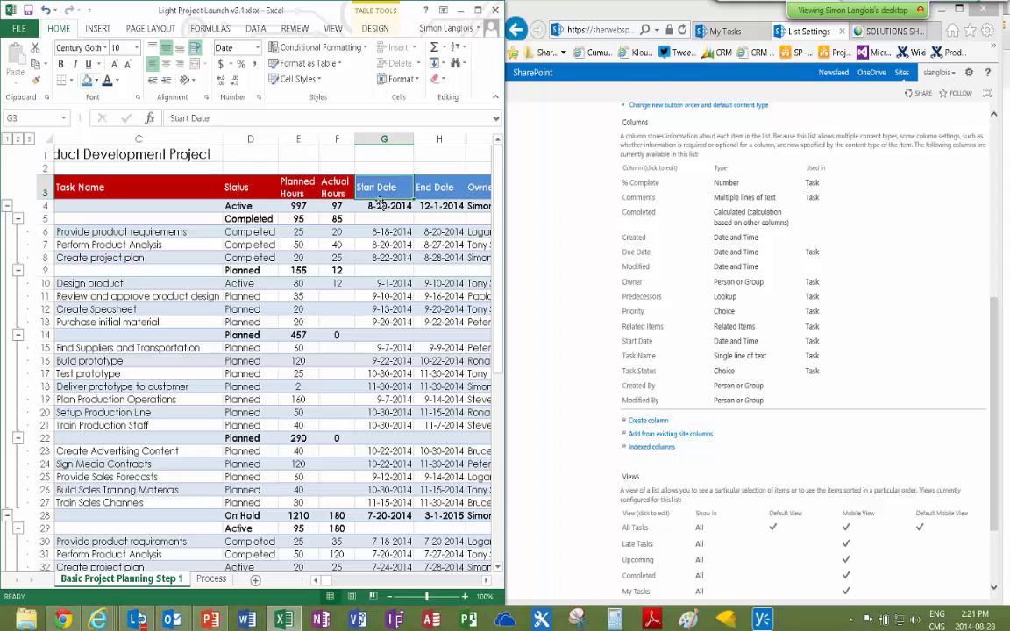
Open the Task Status column for editing at its list of choices, to match the Excel plan's Status column
{"action": "left_click", "coordinate": [273, 185]}
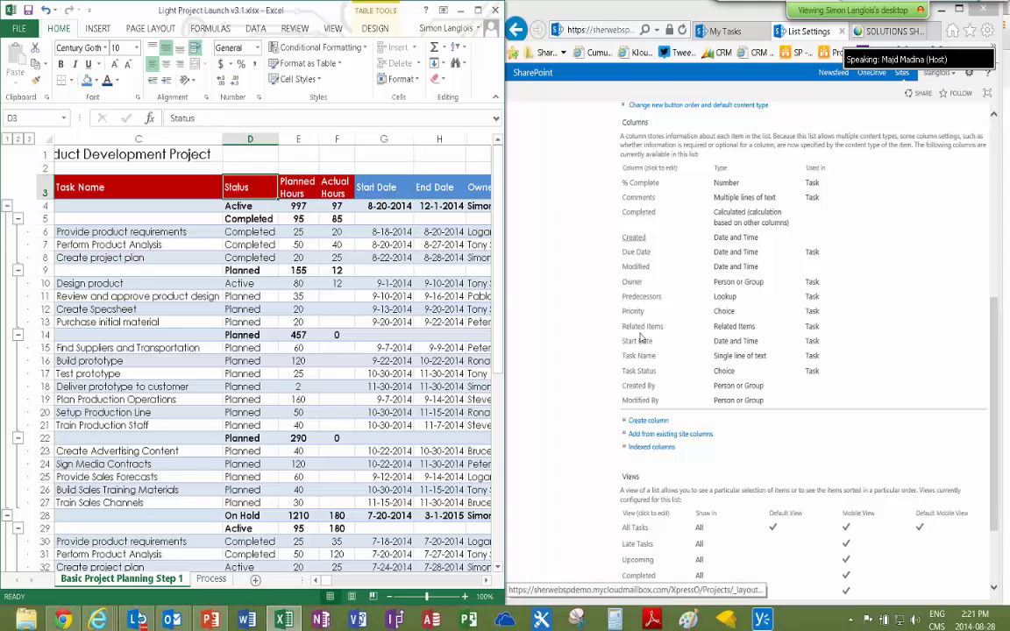
{"action": "left_click", "coordinate": [641, 370]}
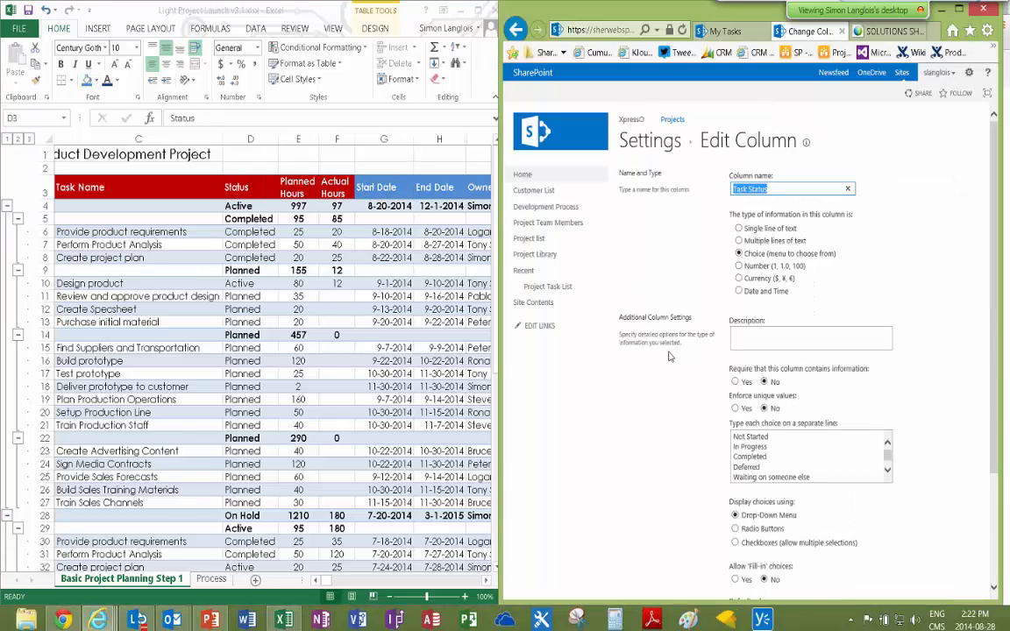
{"action": "scroll", "coordinate": [666, 368], "scroll_direction": "down", "scroll_amount": 2}
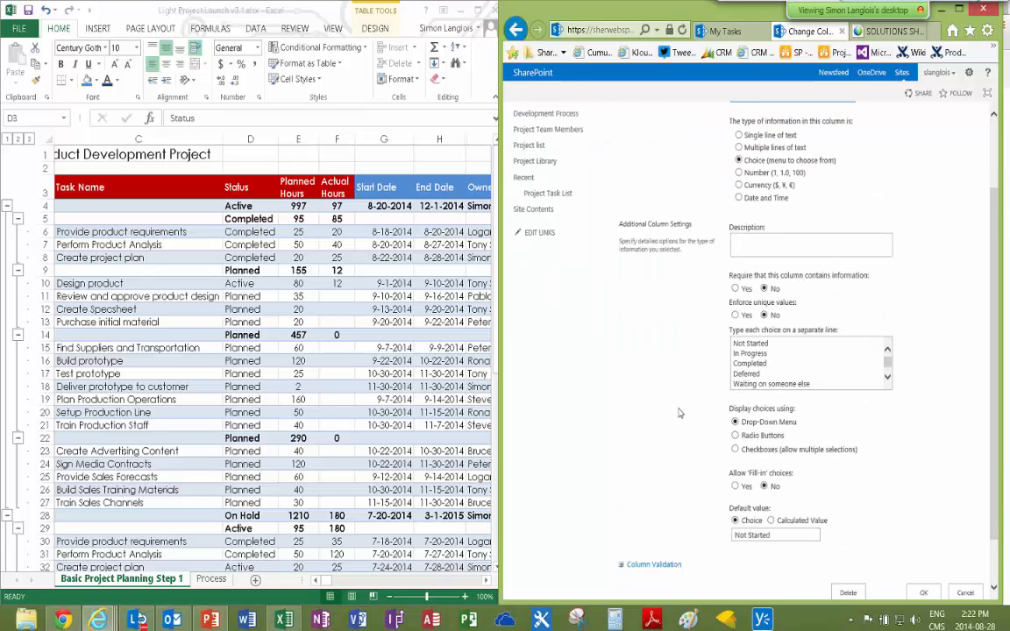
{"action": "left_click", "coordinate": [743, 382]}
Replace the Task Status choices with the Excel plan's Status DropDown values: Active, Planned, On Hold, Completed and Closed
{"action": "left_click", "coordinate": [338, 376]}
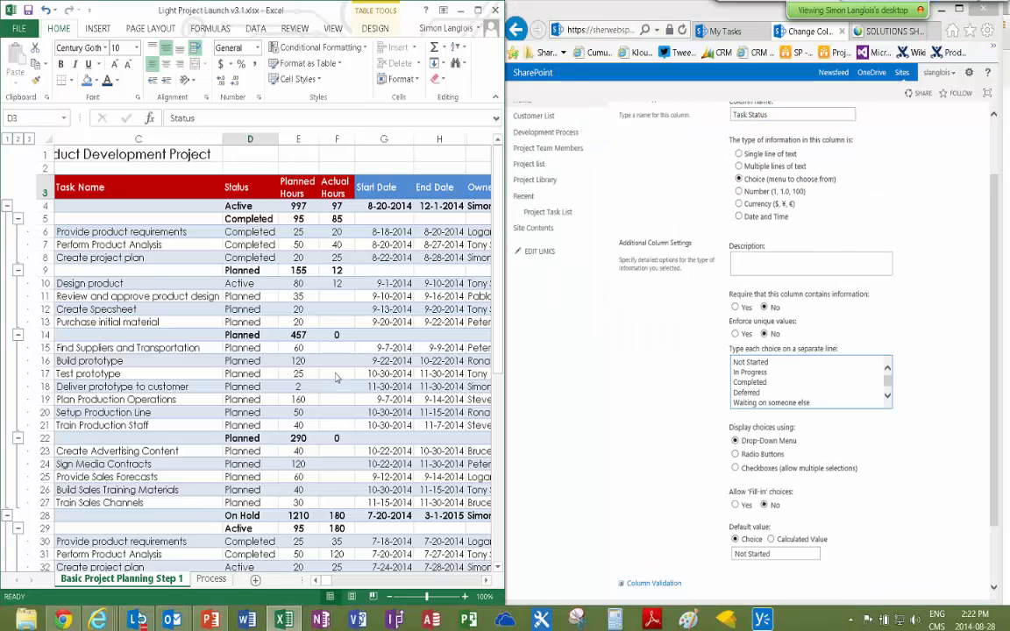
{"action": "scroll", "coordinate": [336, 375], "scroll_direction": "down", "scroll_amount": 10}
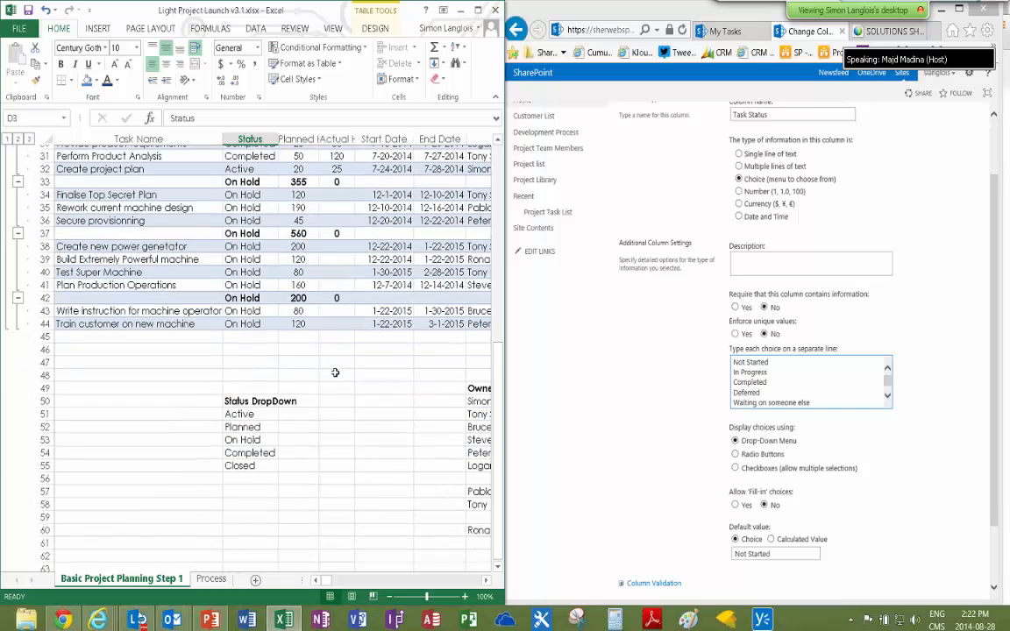
{"action": "left_click_drag", "start_coordinate": [249, 410], "coordinate": [243, 459]}
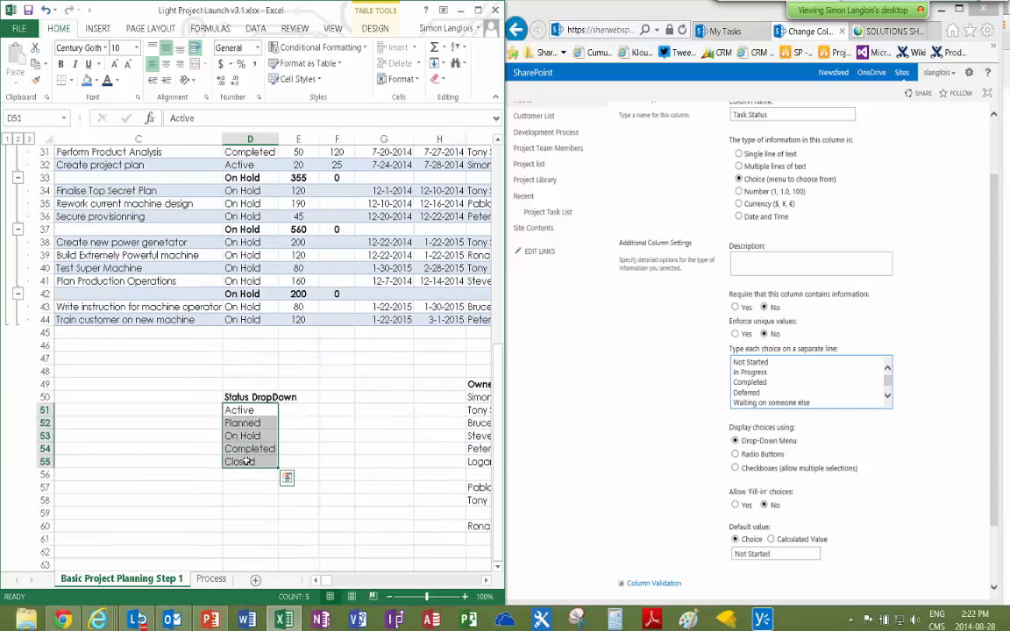
{"action": "key", "text": "ctrl+c"}
{"action": "left_click", "coordinate": [781, 402]}
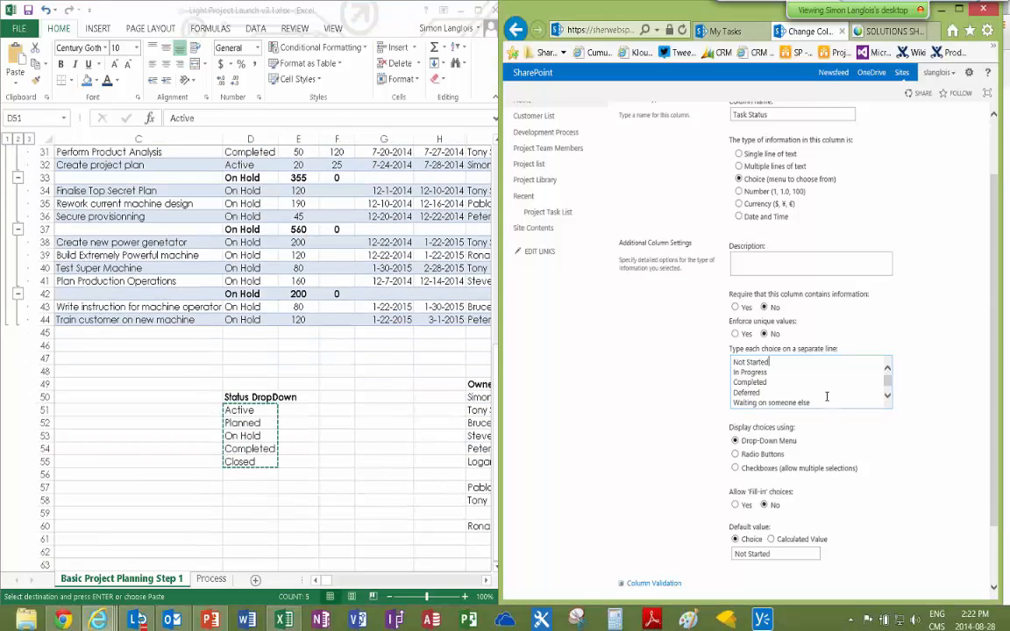
{"action": "left_click_drag", "start_coordinate": [781, 403], "coordinate": [720, 350]}
{"action": "key", "text": "ctrl+v"}
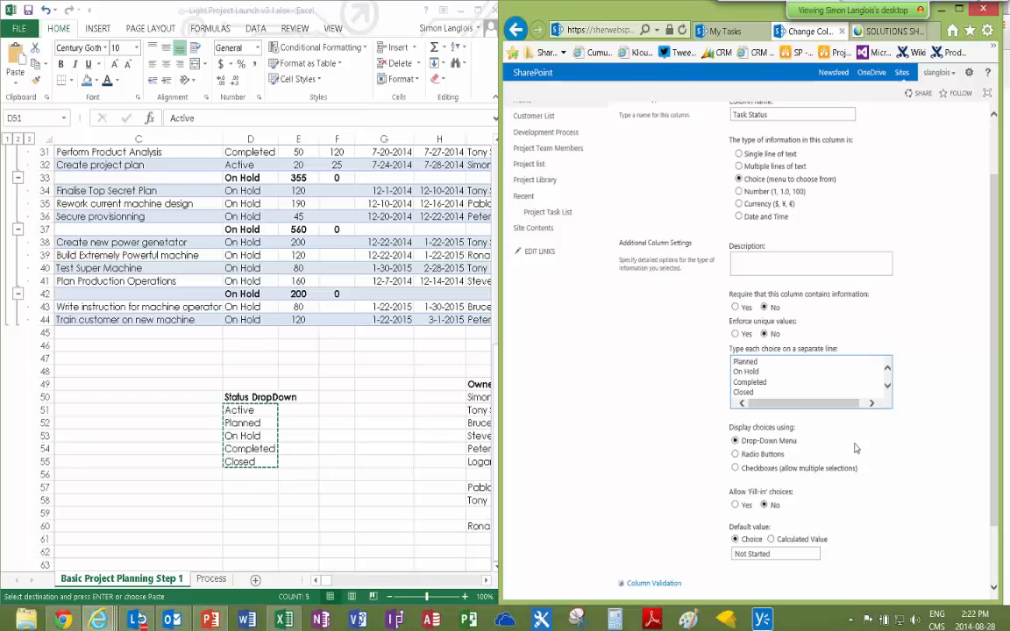
Set the Task Status column's default value to Active and save the column
{"action": "scroll", "coordinate": [772, 403], "scroll_direction": "down", "scroll_amount": 2}
{"action": "triple_click", "coordinate": [776, 480]}
{"action": "type", "text": "Active"}
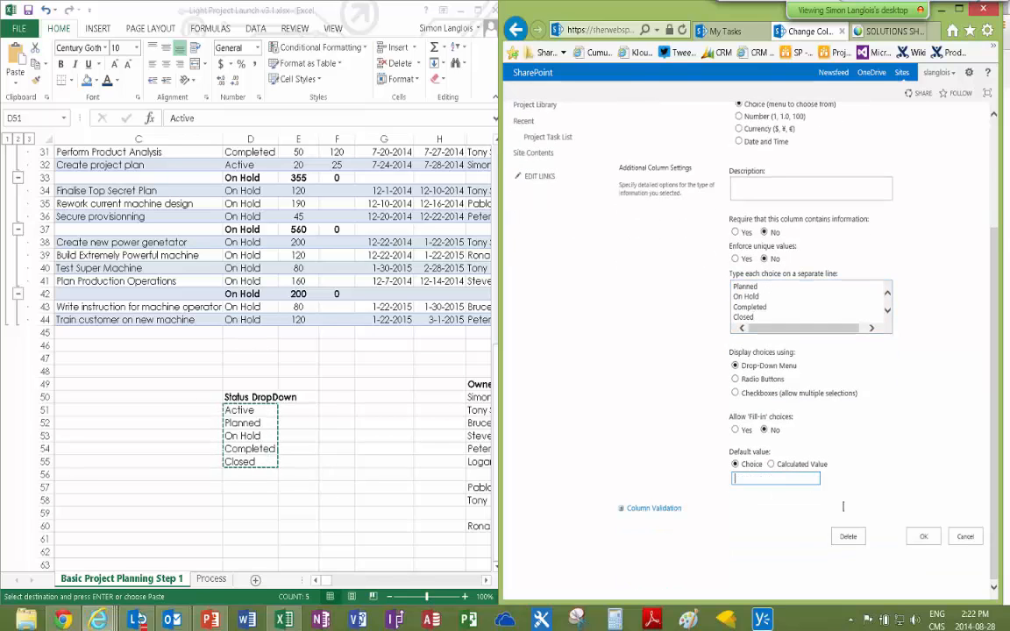
{"action": "left_click", "coordinate": [922, 536]}
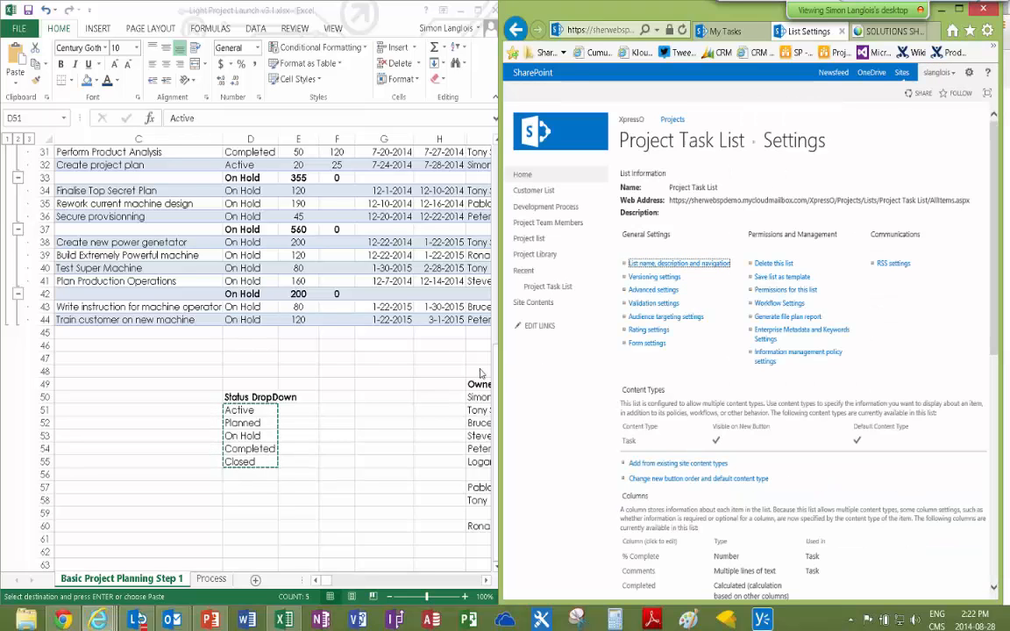
Fill the Status heading cell in the Excel plan with the same blue
{"action": "left_click", "coordinate": [405, 376]}
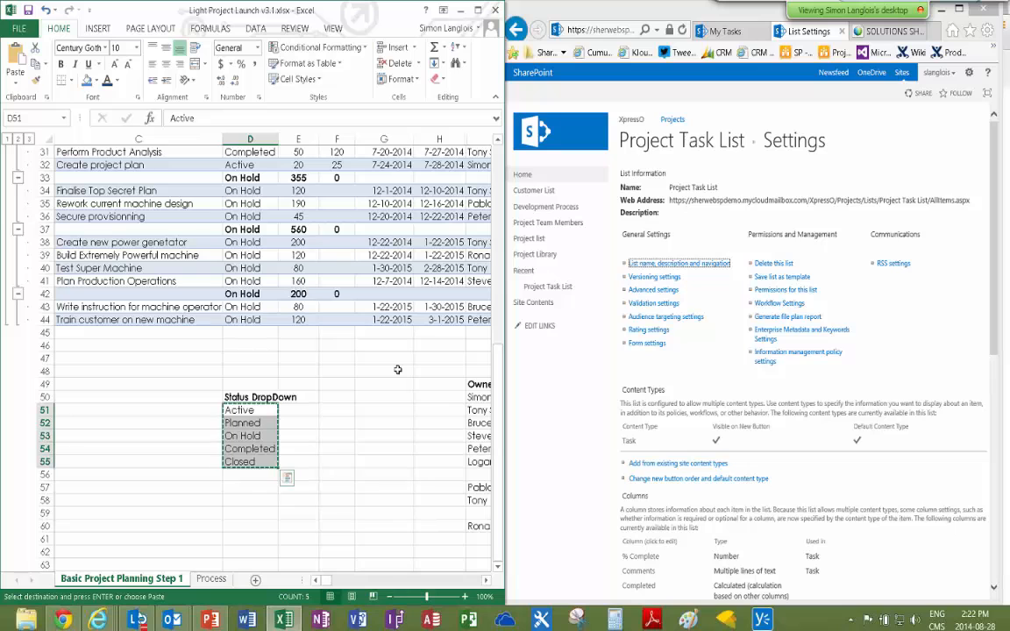
{"action": "scroll", "coordinate": [312, 361], "scroll_direction": "up", "scroll_amount": 10}
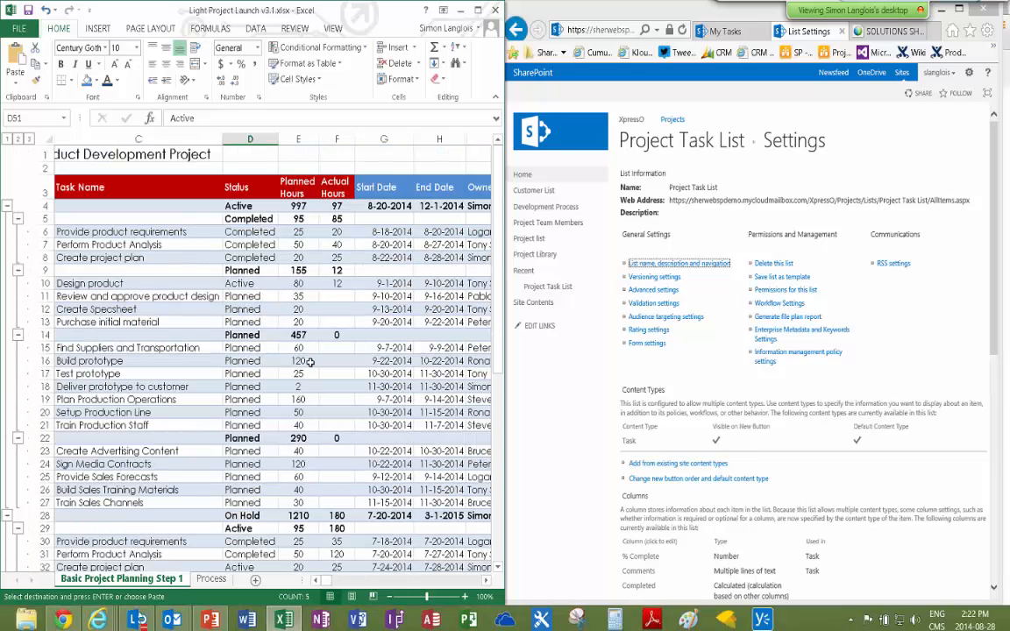
{"action": "left_click", "coordinate": [250, 187]}
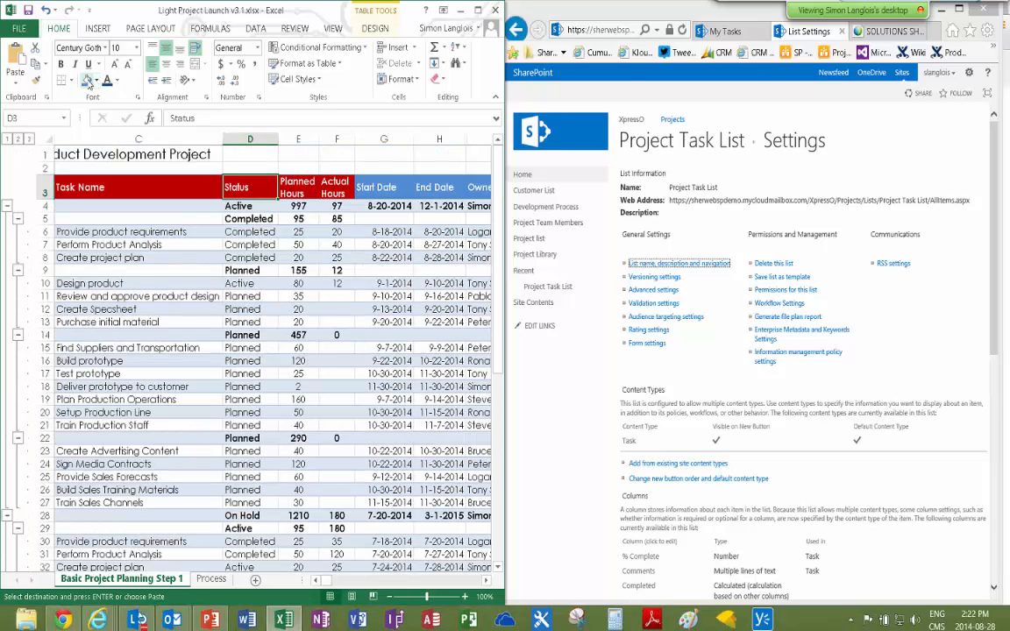
{"action": "left_click", "coordinate": [89, 82]}
Check the list's columns for the Task Name counterpart and fill the Excel Task Name heading cell with blue
{"action": "left_click", "coordinate": [137, 186]}
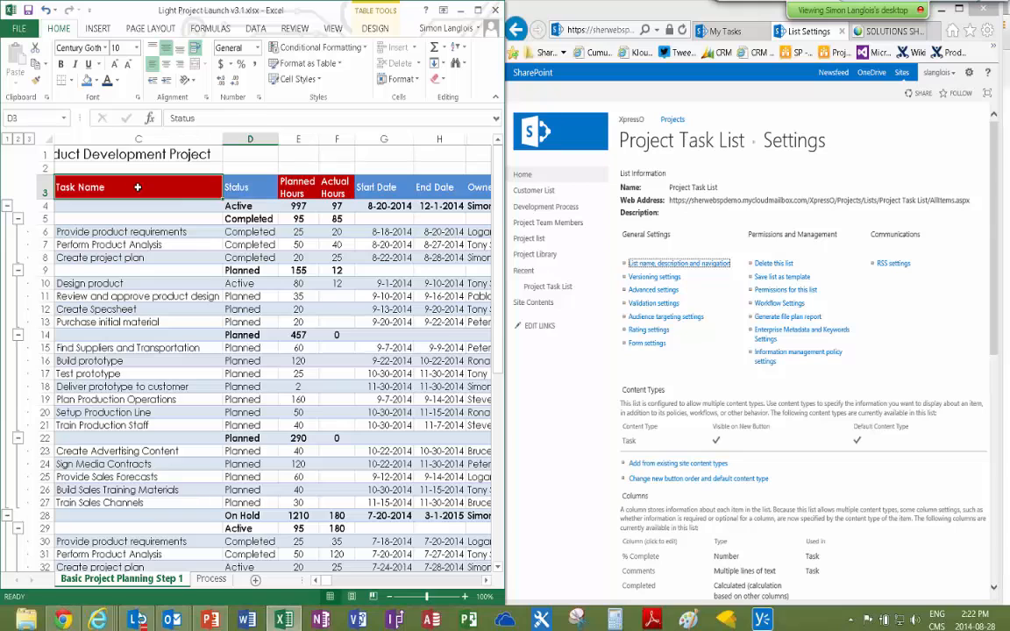
{"action": "left_click", "coordinate": [567, 481]}
{"action": "scroll", "coordinate": [566, 481], "scroll_direction": "down", "scroll_amount": 5}
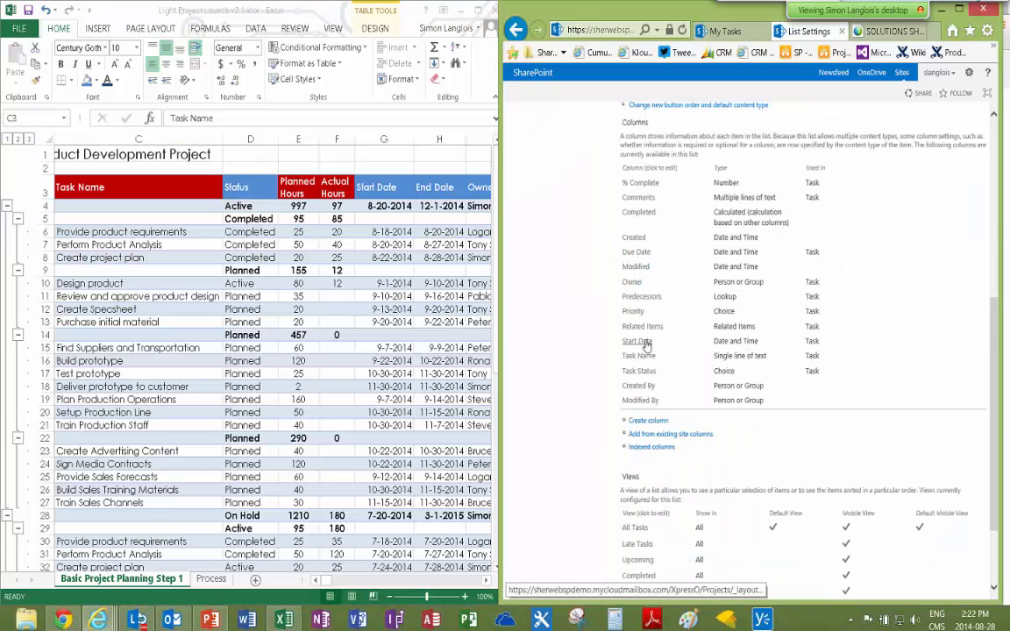
{"action": "left_click", "coordinate": [160, 180]}
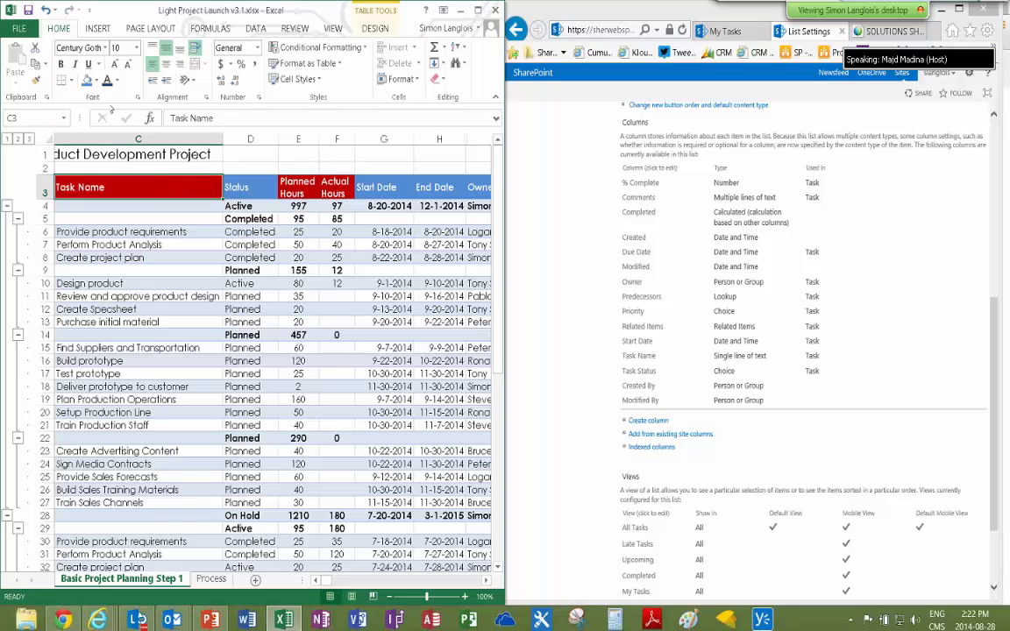
{"action": "left_click", "coordinate": [87, 81]}
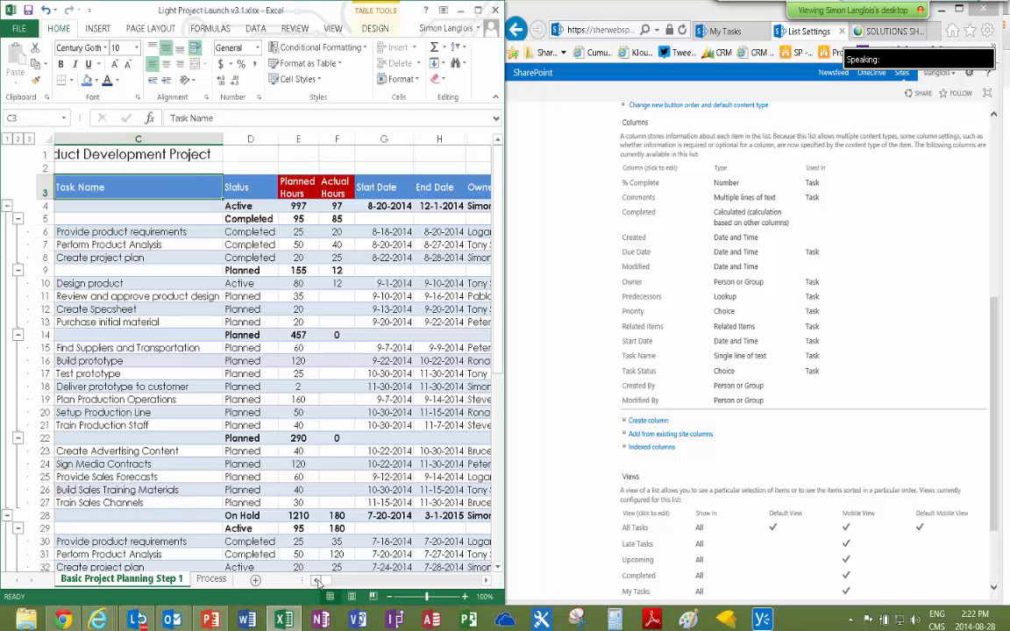
Create a Lookup column named Phase in the Project Task List, drawing its values from the Development Process list's Phase column
{"action": "scroll", "coordinate": [147, 213], "scroll_direction": "left", "scroll_amount": 3}
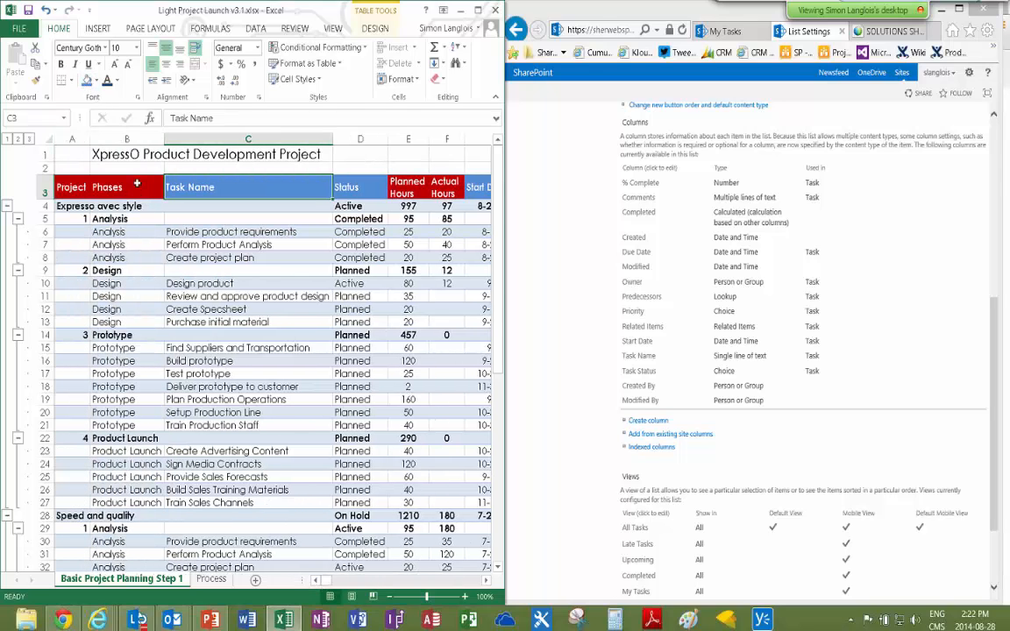
{"action": "key", "text": "Left"}
{"action": "key", "text": "Left"}
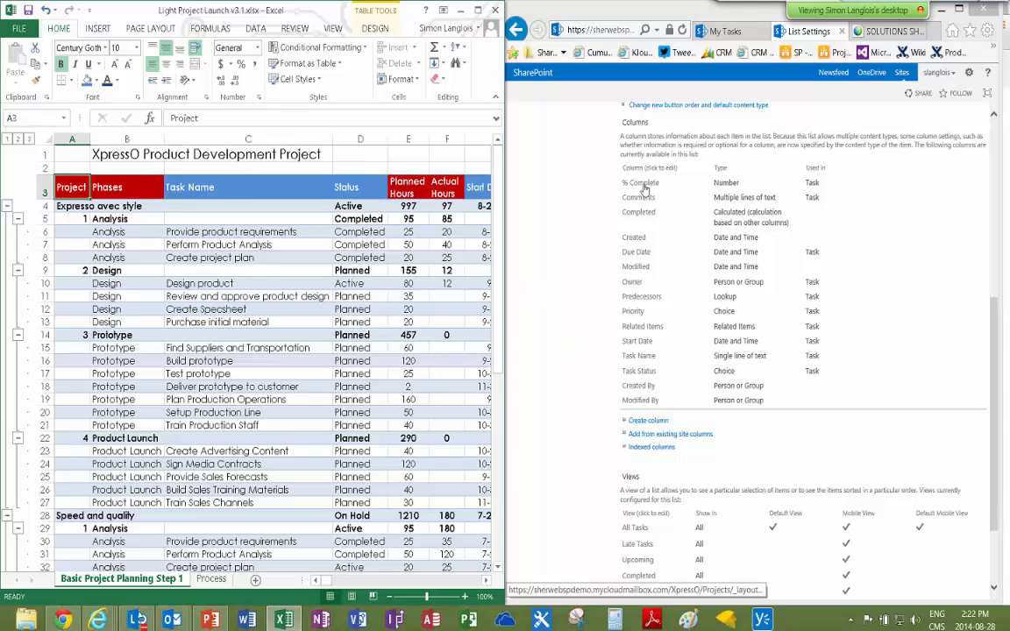
{"action": "left_click", "coordinate": [647, 422]}
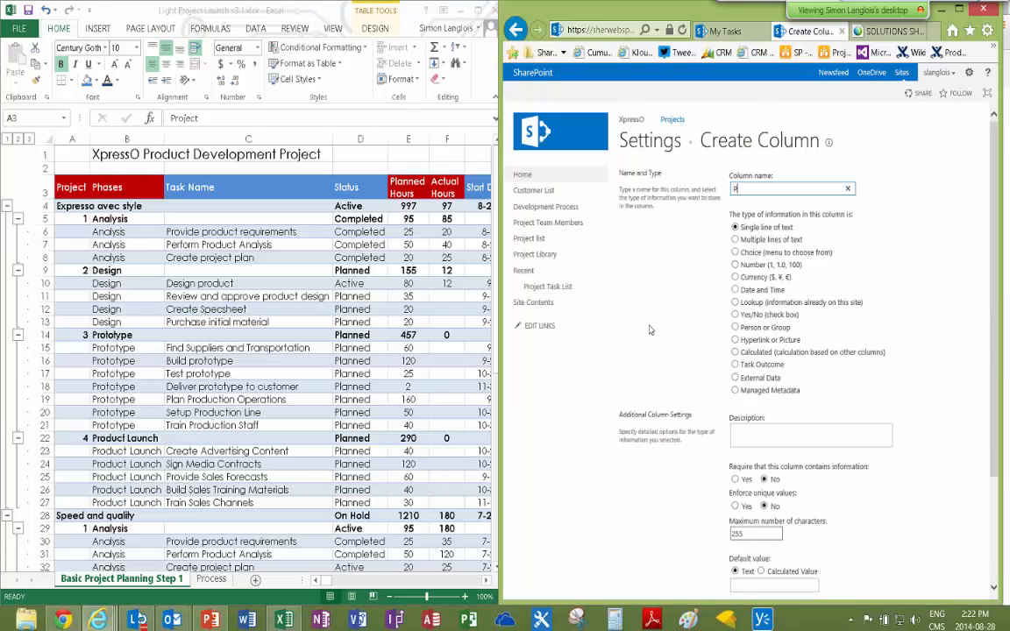
{"action": "type", "text": "Phase"}
{"action": "left_click", "coordinate": [735, 315]}
{"action": "left_click", "coordinate": [734, 302]}
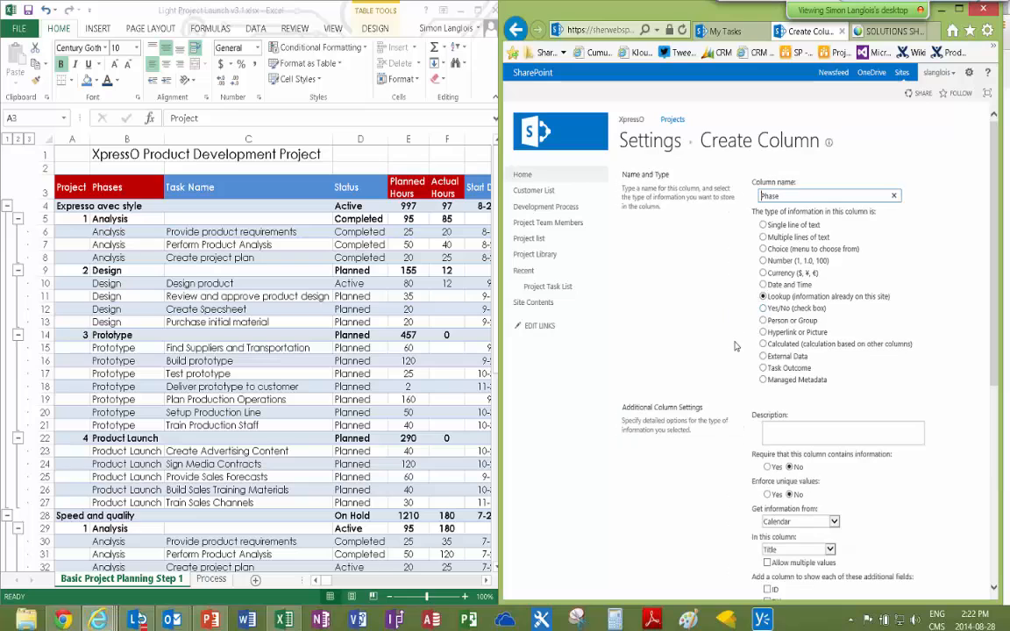
{"action": "left_click", "coordinate": [776, 450]}
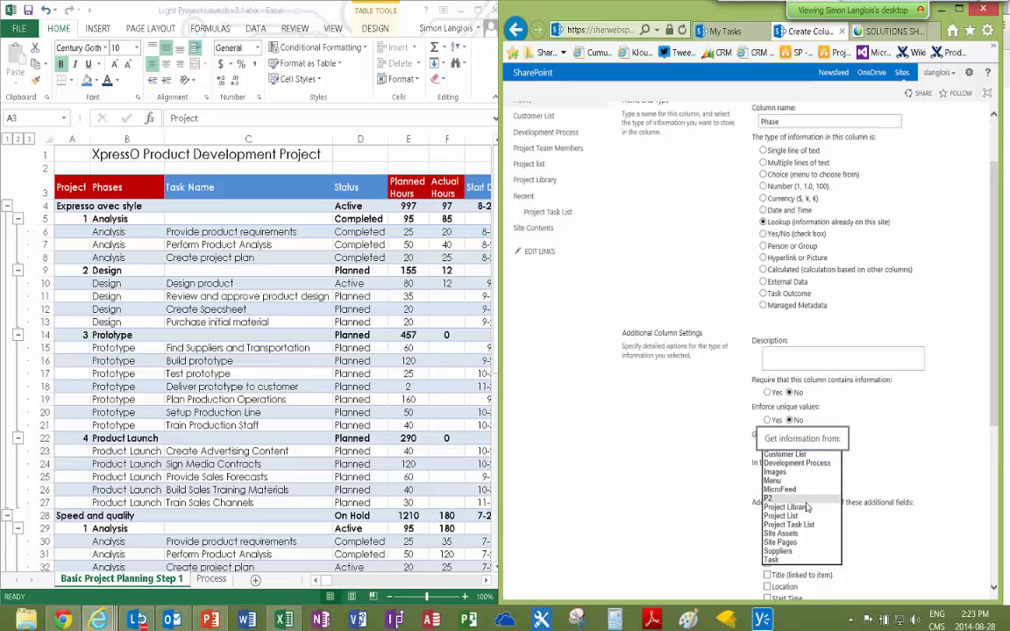
{"action": "left_click", "coordinate": [791, 440]}
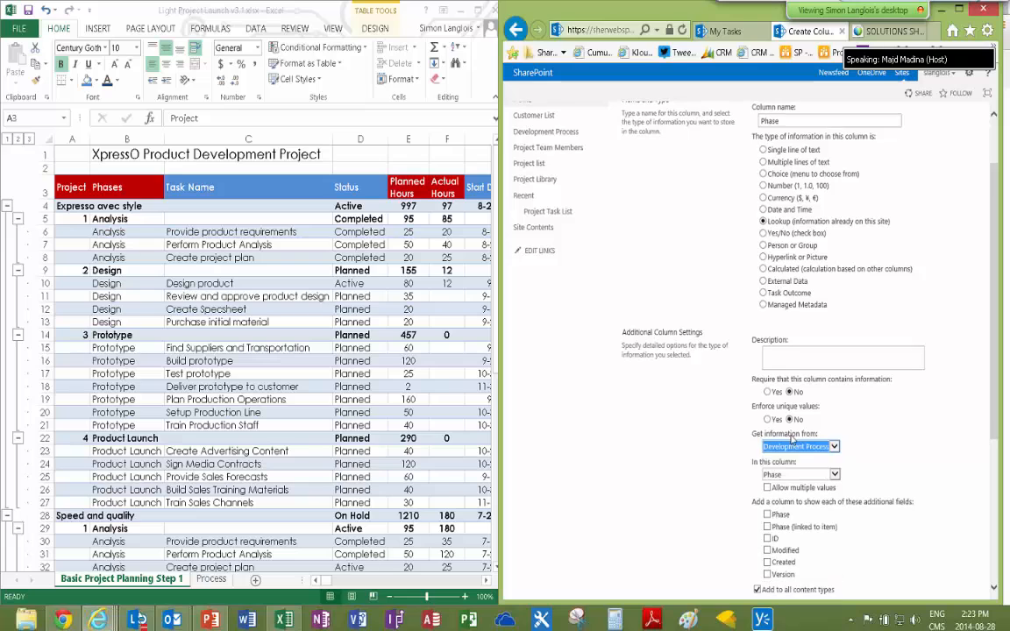
Enforce relationship behavior with Restrict delete on the Phase column, then save it and agree to index it
{"action": "scroll", "coordinate": [811, 386], "scroll_direction": "down", "scroll_amount": 3}
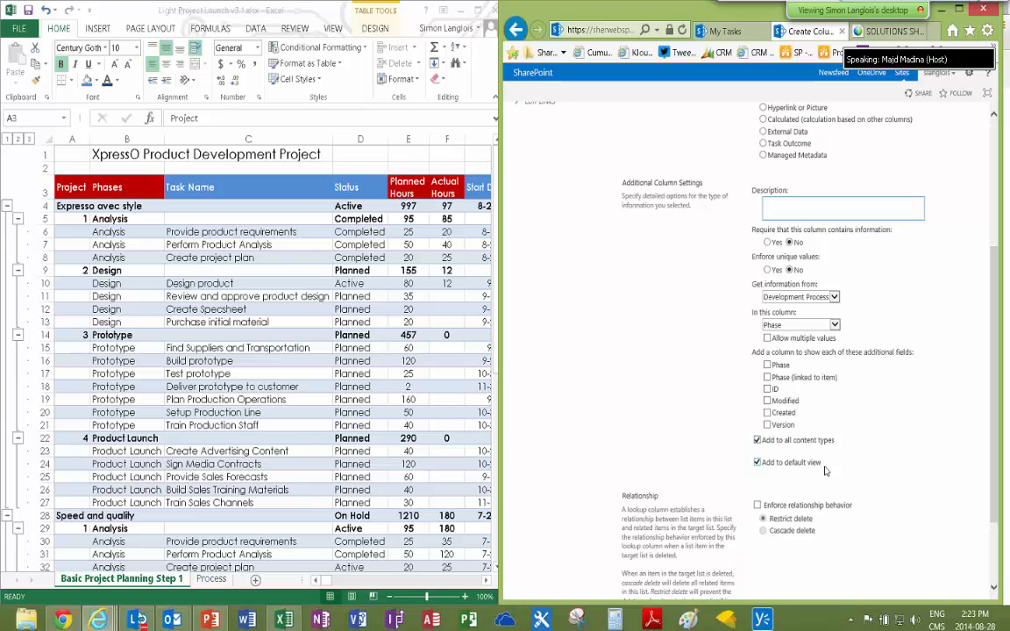
{"action": "scroll", "coordinate": [793, 429], "scroll_direction": "down", "scroll_amount": 3}
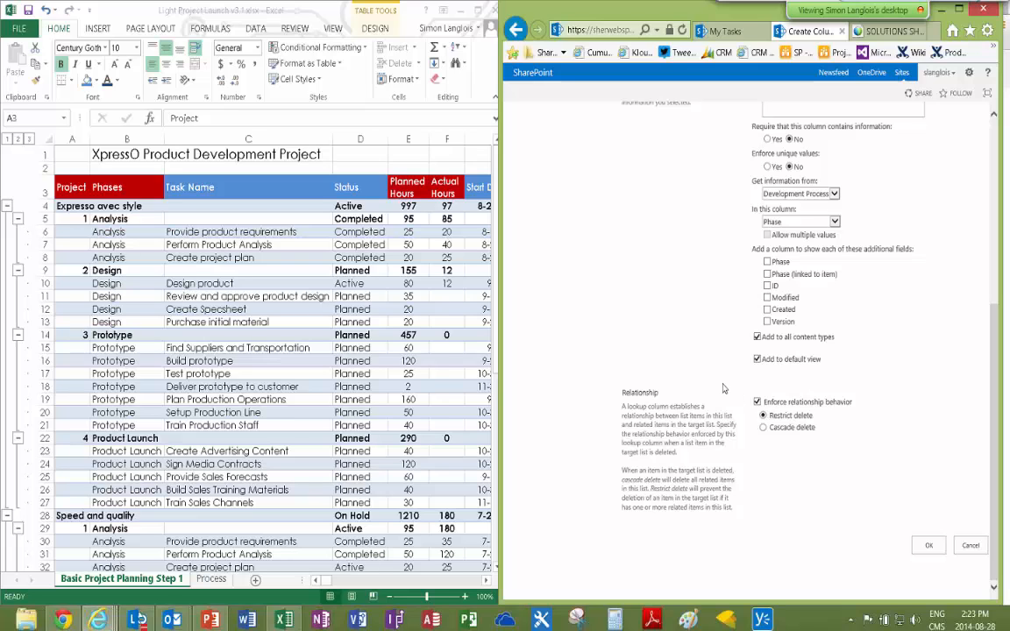
{"action": "scroll", "coordinate": [723, 388], "scroll_direction": "up", "scroll_amount": 4}
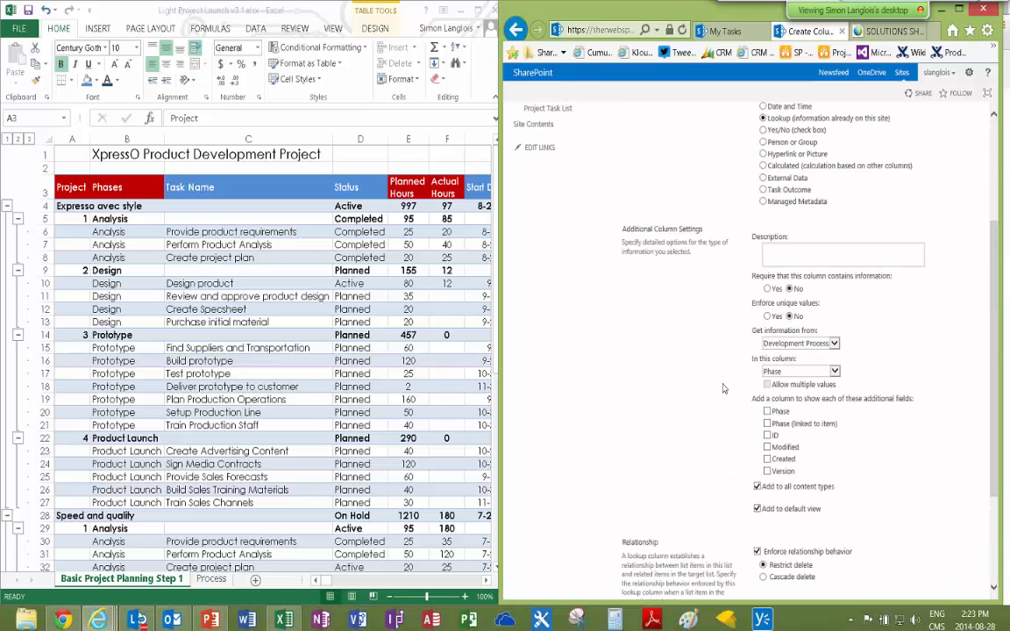
{"action": "scroll", "coordinate": [724, 388], "scroll_direction": "down", "scroll_amount": 2}
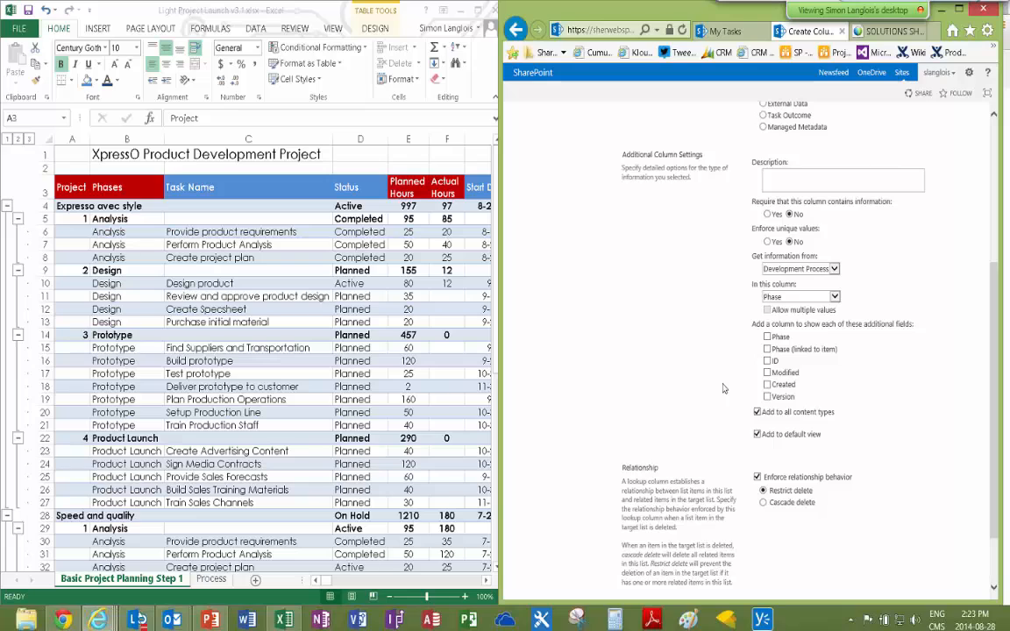
{"action": "scroll", "coordinate": [723, 389], "scroll_direction": "down", "scroll_amount": 2}
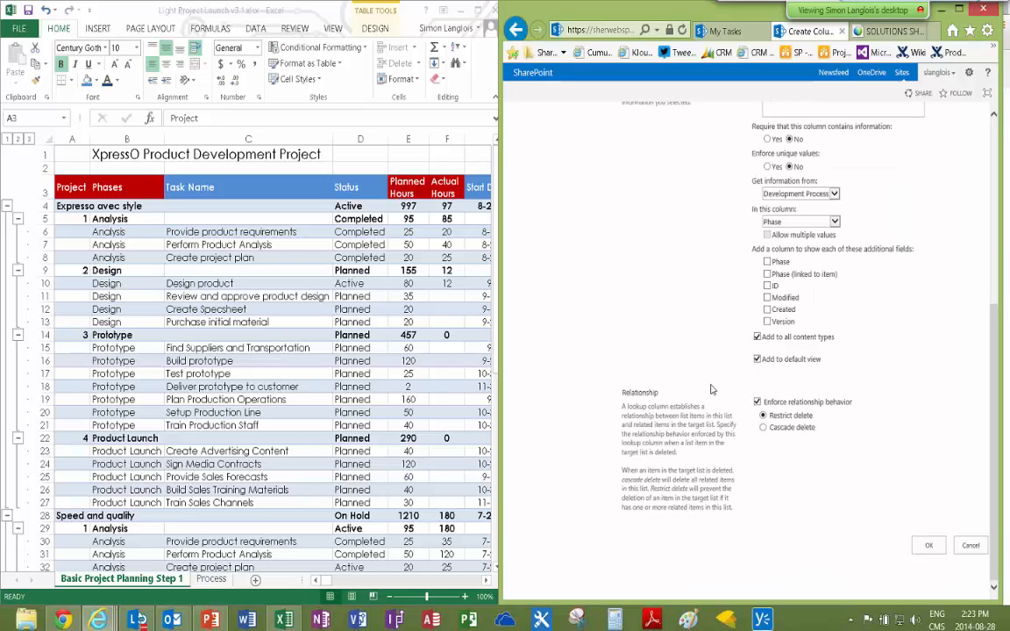
{"action": "left_click", "coordinate": [932, 550]}
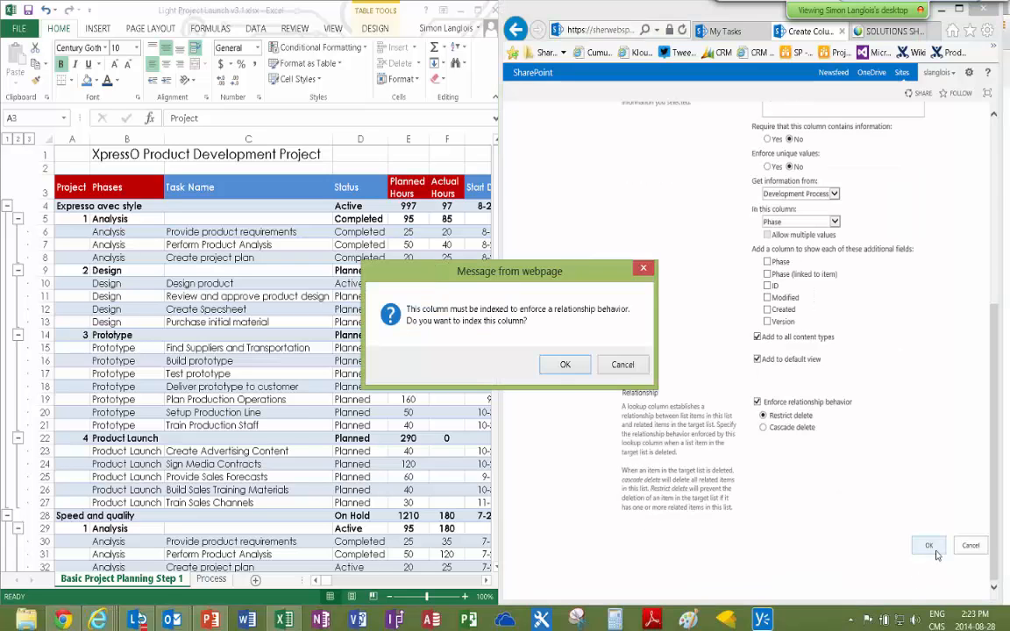
{"action": "left_click", "coordinate": [563, 365]}
Start another new column for the task list, named Project and of the Lookup type
{"action": "scroll", "coordinate": [657, 318], "scroll_direction": "down", "scroll_amount": 5}
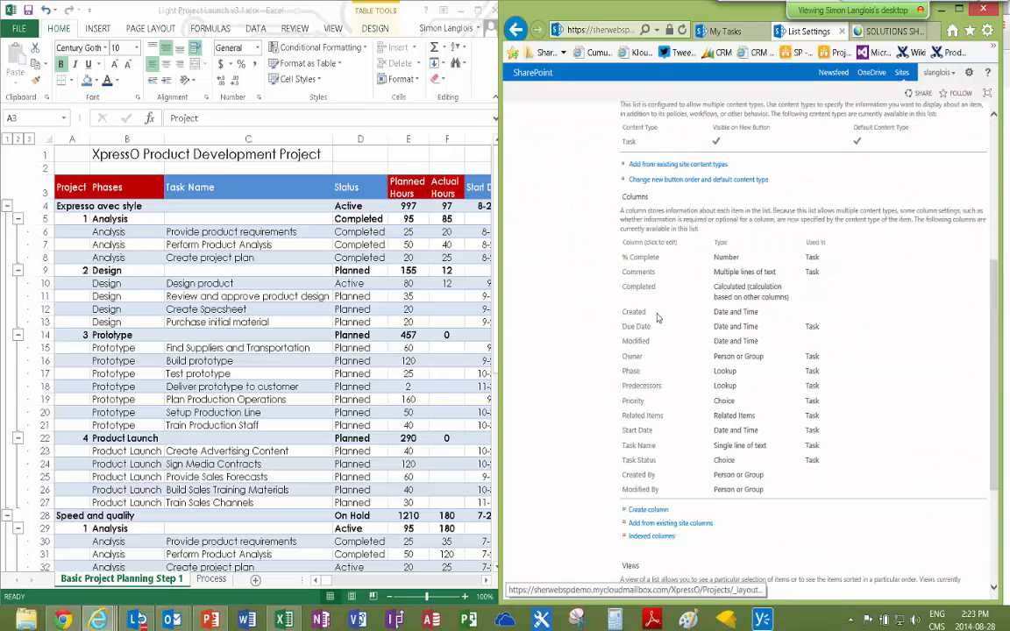
{"action": "left_click", "coordinate": [648, 509]}
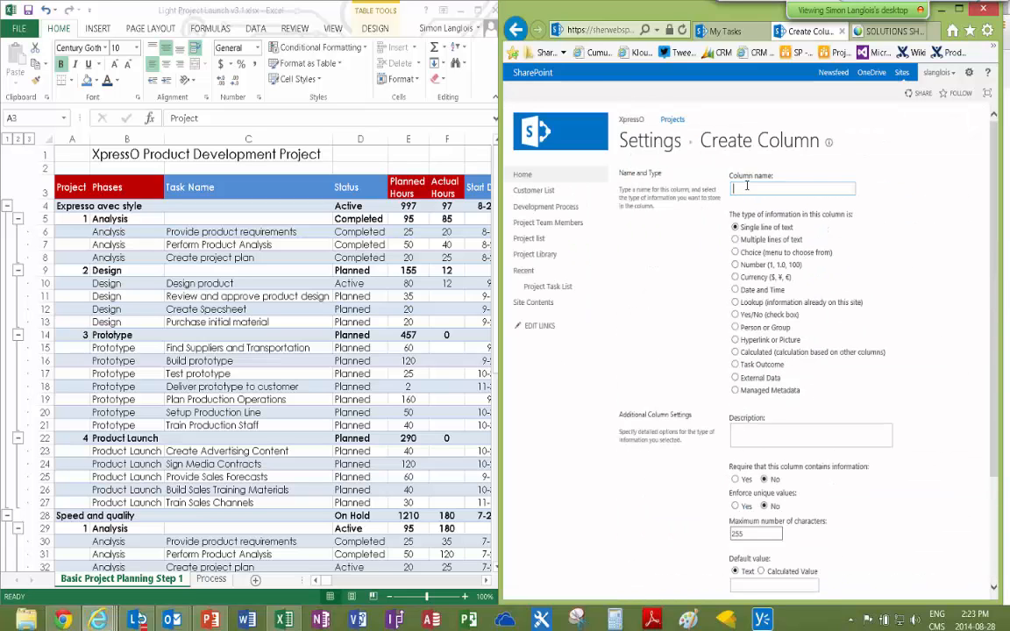
{"action": "type", "text": "Project"}
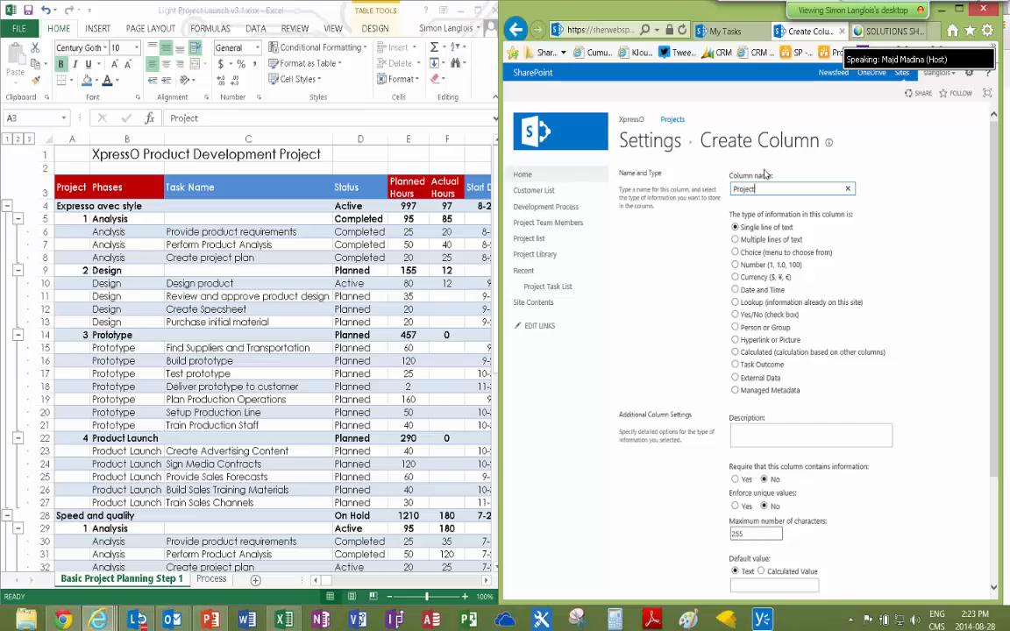
{"action": "left_click", "coordinate": [736, 302]}
{"action": "scroll", "coordinate": [718, 320], "scroll_direction": "down", "scroll_amount": 3}
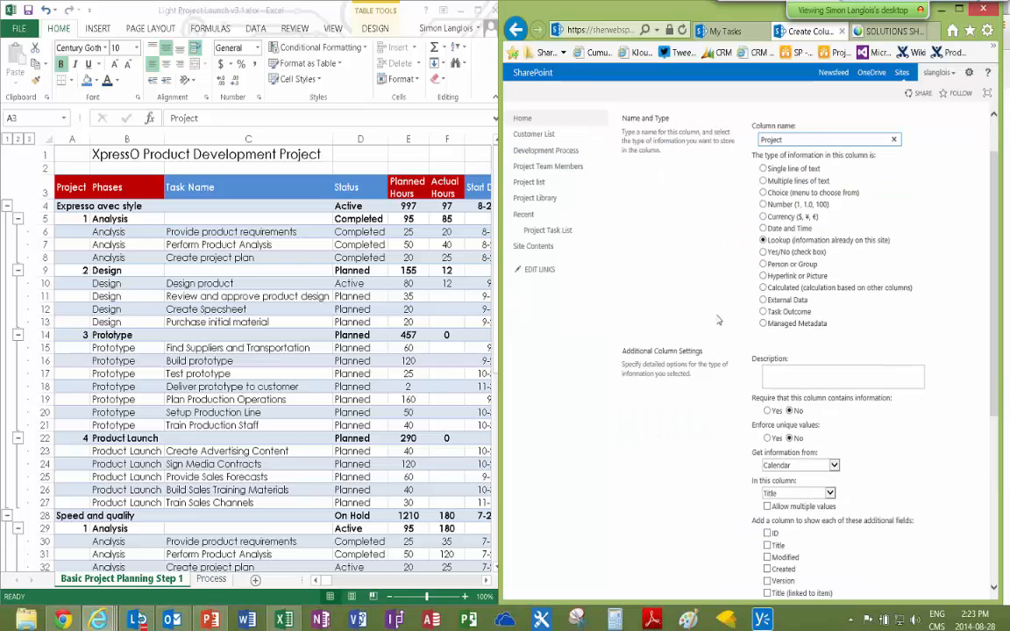
Set the Project lookup column to get its information from the Project List's Project Name column
{"action": "left_click", "coordinate": [784, 226]}
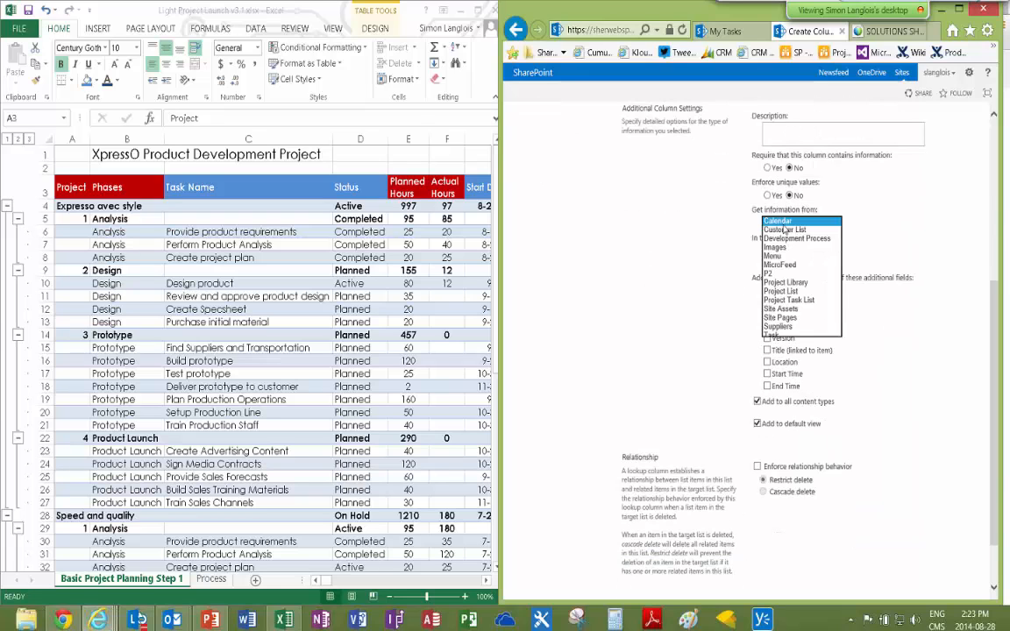
{"action": "left_click", "coordinate": [793, 262]}
{"action": "scroll", "coordinate": [797, 345], "scroll_direction": "up", "scroll_amount": 2}
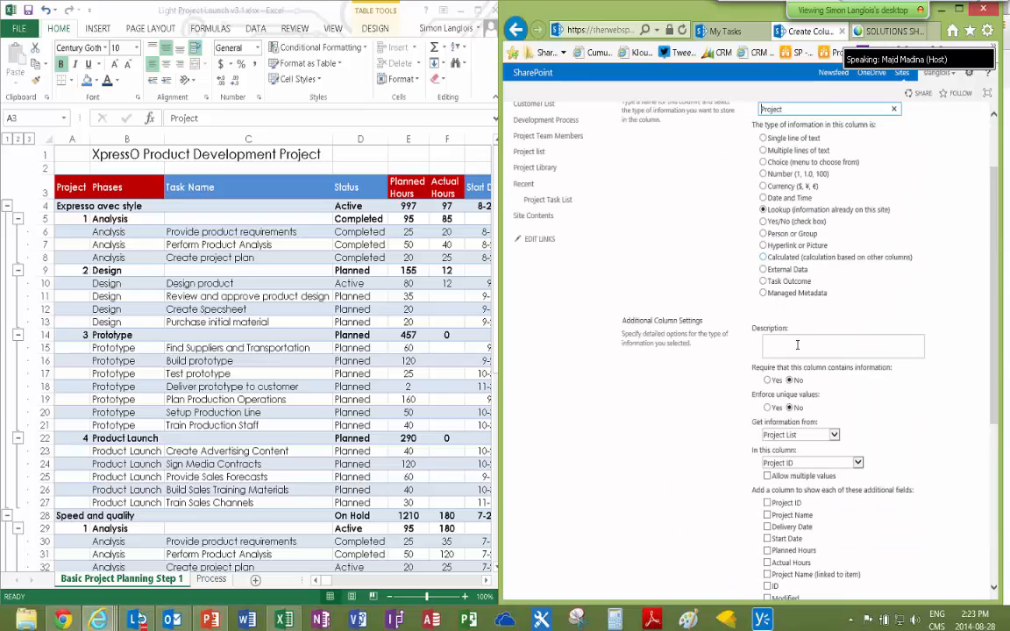
{"action": "scroll", "coordinate": [797, 344], "scroll_direction": "down", "scroll_amount": 2}
{"action": "left_click", "coordinate": [811, 313]}
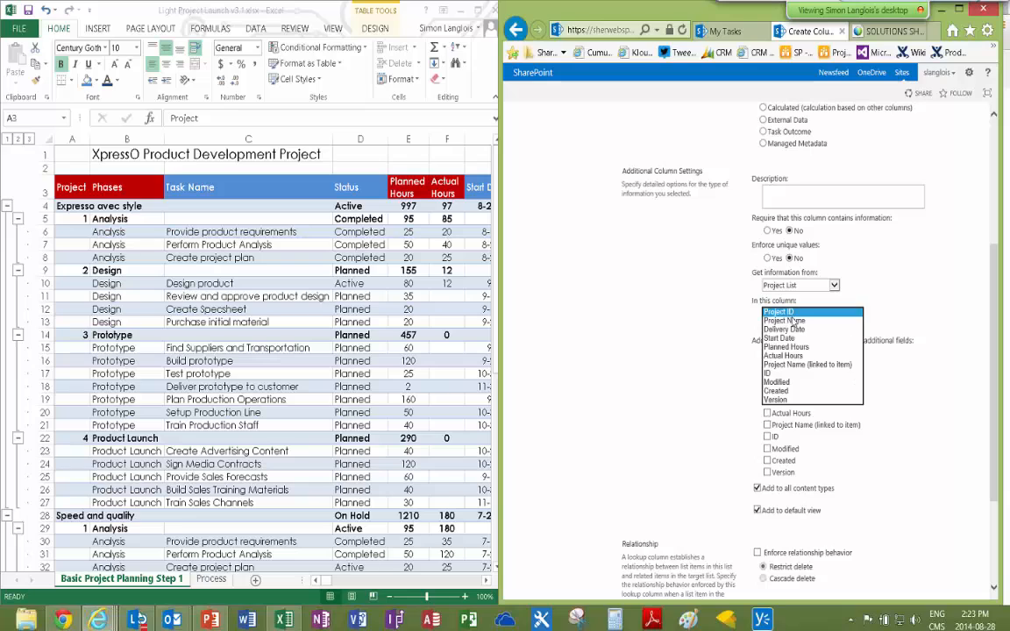
{"action": "left_click", "coordinate": [783, 320]}
{"action": "scroll", "coordinate": [789, 342], "scroll_direction": "down", "scroll_amount": 2}
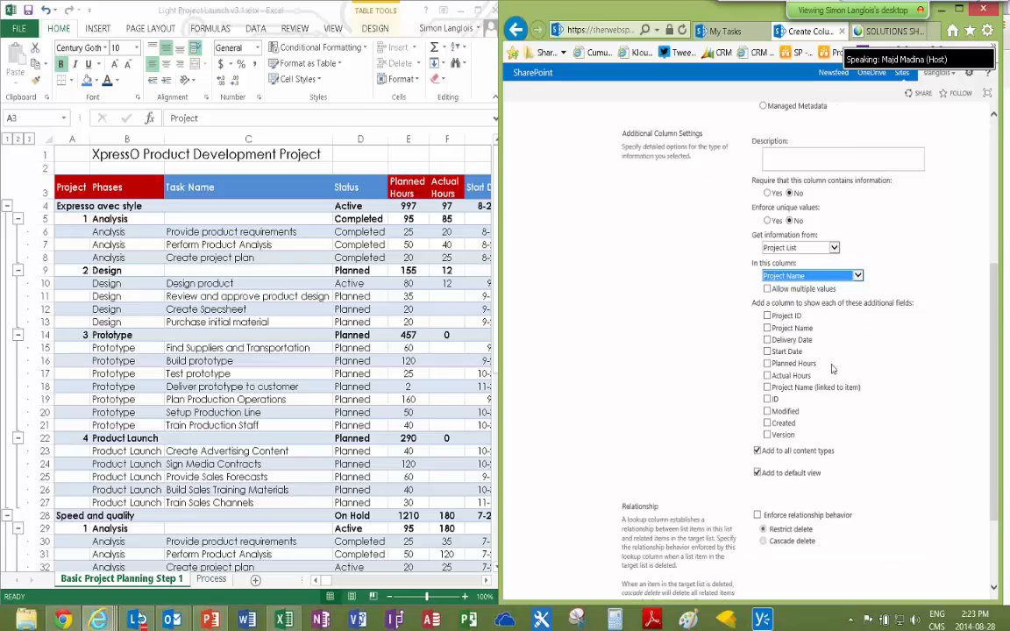
Enforce relationship behavior with Restrict delete on the Project column, save it and accept the indexing request
{"action": "left_click", "coordinate": [758, 403]}
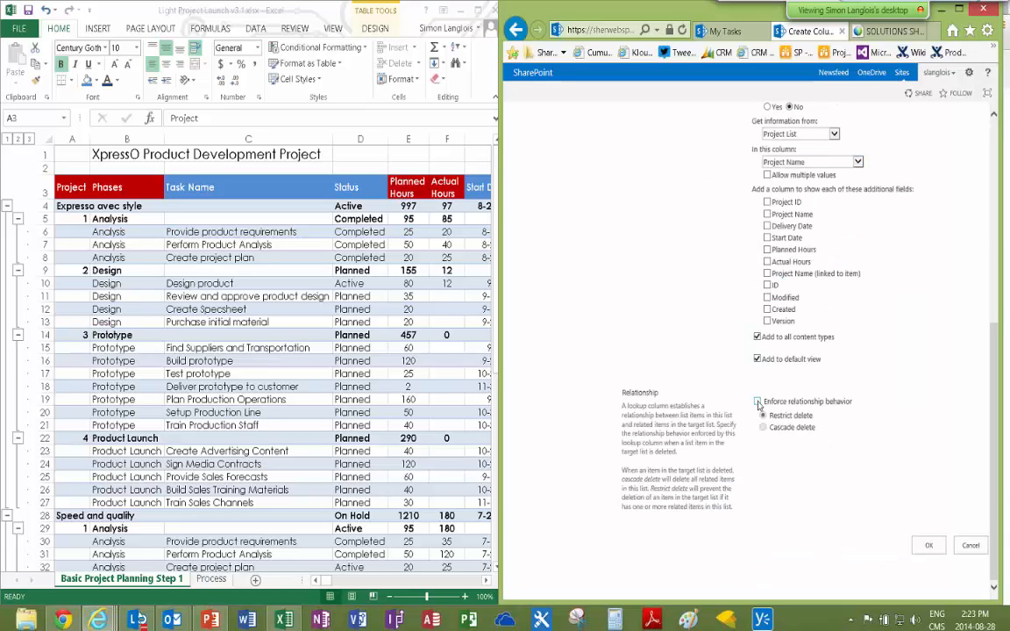
{"action": "left_click", "coordinate": [926, 547]}
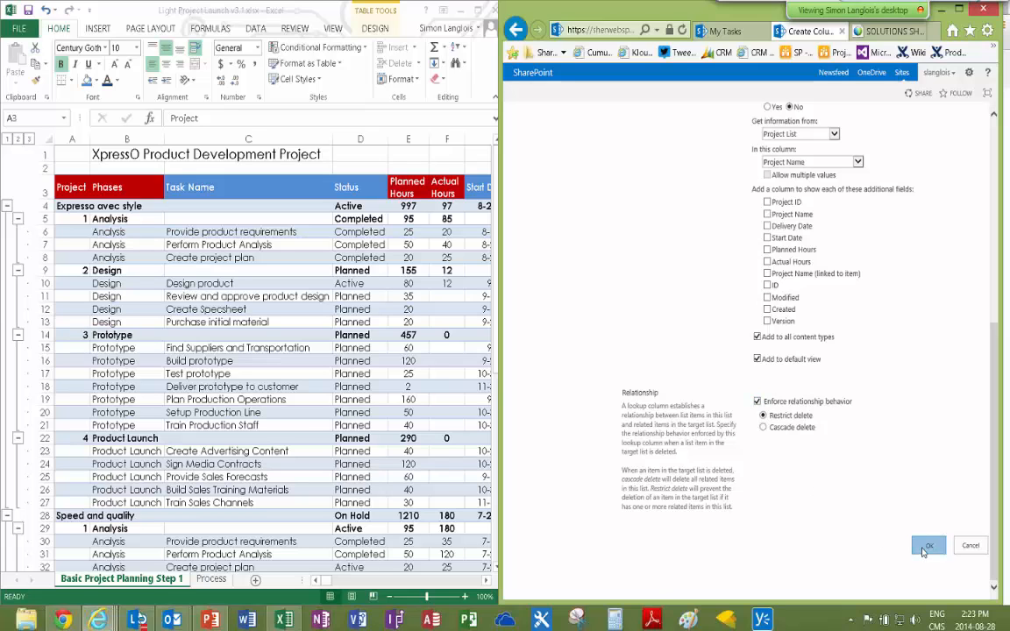
{"action": "left_click", "coordinate": [571, 364]}
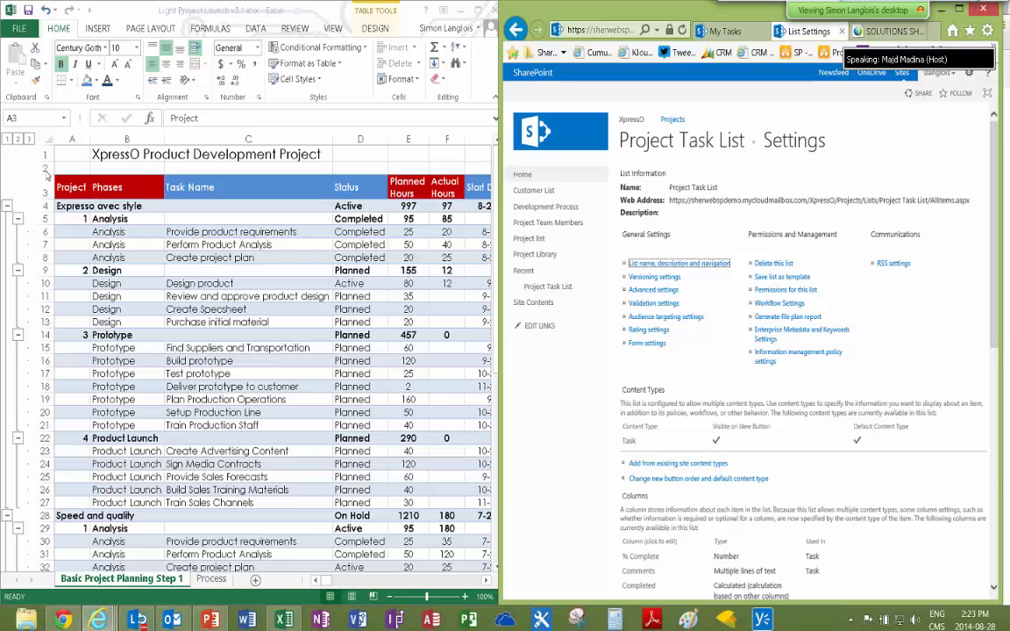
Fill the Project and Phases heading cells in the Excel plan with blue
{"action": "left_click", "coordinate": [75, 191]}
{"action": "left_click", "coordinate": [86, 80]}
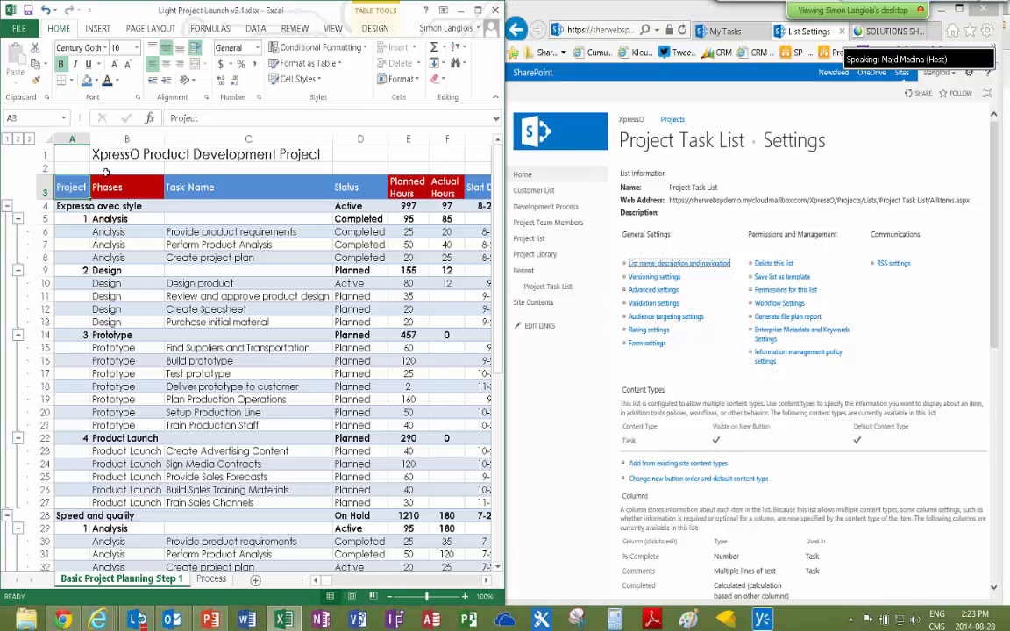
{"action": "left_click", "coordinate": [112, 190]}
{"action": "left_click", "coordinate": [86, 81]}
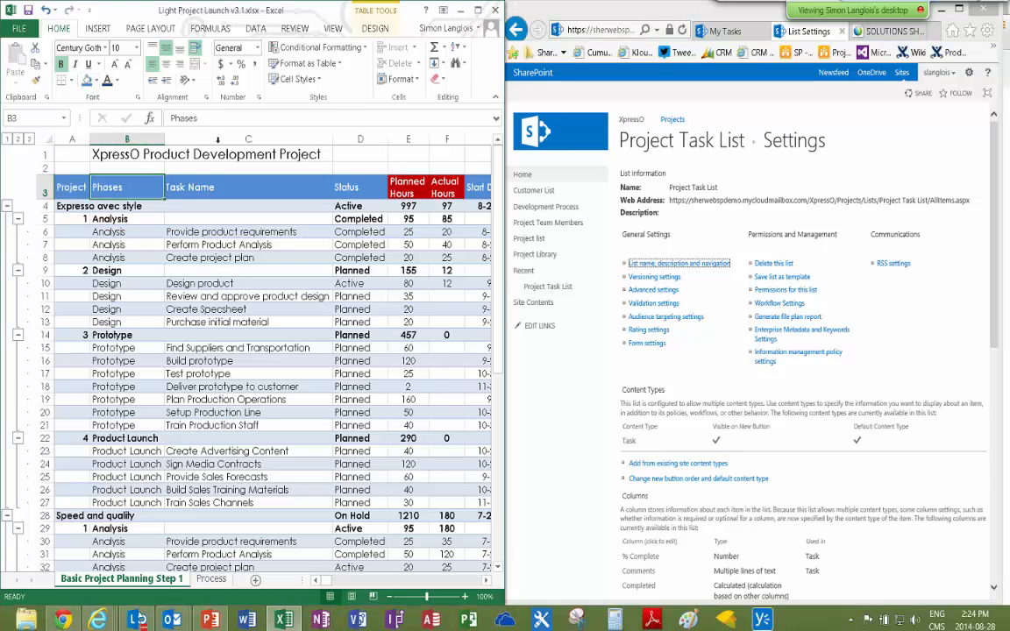
Start a new column in the Project Task List, named Planned Hours and of the Number type
{"action": "left_click", "coordinate": [407, 184]}
{"action": "scroll", "coordinate": [579, 379], "scroll_direction": "down", "scroll_amount": 2}
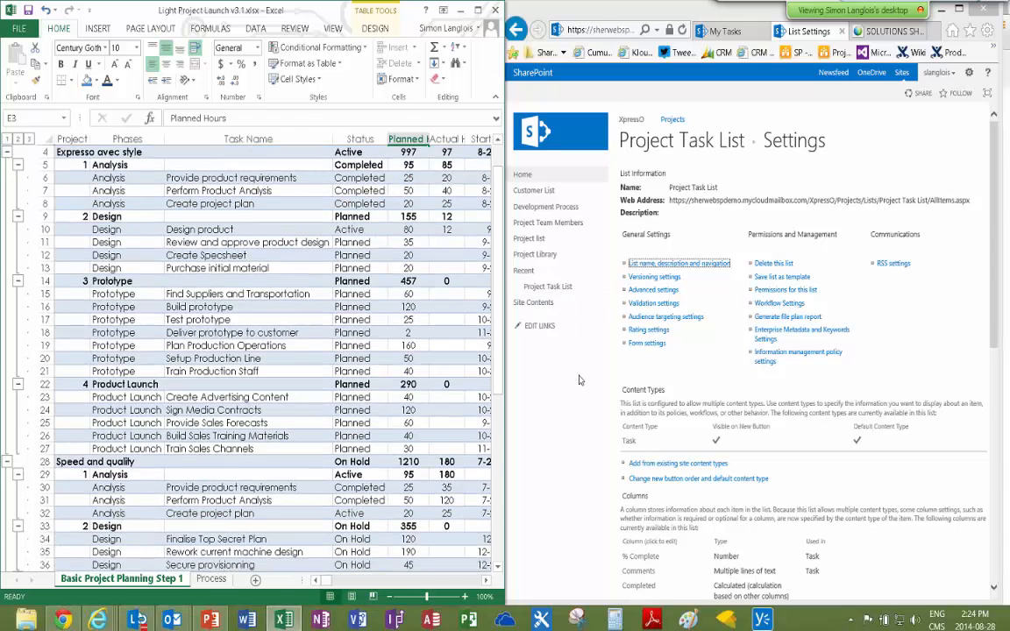
{"action": "scroll", "coordinate": [578, 379], "scroll_direction": "up", "scroll_amount": 2}
{"action": "left_click", "coordinate": [578, 380]}
{"action": "scroll", "coordinate": [578, 379], "scroll_direction": "down", "scroll_amount": 3}
{"action": "scroll", "coordinate": [579, 380], "scroll_direction": "down", "scroll_amount": 1}
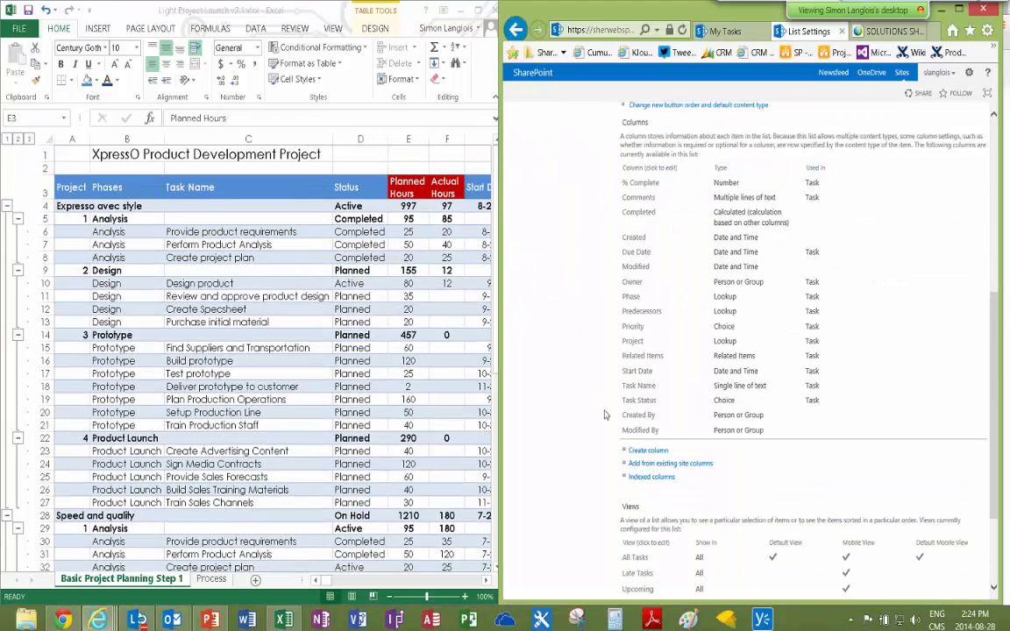
{"action": "left_click", "coordinate": [647, 452]}
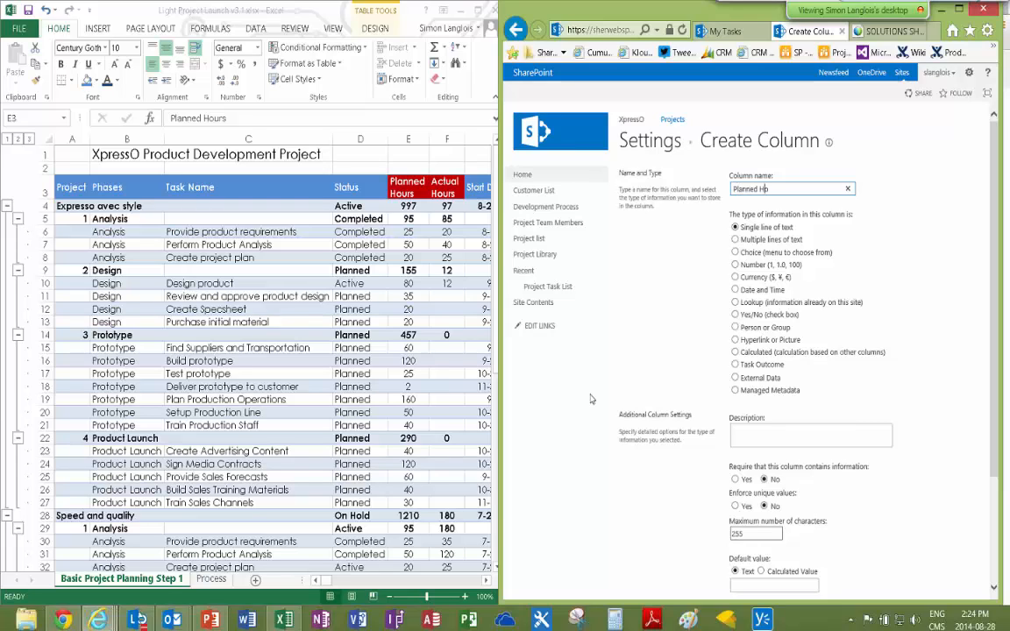
{"action": "type", "text": "Planned Hours"}
{"action": "left_click", "coordinate": [736, 265]}
Set the Planned Hours column's minimum allowed value to 0 and save the column
{"action": "scroll", "coordinate": [764, 380], "scroll_direction": "down", "scroll_amount": 3}
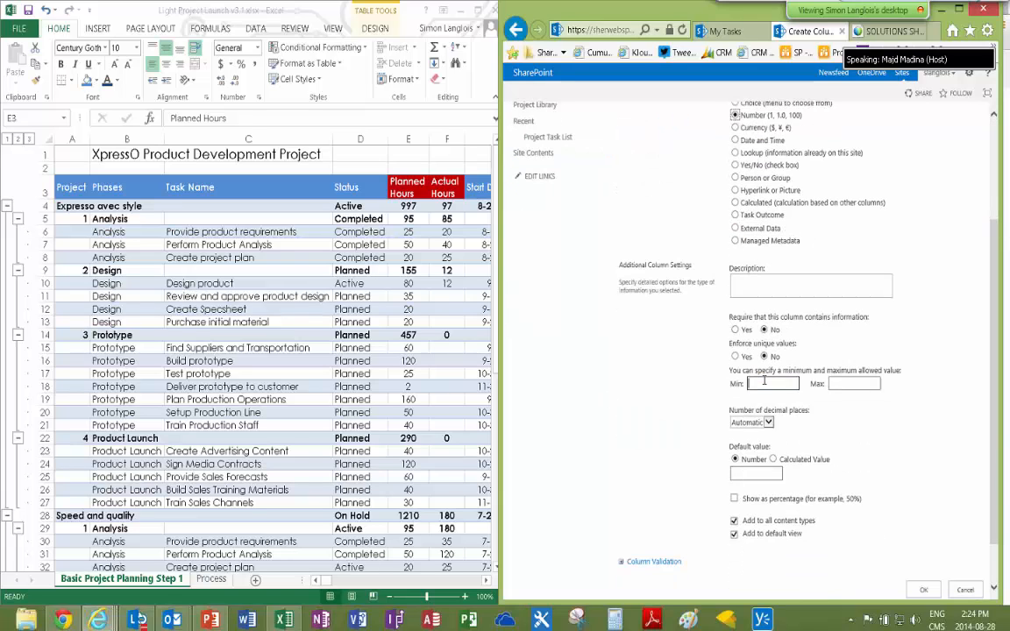
{"action": "left_click", "coordinate": [764, 380]}
{"action": "type", "text": "0"}
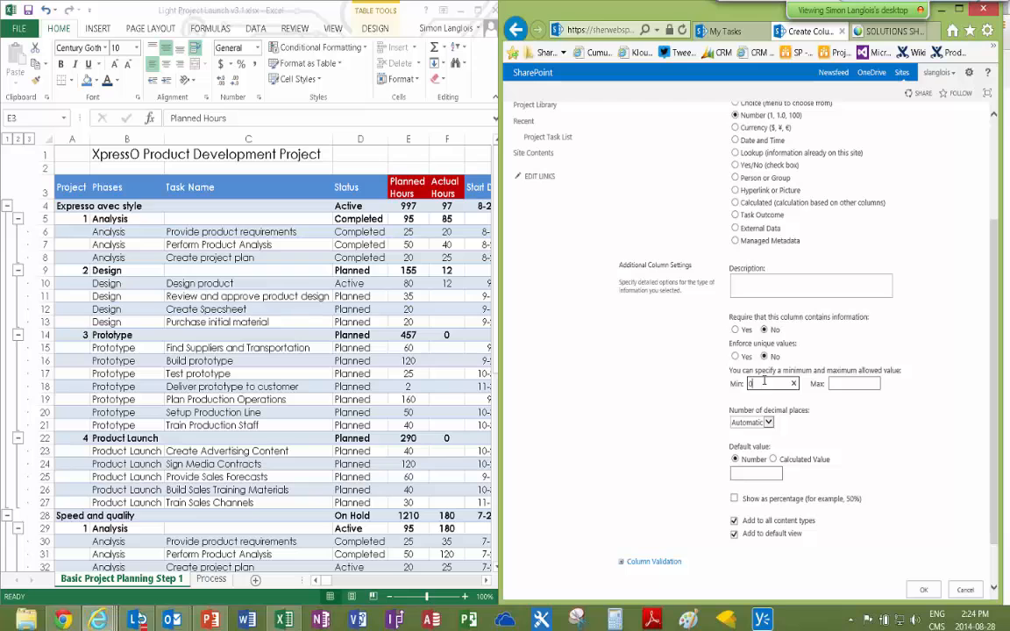
{"action": "scroll", "coordinate": [764, 380], "scroll_direction": "down", "scroll_amount": 1}
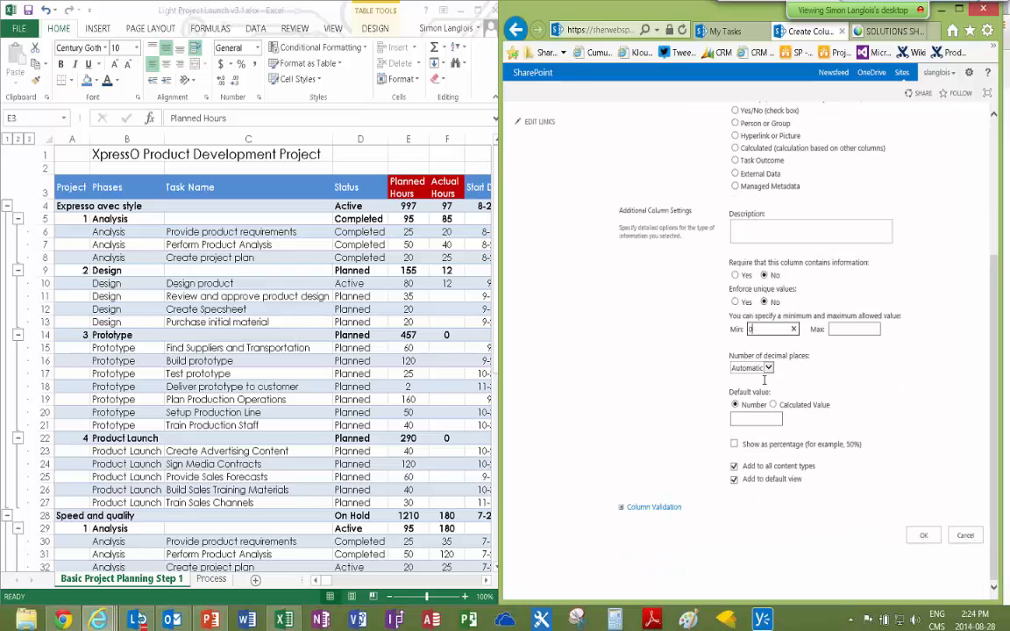
{"action": "left_click", "coordinate": [922, 536]}
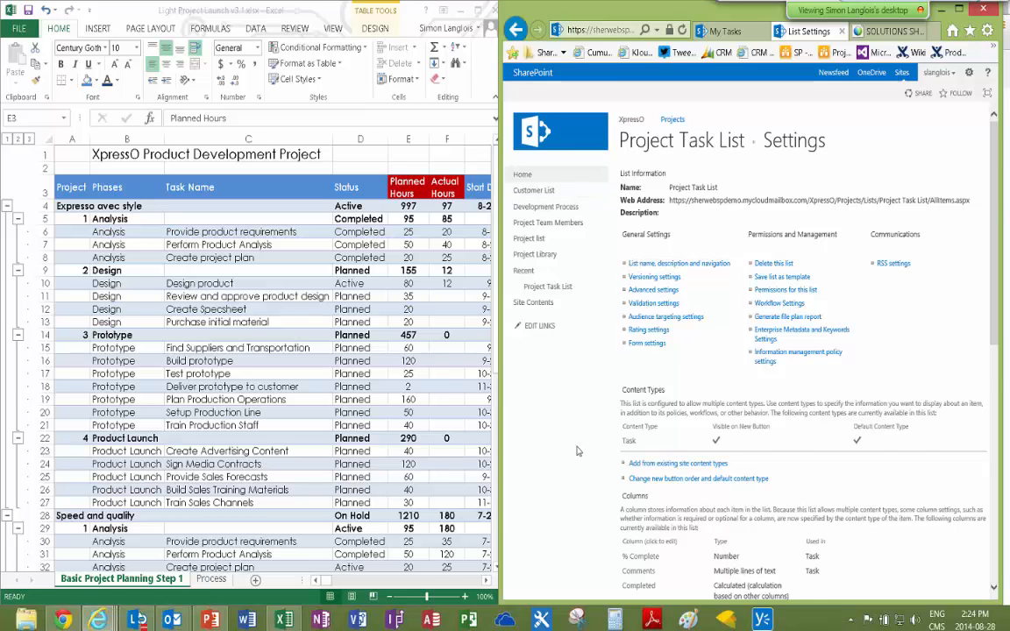
Create a Number column named Actual Hours in the Project Task List with a minimum allowed value of 0
{"action": "scroll", "coordinate": [576, 451], "scroll_direction": "down", "scroll_amount": 8}
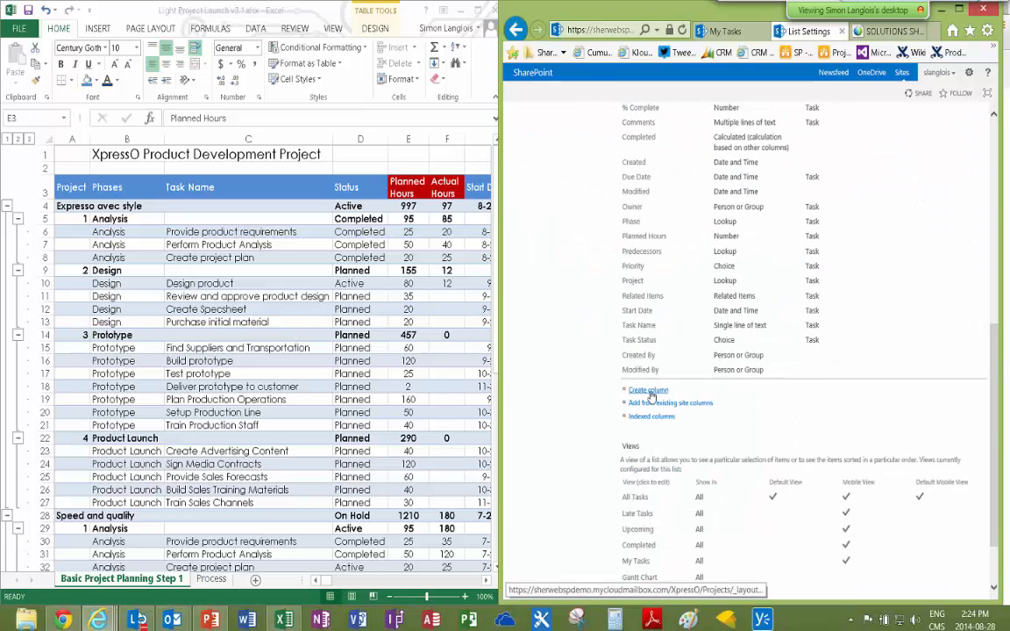
{"action": "left_click", "coordinate": [650, 390]}
{"action": "type", "text": "A"}
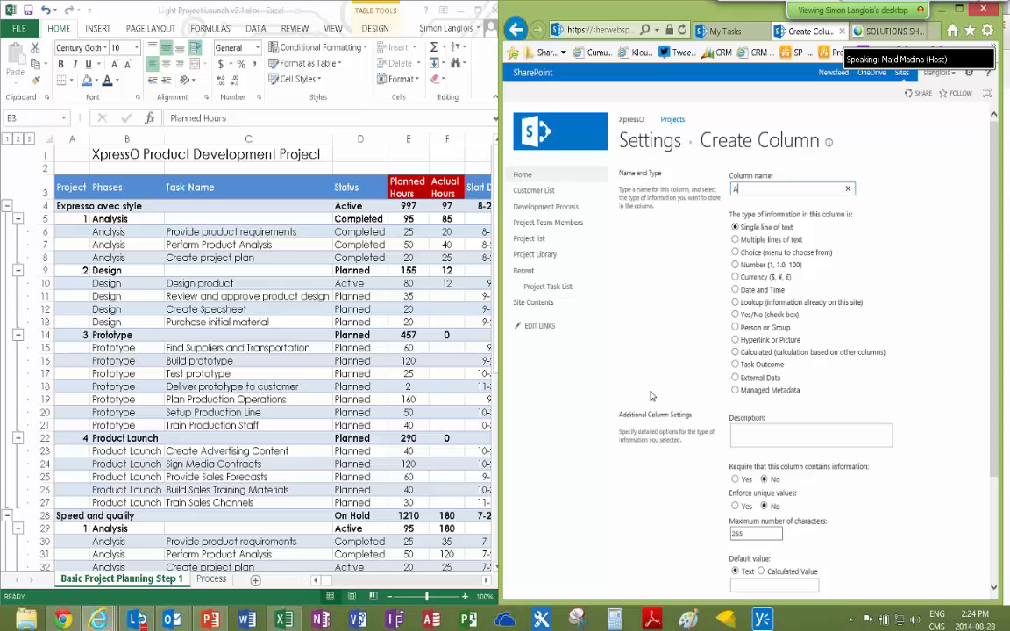
{"action": "type", "text": "ctual Hours"}
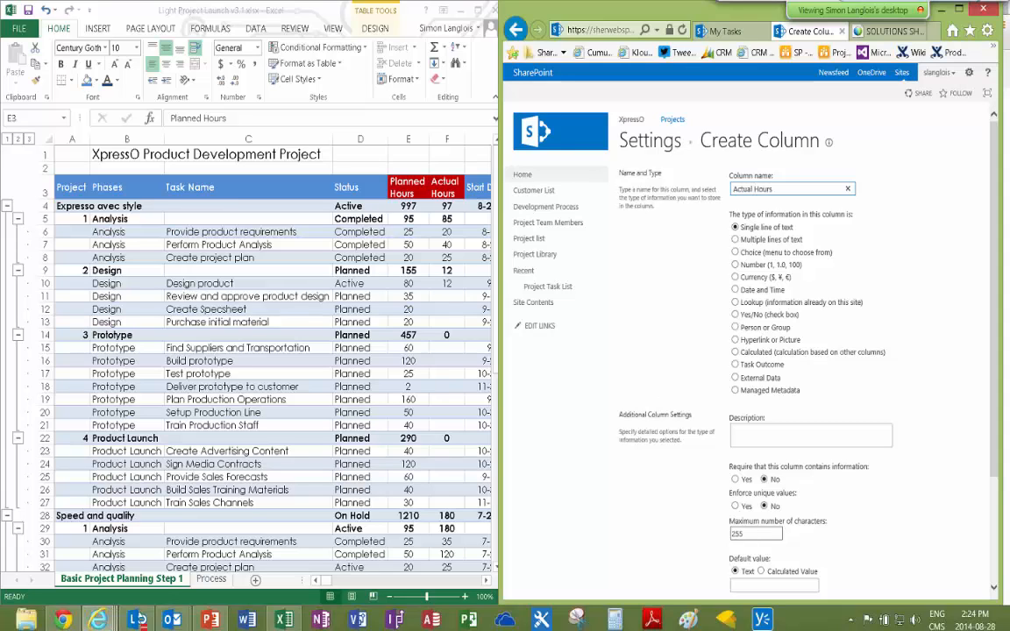
{"action": "left_click", "coordinate": [736, 266]}
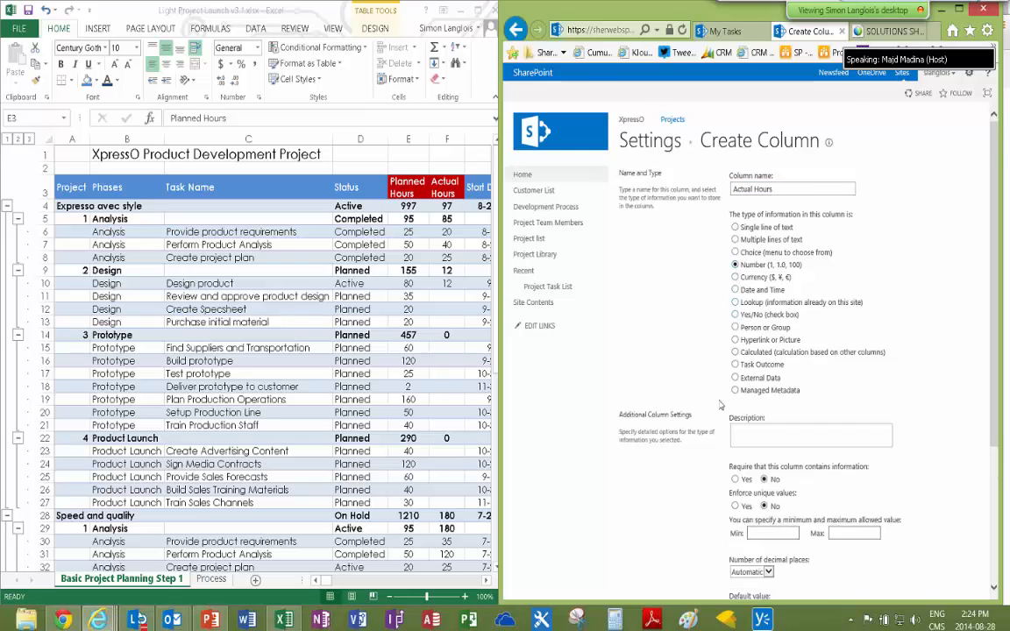
{"action": "scroll", "coordinate": [754, 334], "scroll_direction": "down", "scroll_amount": 2}
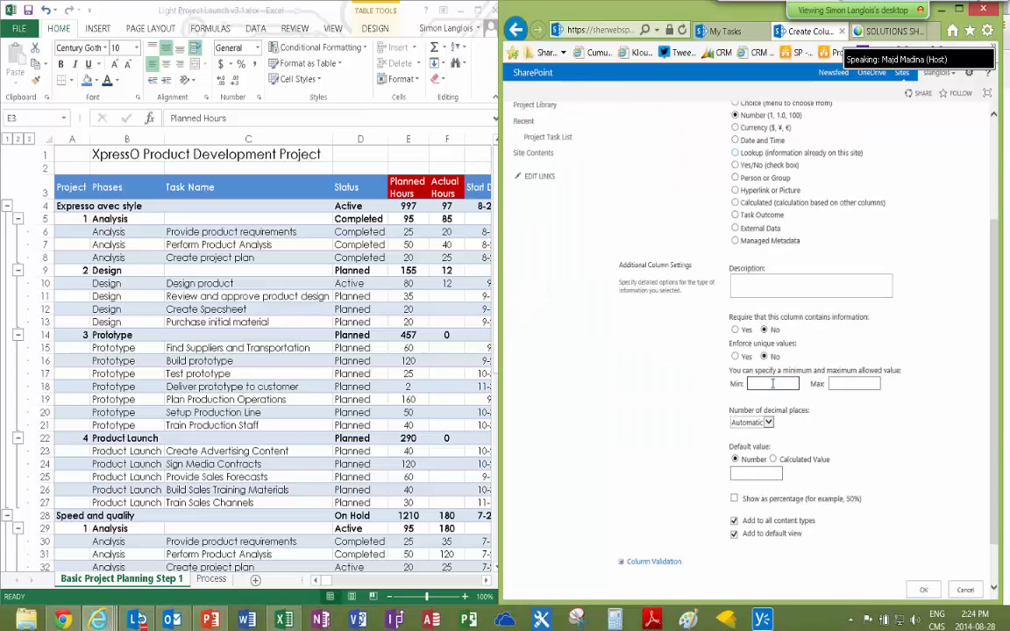
{"action": "left_click", "coordinate": [772, 383]}
{"action": "type", "text": "0"}
{"action": "scroll", "coordinate": [848, 428], "scroll_direction": "down", "scroll_amount": 1}
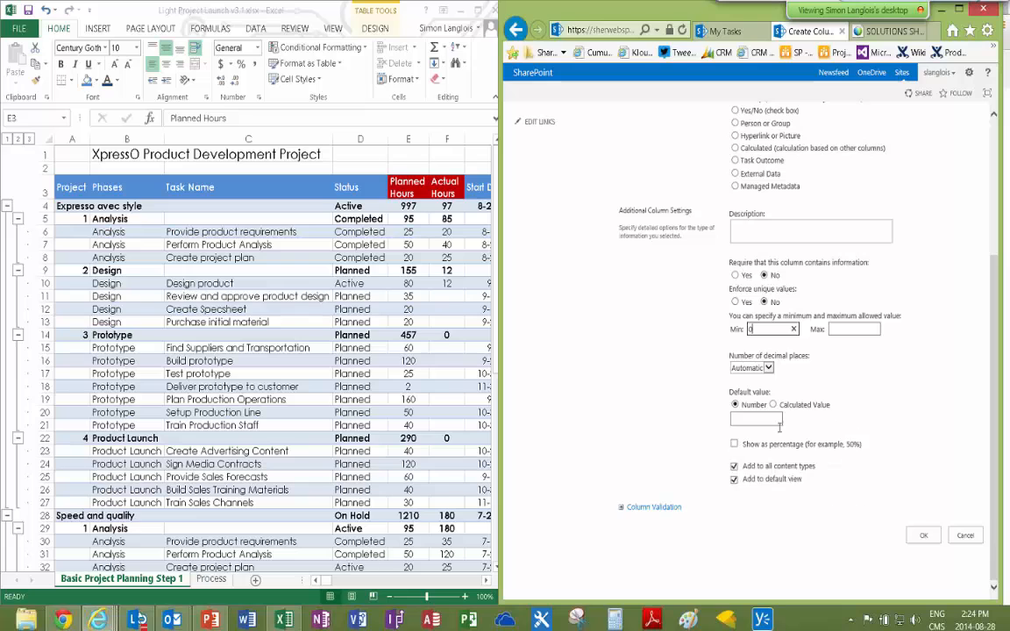
{"action": "left_click", "coordinate": [925, 536]}
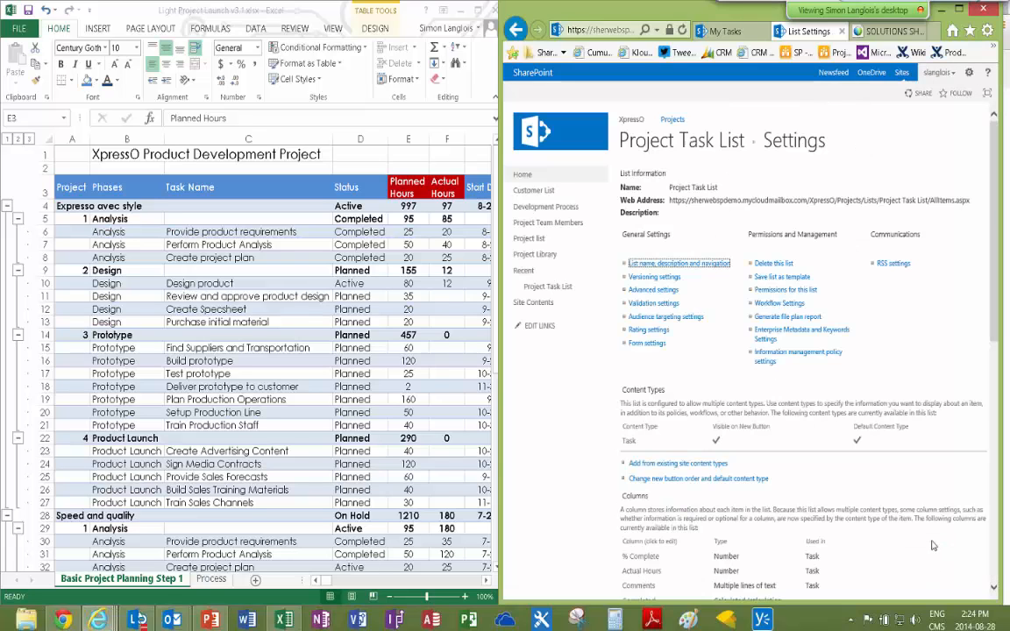
Return to the Project Task List and fill the Excel Planned Hours and Actual Hours heading cells with blue
{"action": "left_click", "coordinate": [699, 151]}
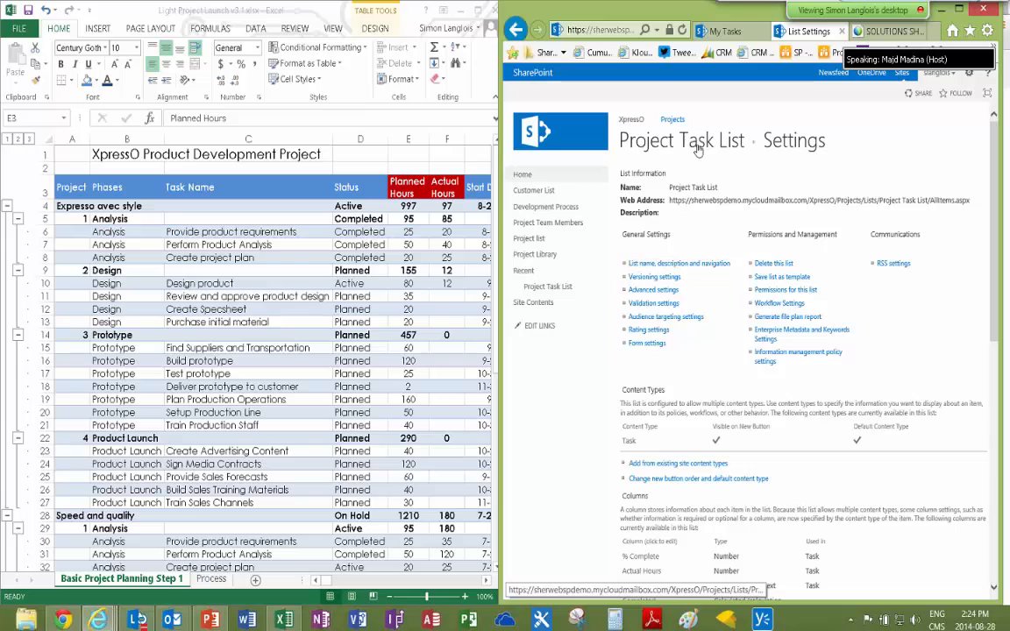
{"action": "left_click", "coordinate": [407, 191]}
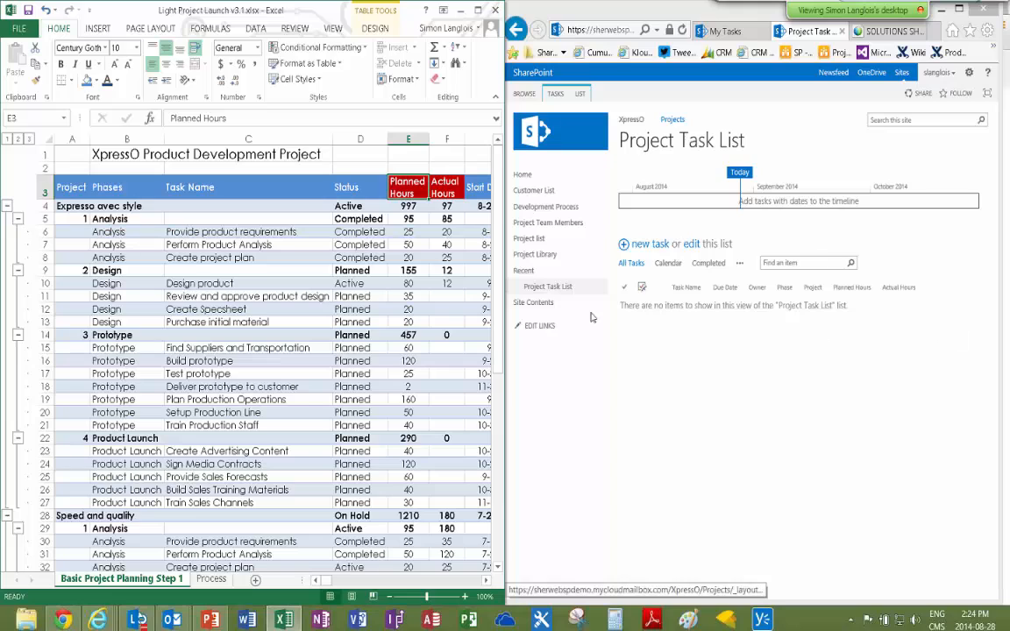
{"action": "left_click", "coordinate": [229, 269]}
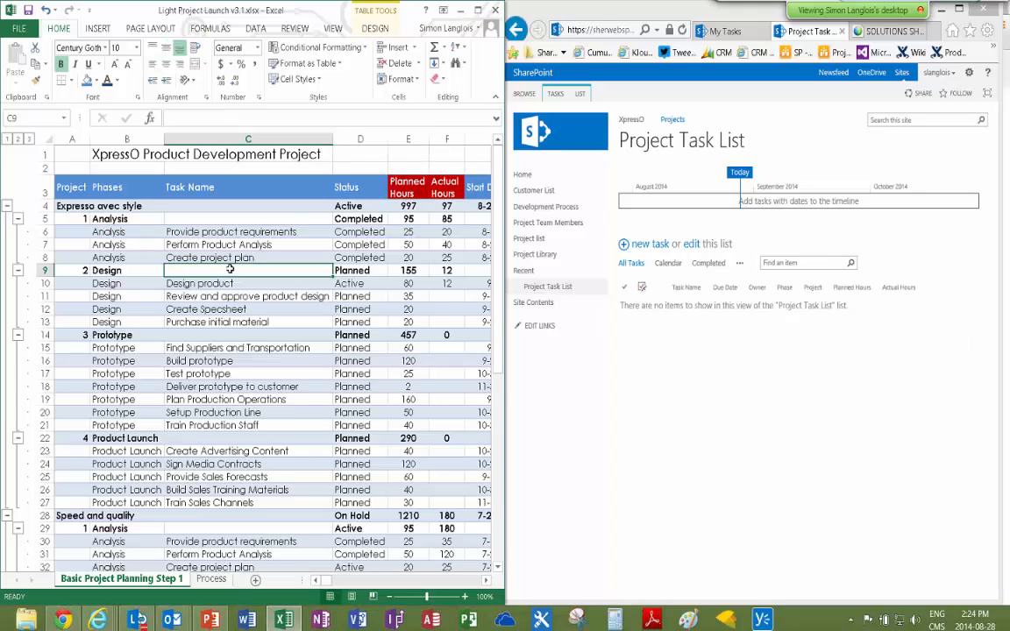
{"action": "left_click", "coordinate": [834, 355]}
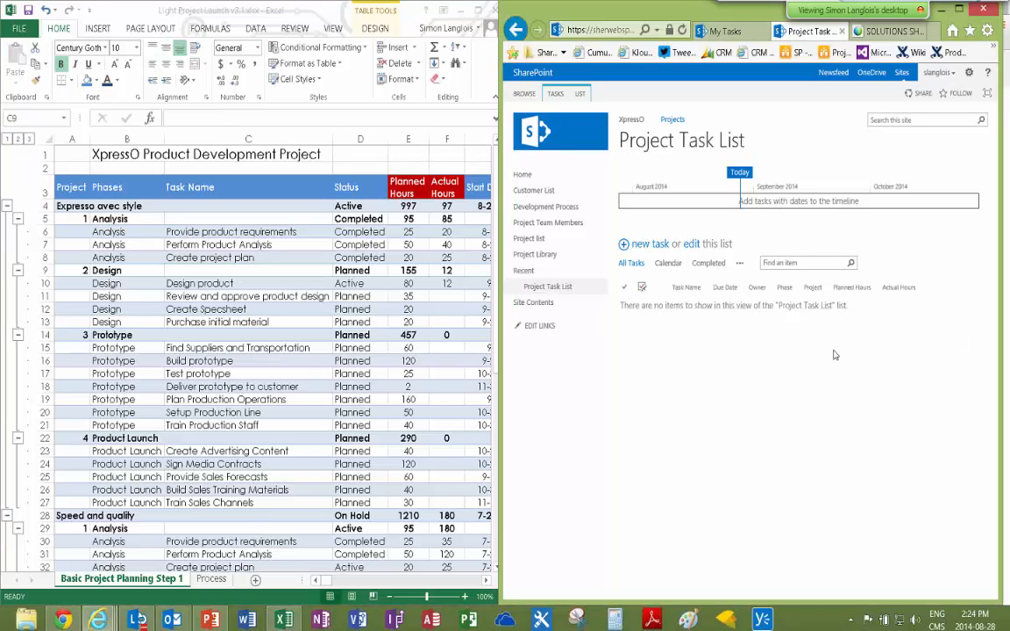
{"action": "left_click_drag", "start_coordinate": [409, 188], "coordinate": [443, 186]}
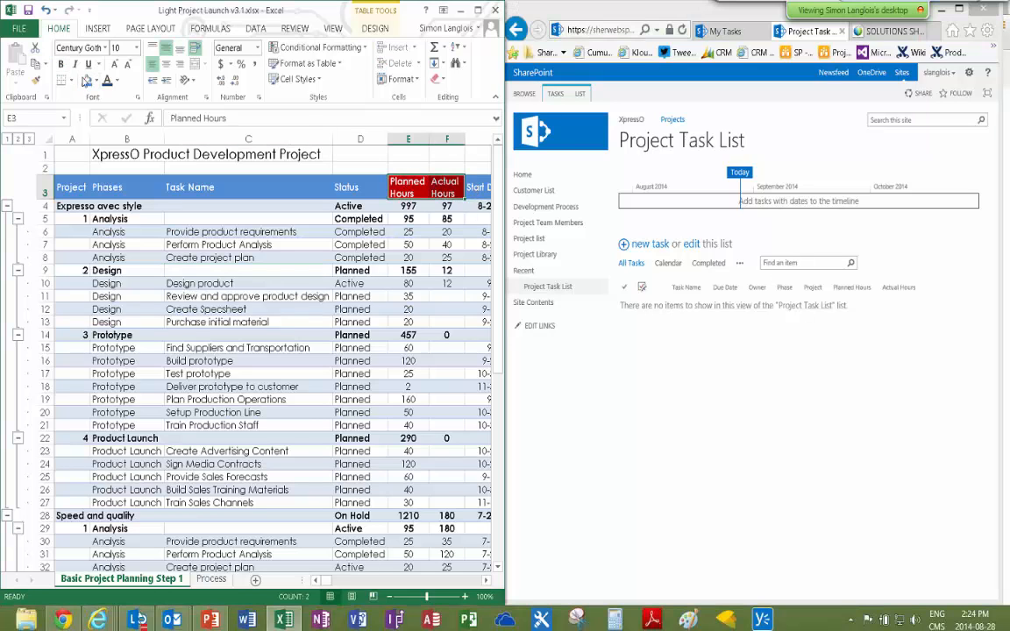
{"action": "left_click", "coordinate": [581, 358]}
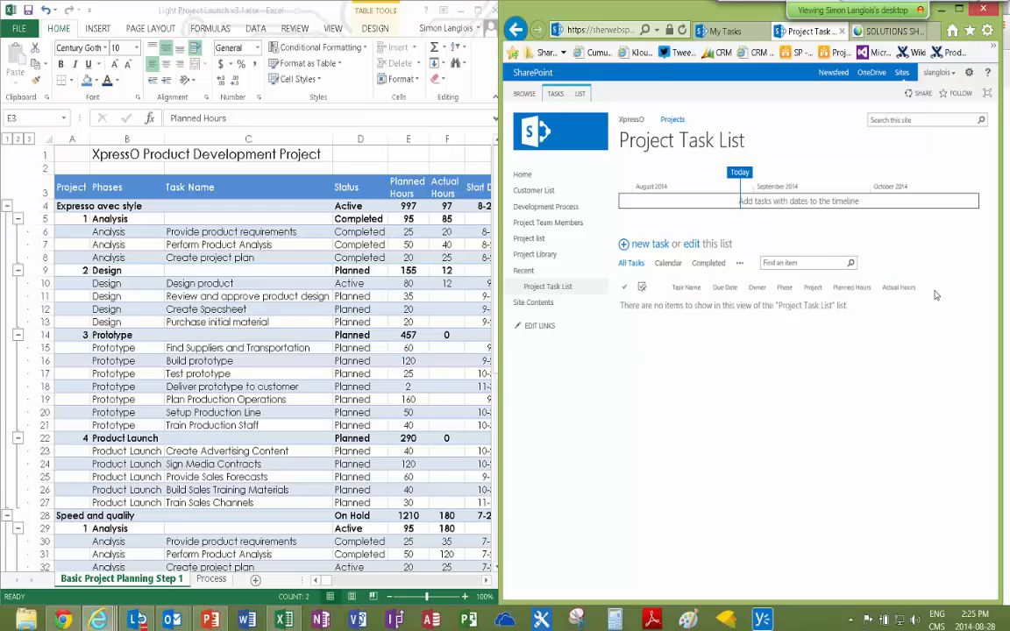
Open the All Tasks view of the Project Task List for modification and set Phase to position 1 and Task Name to position 2
{"action": "left_click", "coordinate": [126, 228]}
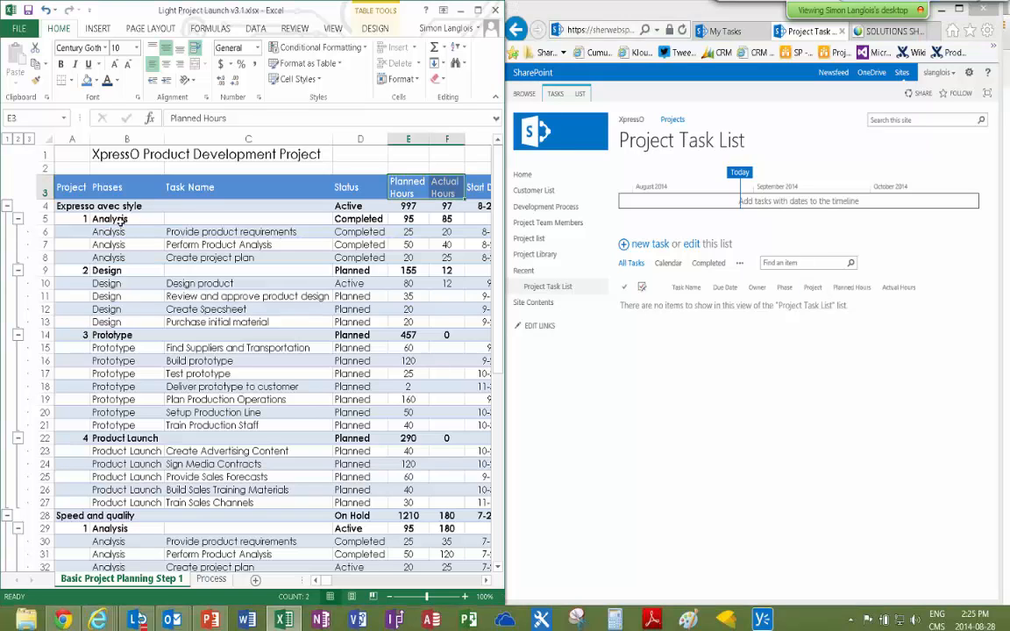
{"action": "left_click", "coordinate": [122, 219]}
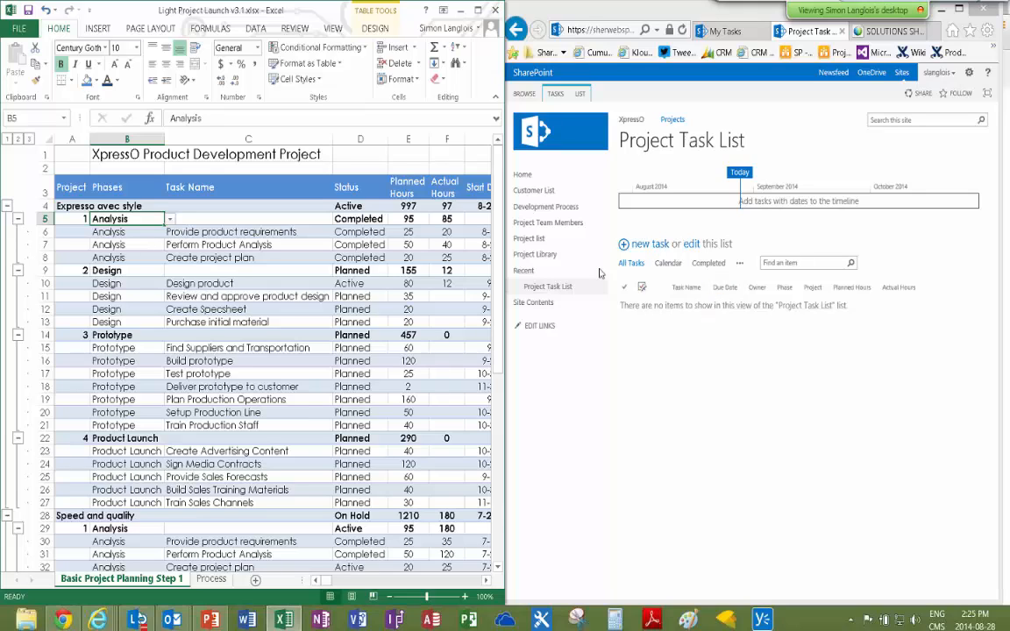
{"action": "left_click", "coordinate": [740, 264]}
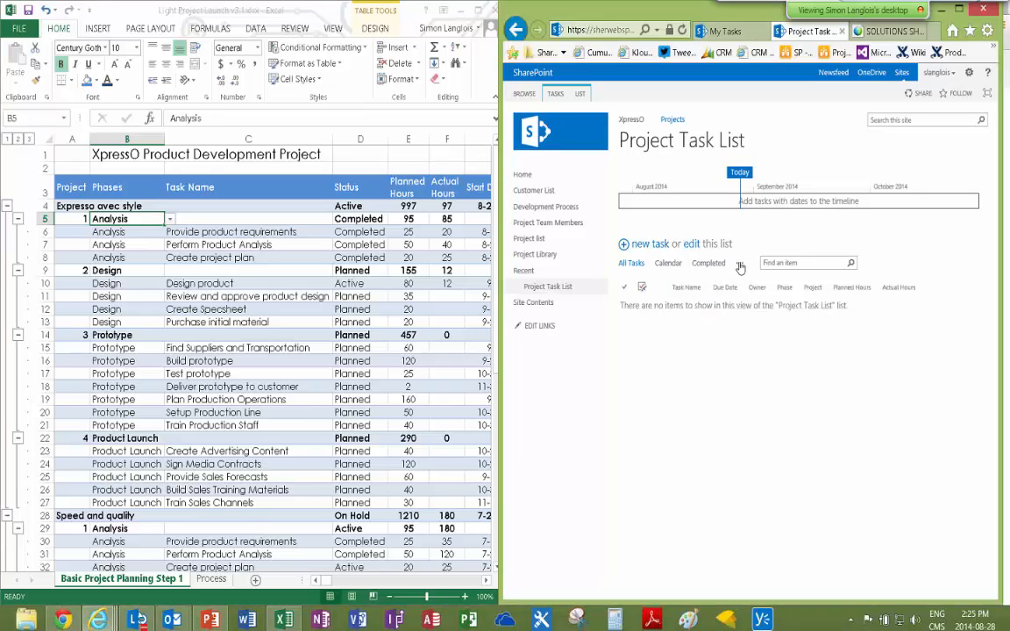
{"action": "left_click", "coordinate": [766, 359]}
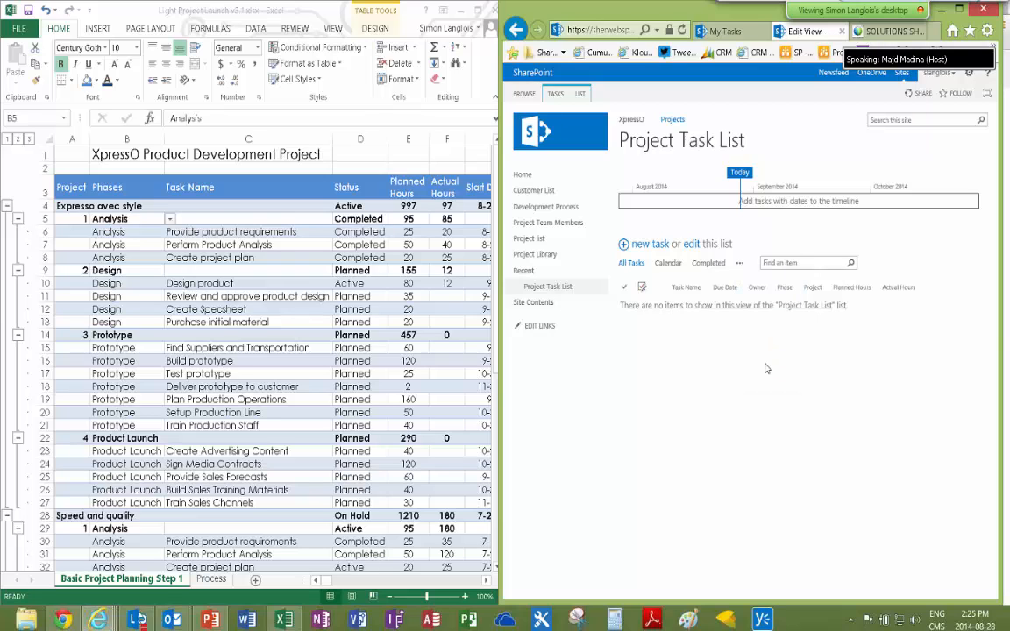
{"action": "left_click_drag", "start_coordinate": [823, 596], "coordinate": [863, 598]}
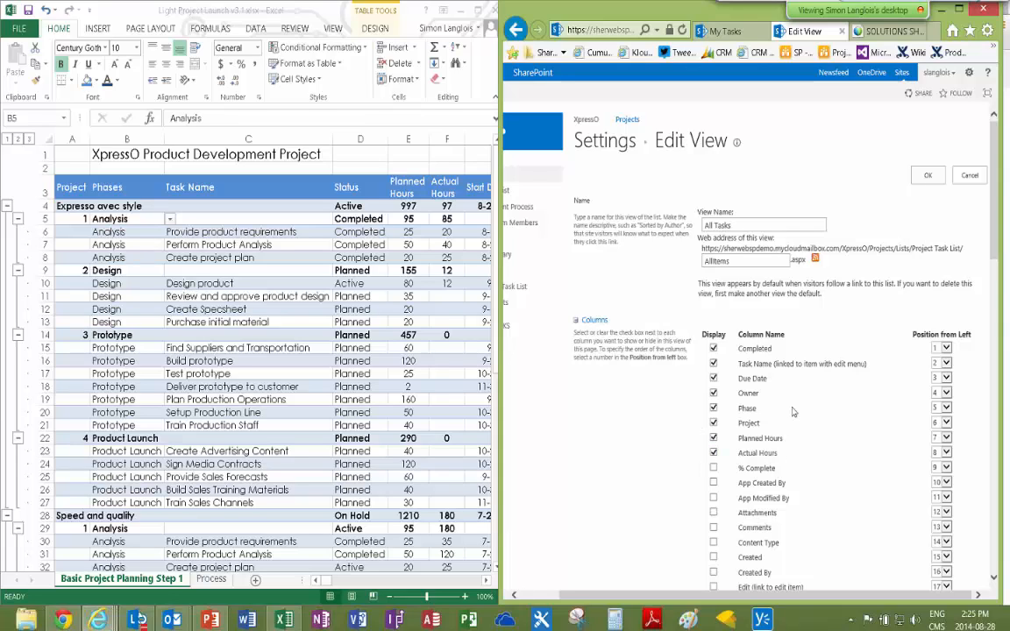
{"action": "left_click", "coordinate": [945, 409]}
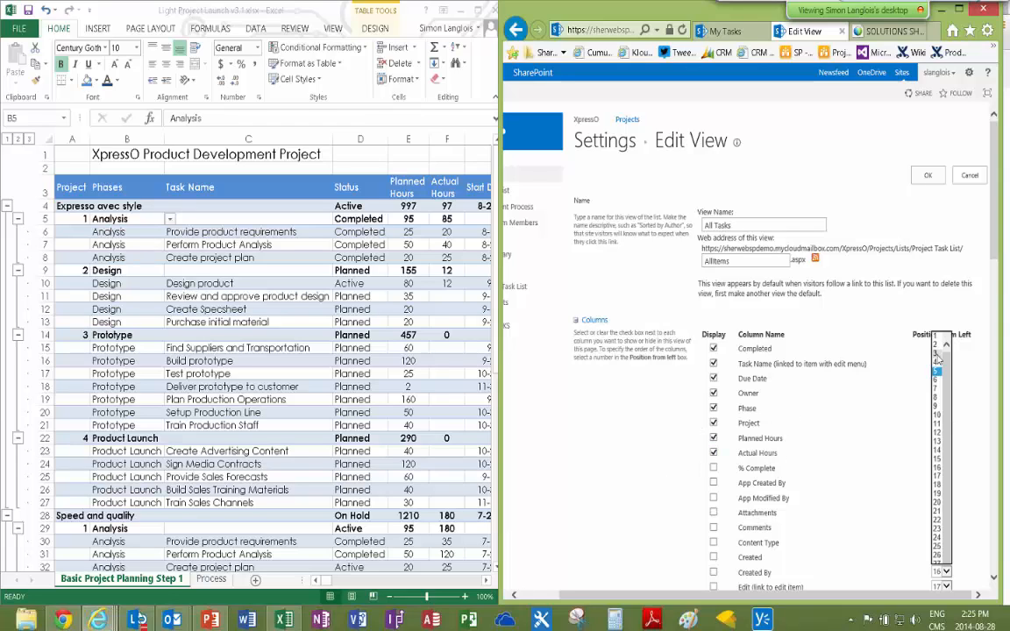
{"action": "left_click", "coordinate": [939, 338]}
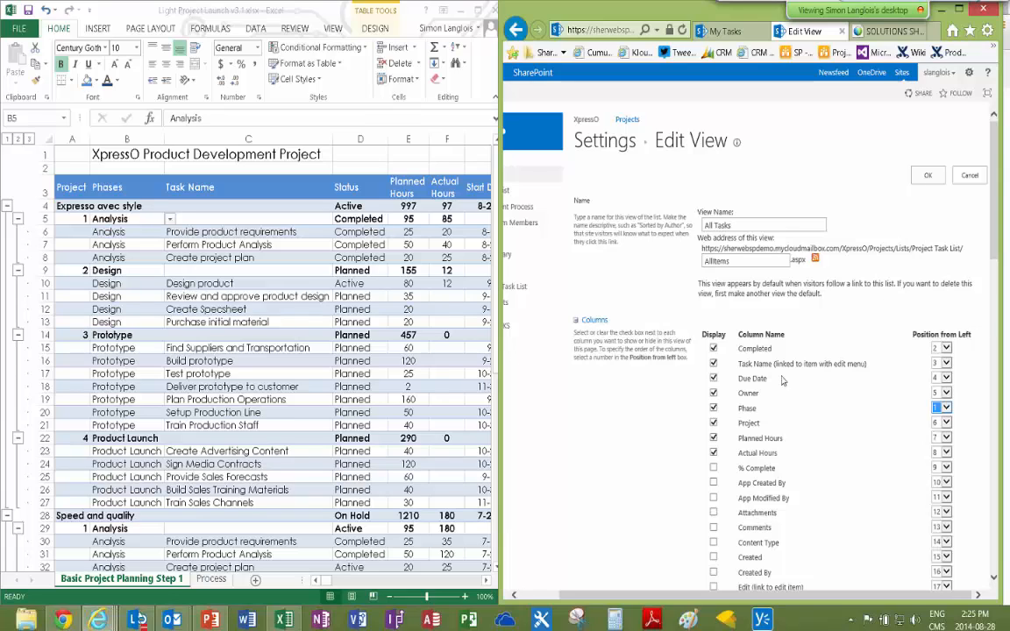
{"action": "left_click", "coordinate": [947, 365]}
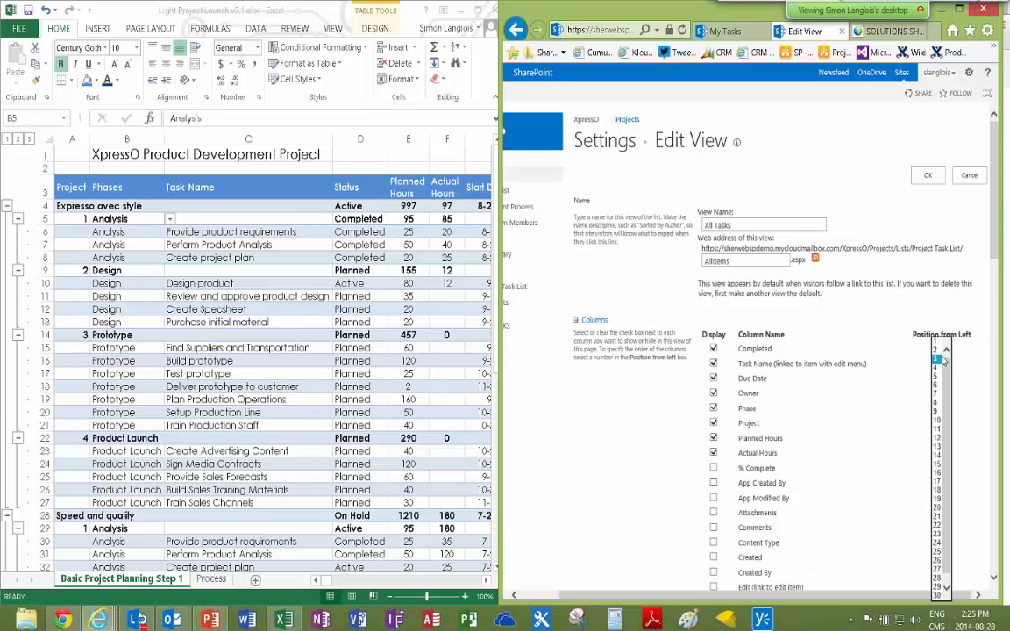
{"action": "left_click", "coordinate": [939, 348]}
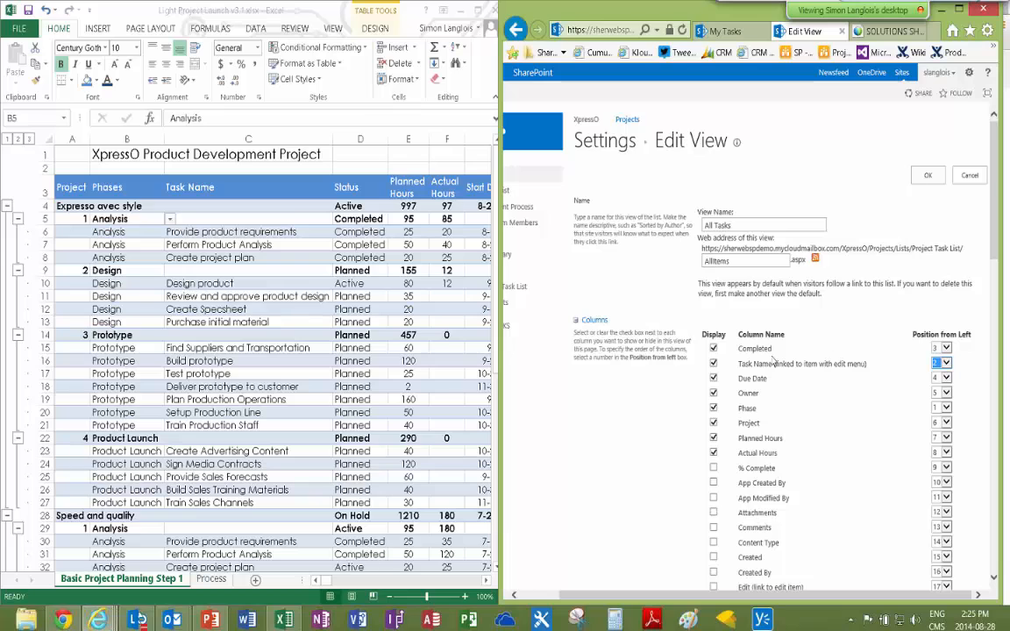
Show the Task Status column in the All Tasks view at position 3
{"action": "scroll", "coordinate": [746, 464], "scroll_direction": "down", "scroll_amount": 5}
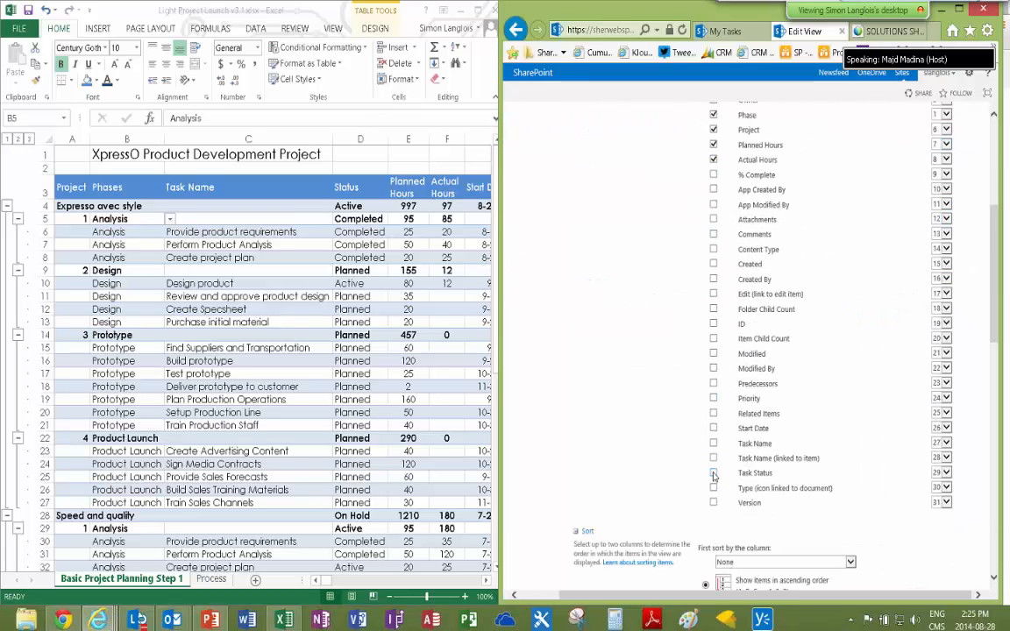
{"action": "left_click", "coordinate": [942, 473]}
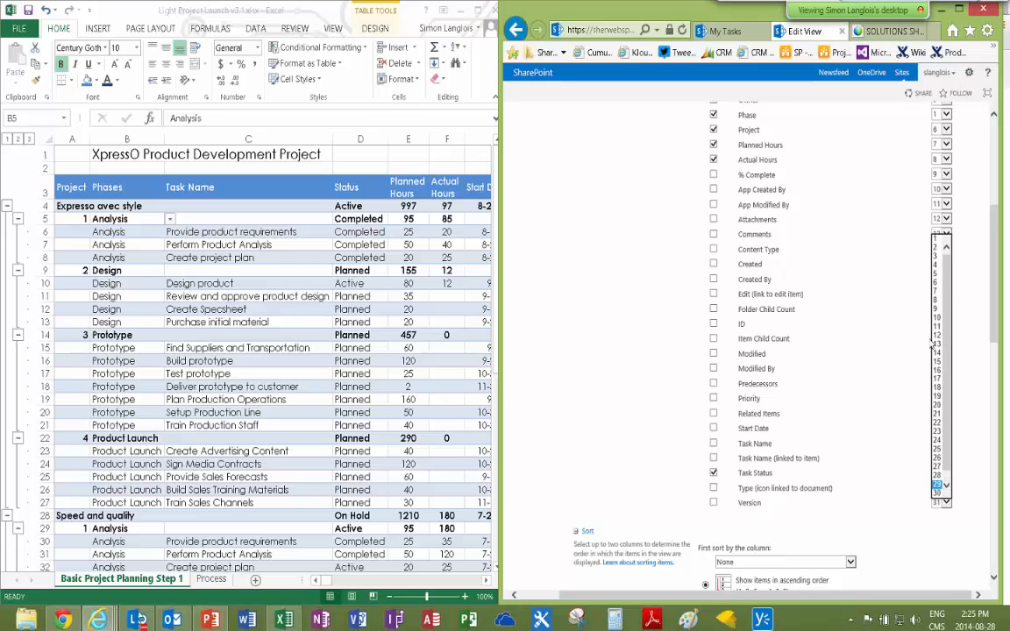
{"action": "left_click", "coordinate": [935, 256]}
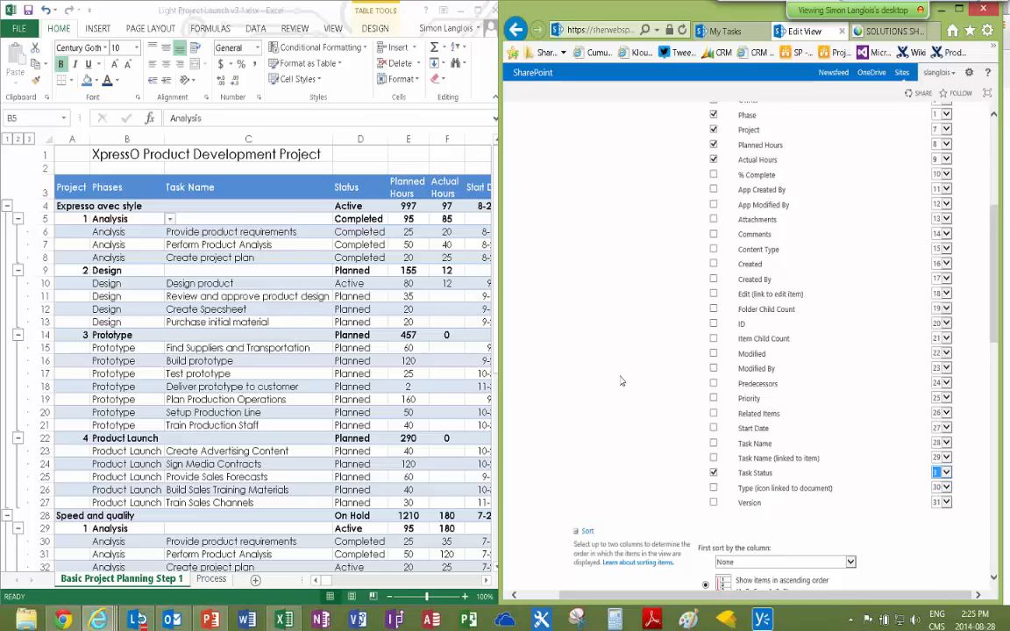
Set Planned Hours to position 4 and Actual Hours to position 5 in the All Tasks view
{"action": "scroll", "coordinate": [623, 380], "scroll_direction": "up", "scroll_amount": 2}
{"action": "scroll", "coordinate": [620, 381], "scroll_direction": "up", "scroll_amount": 3}
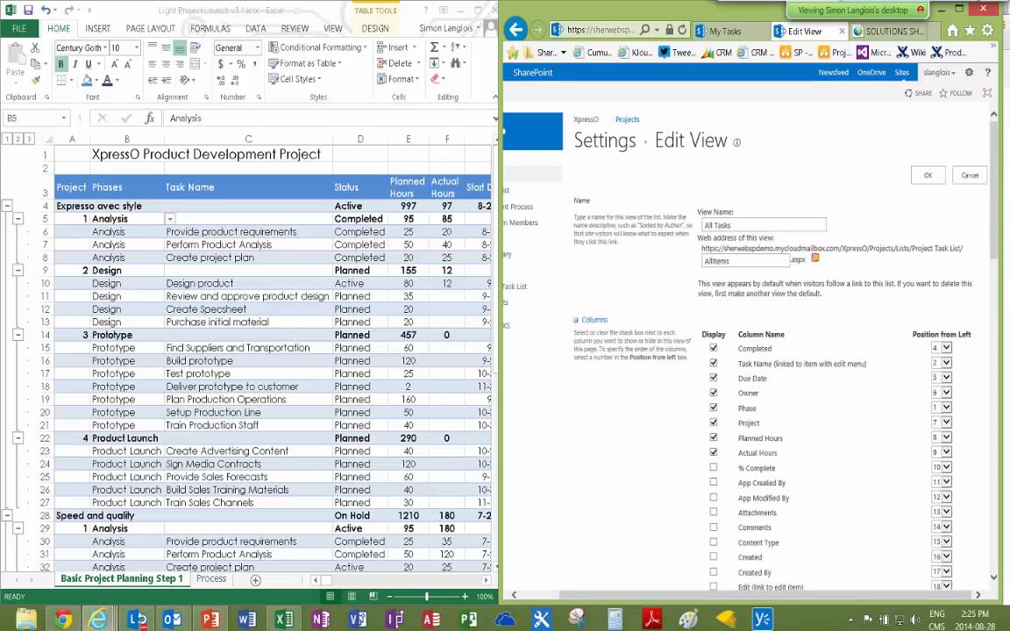
{"action": "left_click", "coordinate": [943, 439]}
{"action": "left_click", "coordinate": [936, 361]}
{"action": "left_click", "coordinate": [947, 453]}
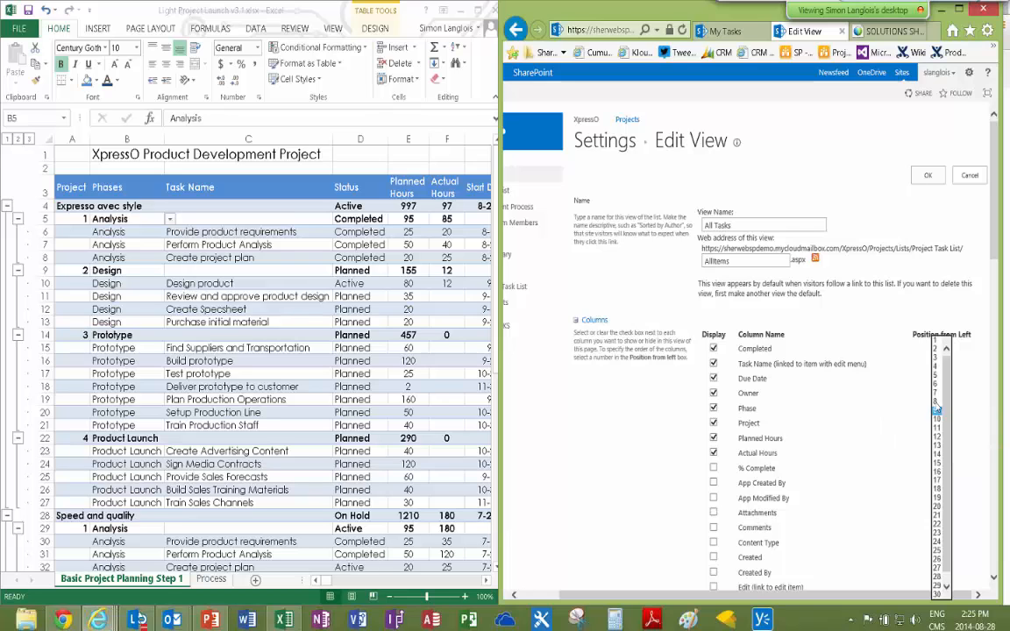
{"action": "left_click", "coordinate": [936, 377]}
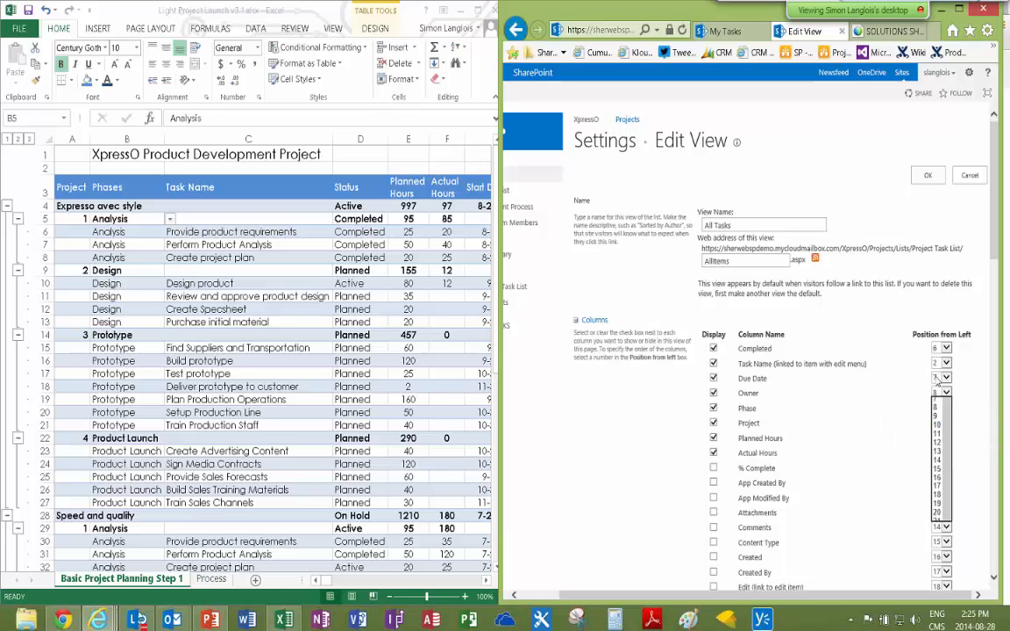
Check the remaining Excel plan headings, and show the Start Date column in the All Tasks view at position 6
{"action": "left_click", "coordinate": [487, 581]}
{"action": "left_click", "coordinate": [488, 581]}
{"action": "left_click", "coordinate": [487, 581]}
{"action": "left_click", "coordinate": [487, 581]}
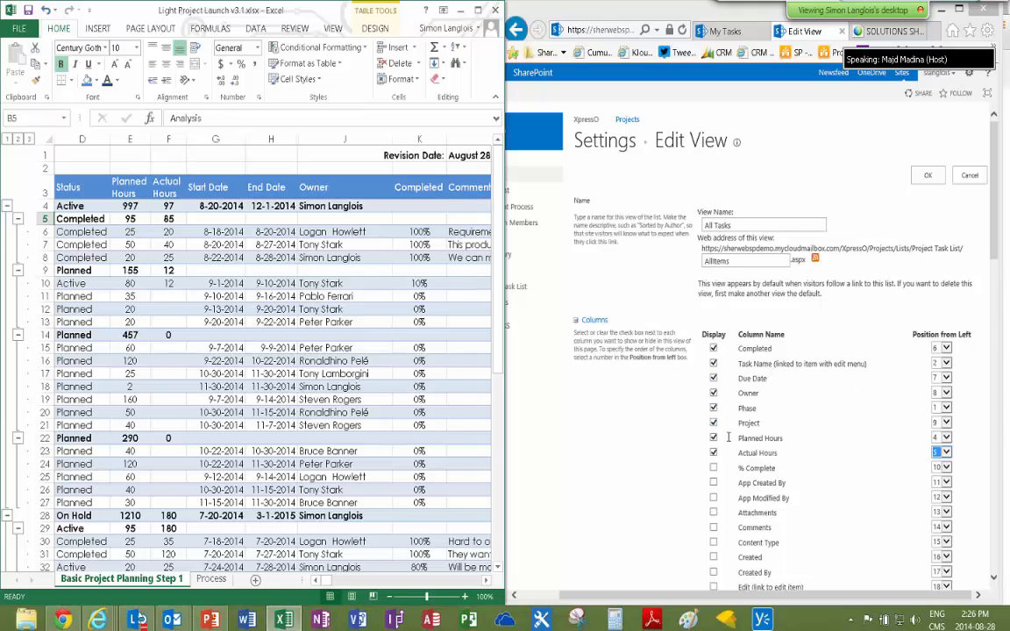
{"action": "left_click", "coordinate": [667, 488]}
{"action": "scroll", "coordinate": [693, 462], "scroll_direction": "down", "scroll_amount": 3}
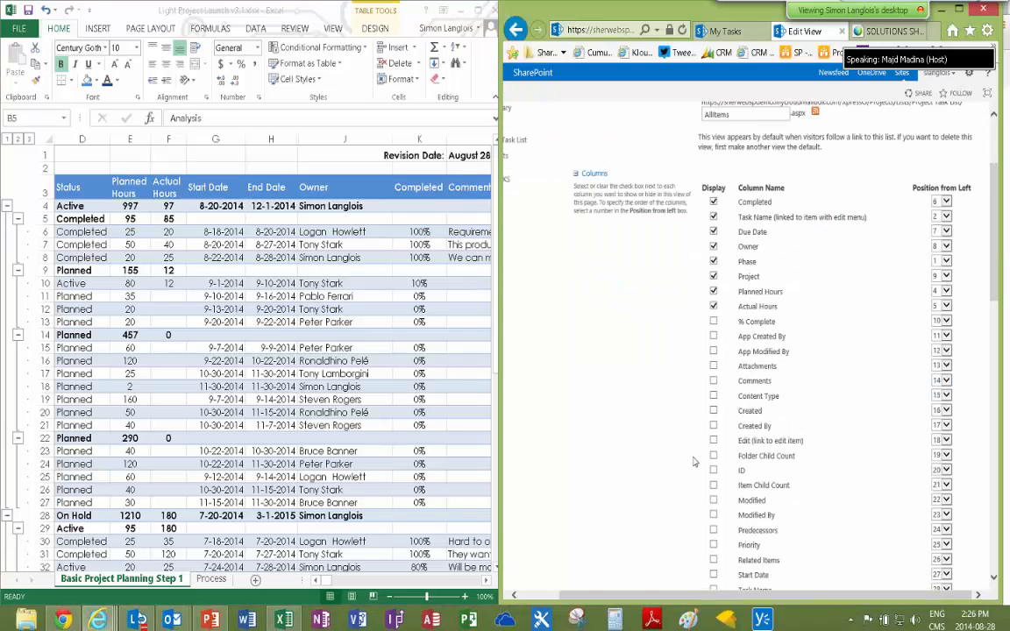
{"action": "left_click", "coordinate": [713, 575]}
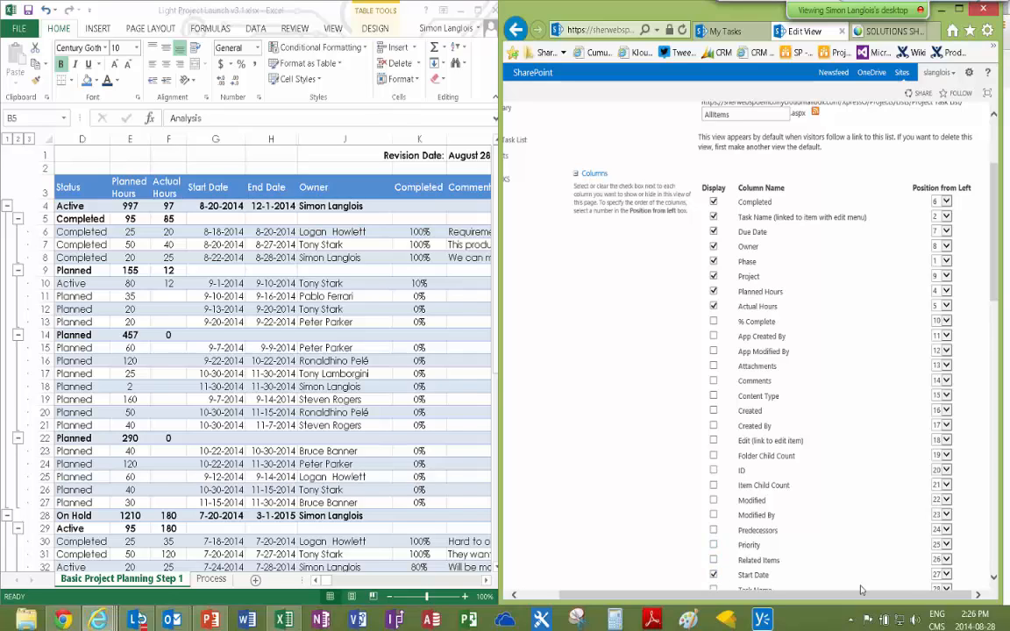
{"action": "left_click", "coordinate": [946, 574]}
{"action": "left_click", "coordinate": [843, 320]}
Set Owner to position 8, Due Date to position 7 and Project to position 19 in the All Tasks view
{"action": "left_click", "coordinate": [946, 248]}
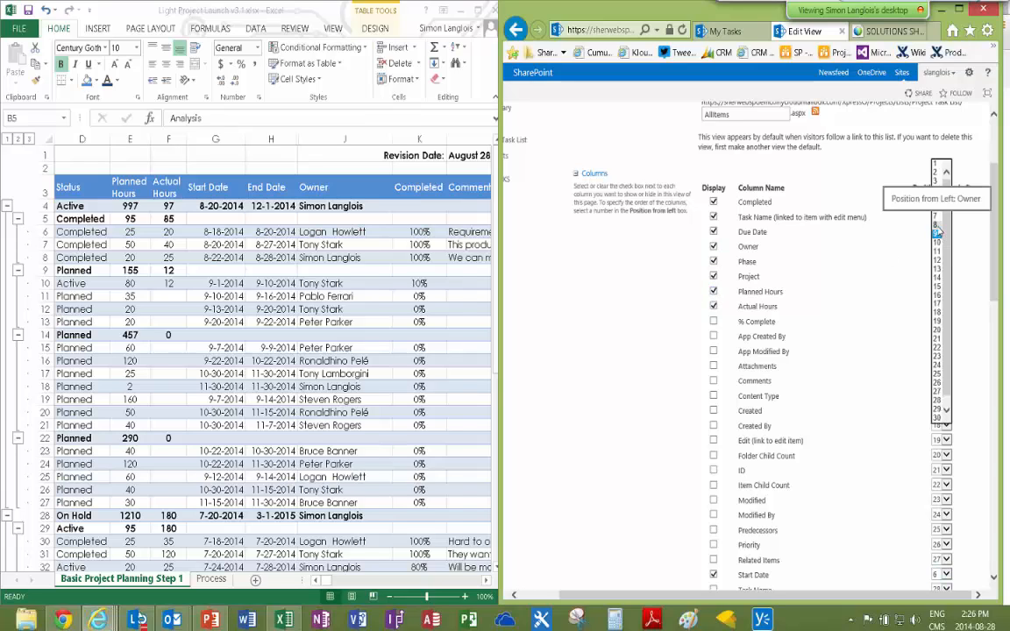
{"action": "left_click", "coordinate": [937, 232]}
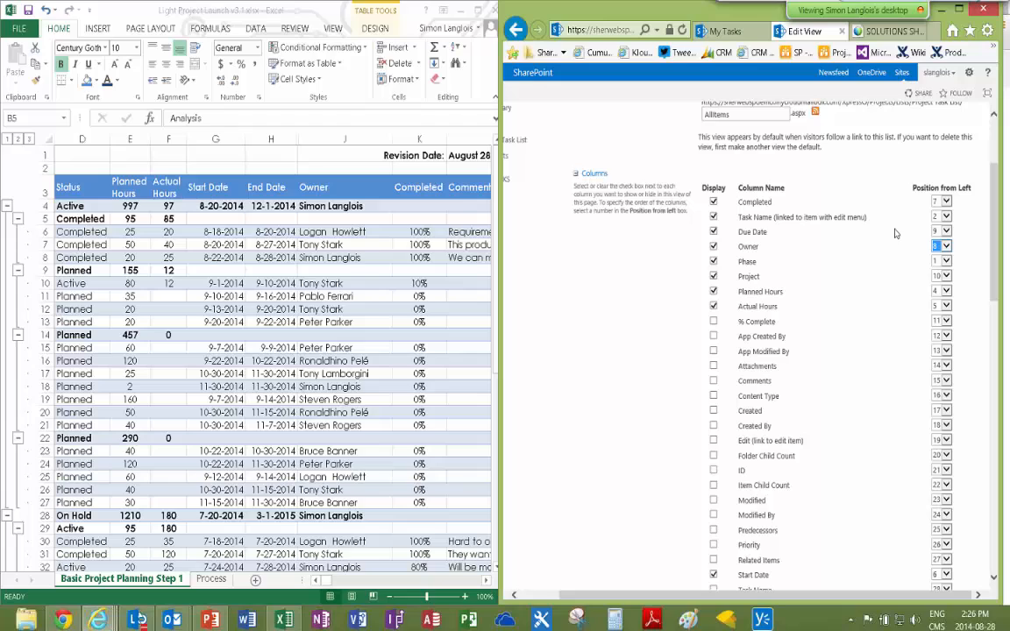
{"action": "left_click", "coordinate": [945, 233]}
{"action": "left_click", "coordinate": [936, 221]}
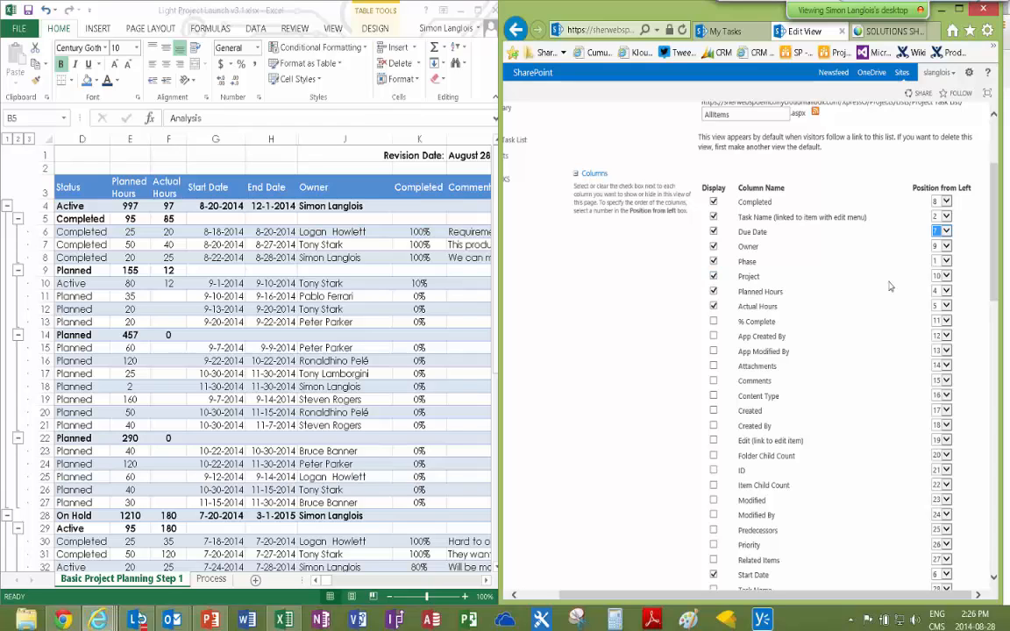
{"action": "left_click", "coordinate": [939, 278]}
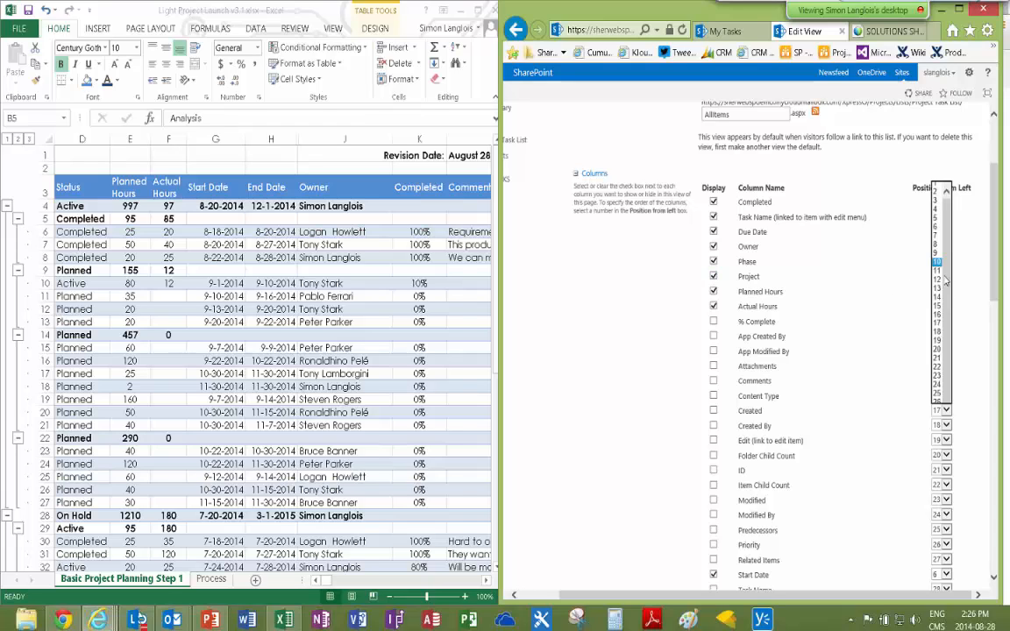
{"action": "left_click", "coordinate": [936, 342]}
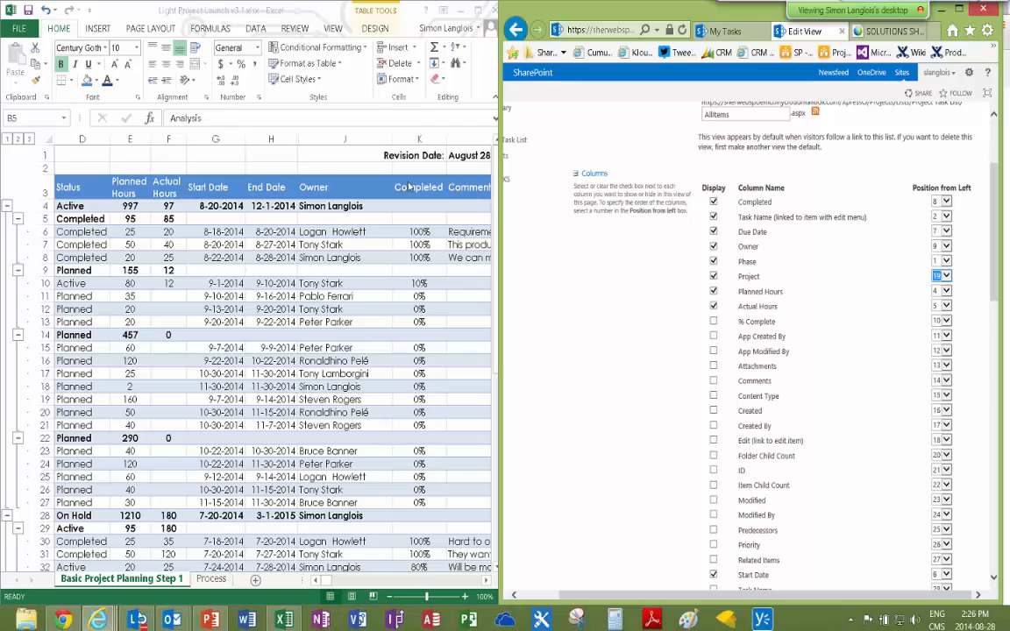
Show the % Complete and Comments columns in the All Tasks view and save the view
{"action": "left_click", "coordinate": [714, 321]}
{"action": "left_click", "coordinate": [713, 381]}
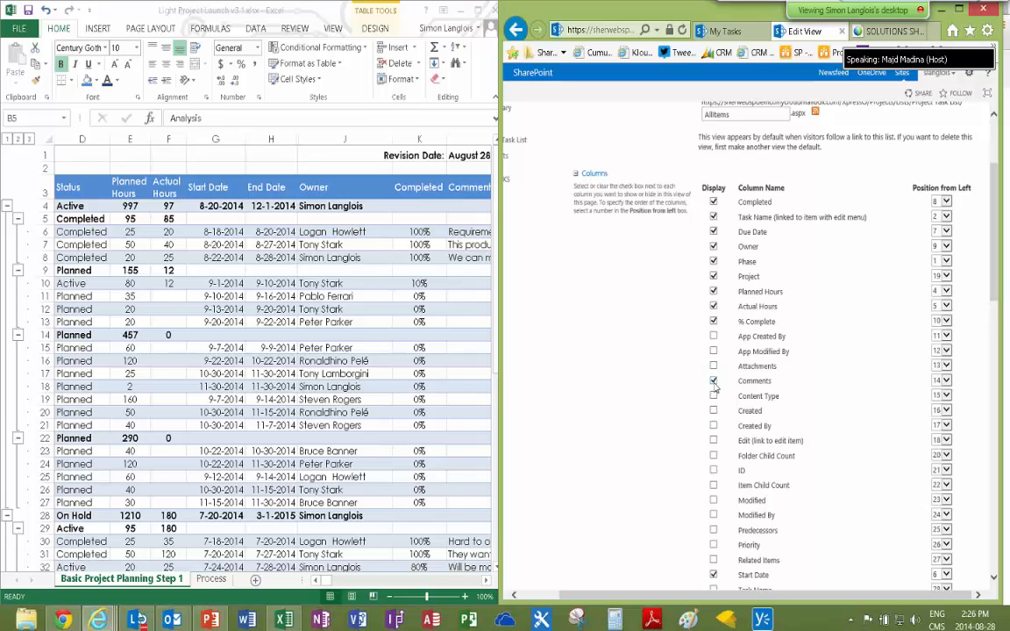
{"action": "left_click", "coordinate": [943, 380]}
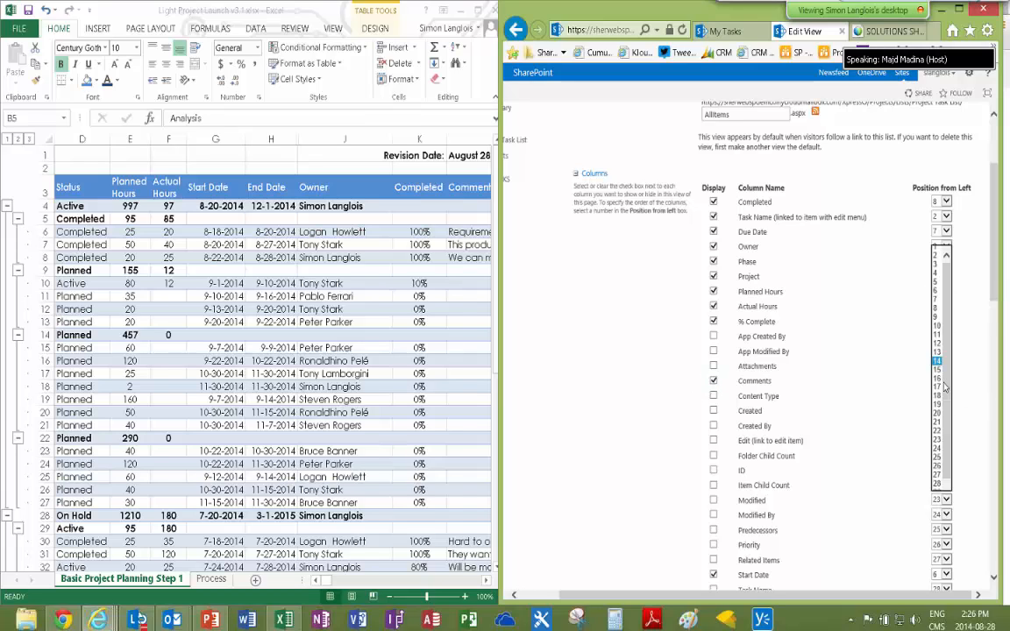
{"action": "left_click", "coordinate": [619, 354]}
{"action": "scroll", "coordinate": [619, 353], "scroll_direction": "up", "scroll_amount": 2}
{"action": "left_click", "coordinate": [933, 177]}
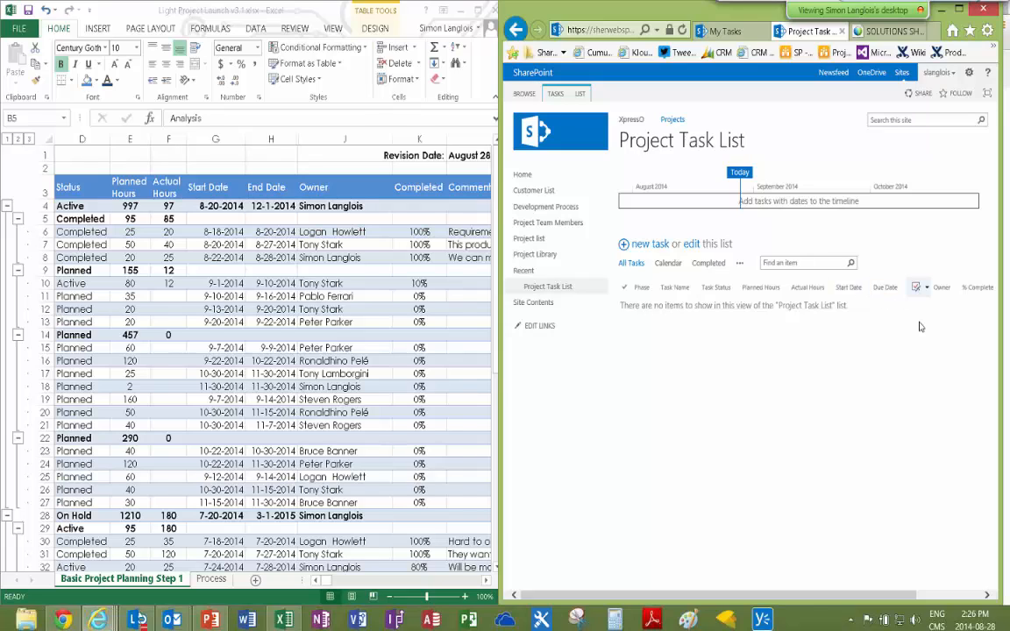
Hide the Completed column from the All Tasks view and save the view
{"action": "scroll", "coordinate": [786, 542], "scroll_direction": "right", "scroll_amount": 3}
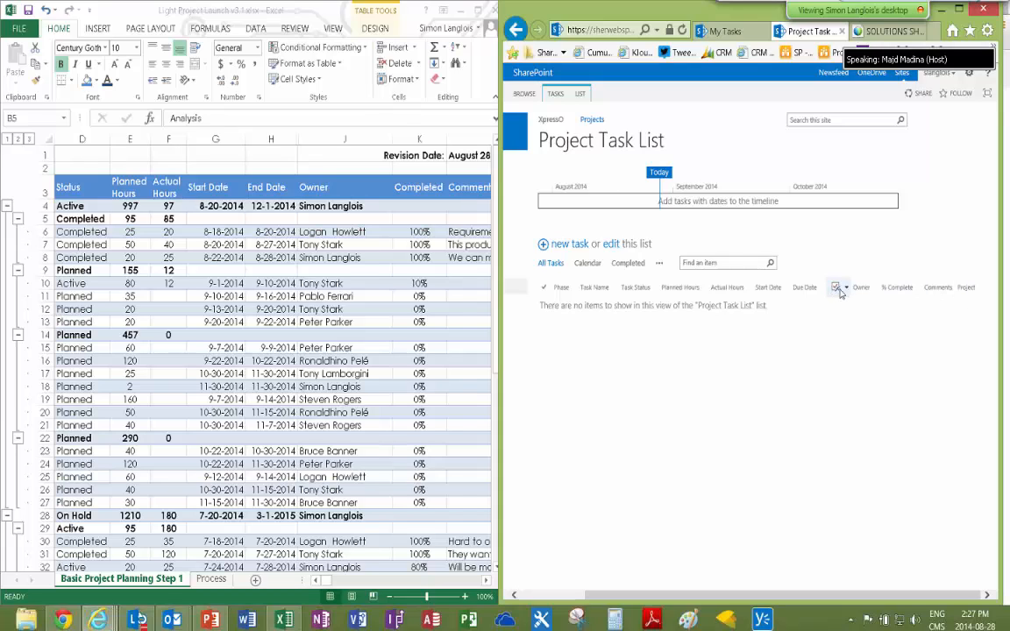
{"action": "left_click", "coordinate": [660, 263]}
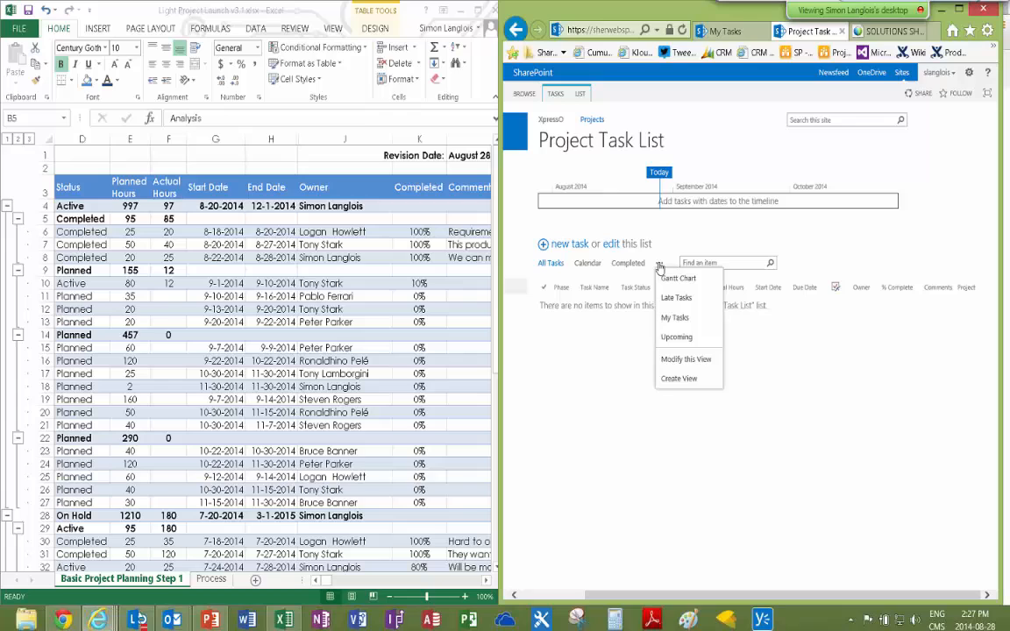
{"action": "left_click", "coordinate": [685, 360]}
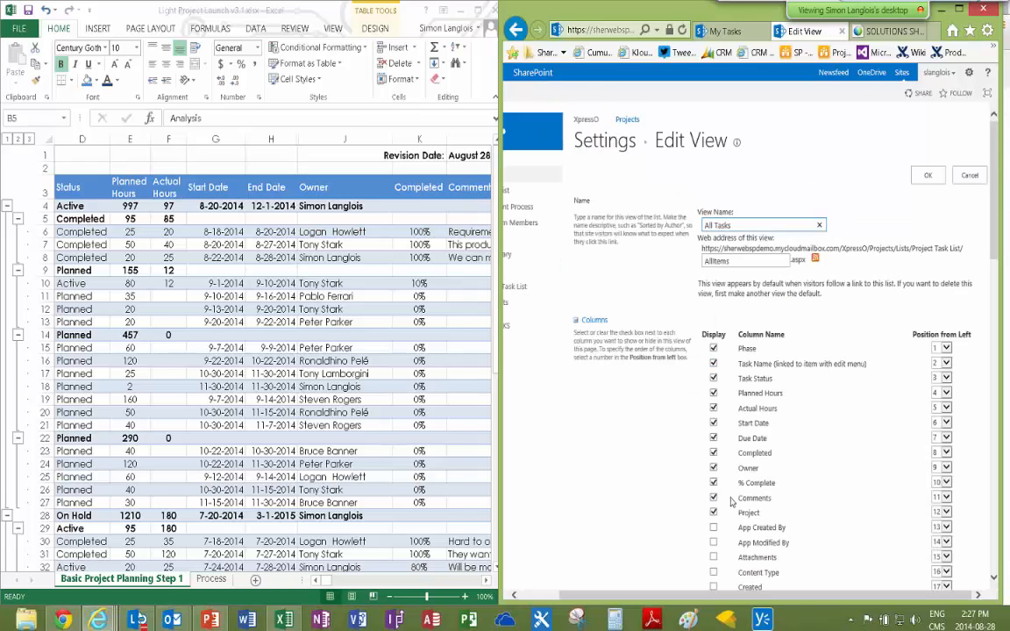
{"action": "left_click", "coordinate": [713, 452]}
{"action": "left_click", "coordinate": [927, 178]}
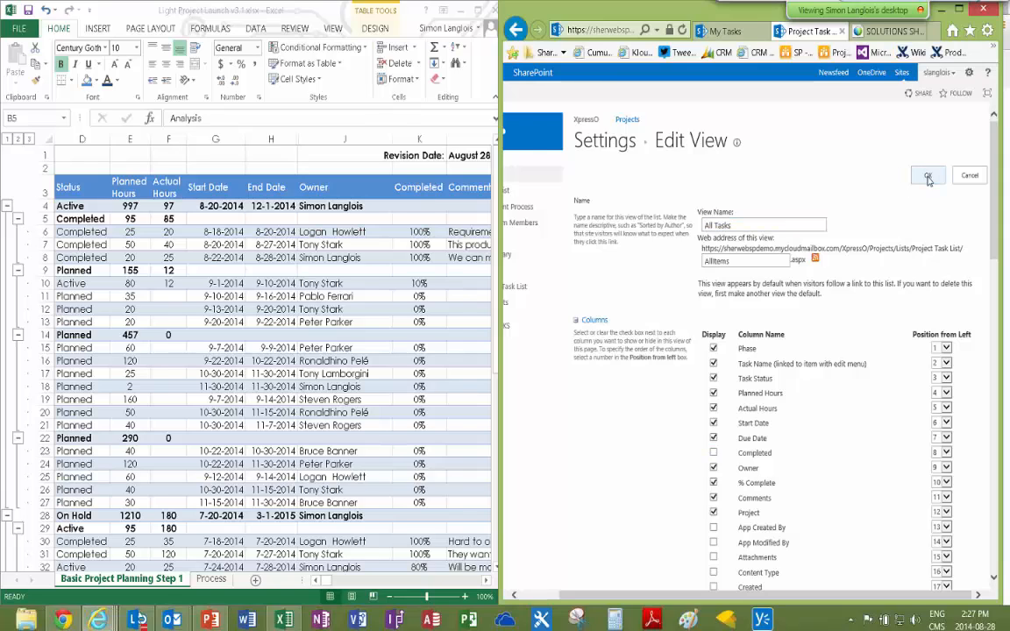
Open the Project Task List for inline editing as a grid
{"action": "left_click_drag", "start_coordinate": [633, 596], "coordinate": [710, 593]}
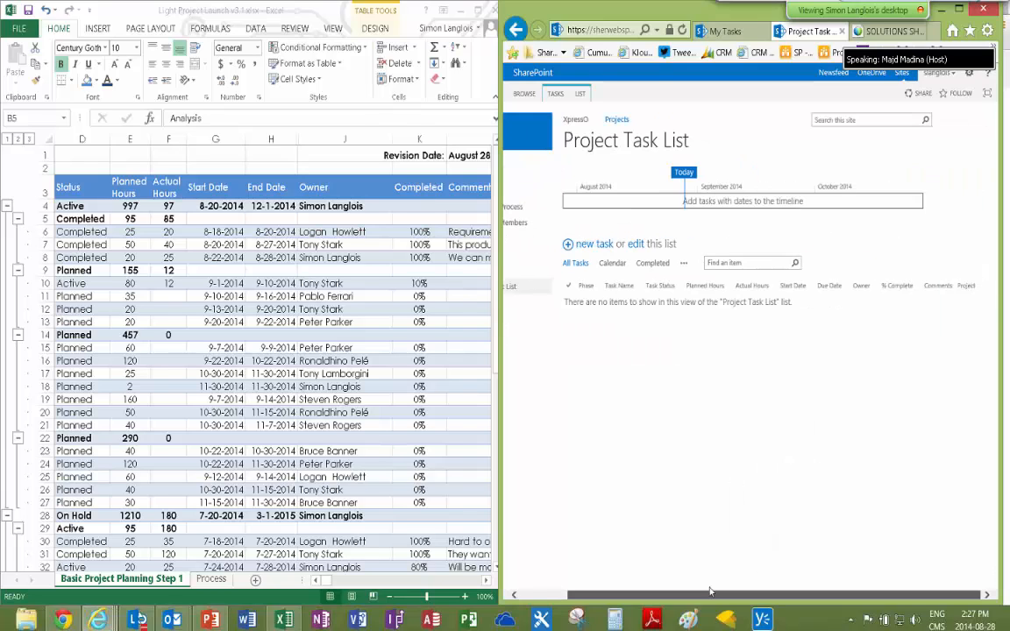
{"action": "left_click", "coordinate": [637, 245]}
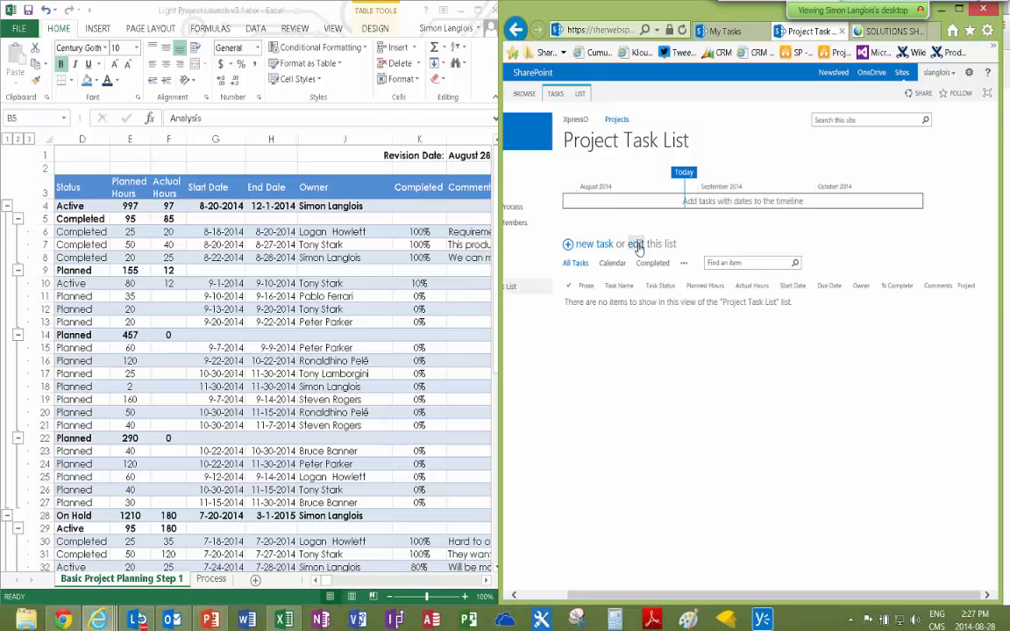
{"action": "left_click_drag", "start_coordinate": [689, 595], "coordinate": [755, 594]}
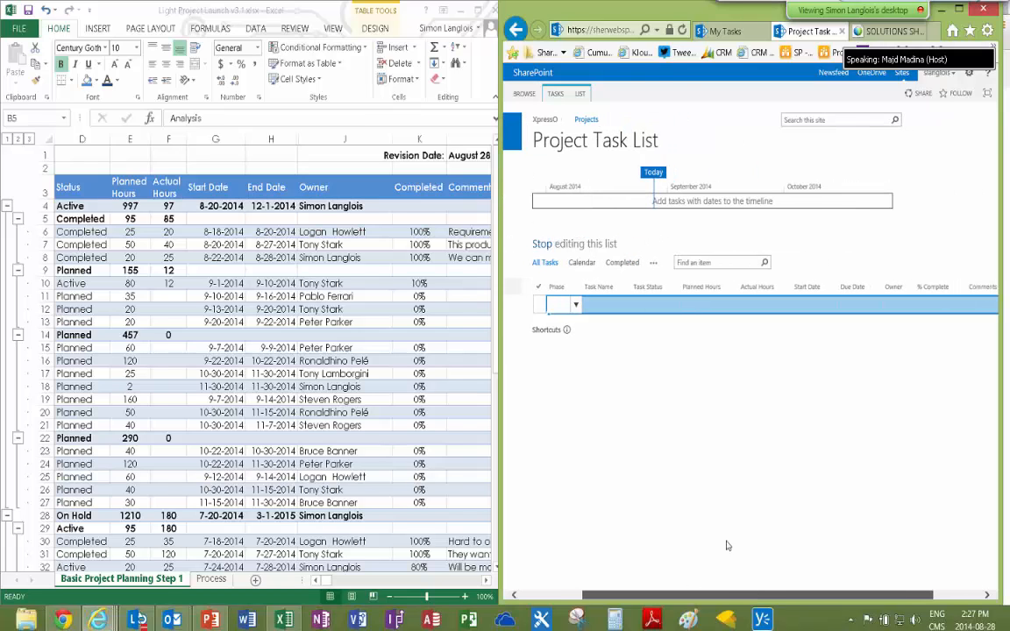
In the Excel project plan, copy the Provide product requirements task, cells B6 through L6, from Phases to Comments
{"action": "left_click", "coordinate": [123, 232]}
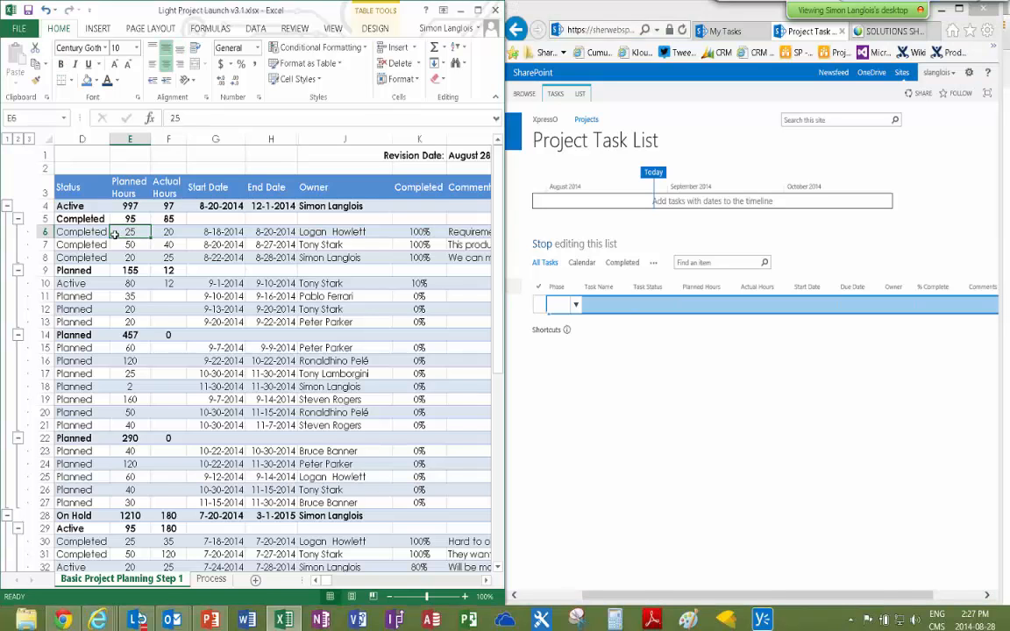
{"action": "key", "text": "Home"}
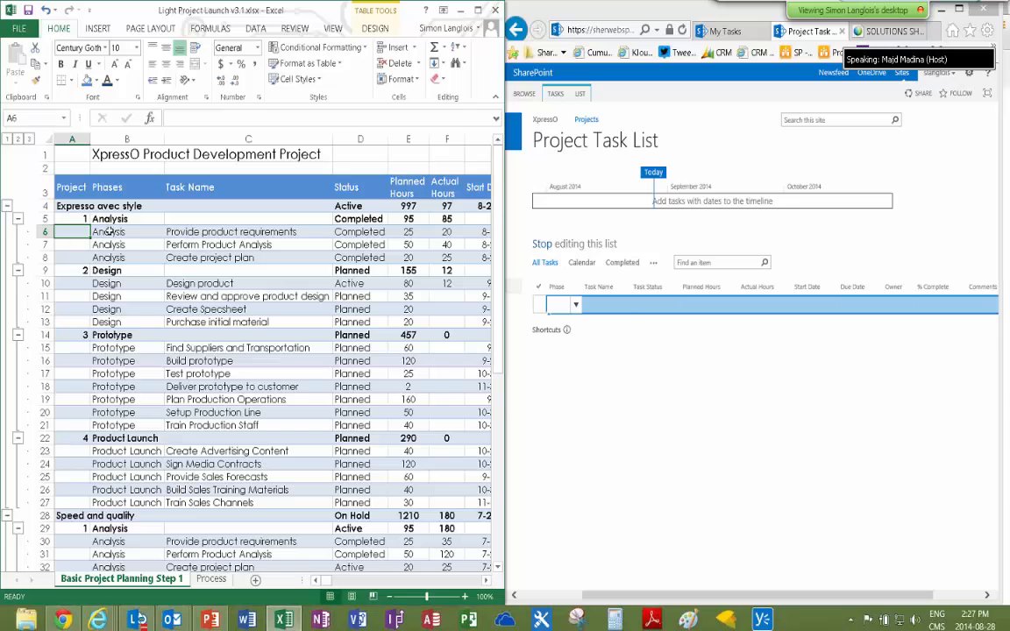
{"action": "left_click_drag", "start_coordinate": [109, 231], "coordinate": [167, 235]}
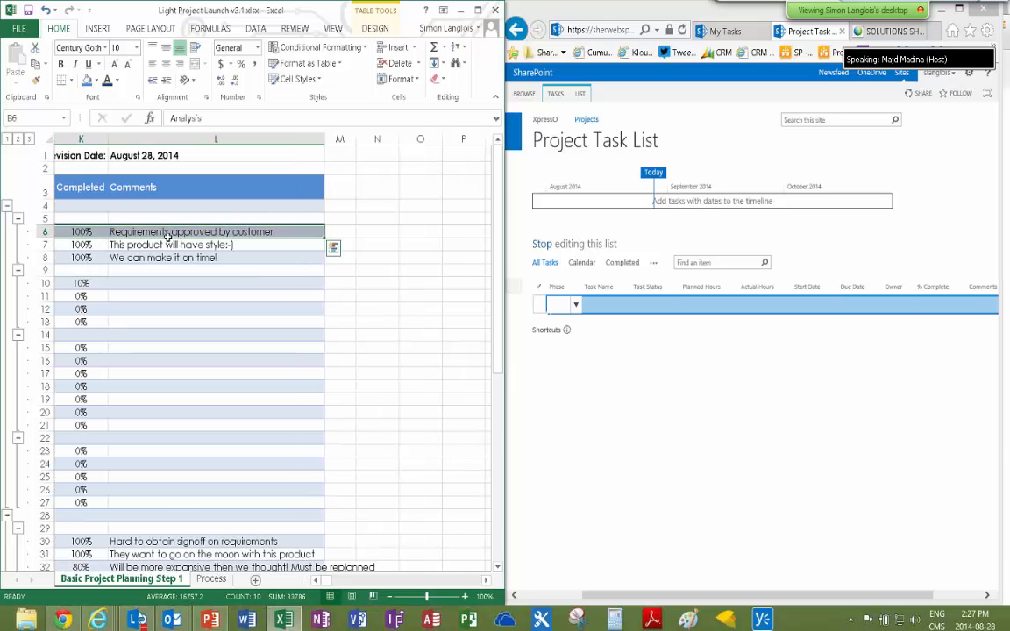
{"action": "key", "text": "ctrl+c"}
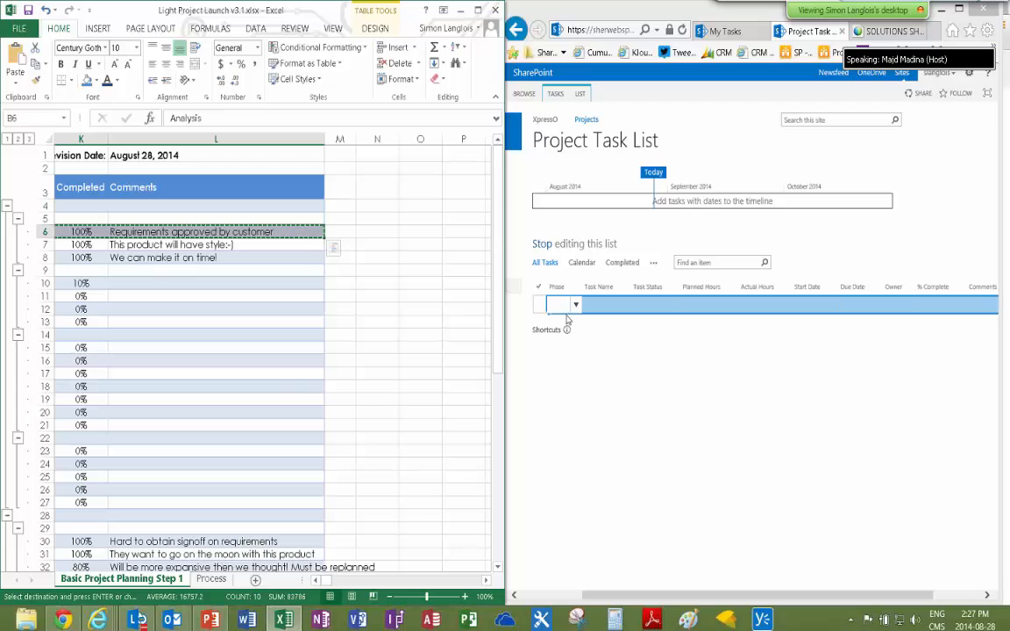
Paste the copied task into the empty row of the SharePoint task list, allowing clipboard access, and dismiss the timeline notice
{"action": "left_click", "coordinate": [619, 310]}
{"action": "left_click", "coordinate": [642, 307]}
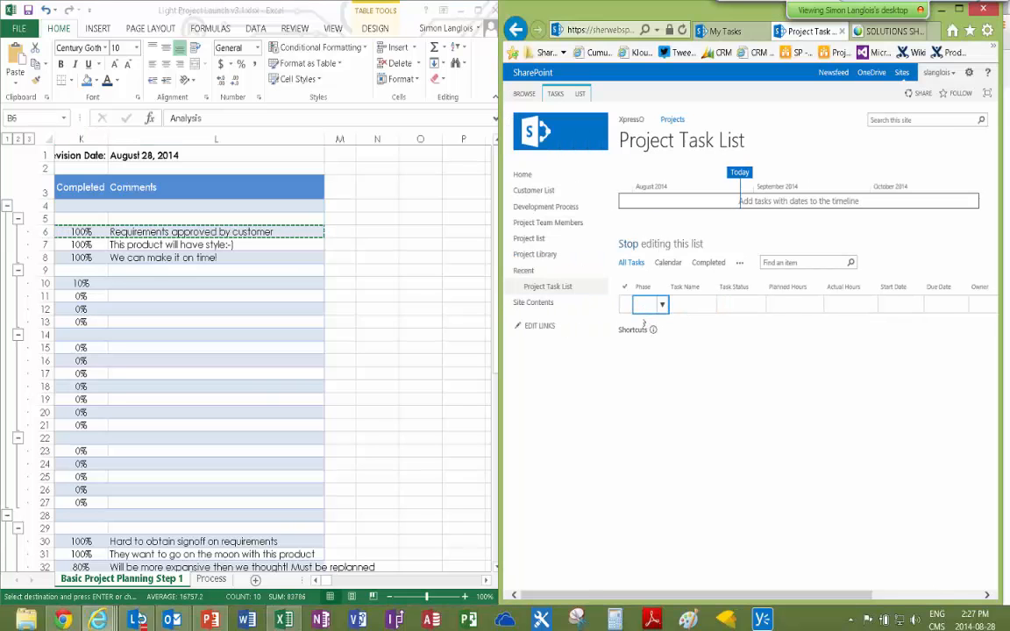
{"action": "left_click", "coordinate": [625, 310]}
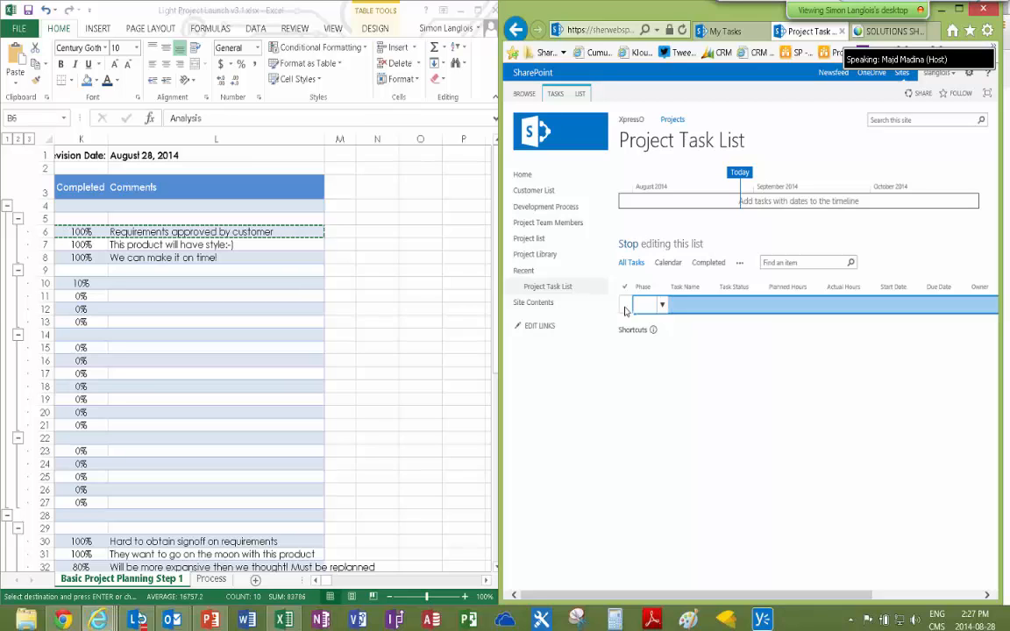
{"action": "key", "text": "ctrl+v"}
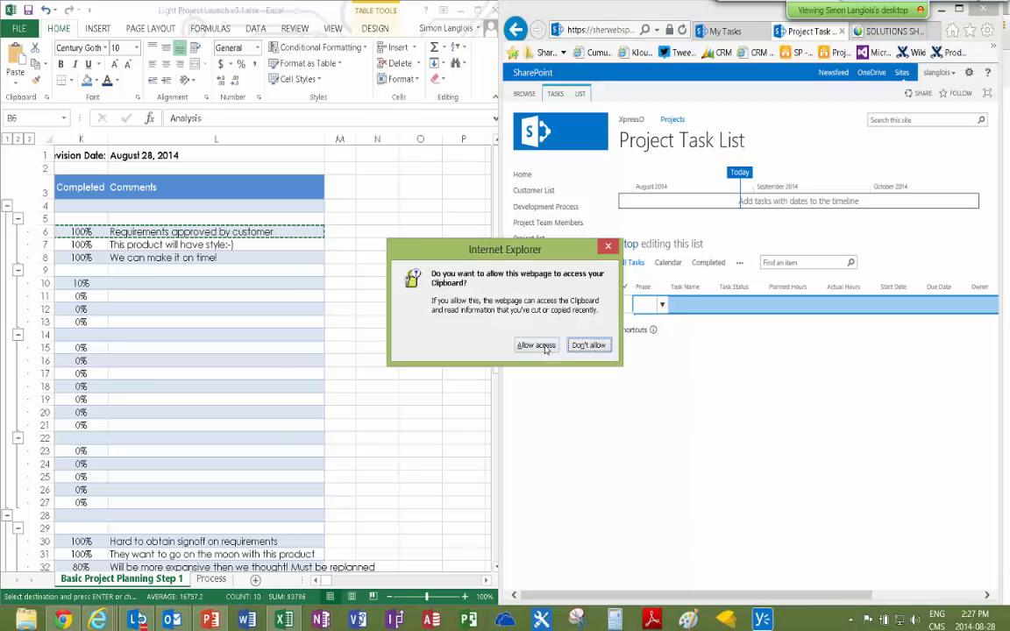
{"action": "left_click", "coordinate": [535, 344]}
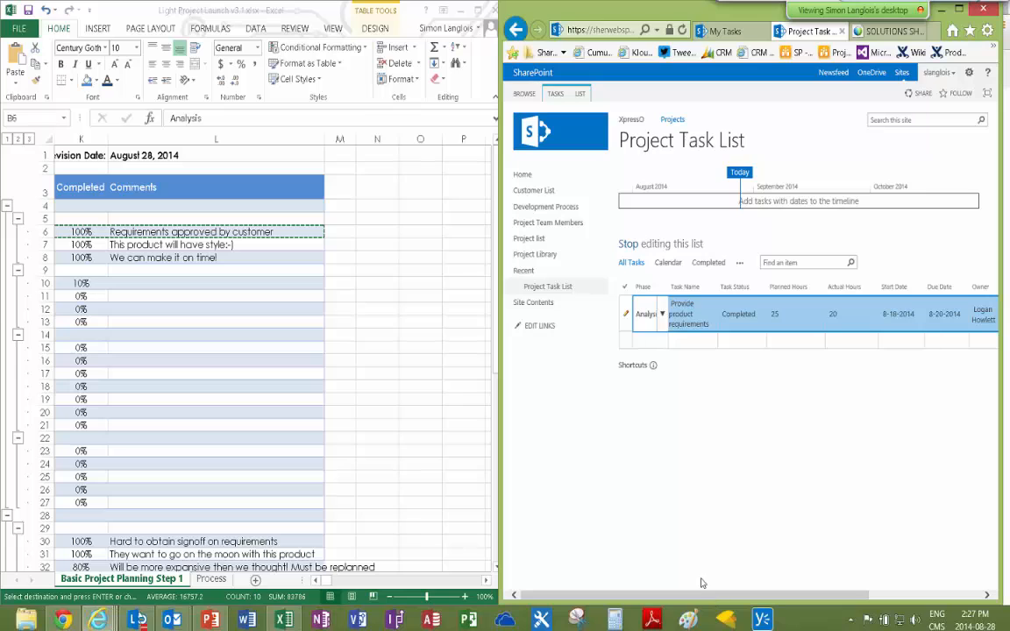
{"action": "left_click", "coordinate": [656, 341]}
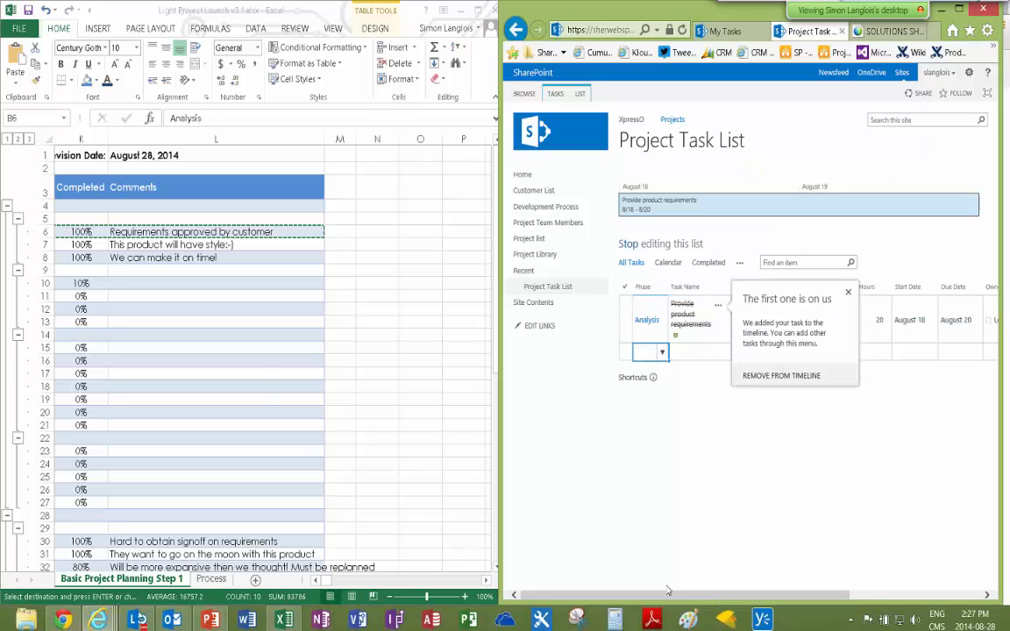
{"action": "left_click_drag", "start_coordinate": [663, 594], "coordinate": [698, 603]}
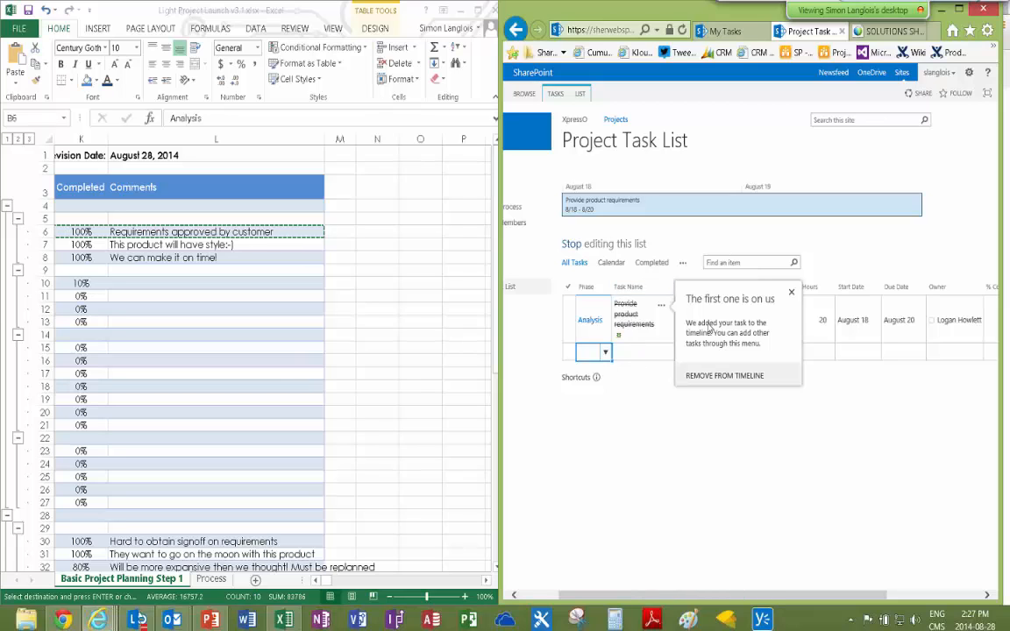
{"action": "left_click", "coordinate": [792, 294]}
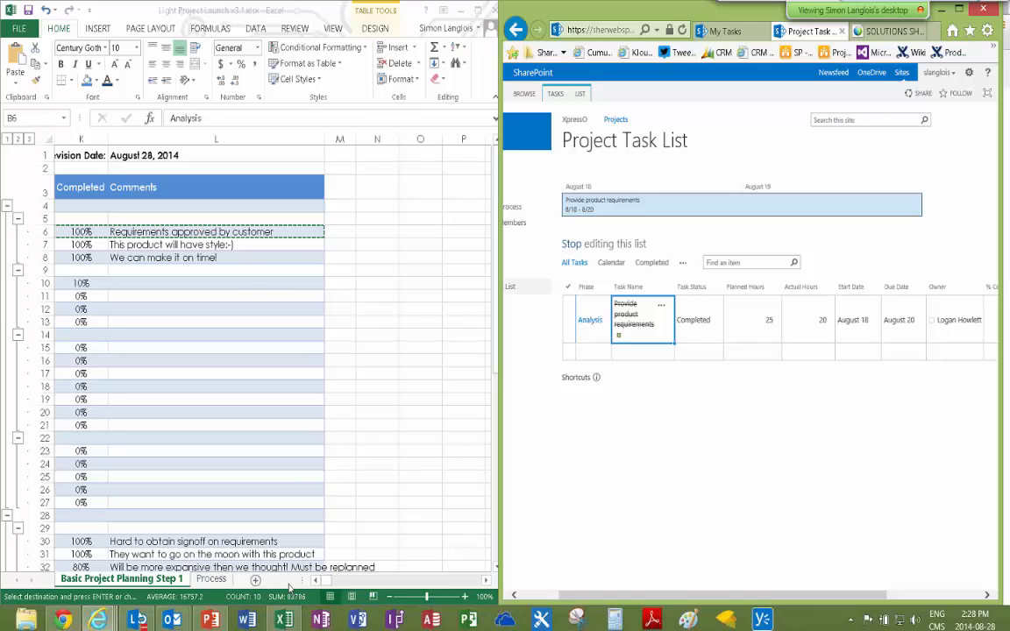
Back in Excel, enlarge the plan's window and copy the rest of the Expresso avec style tasks, cells B7 through L27
{"action": "left_click", "coordinate": [320, 582]}
{"action": "scroll", "coordinate": [317, 583], "scroll_direction": "left", "scroll_amount": 10}
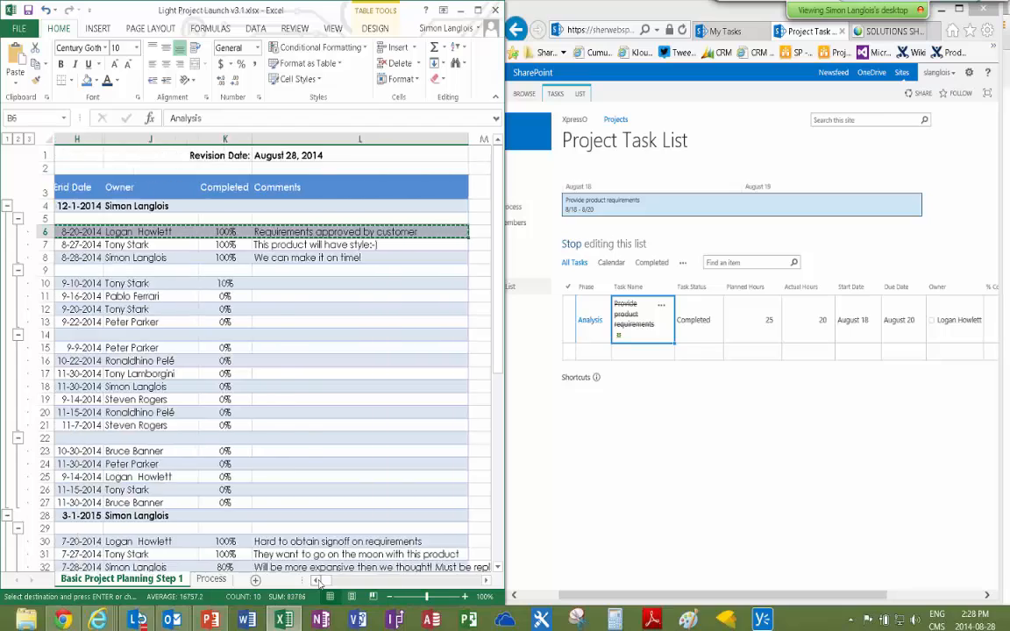
{"action": "scroll", "coordinate": [318, 583], "scroll_direction": "left", "scroll_amount": 1}
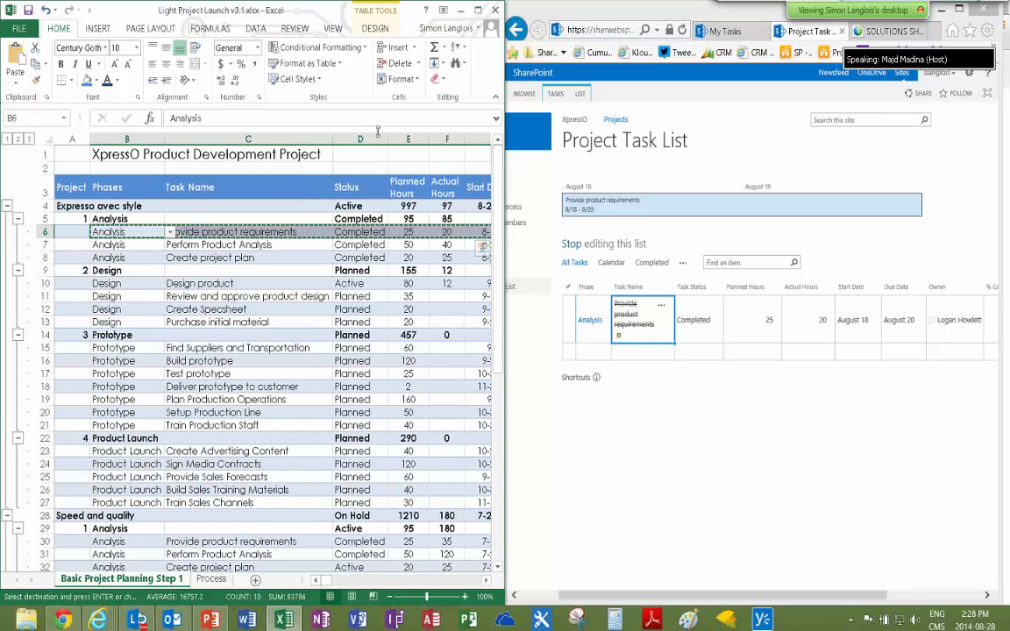
{"action": "left_click_drag", "start_coordinate": [323, 80], "coordinate": [259, 75]}
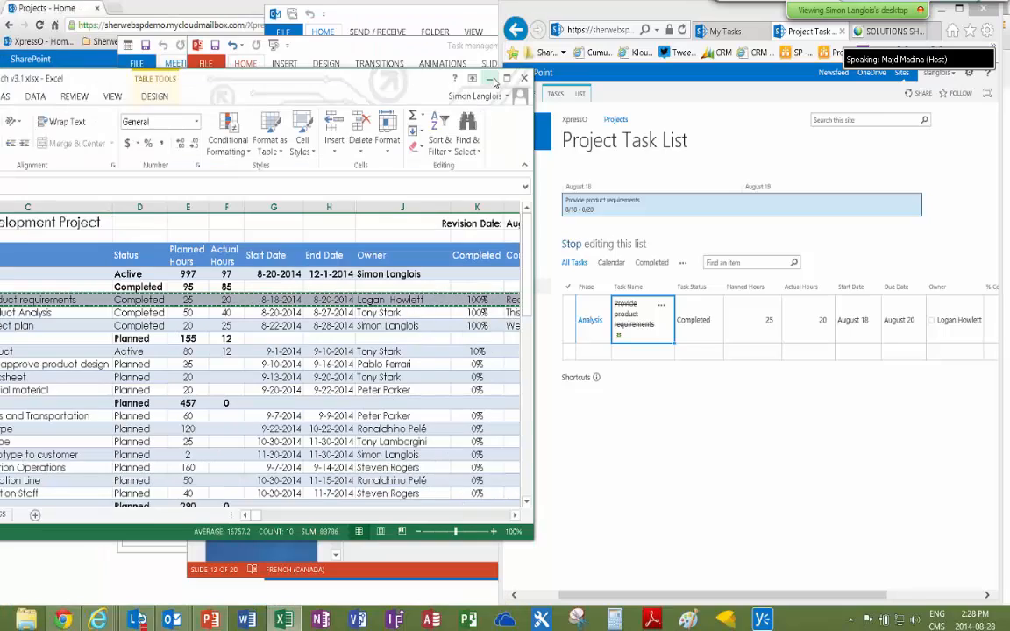
{"action": "left_click", "coordinate": [444, 72]}
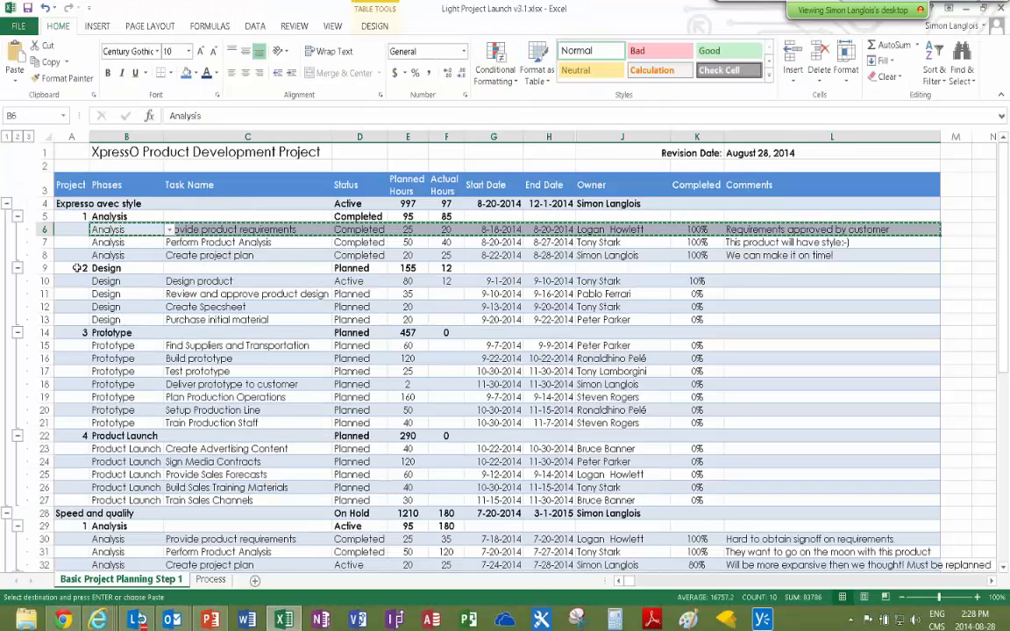
{"action": "key", "text": "Down"}
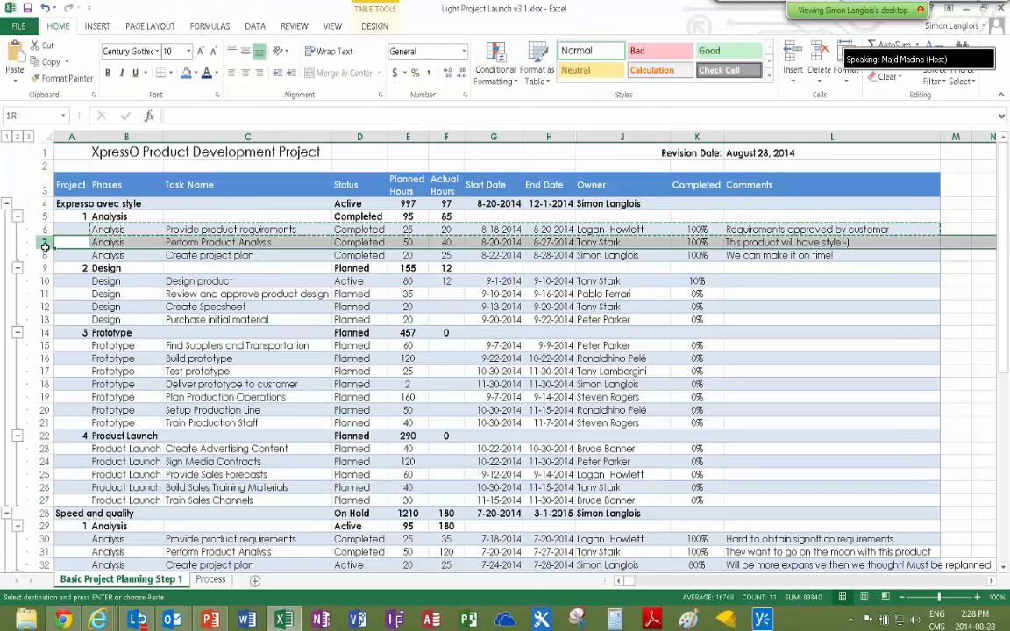
{"action": "left_click_drag", "start_coordinate": [43, 242], "coordinate": [44, 499]}
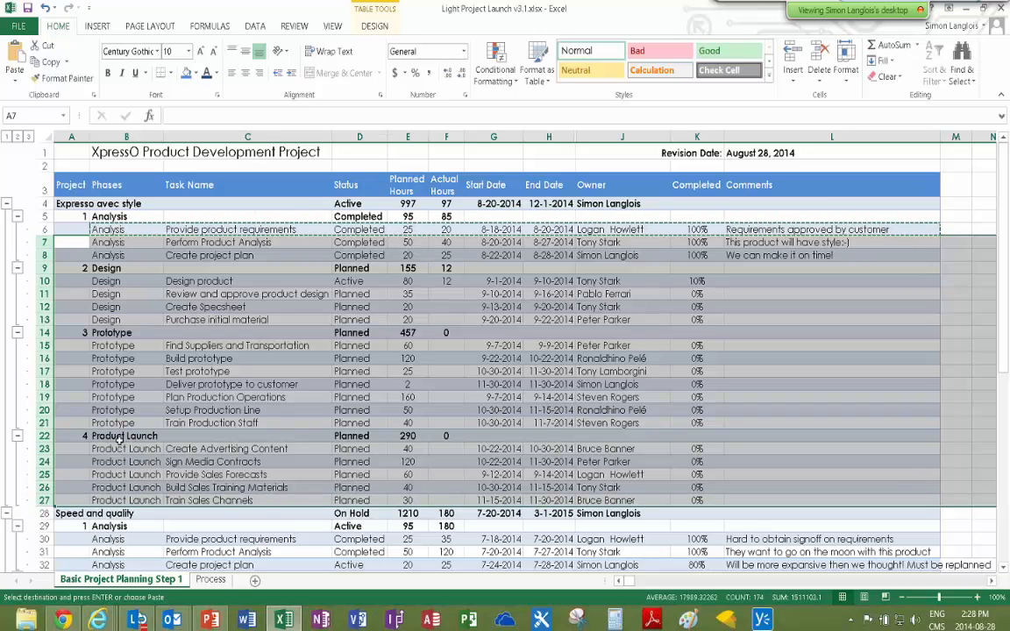
{"action": "left_click", "coordinate": [130, 242]}
{"action": "left_click_drag", "start_coordinate": [127, 242], "coordinate": [835, 499]}
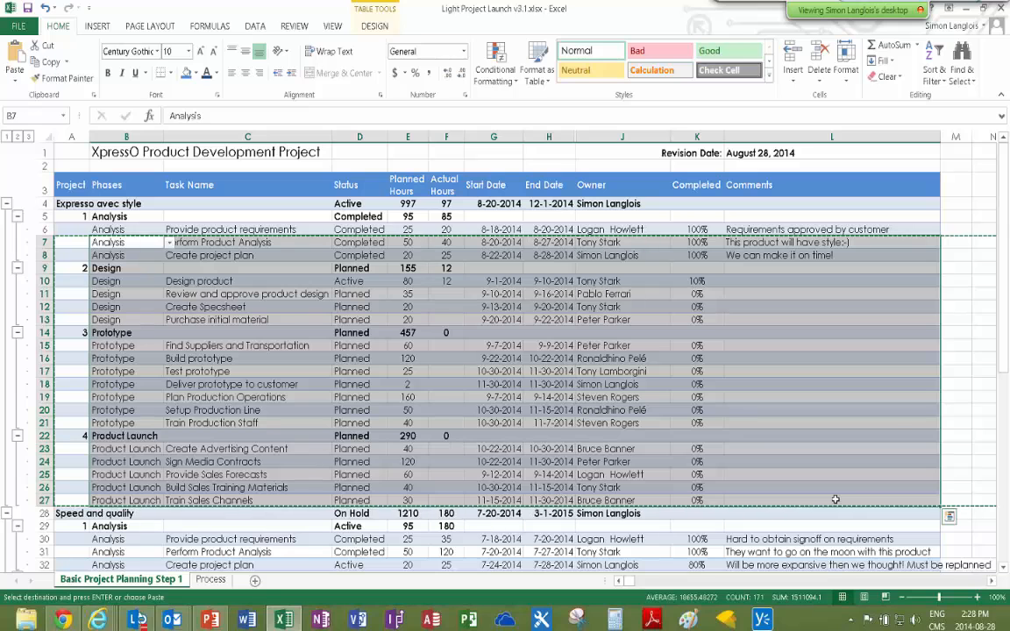
{"action": "key", "text": "ctrl+c"}
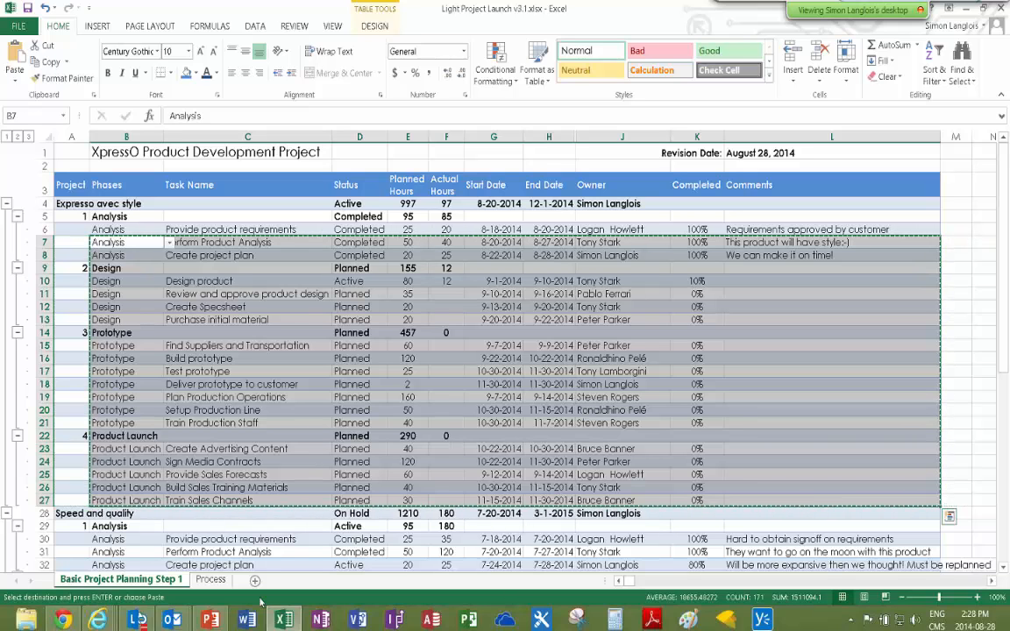
Paste the copied tasks into the SharePoint task list, starting at the empty row below Provide product requirements
{"action": "mouse_move", "coordinate": [98, 619]}
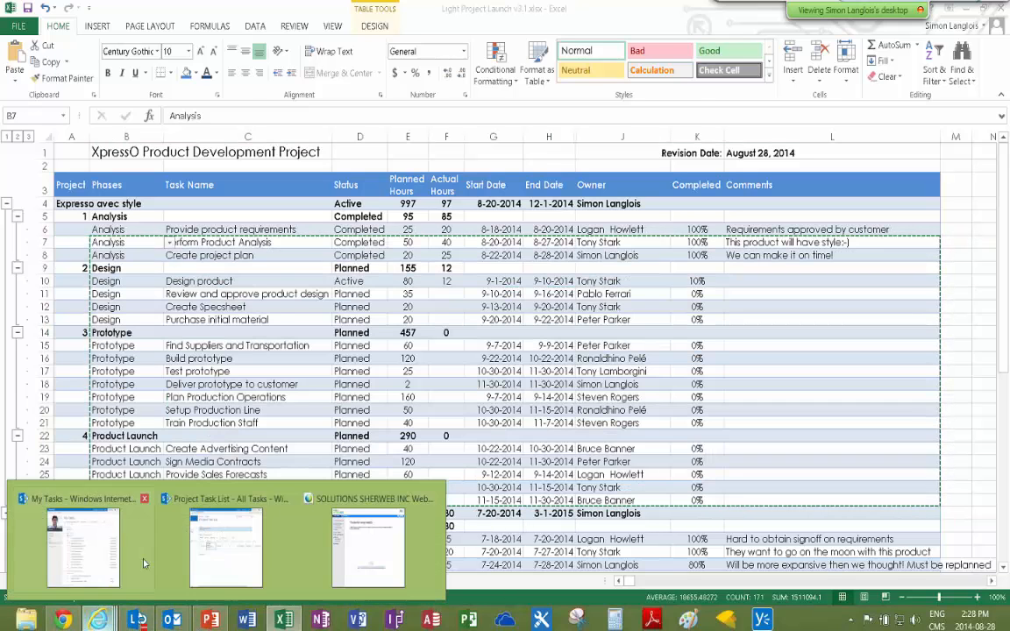
{"action": "left_click", "coordinate": [238, 576]}
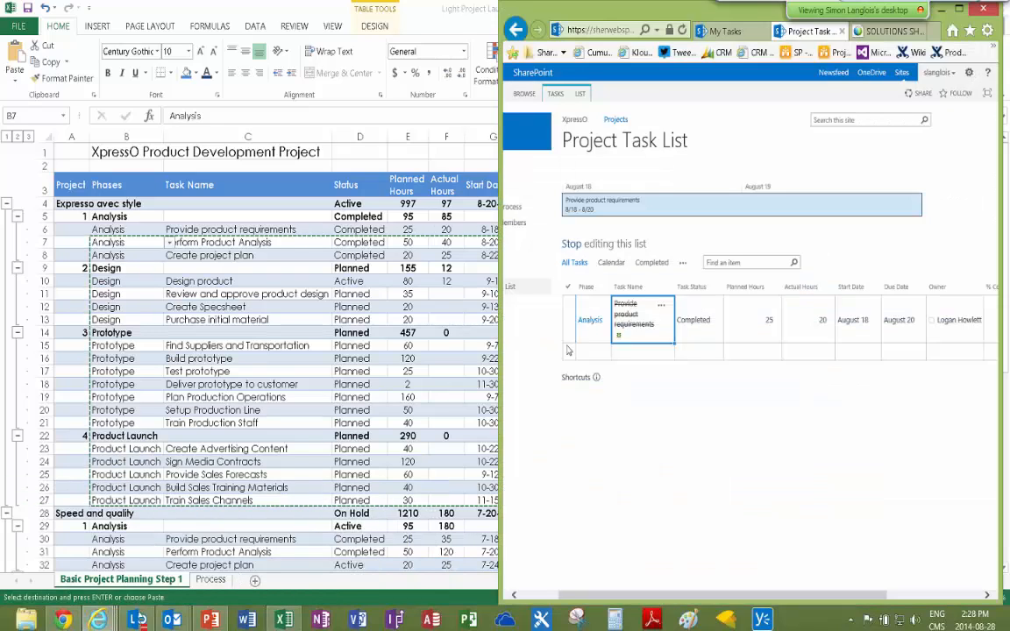
{"action": "left_click", "coordinate": [571, 353]}
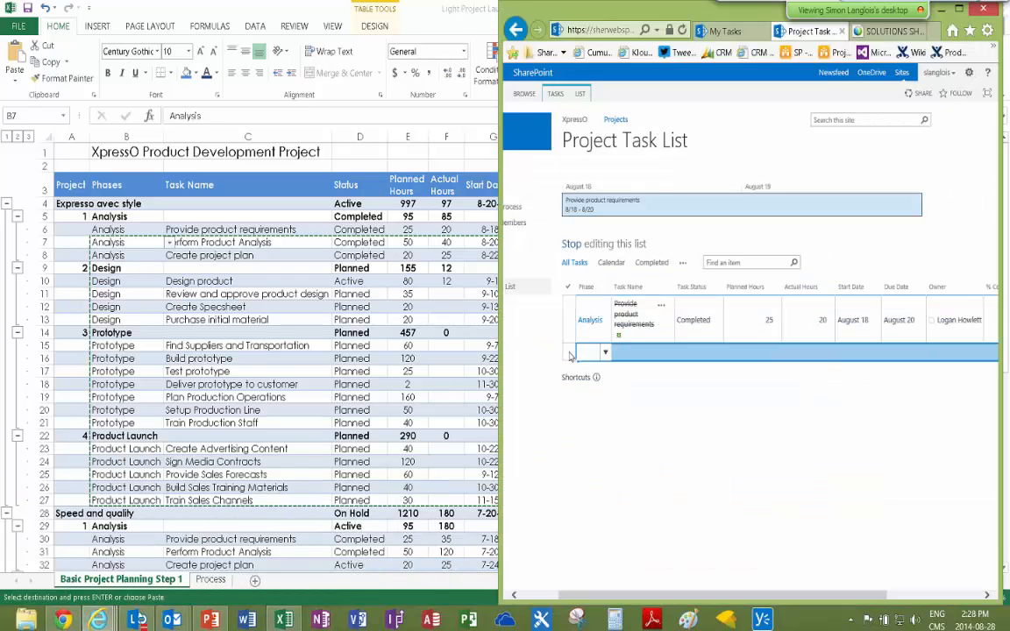
{"action": "key", "text": "ctrl+v"}
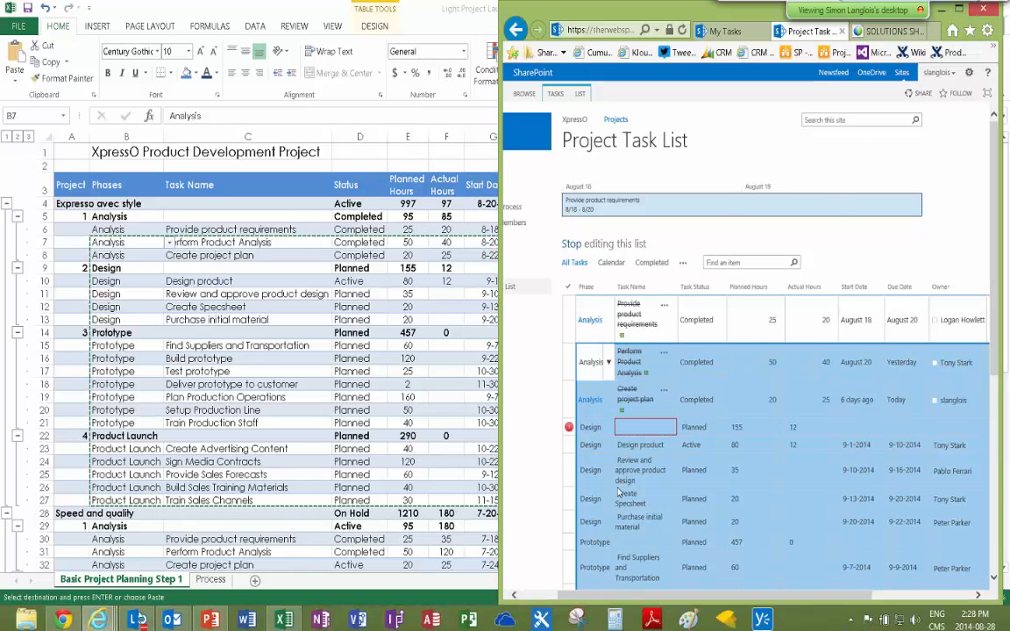
Fill in the blank task names of the Design and Prototype phase rows with Design and Prototype, maximizing the browser window
{"action": "left_click", "coordinate": [645, 427]}
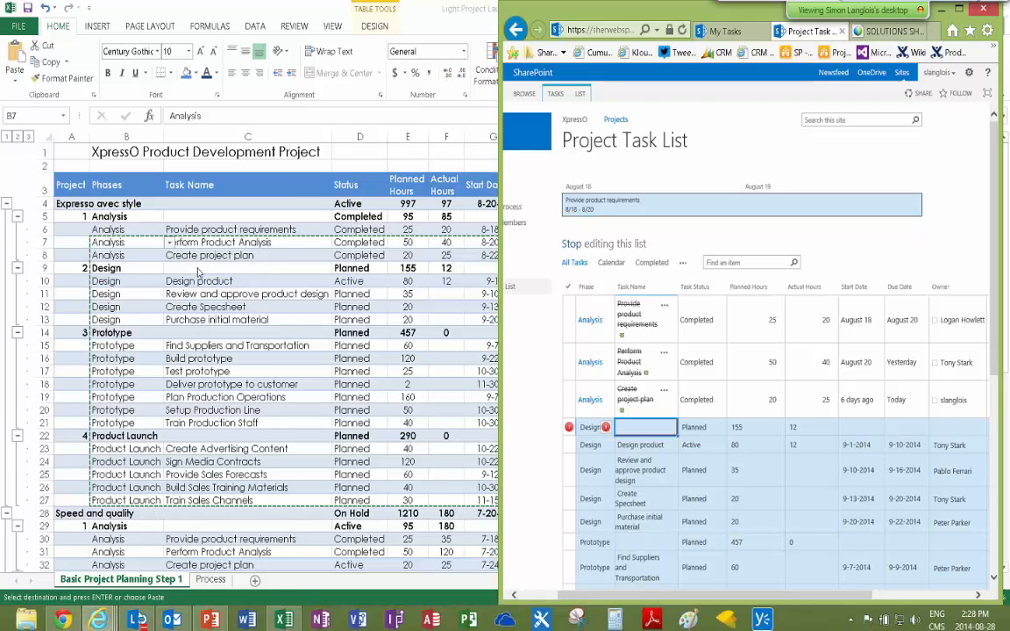
{"action": "left_click", "coordinate": [636, 425]}
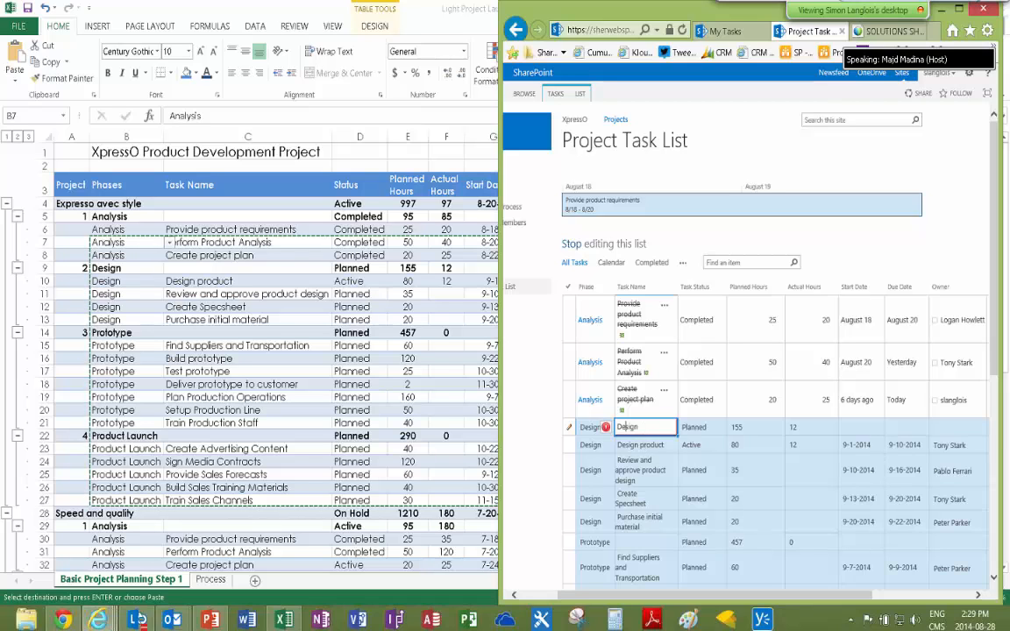
{"action": "left_click", "coordinate": [959, 8]}
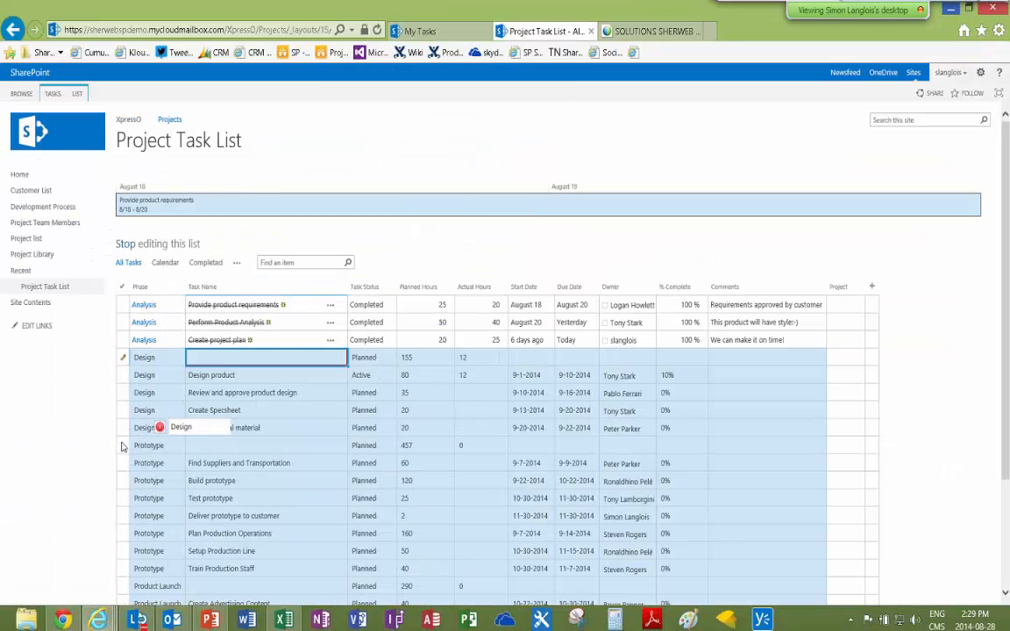
{"action": "left_click", "coordinate": [211, 447]}
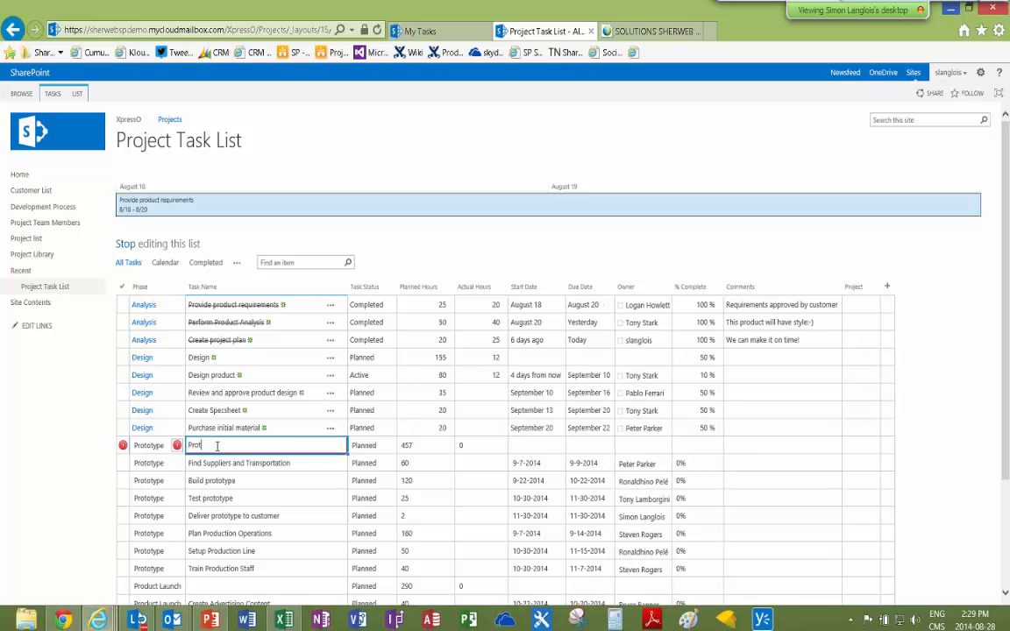
{"action": "type", "text": "Prototype"}
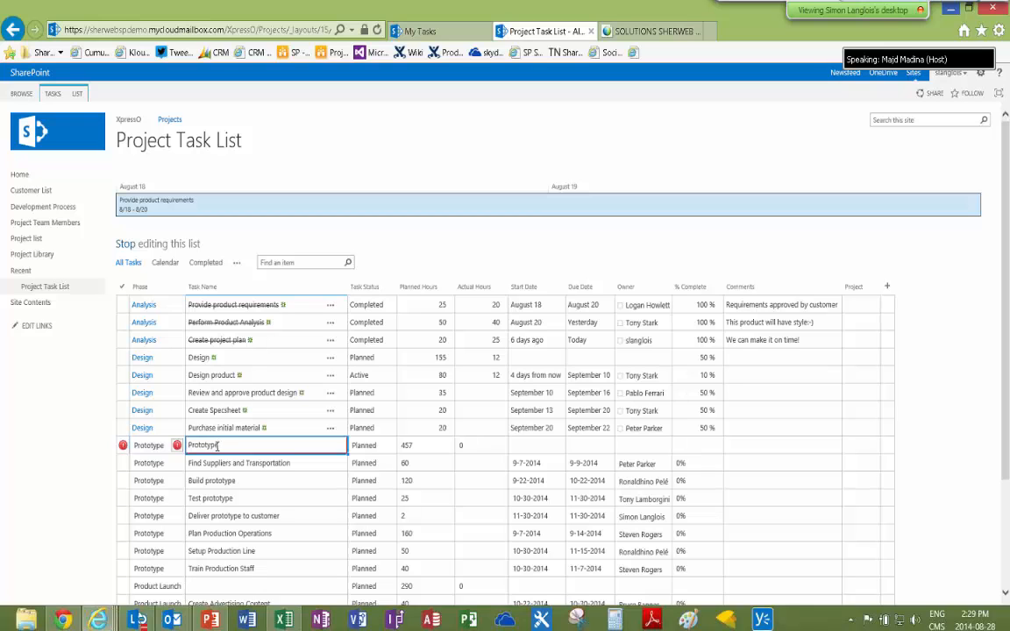
Enter Product Launch as the missing task name in the Product Launch phase row and commit it
{"action": "scroll", "coordinate": [236, 451], "scroll_direction": "down", "scroll_amount": 3}
{"action": "left_click", "coordinate": [220, 436]}
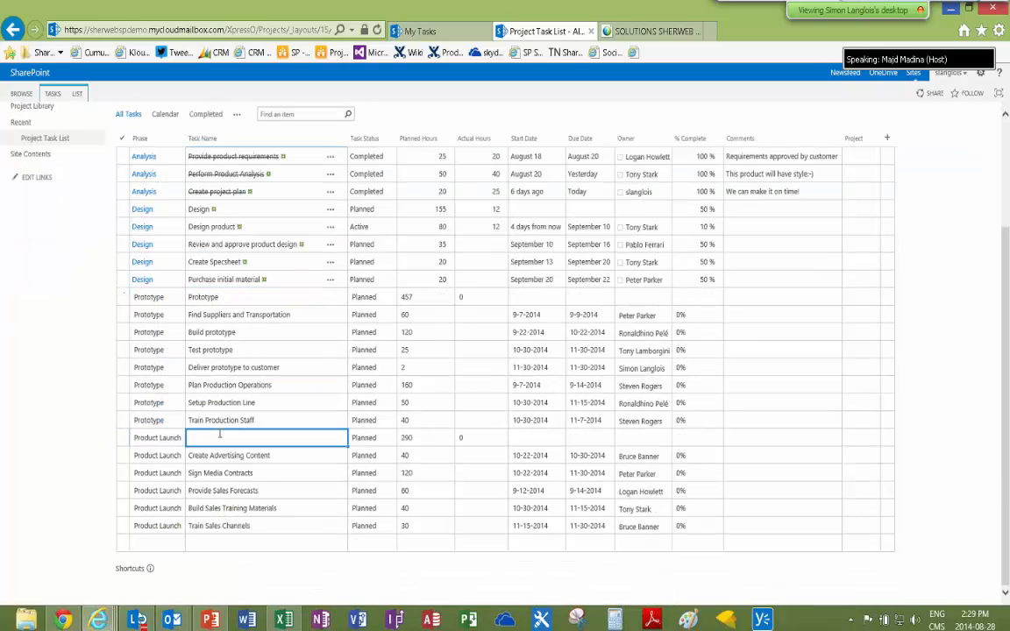
{"action": "type", "text": "Prod"}
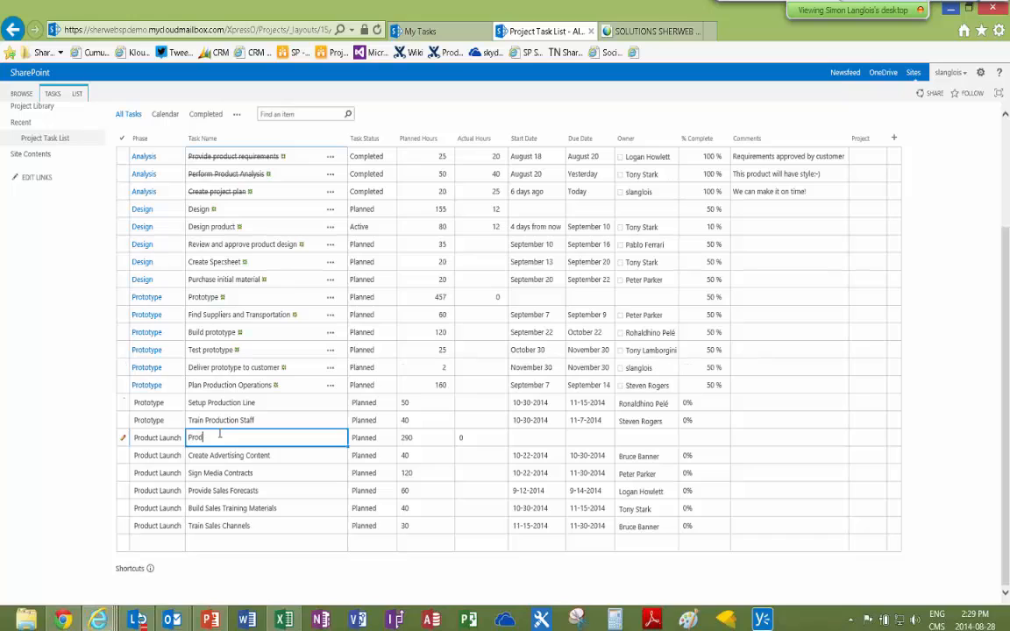
{"action": "type", "text": "uct"}
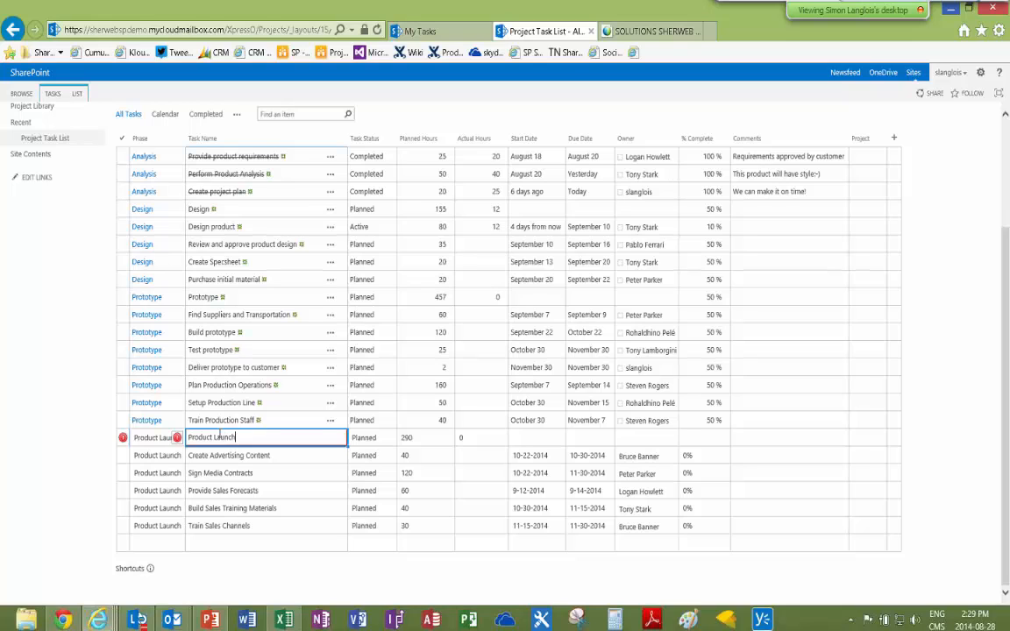
{"action": "type", "text": "Launch"}
{"action": "key", "text": "Return"}
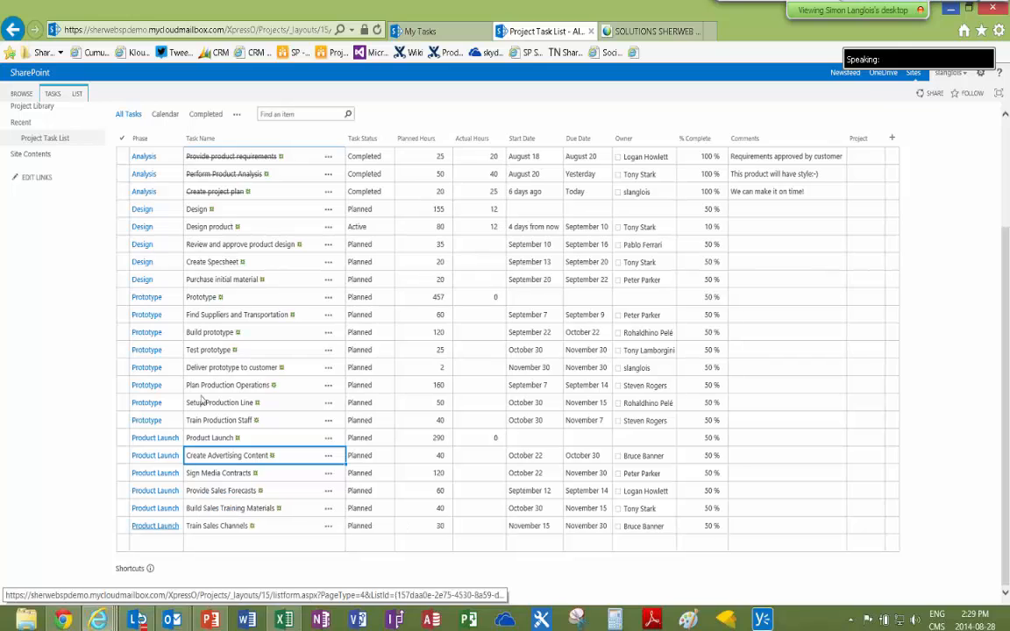
{"action": "left_click", "coordinate": [131, 156]}
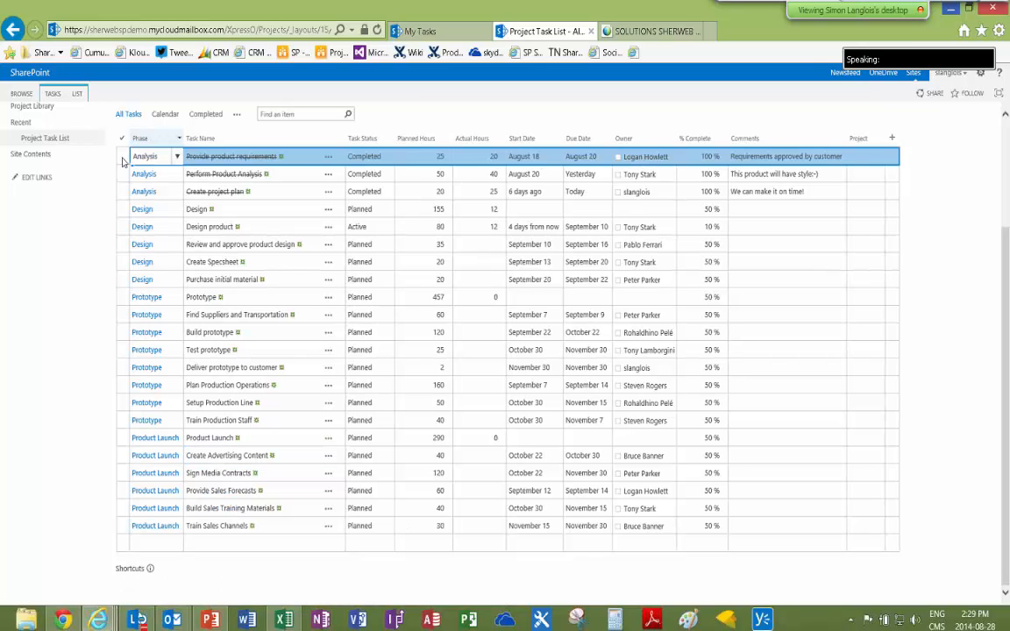
{"action": "scroll", "coordinate": [123, 162], "scroll_direction": "up", "scroll_amount": 3}
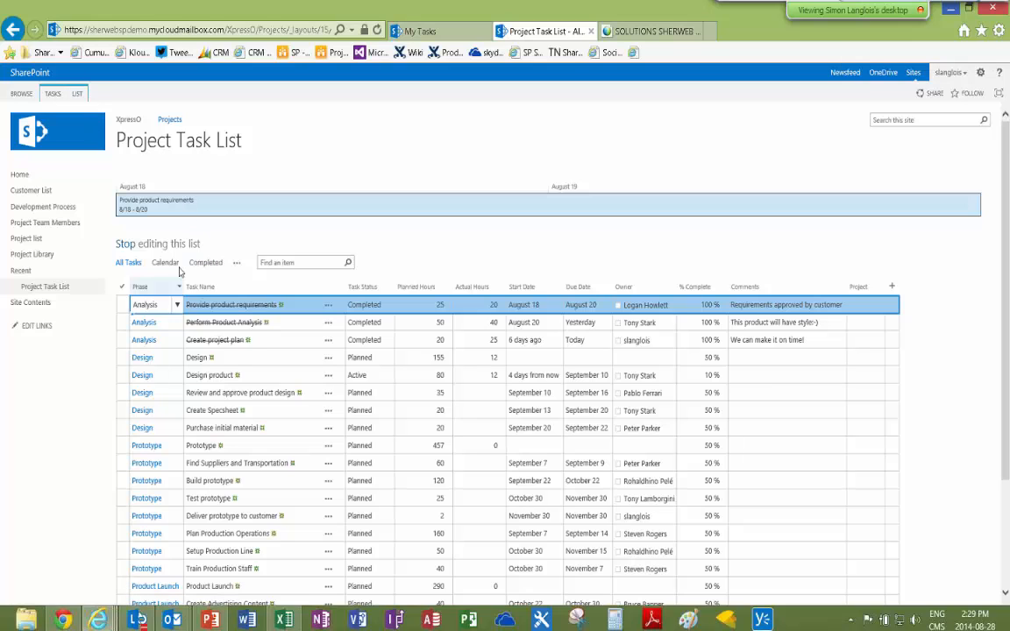
{"action": "left_click", "coordinate": [54, 93]}
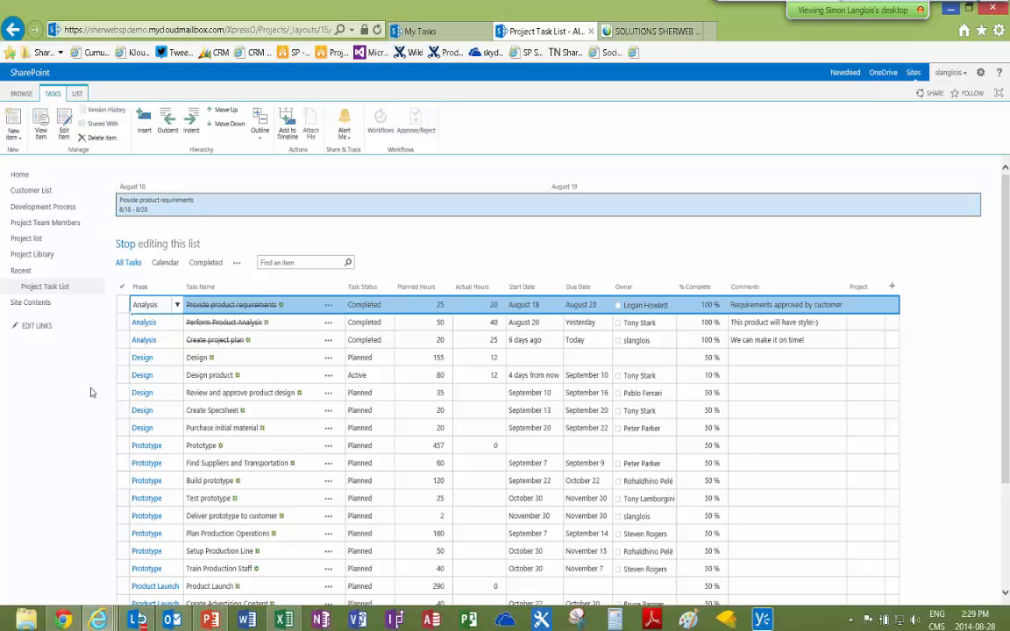
{"action": "scroll", "coordinate": [91, 392], "scroll_direction": "down", "scroll_amount": 1}
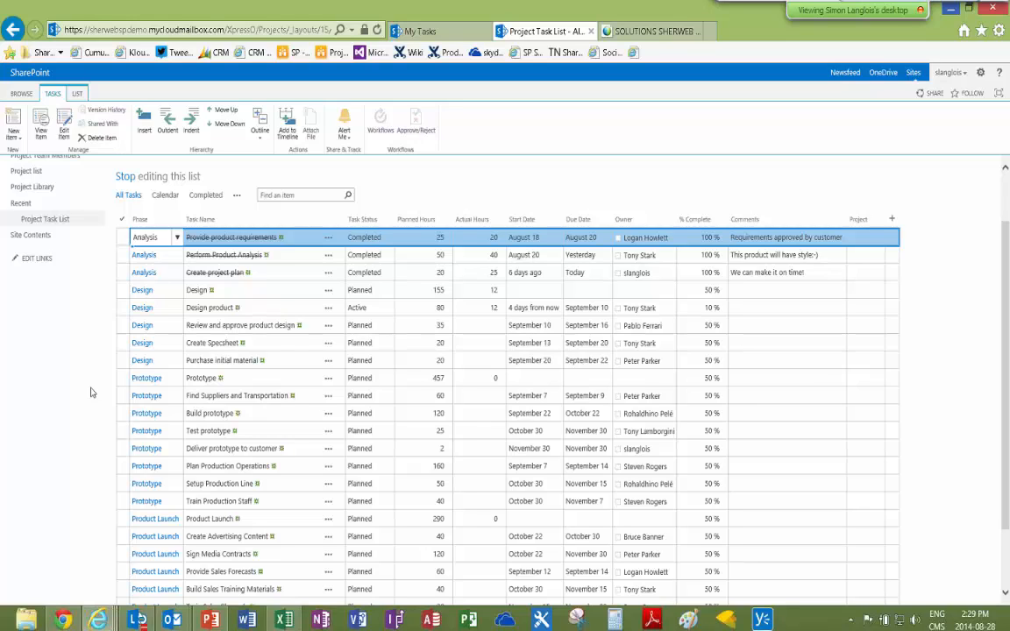
{"action": "scroll", "coordinate": [90, 392], "scroll_direction": "up", "scroll_amount": 1}
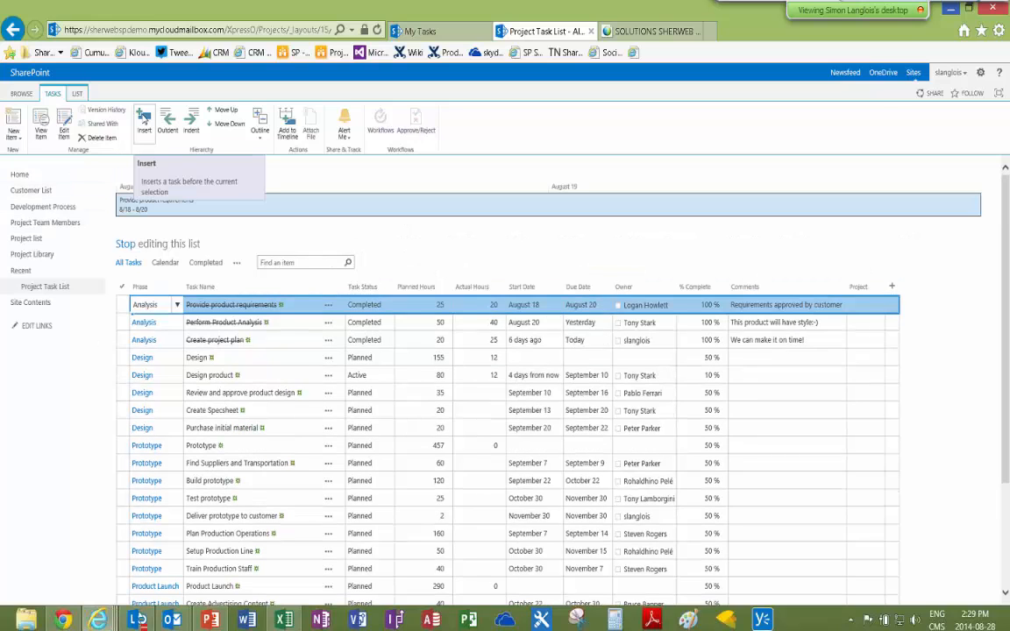
{"action": "left_click", "coordinate": [143, 120]}
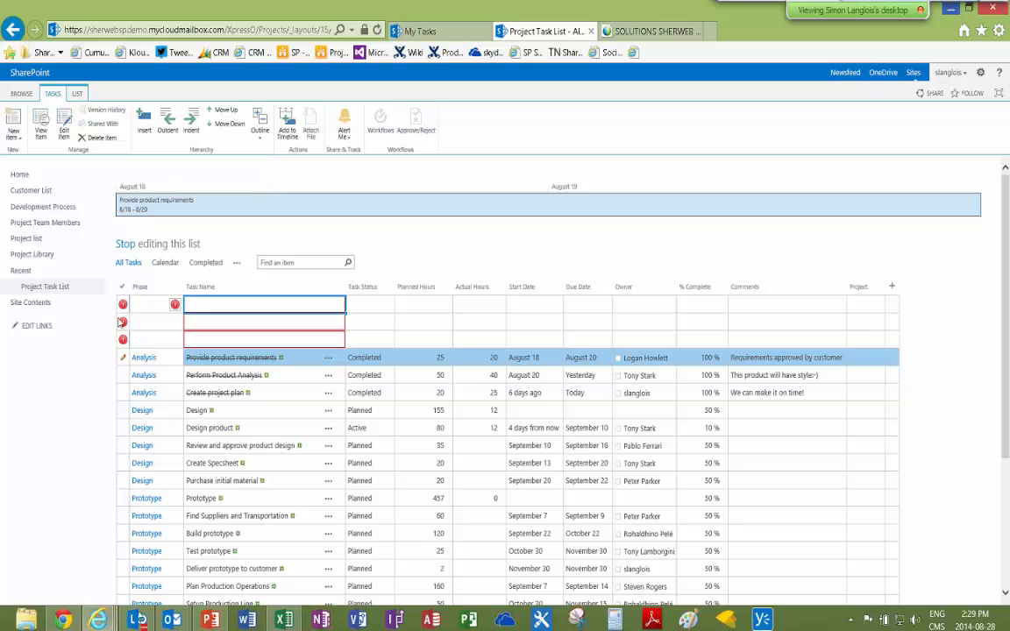
{"action": "left_click", "coordinate": [132, 244]}
{"action": "left_click", "coordinate": [522, 353]}
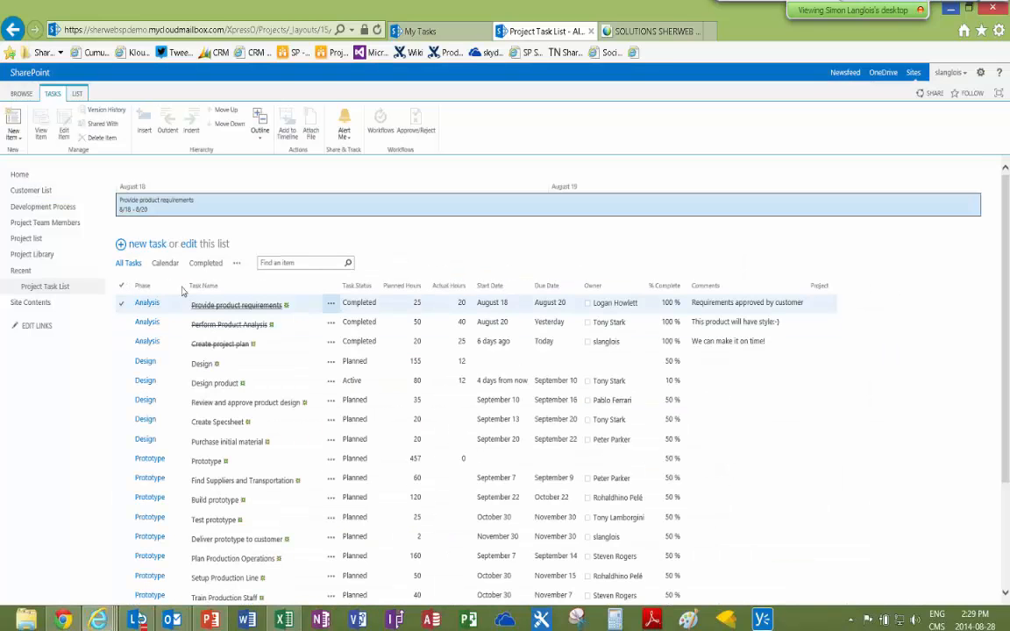
Try to insert a task above Provide product requirements with both its phase and task name set to Analysis, and stop editing the list
{"action": "left_click", "coordinate": [122, 304]}
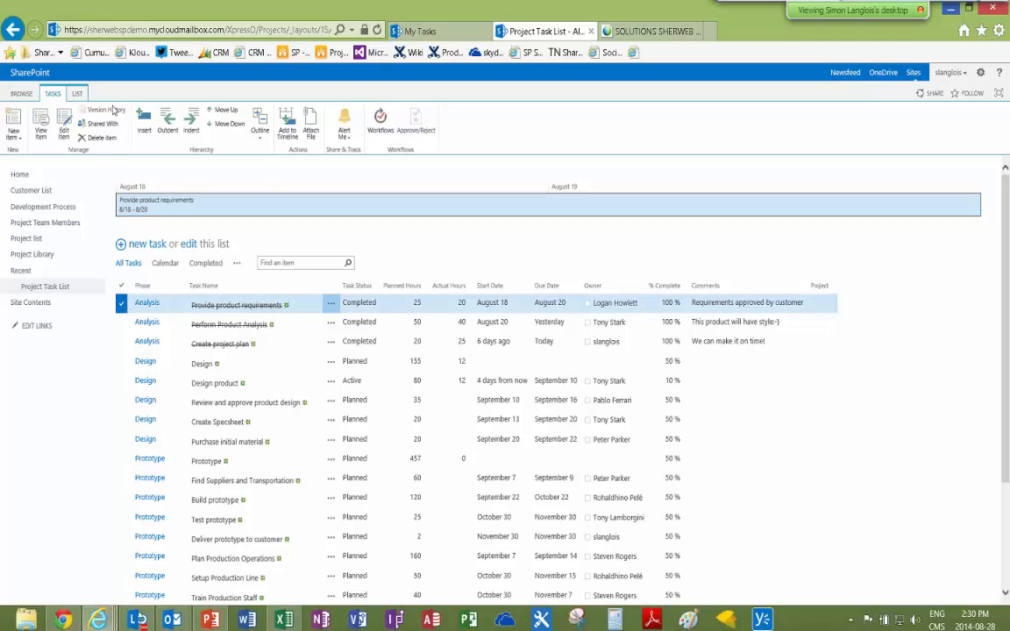
{"action": "left_click", "coordinate": [141, 129]}
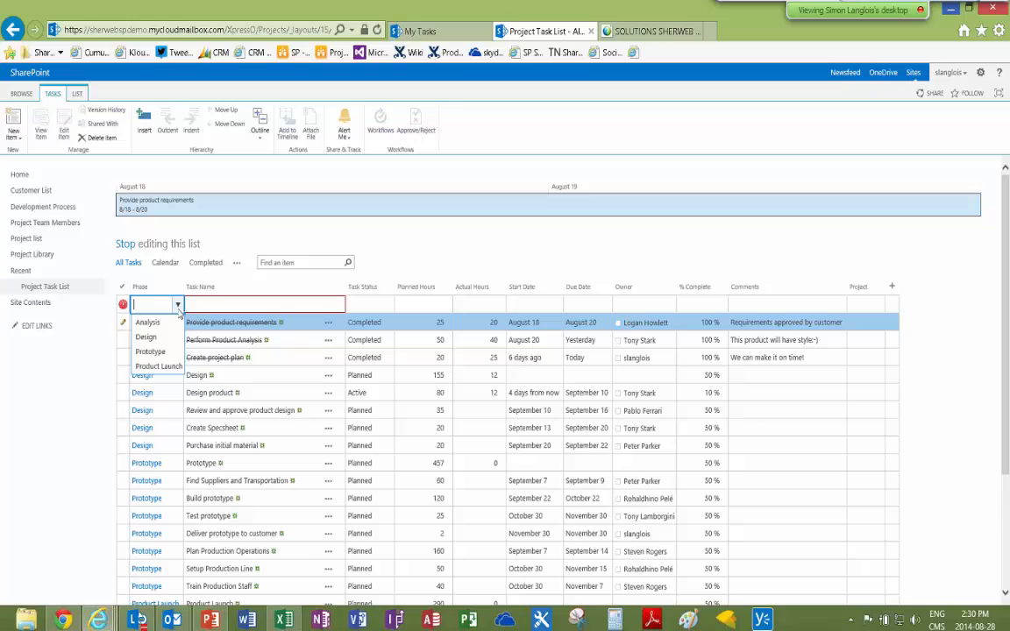
{"action": "left_click", "coordinate": [151, 322]}
{"action": "left_click", "coordinate": [200, 303]}
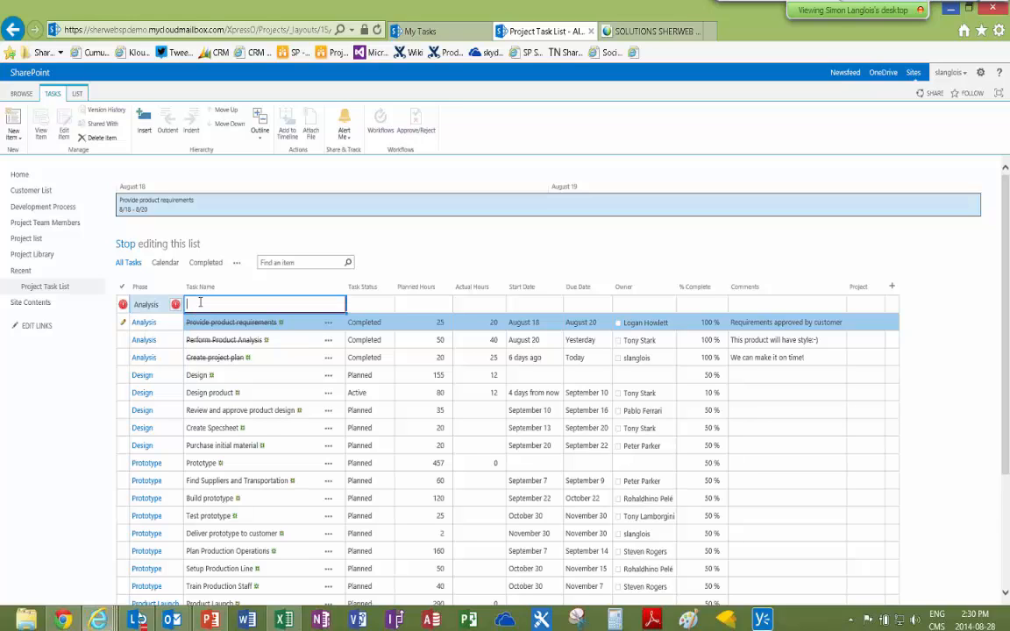
{"action": "type", "text": "Analysis"}
{"action": "left_click", "coordinate": [122, 342]}
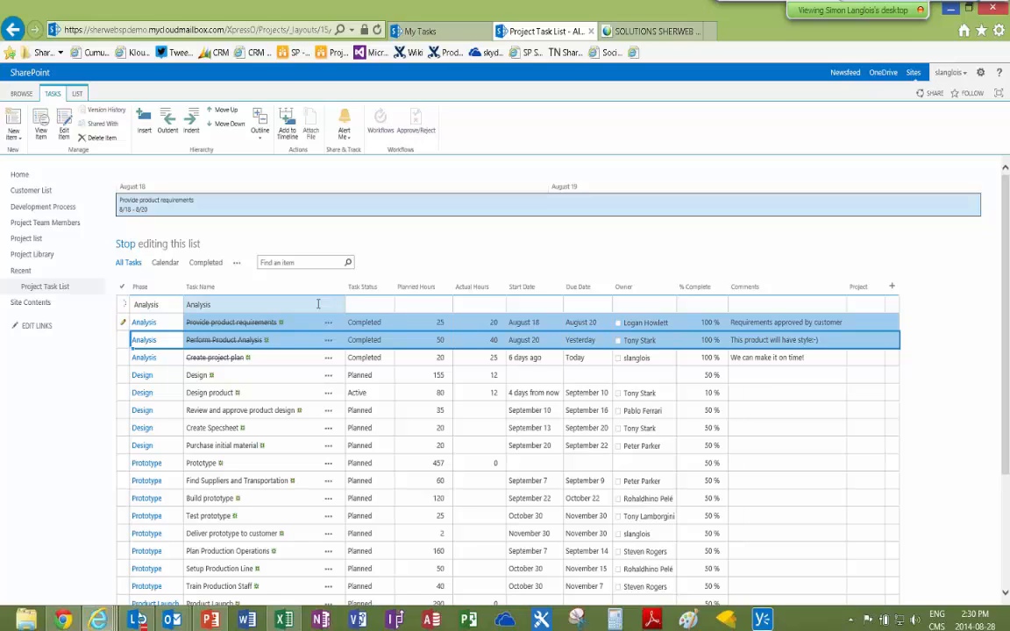
{"action": "left_click", "coordinate": [124, 361]}
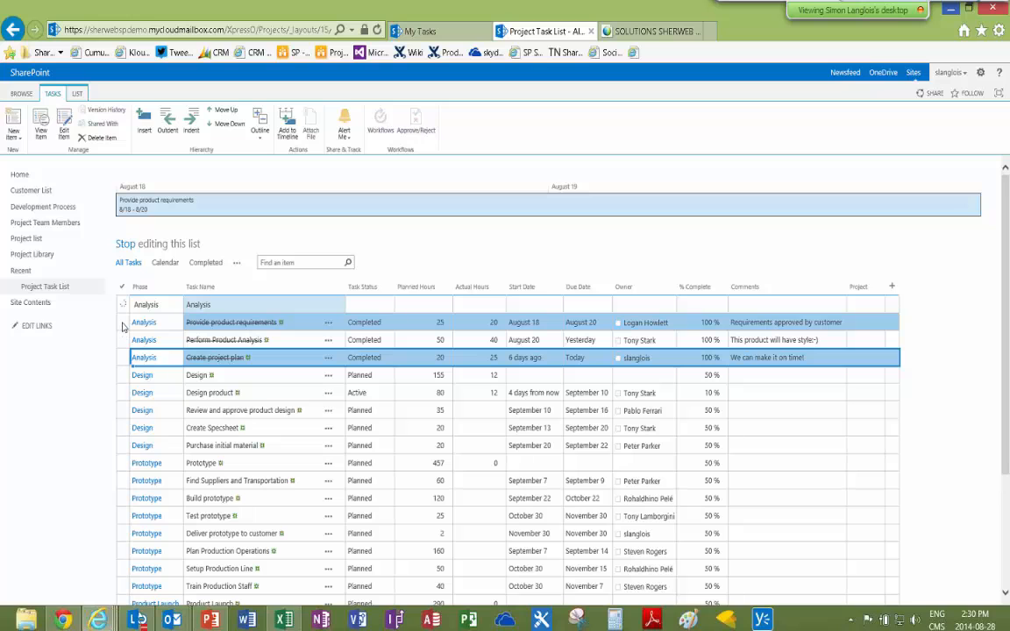
{"action": "left_click", "coordinate": [123, 326]}
{"action": "left_click", "coordinate": [362, 307]}
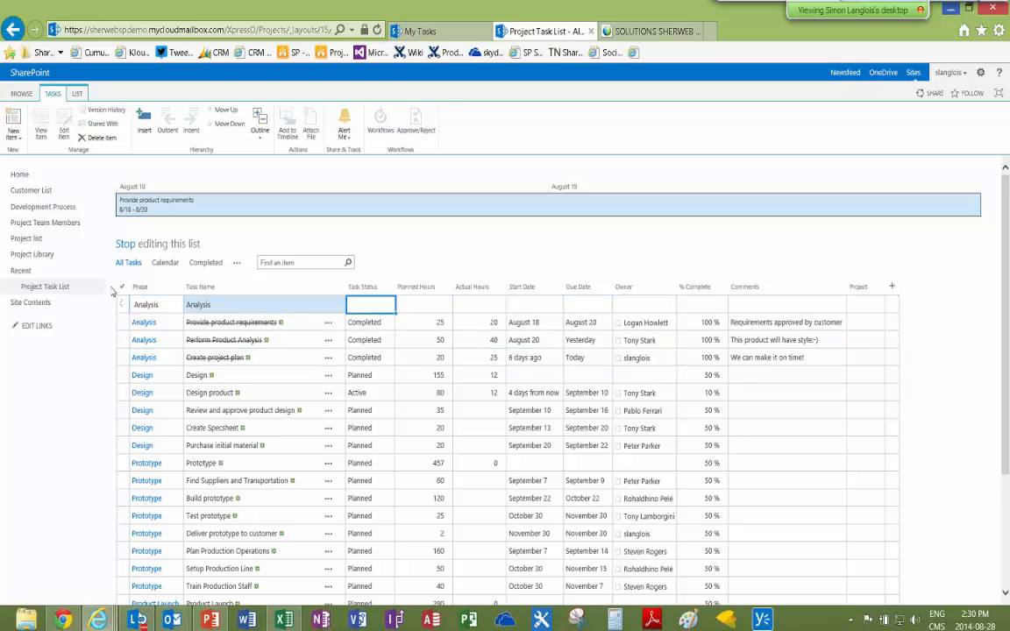
{"action": "left_click", "coordinate": [125, 244]}
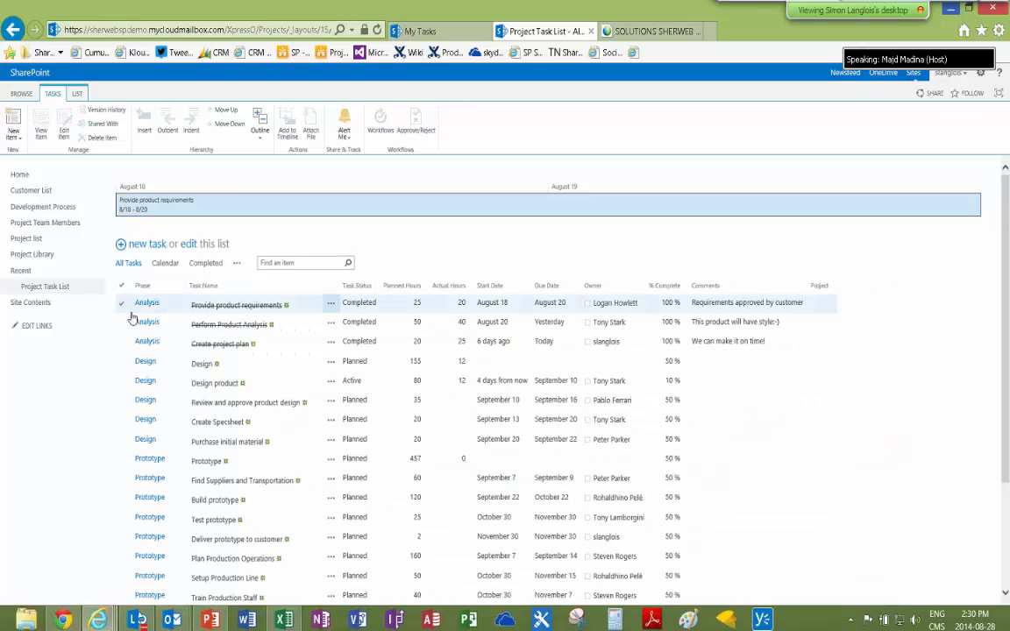
Put the task list back into editing mode and open the Project choices for the Provide product requirements task
{"action": "scroll", "coordinate": [132, 318], "scroll_direction": "down", "scroll_amount": 3}
{"action": "scroll", "coordinate": [133, 318], "scroll_direction": "up", "scroll_amount": 3}
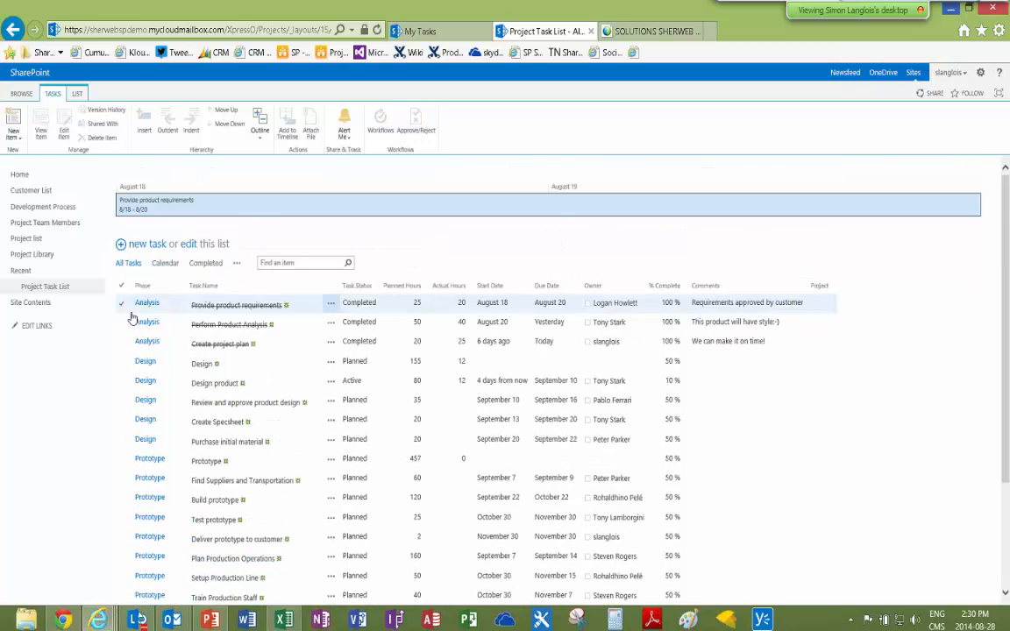
{"action": "scroll", "coordinate": [132, 319], "scroll_direction": "down", "scroll_amount": 2}
{"action": "scroll", "coordinate": [132, 318], "scroll_direction": "down", "scroll_amount": 1}
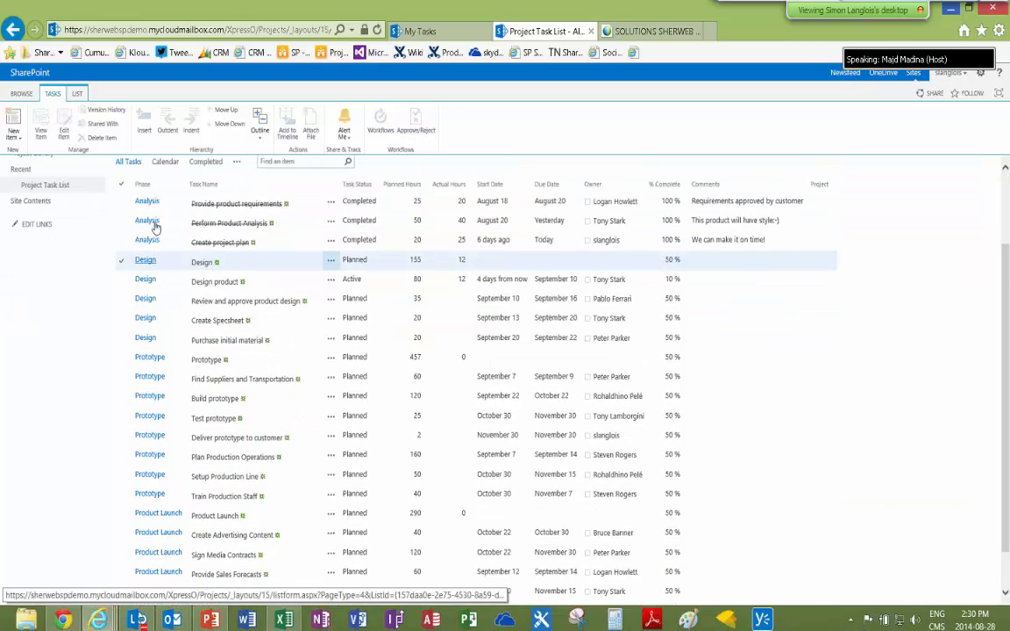
{"action": "scroll", "coordinate": [154, 228], "scroll_direction": "up", "scroll_amount": 1}
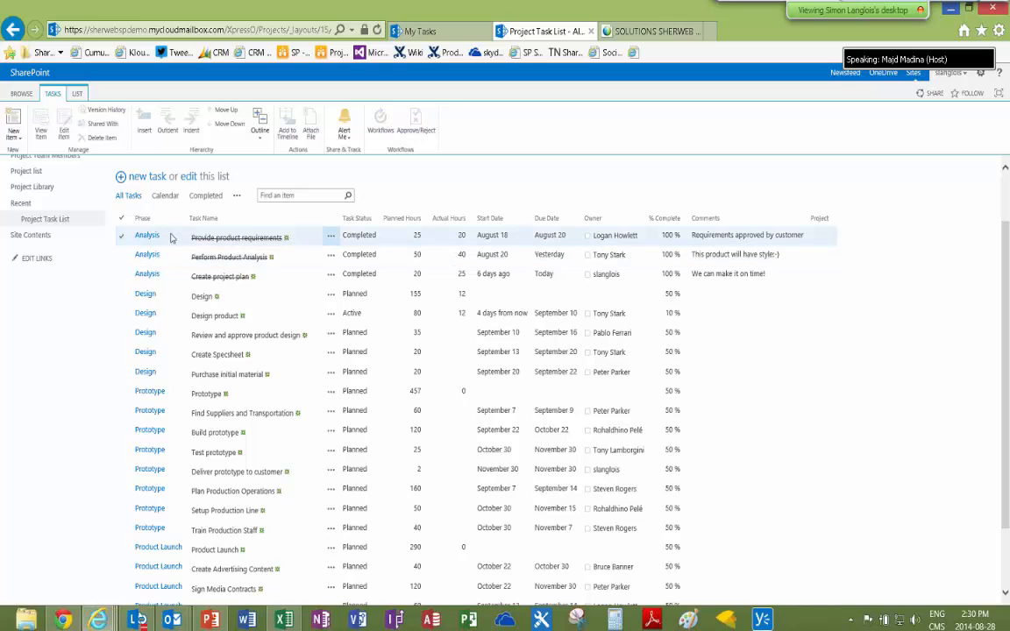
{"action": "scroll", "coordinate": [151, 254], "scroll_direction": "down", "scroll_amount": 2}
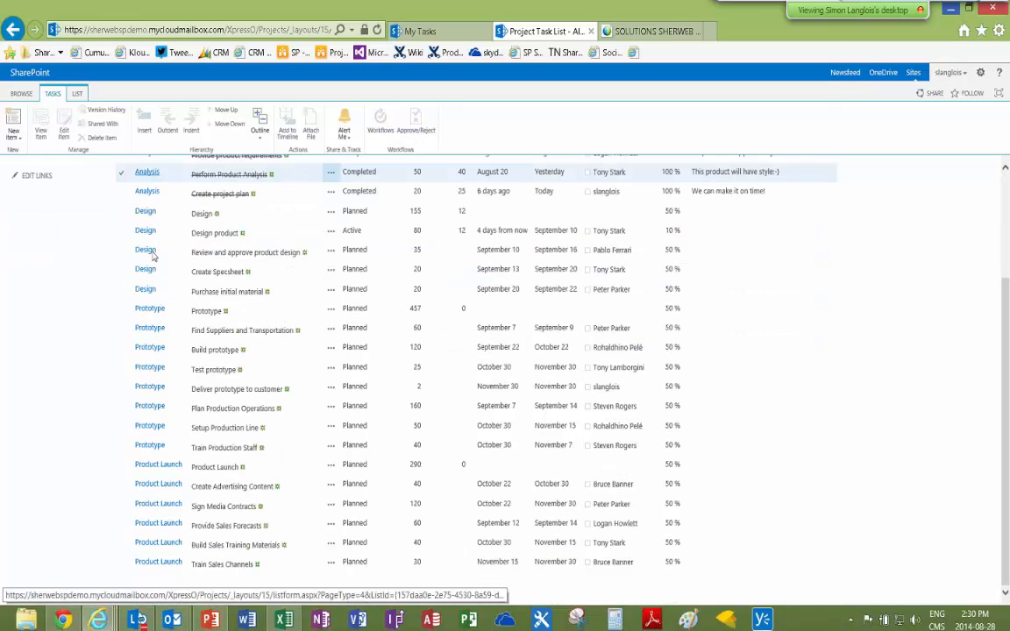
{"action": "scroll", "coordinate": [153, 255], "scroll_direction": "up", "scroll_amount": 4}
{"action": "left_click", "coordinate": [180, 243]}
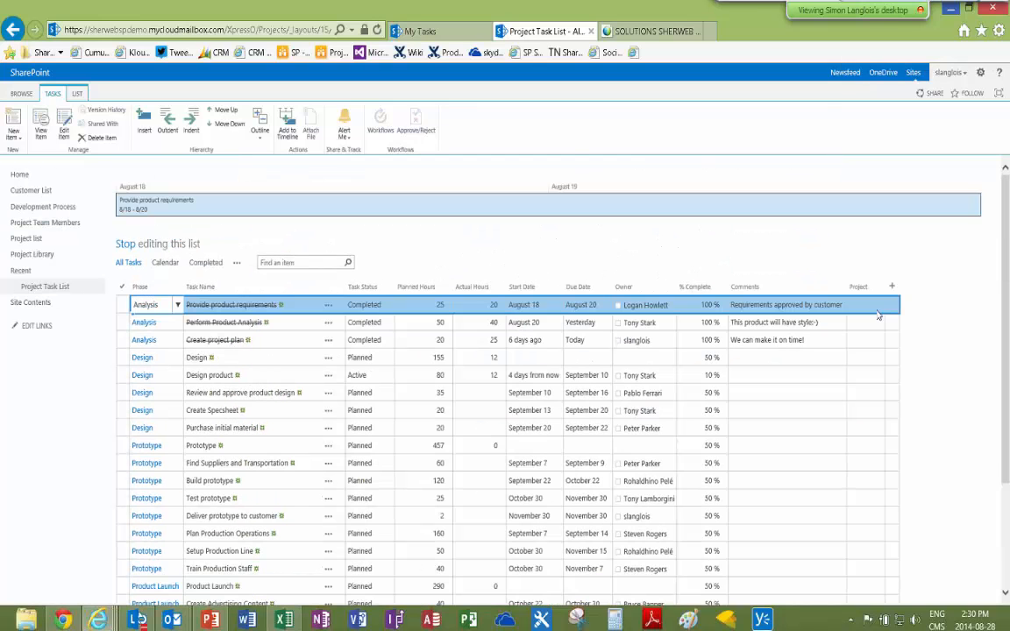
{"action": "left_click", "coordinate": [868, 305]}
{"action": "left_click", "coordinate": [880, 305]}
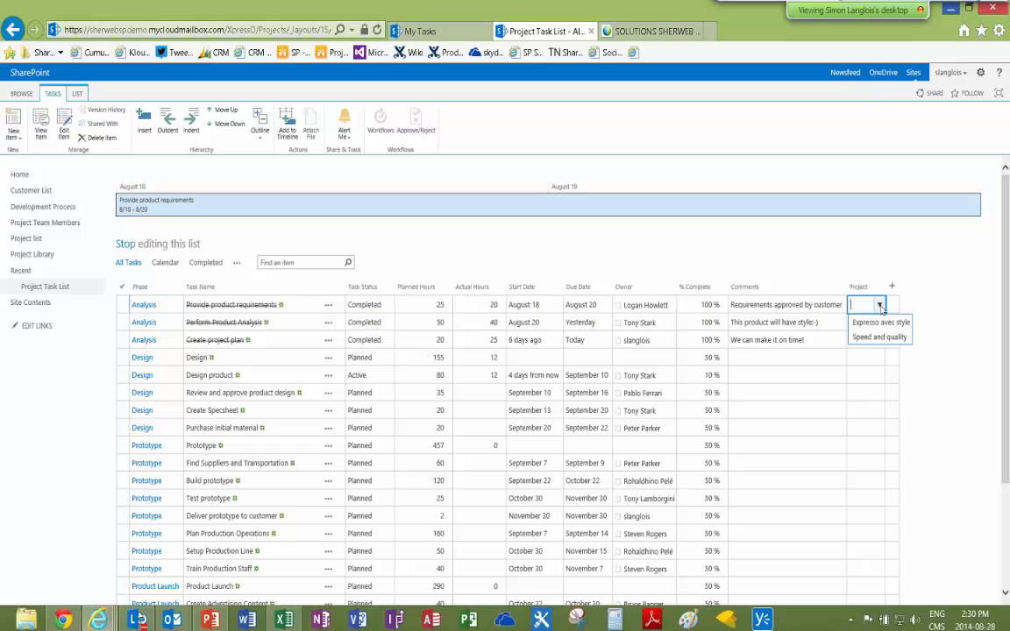
Set the Project of Provide product requirements to Expresso avec style and fill it down through Sign Media Contracts
{"action": "left_click", "coordinate": [880, 321]}
{"action": "left_click", "coordinate": [876, 321]}
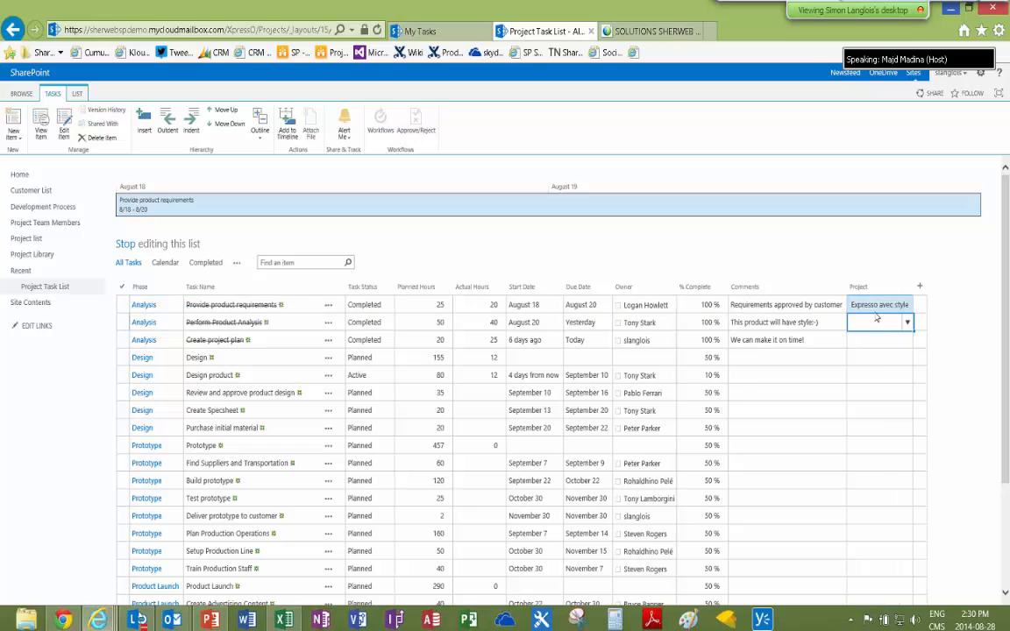
{"action": "left_click", "coordinate": [879, 307]}
{"action": "left_click_drag", "start_coordinate": [914, 313], "coordinate": [910, 624]}
{"action": "scroll", "coordinate": [780, 487], "scroll_direction": "down", "scroll_amount": 3}
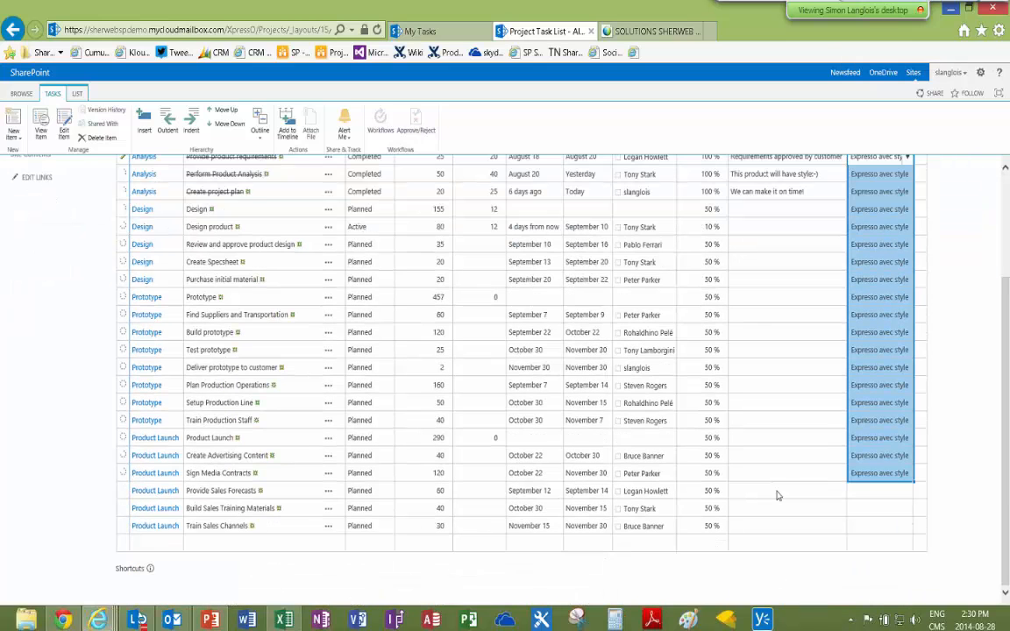
Extend the Expresso avec style project value to the last three Product Launch tasks
{"action": "left_click", "coordinate": [908, 478]}
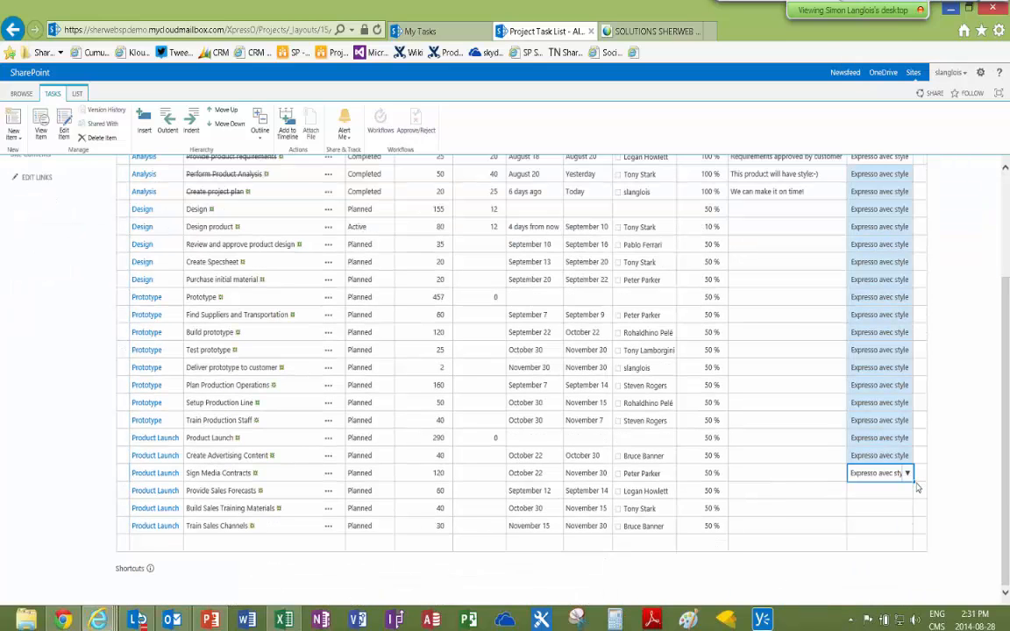
{"action": "left_click_drag", "start_coordinate": [911, 481], "coordinate": [906, 526]}
{"action": "left_click", "coordinate": [792, 489]}
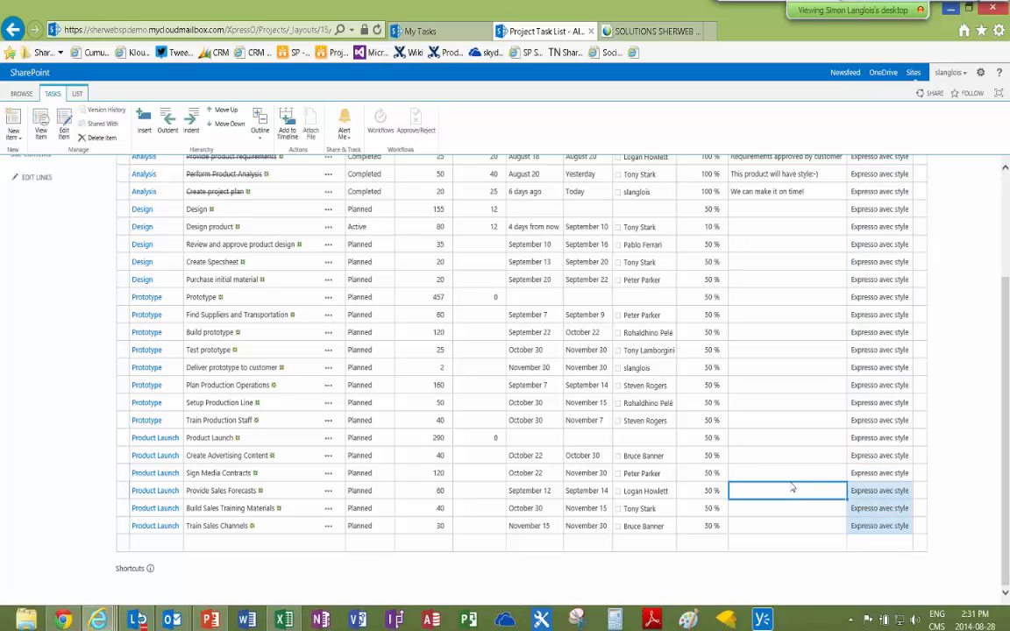
{"action": "scroll", "coordinate": [792, 489], "scroll_direction": "up", "scroll_amount": 5}
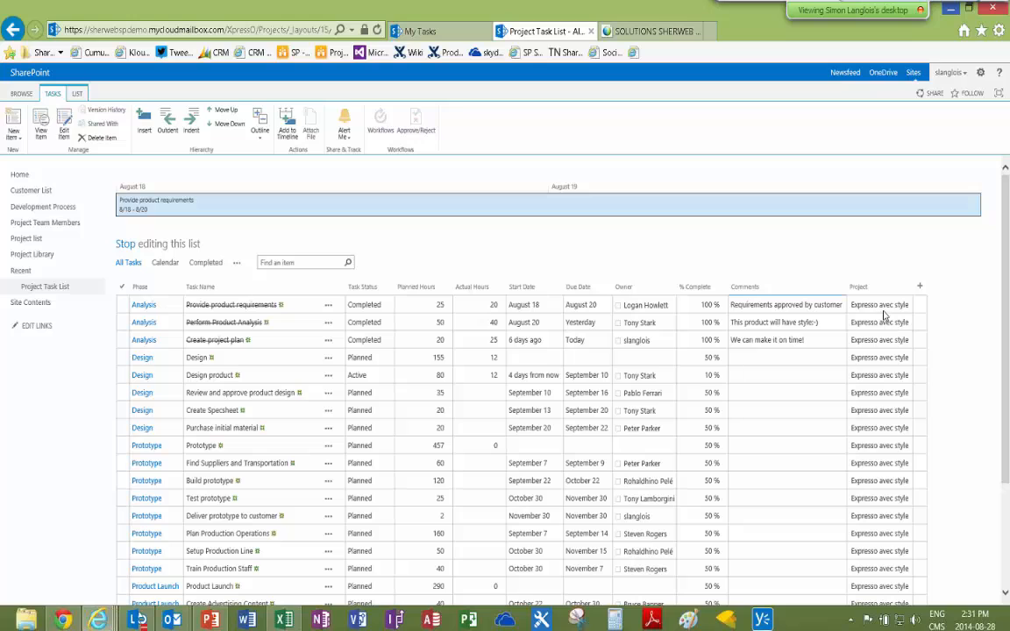
{"action": "left_click", "coordinate": [881, 307]}
{"action": "left_click", "coordinate": [806, 394]}
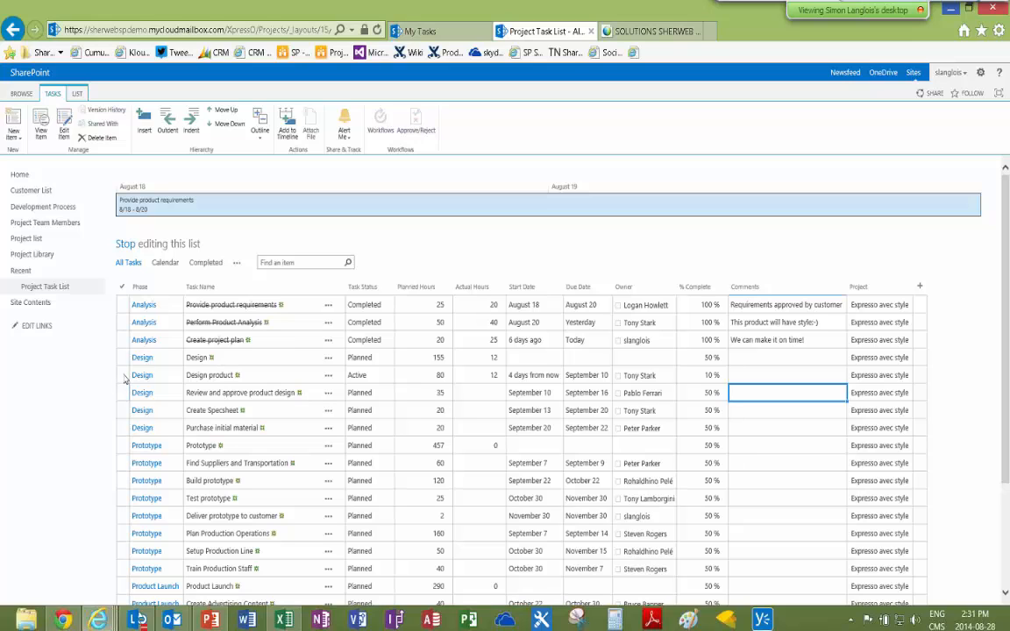
Indent the individual Design, Prototype and Product Launch tasks beneath their phase's summary task
{"action": "left_click_drag", "start_coordinate": [125, 378], "coordinate": [124, 428]}
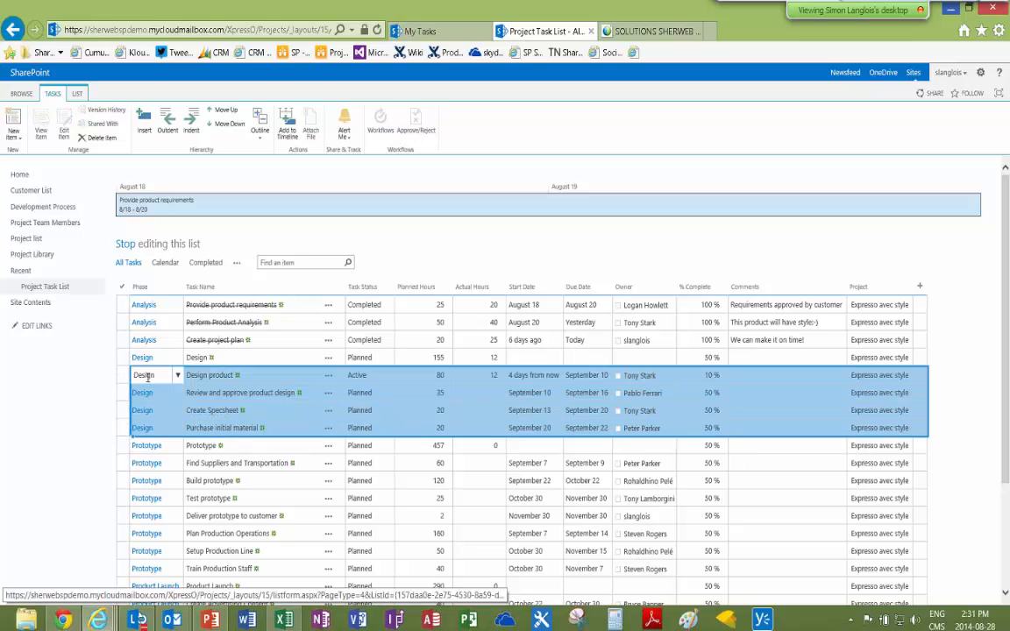
{"action": "left_click", "coordinate": [191, 130]}
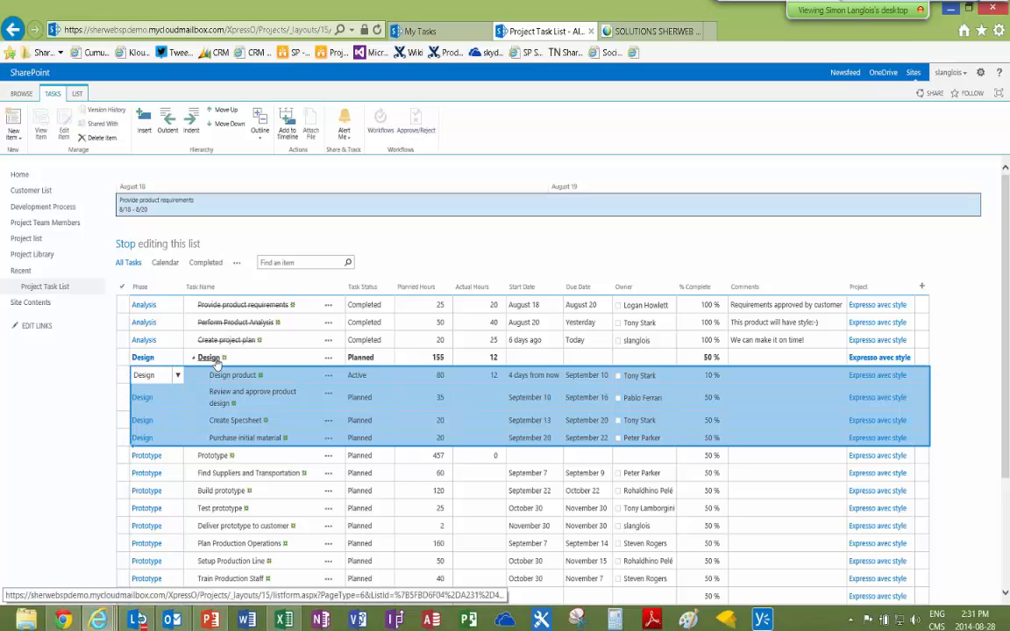
{"action": "left_click_drag", "start_coordinate": [136, 473], "coordinate": [122, 578]}
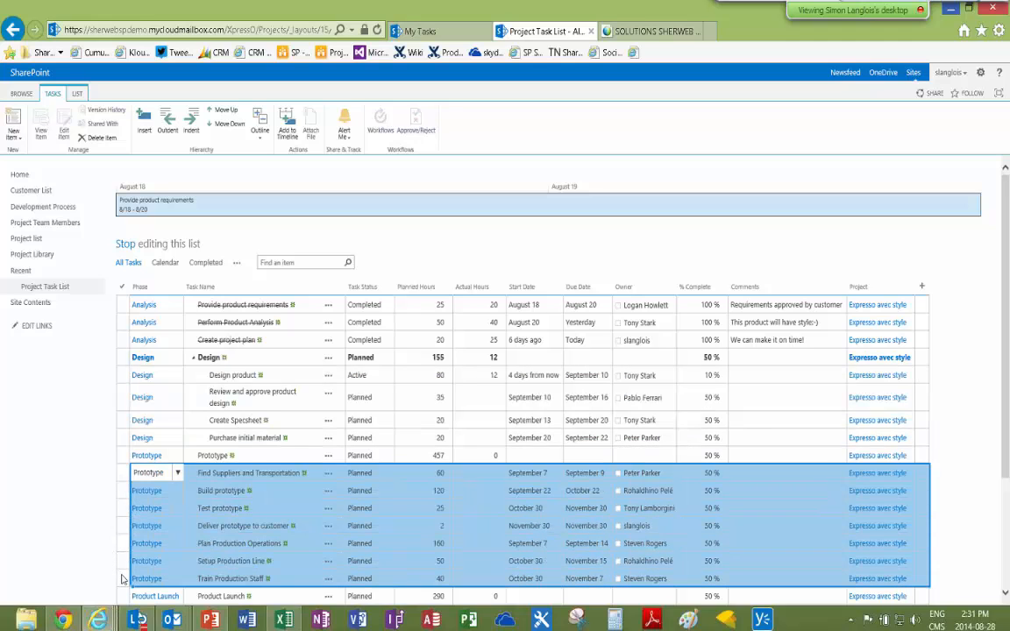
{"action": "left_click", "coordinate": [191, 133]}
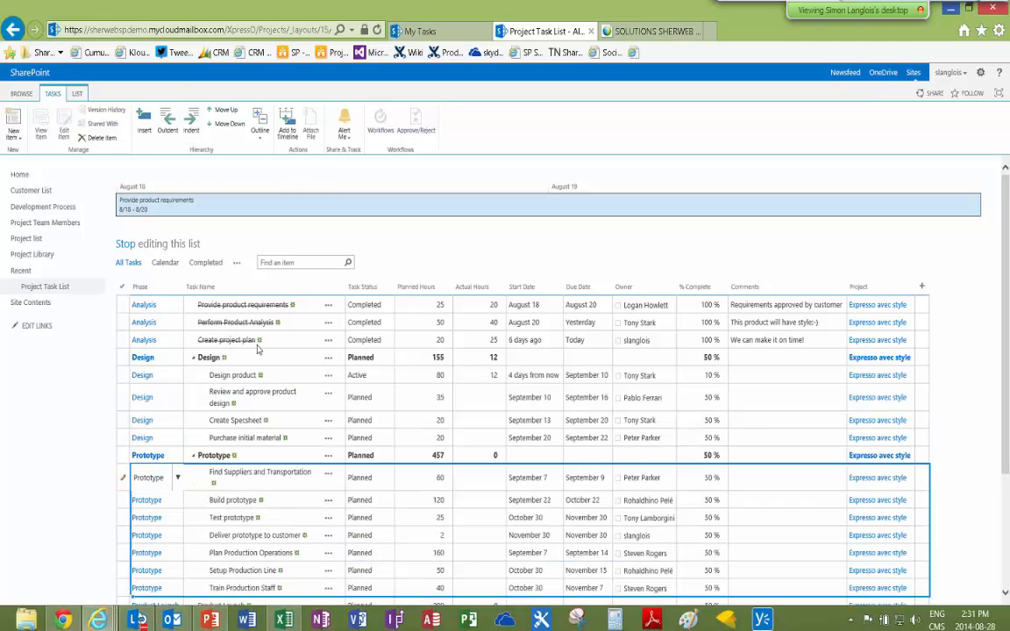
{"action": "scroll", "coordinate": [271, 437], "scroll_direction": "down", "scroll_amount": 3}
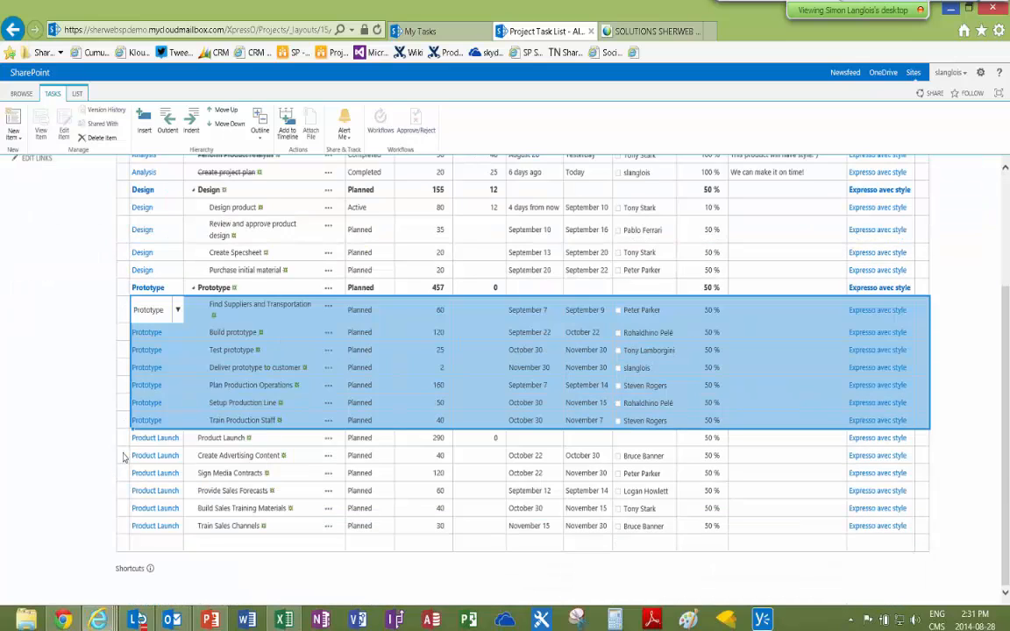
{"action": "left_click_drag", "start_coordinate": [112, 456], "coordinate": [120, 529]}
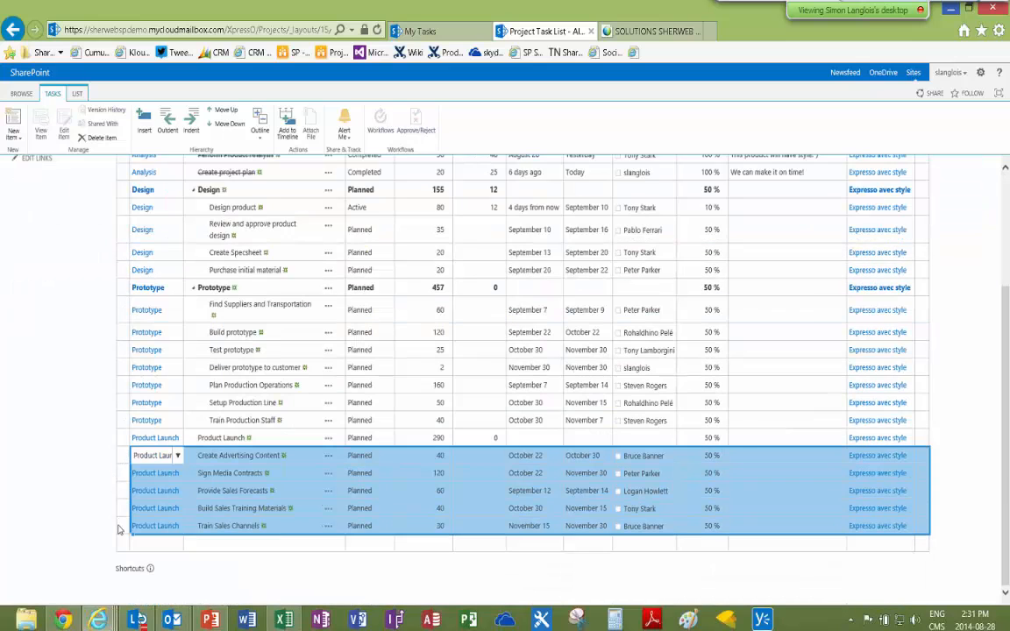
{"action": "left_click", "coordinate": [188, 121]}
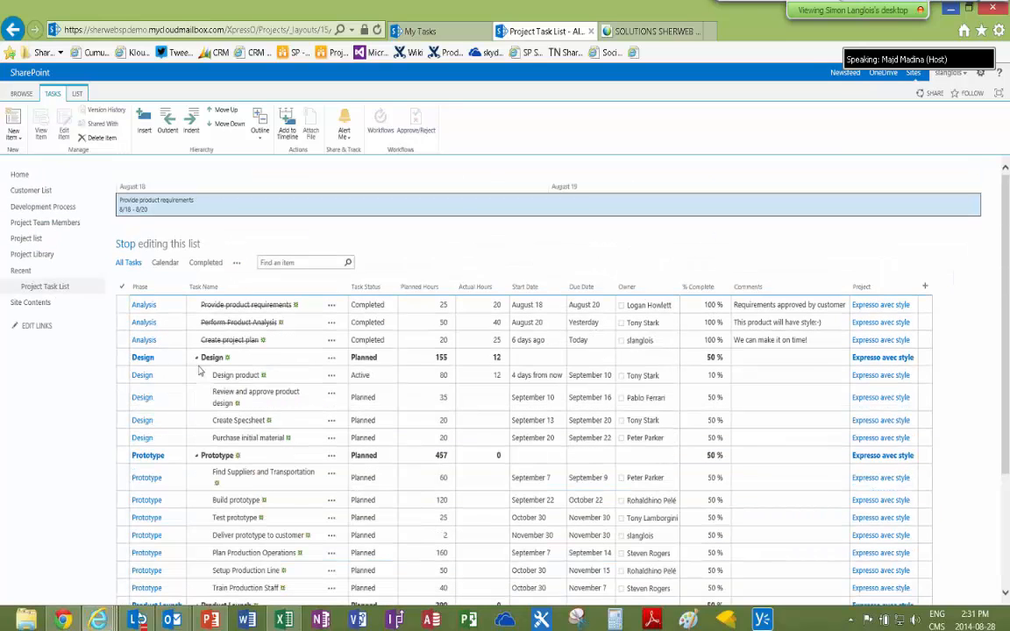
Collapse and re-expand the Design task group, and finish editing the list
{"action": "left_click", "coordinate": [198, 359]}
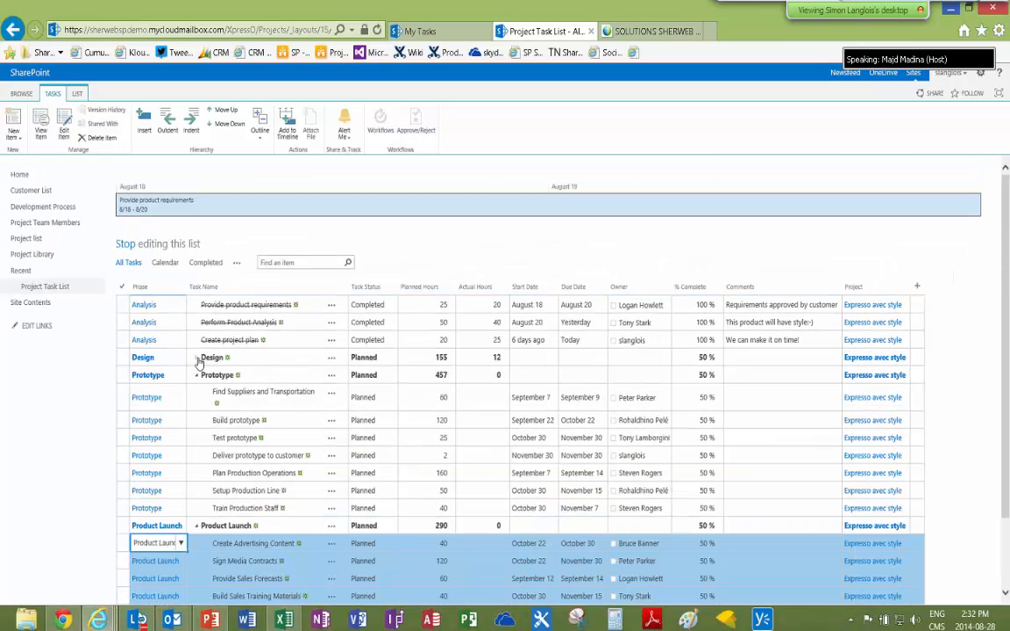
{"action": "left_click", "coordinate": [197, 358]}
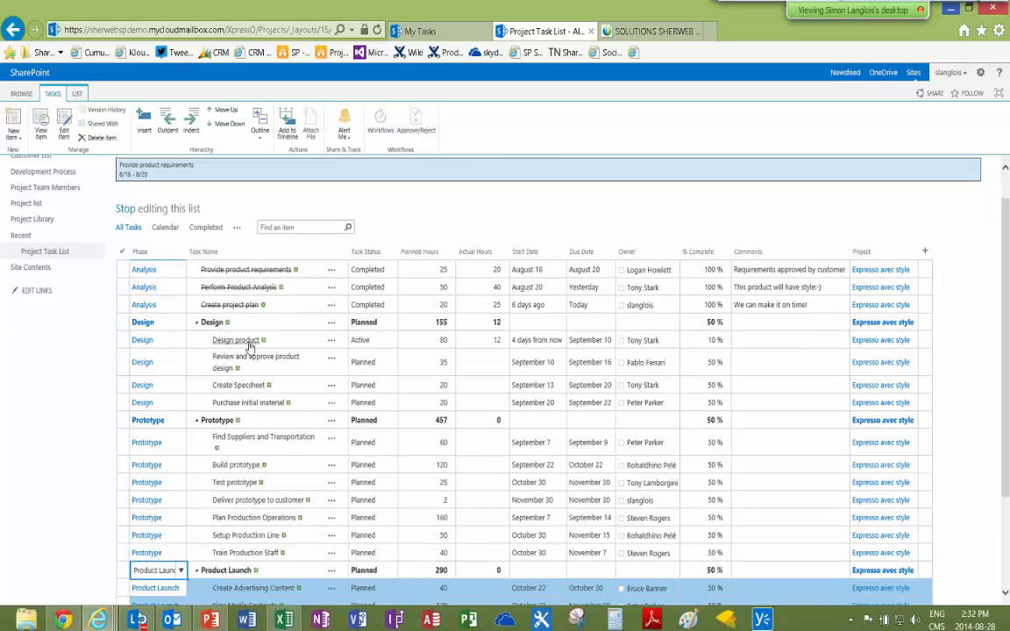
{"action": "left_click", "coordinate": [197, 322]}
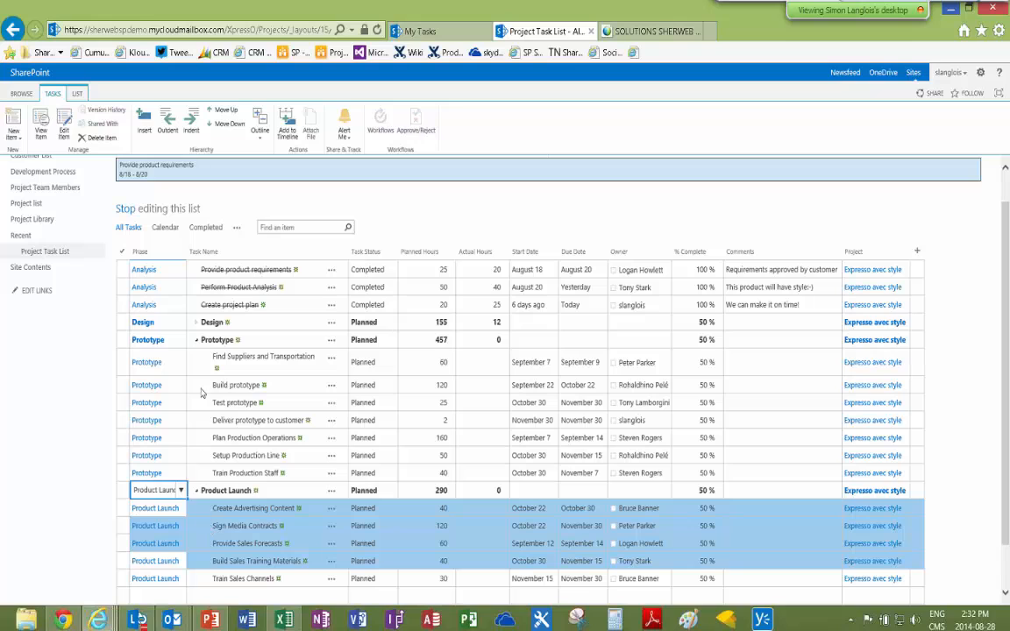
{"action": "left_click", "coordinate": [197, 322]}
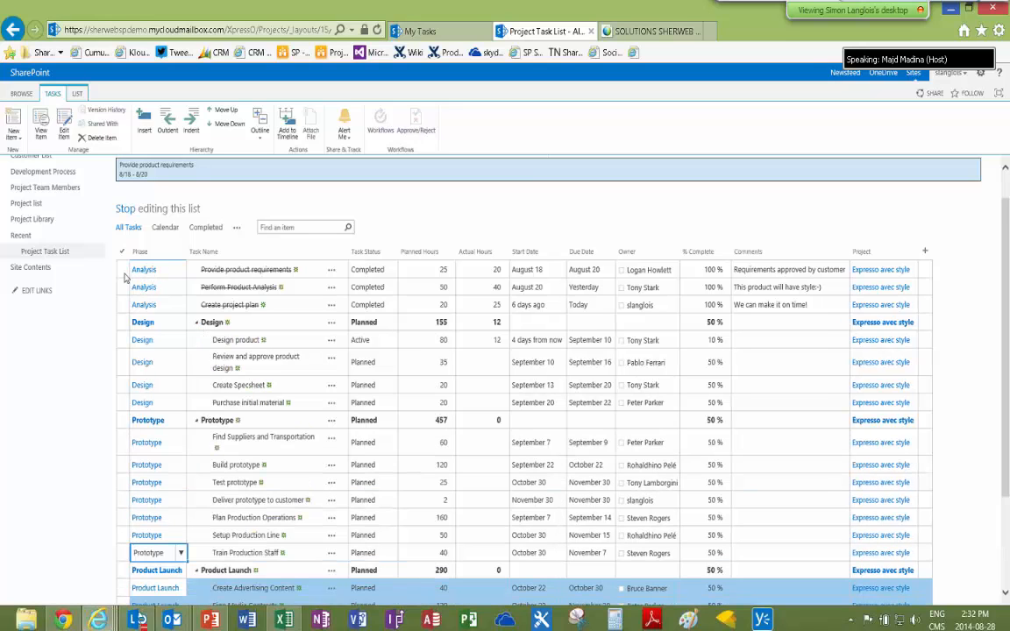
{"action": "left_click", "coordinate": [123, 209]}
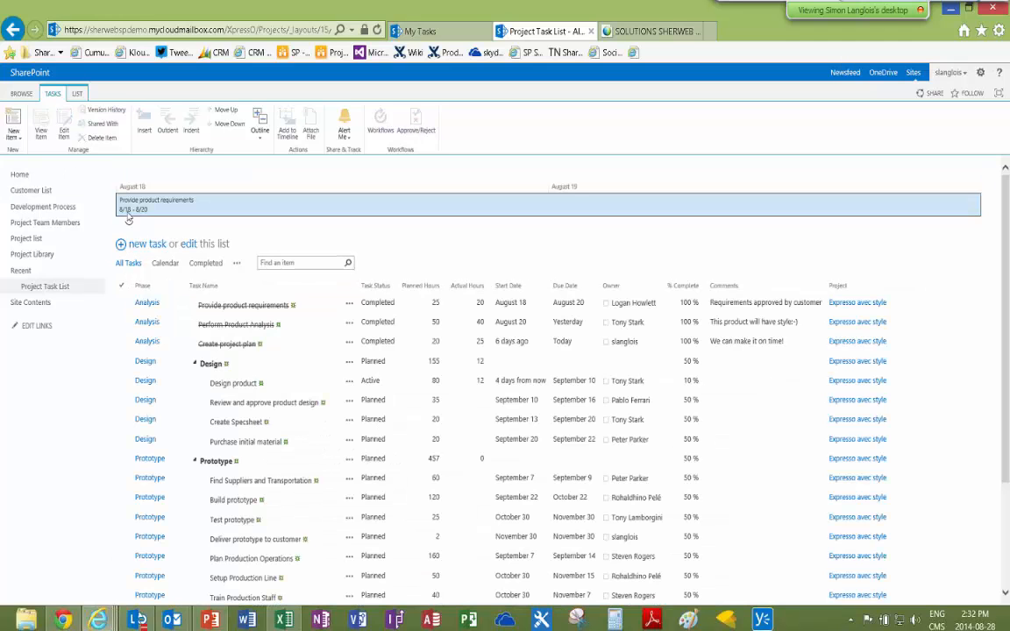
Try to insert an Analysis-phase task named Analysis above Provide product requirements and stop editing the list
{"action": "left_click", "coordinate": [124, 304]}
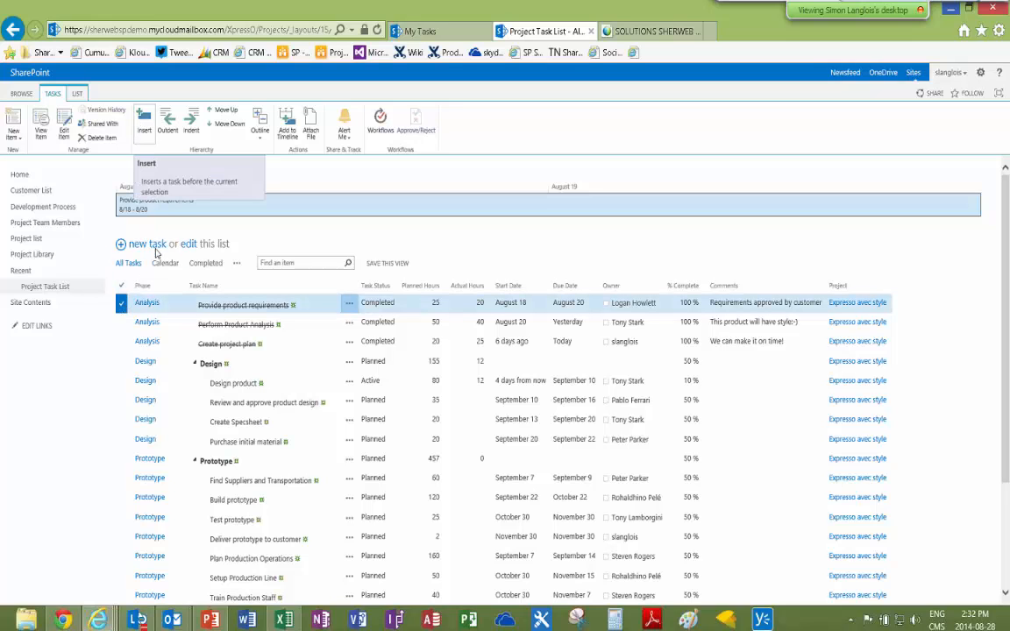
{"action": "left_click", "coordinate": [144, 124]}
{"action": "left_click", "coordinate": [181, 305]}
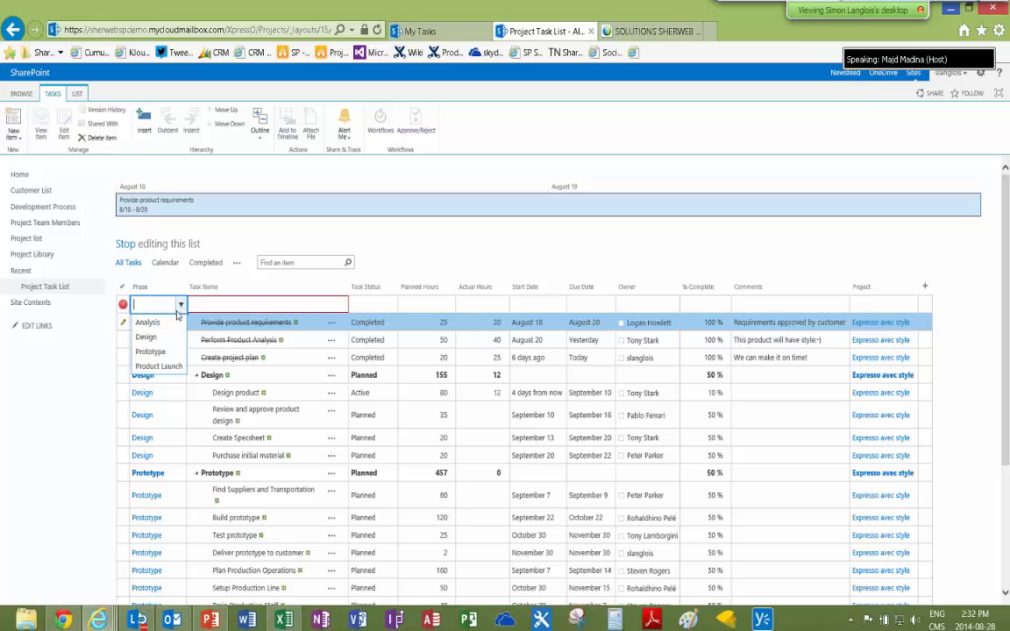
{"action": "left_click", "coordinate": [146, 322]}
{"action": "left_click", "coordinate": [210, 302]}
{"action": "type", "text": "A"}
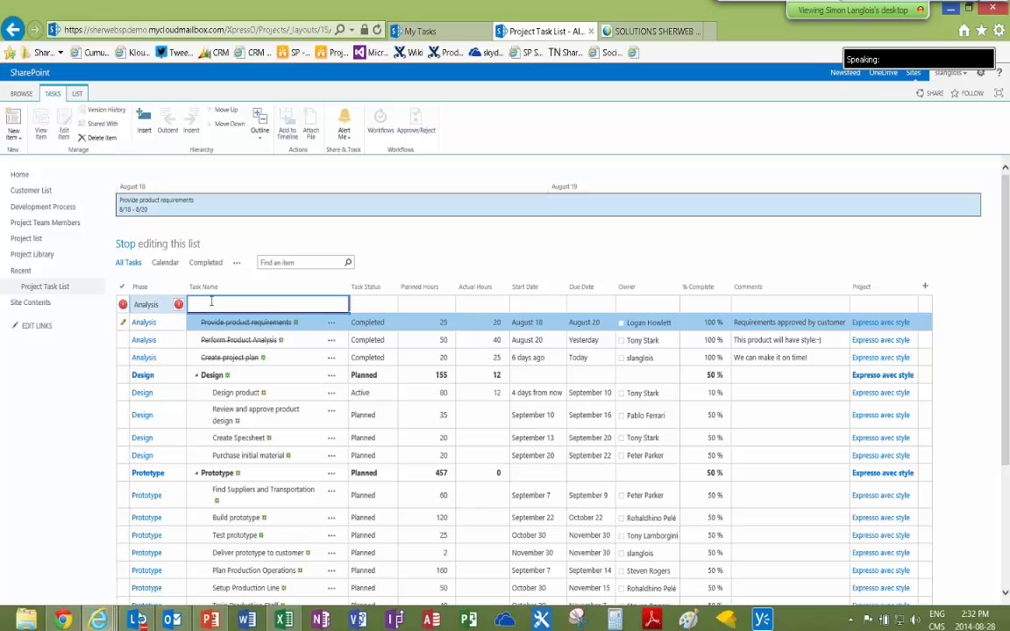
{"action": "type", "text": "nalysis"}
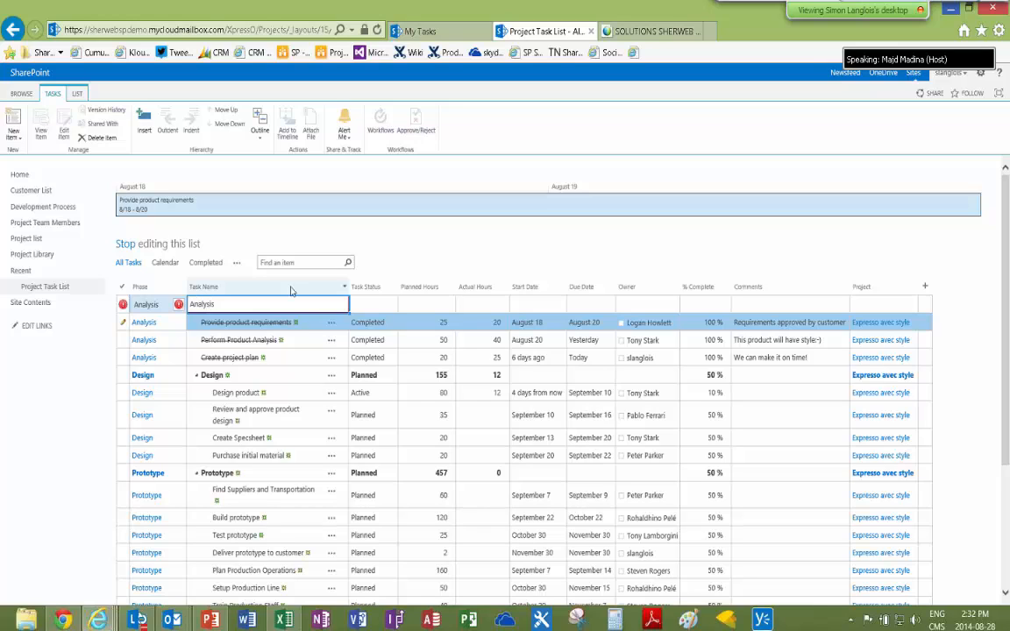
{"action": "left_click", "coordinate": [386, 306]}
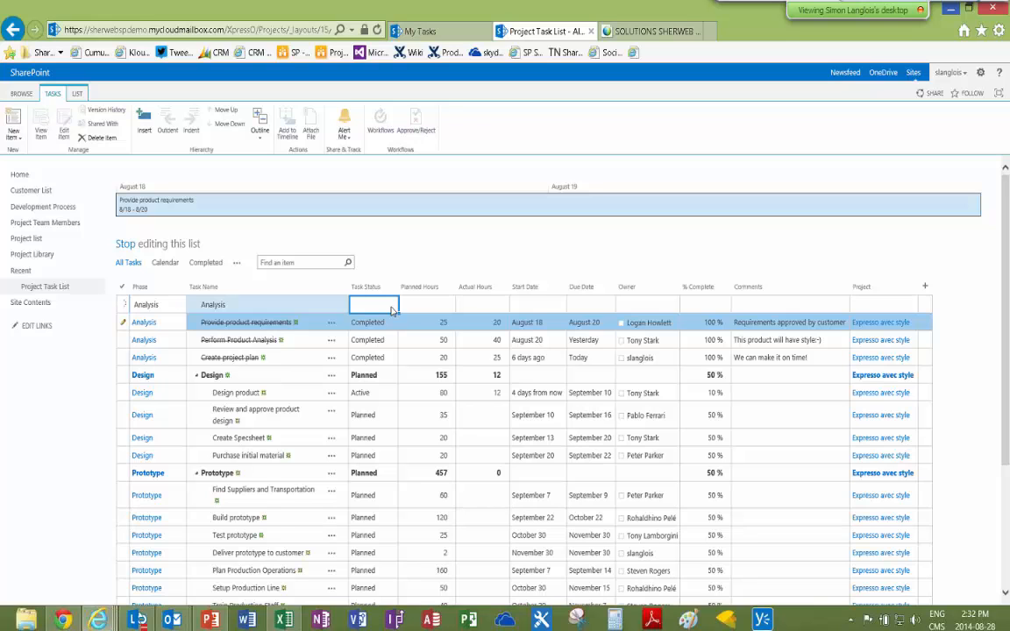
{"action": "scroll", "coordinate": [392, 312], "scroll_direction": "down", "scroll_amount": 2}
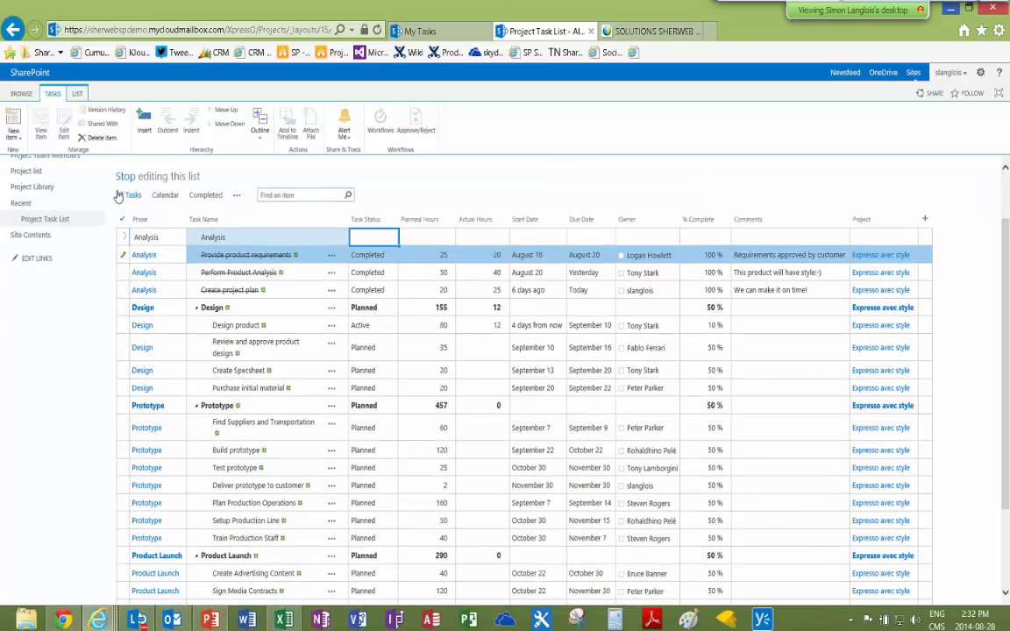
{"action": "left_click", "coordinate": [125, 178]}
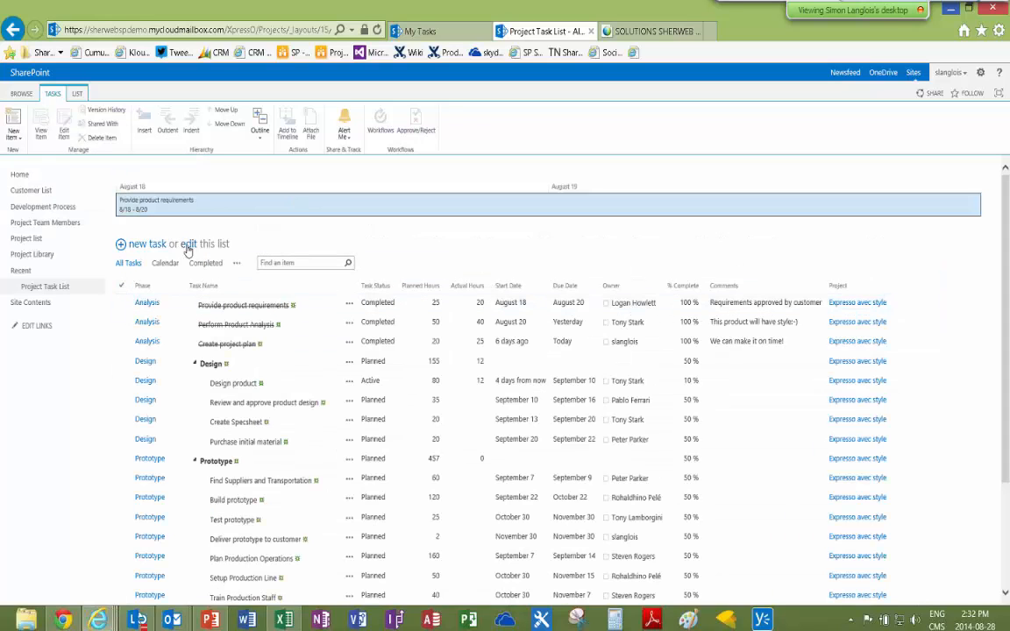
Reopen the list for editing and insert an Analysis-phase task named Analysis above Perform Product Analysis
{"action": "left_click", "coordinate": [187, 244]}
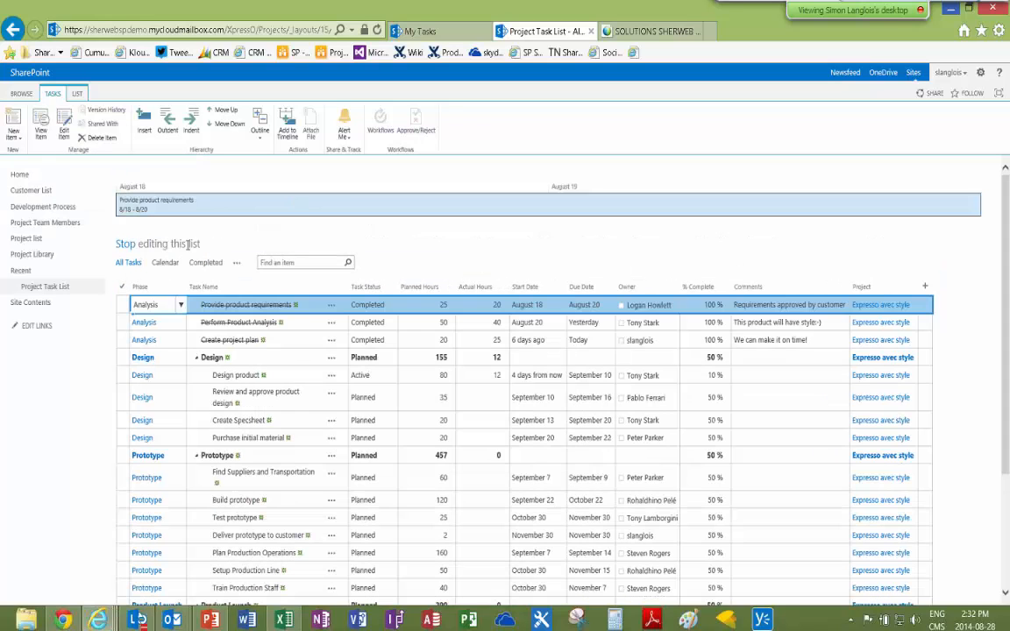
{"action": "left_click", "coordinate": [131, 323]}
{"action": "left_click", "coordinate": [145, 122]}
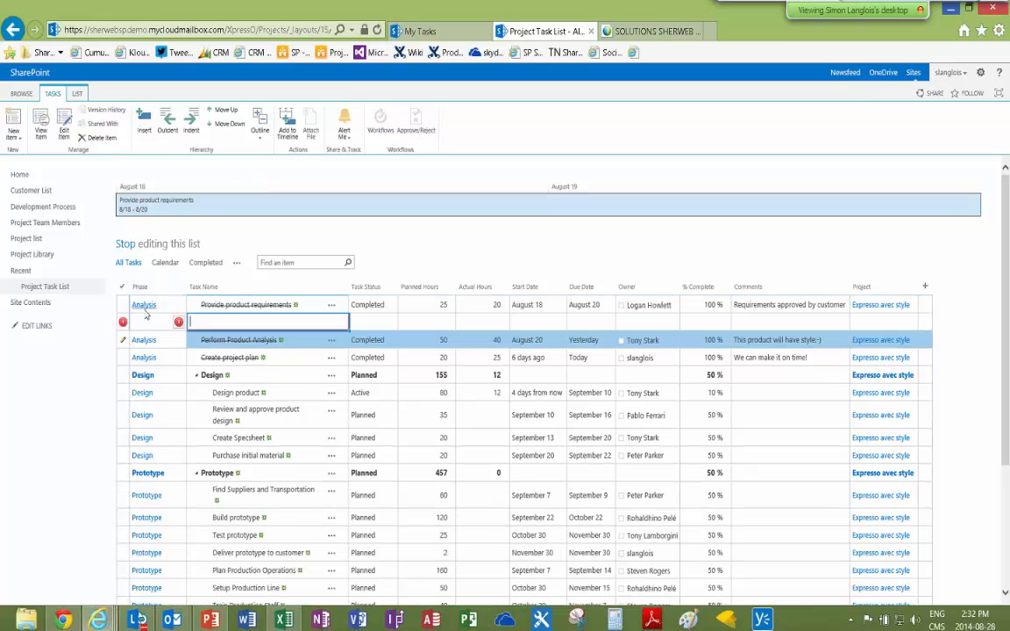
{"action": "left_click", "coordinate": [181, 323]}
{"action": "left_click", "coordinate": [147, 340]}
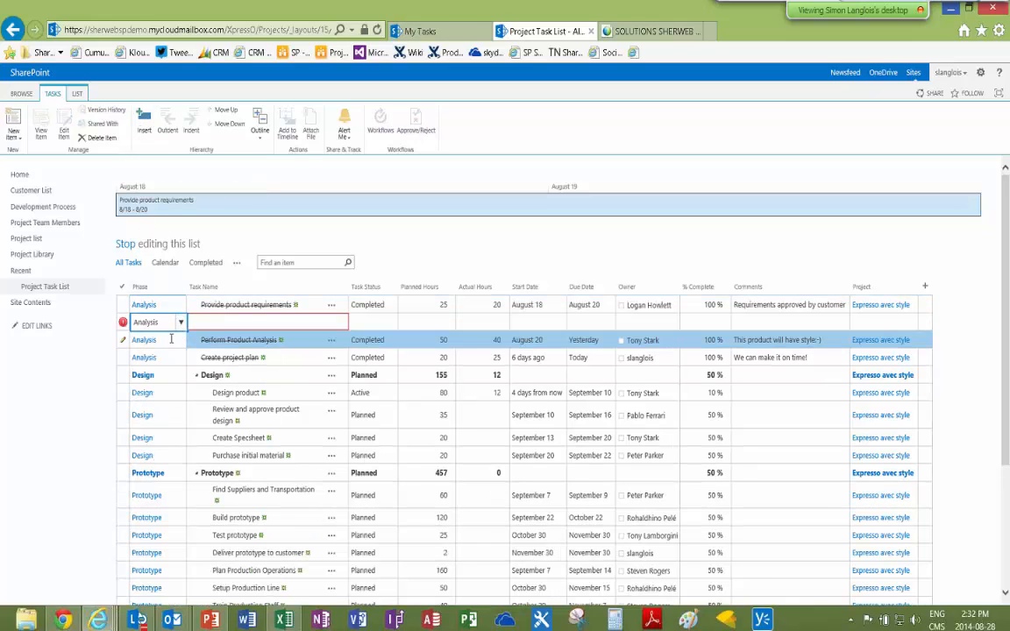
{"action": "left_click", "coordinate": [210, 322]}
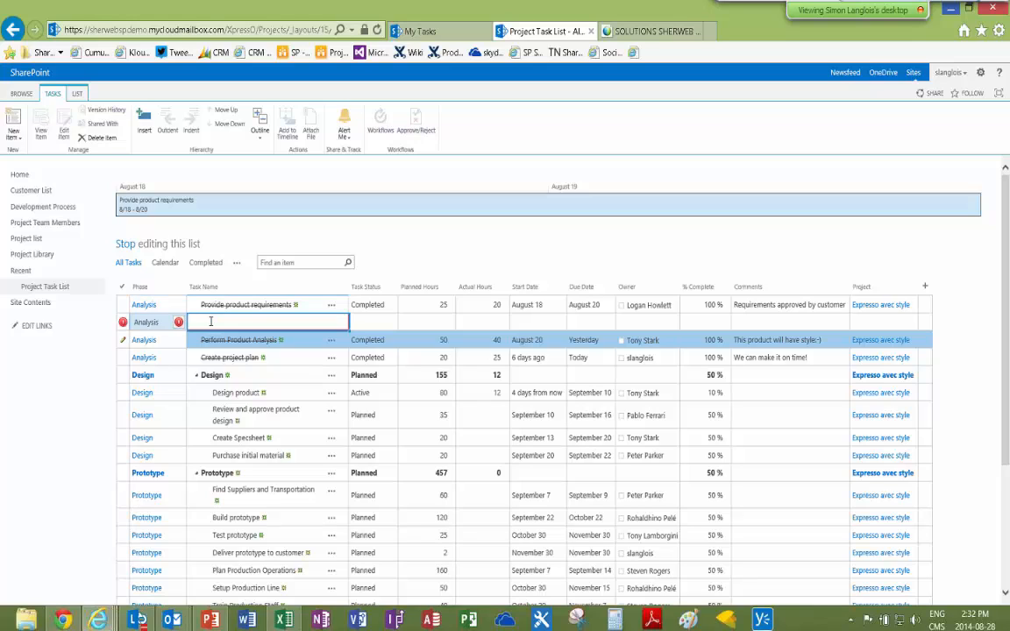
{"action": "type", "text": "Analysis"}
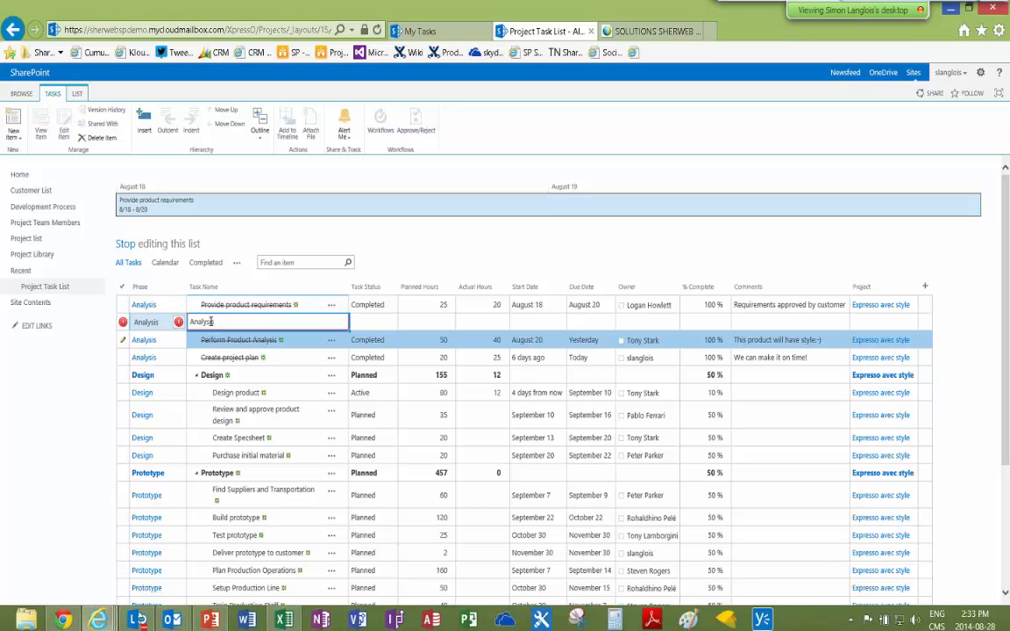
{"action": "left_click", "coordinate": [125, 348]}
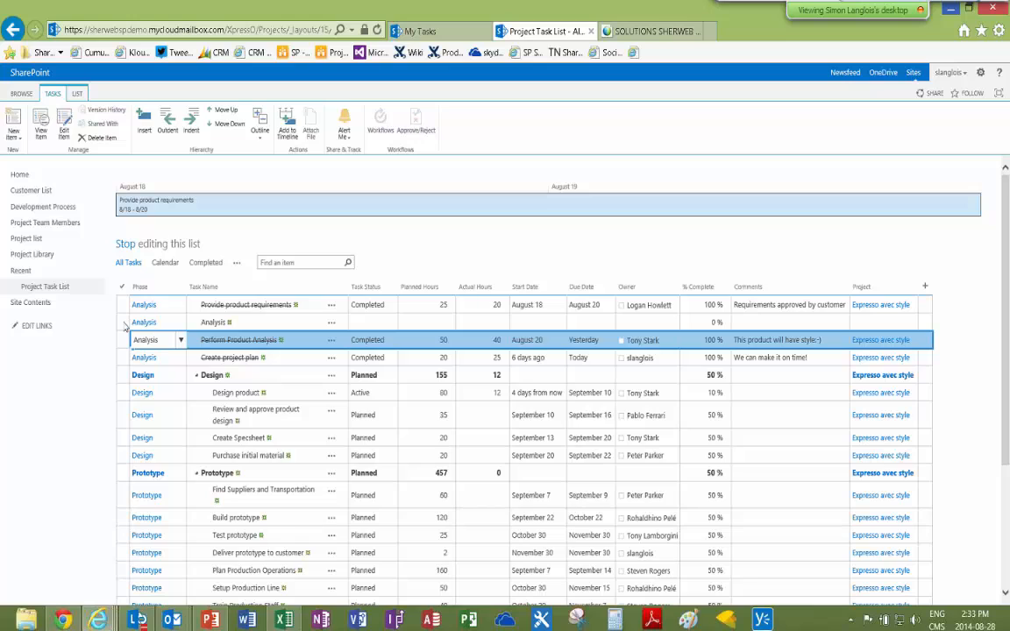
{"action": "left_click", "coordinate": [126, 322]}
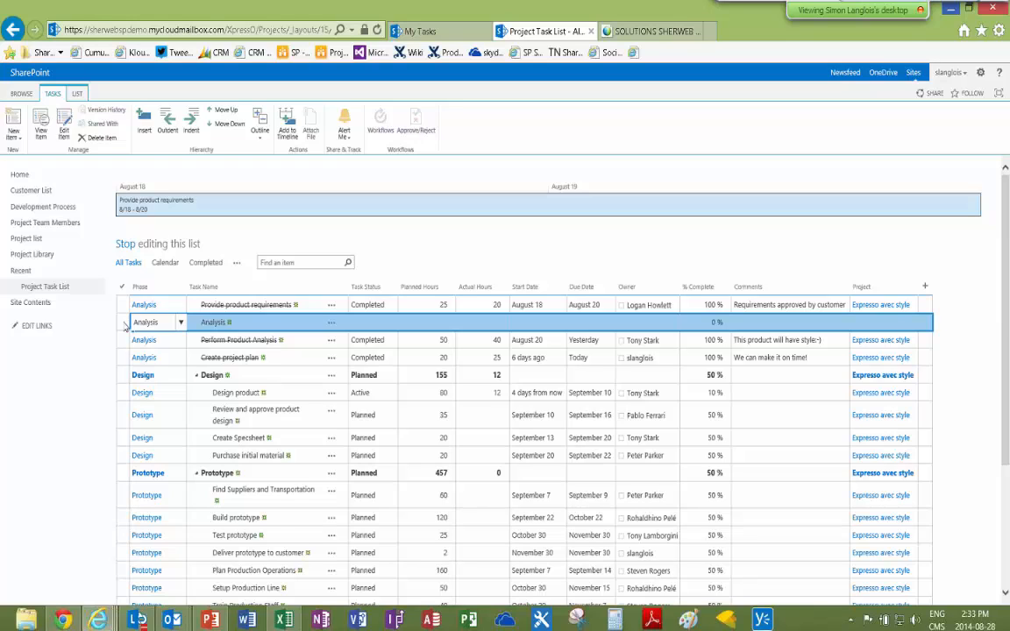
{"action": "left_click", "coordinate": [125, 343]}
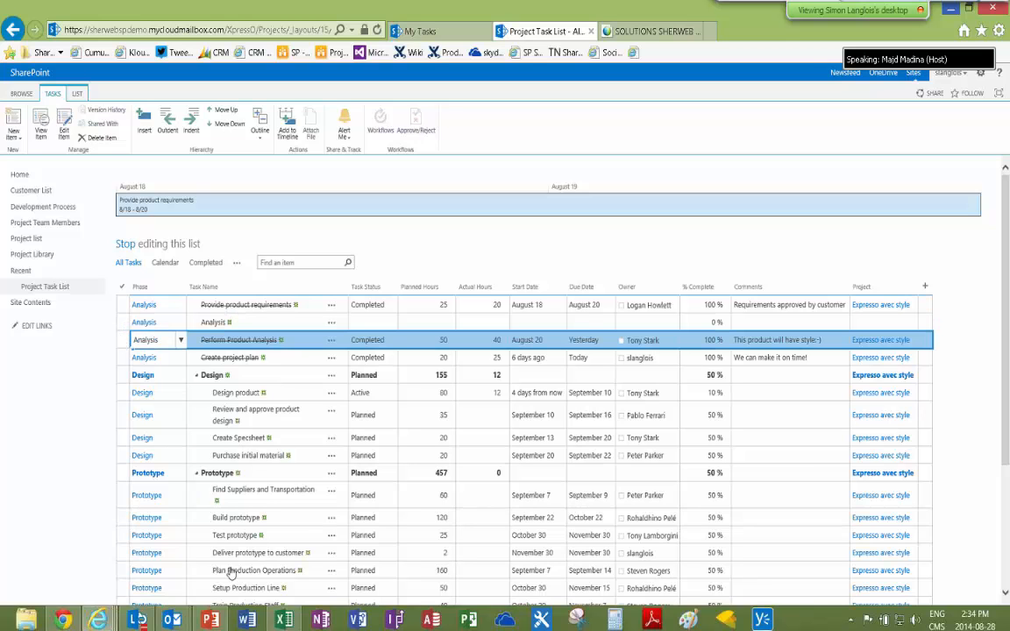
Switch to the Excel plan and examine how its projects, phases and tasks are outlined, and return to the SharePoint list
{"action": "left_click", "coordinate": [285, 621]}
{"action": "left_click", "coordinate": [219, 329]}
{"action": "scroll", "coordinate": [149, 421], "scroll_direction": "down", "scroll_amount": 5}
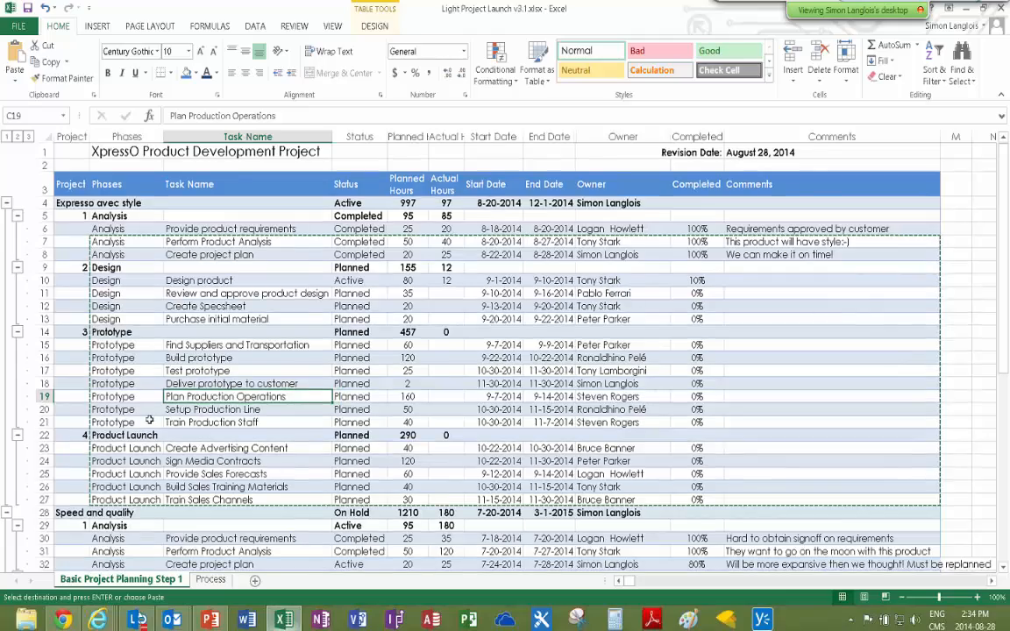
{"action": "scroll", "coordinate": [149, 420], "scroll_direction": "down", "scroll_amount": 1}
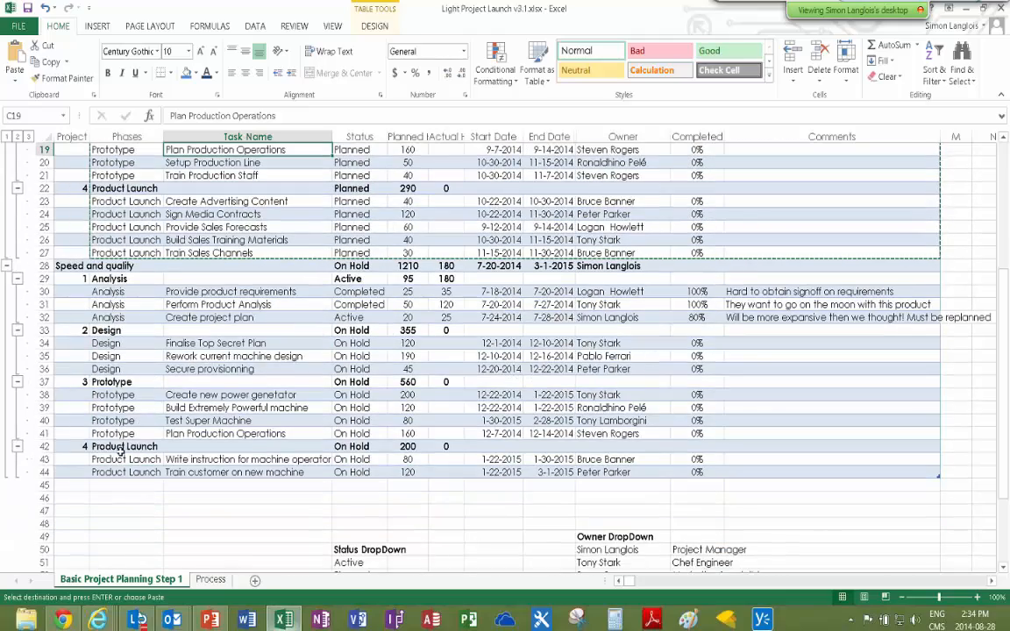
{"action": "scroll", "coordinate": [377, 373], "scroll_direction": "up", "scroll_amount": 1}
{"action": "scroll", "coordinate": [377, 373], "scroll_direction": "up", "scroll_amount": 6}
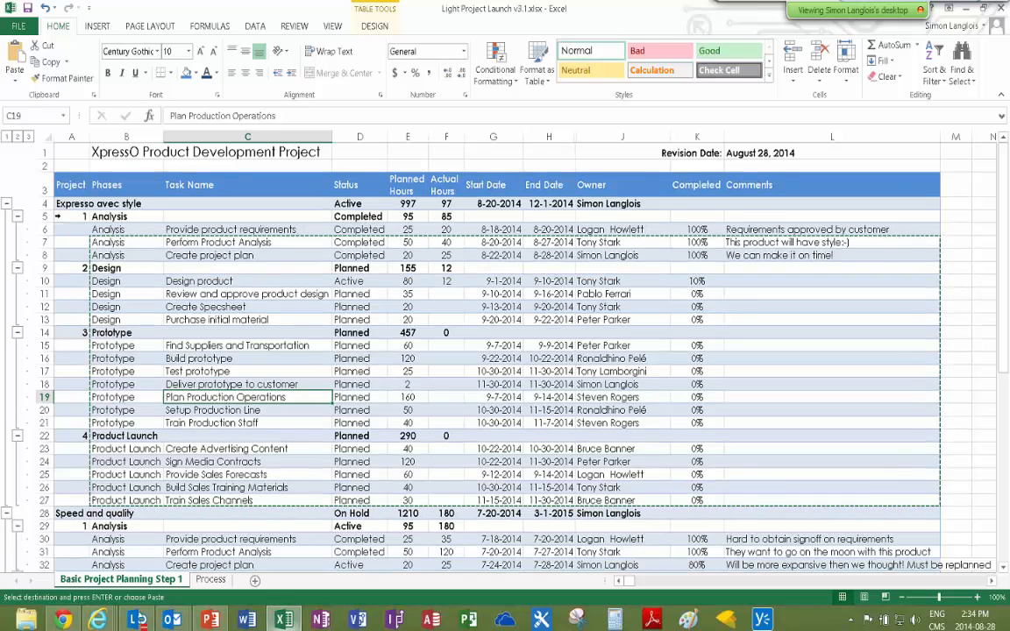
{"action": "left_click", "coordinate": [65, 204]}
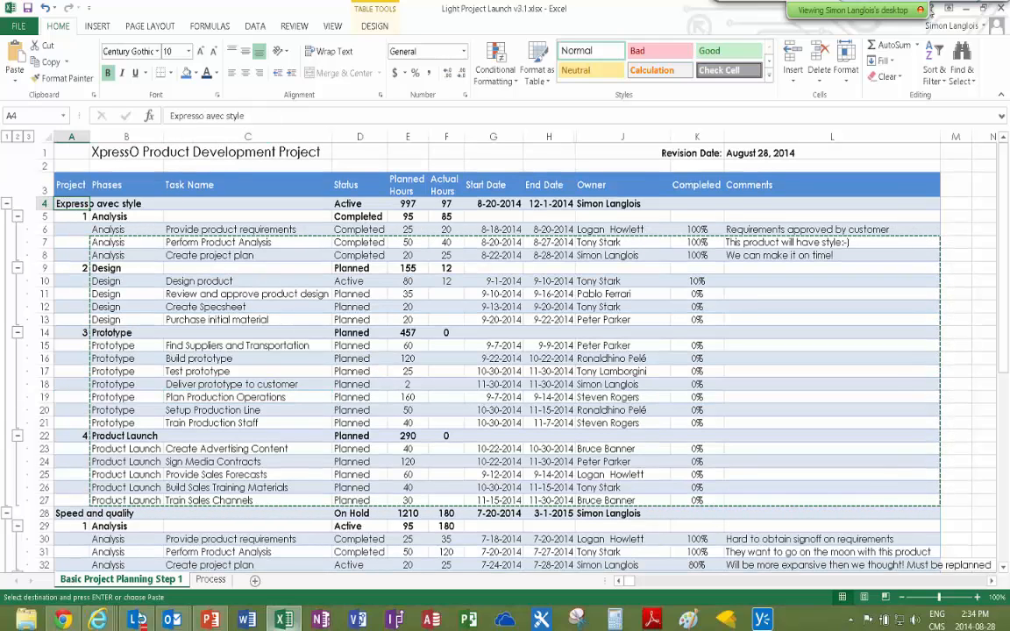
{"action": "key", "text": "alt+Tab"}
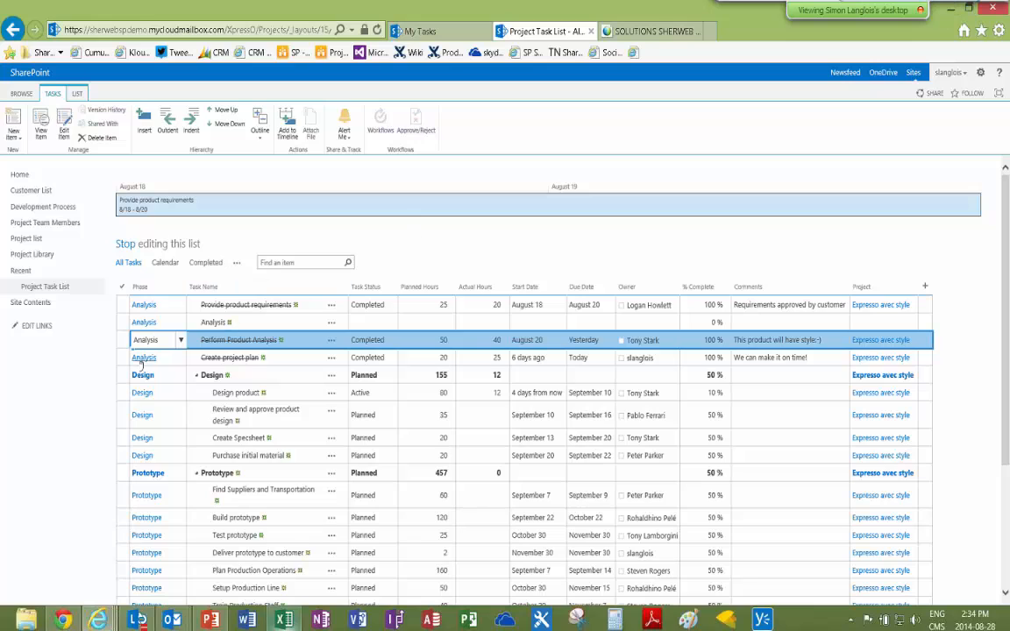
Move the Analysis task above Provide product requirements, and reorder Perform Product Analysis to sit directly beneath it
{"action": "left_click", "coordinate": [124, 323]}
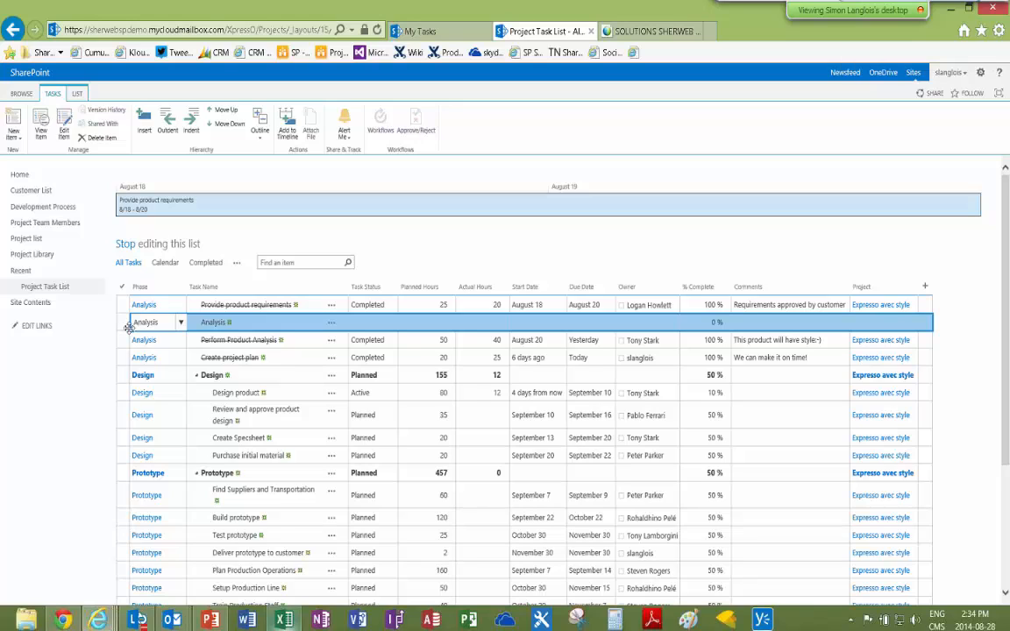
{"action": "left_click", "coordinate": [121, 334]}
{"action": "key", "text": "Up"}
{"action": "left_click", "coordinate": [222, 112]}
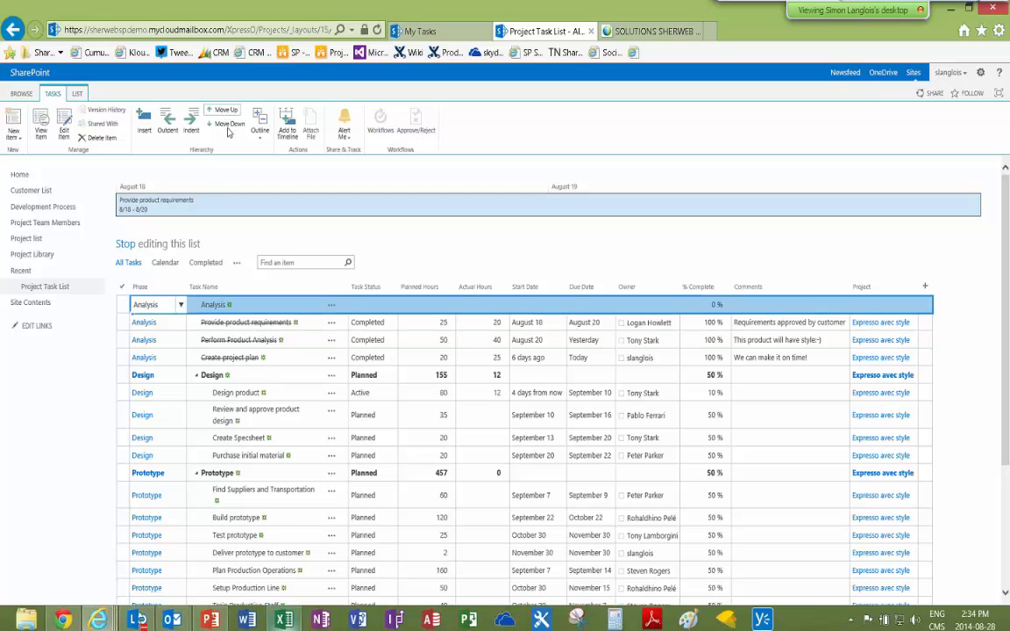
{"action": "left_click", "coordinate": [124, 323]}
{"action": "left_click_drag", "start_coordinate": [122, 325], "coordinate": [122, 351]}
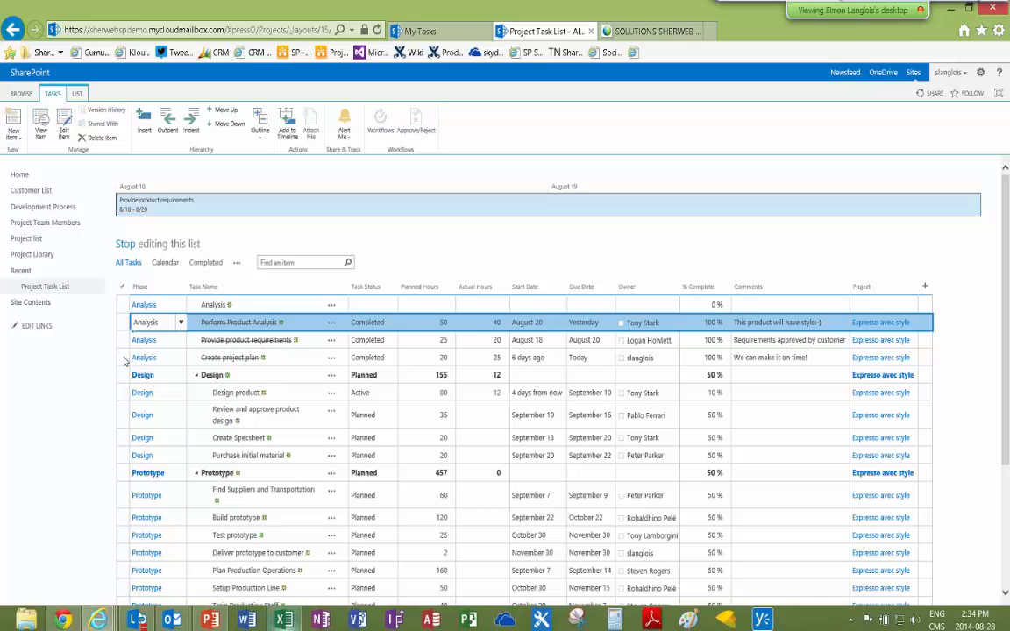
Try to indent the three tasks beneath Analysis, and stop editing the list without saving the changes
{"action": "left_click", "coordinate": [126, 358], "text": "shift"}
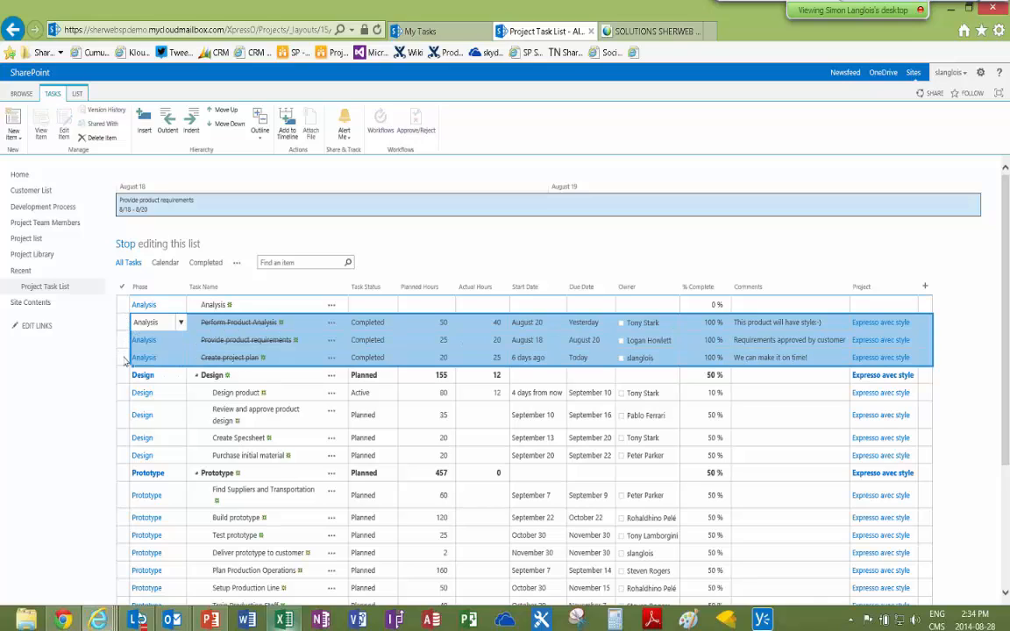
{"action": "left_click", "coordinate": [192, 127]}
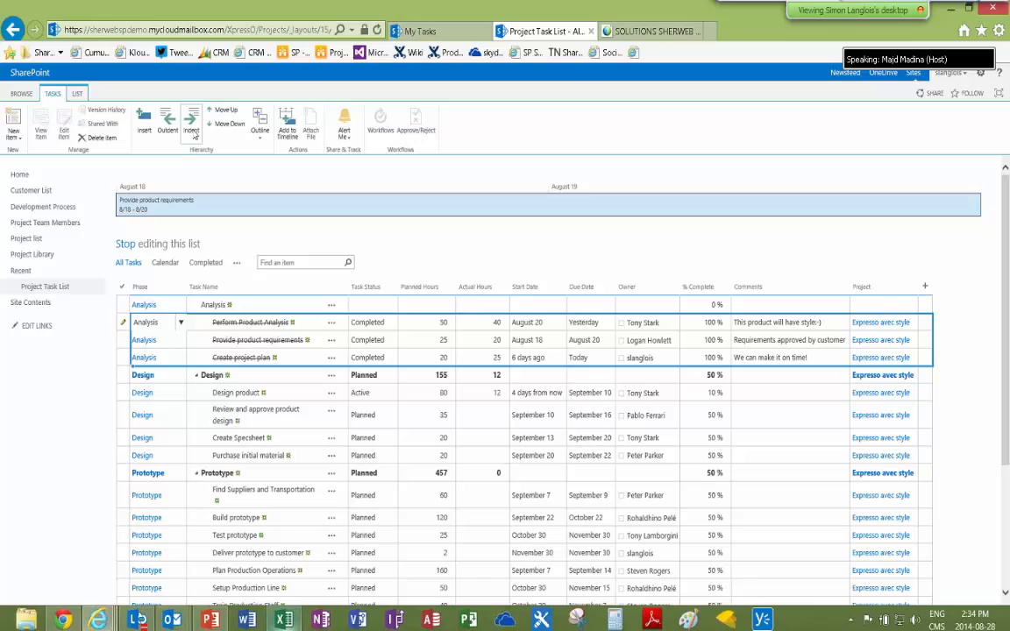
{"action": "left_click", "coordinate": [127, 377]}
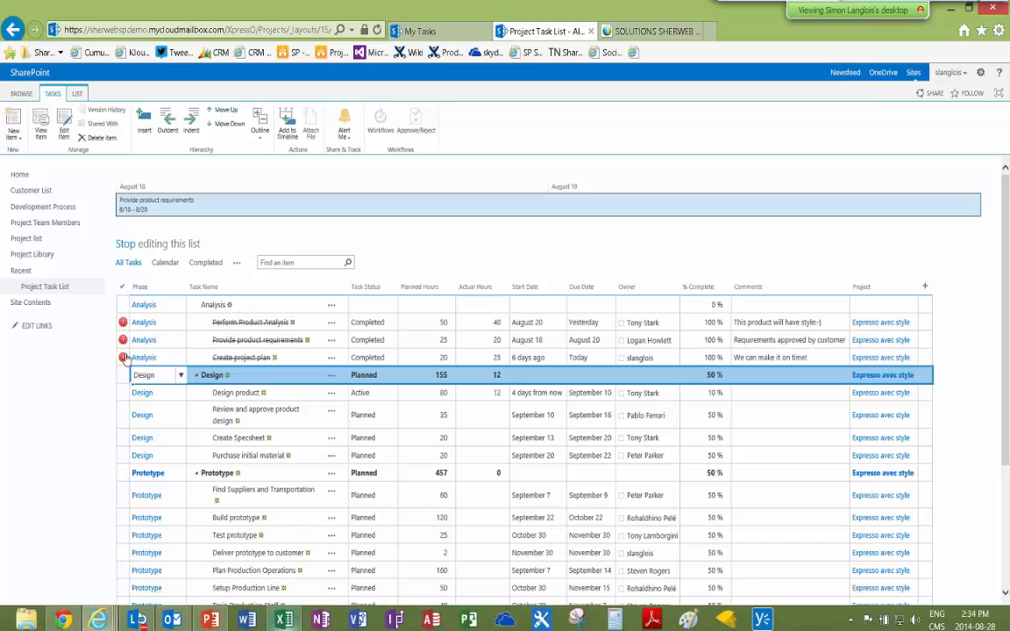
{"action": "left_click", "coordinate": [129, 304]}
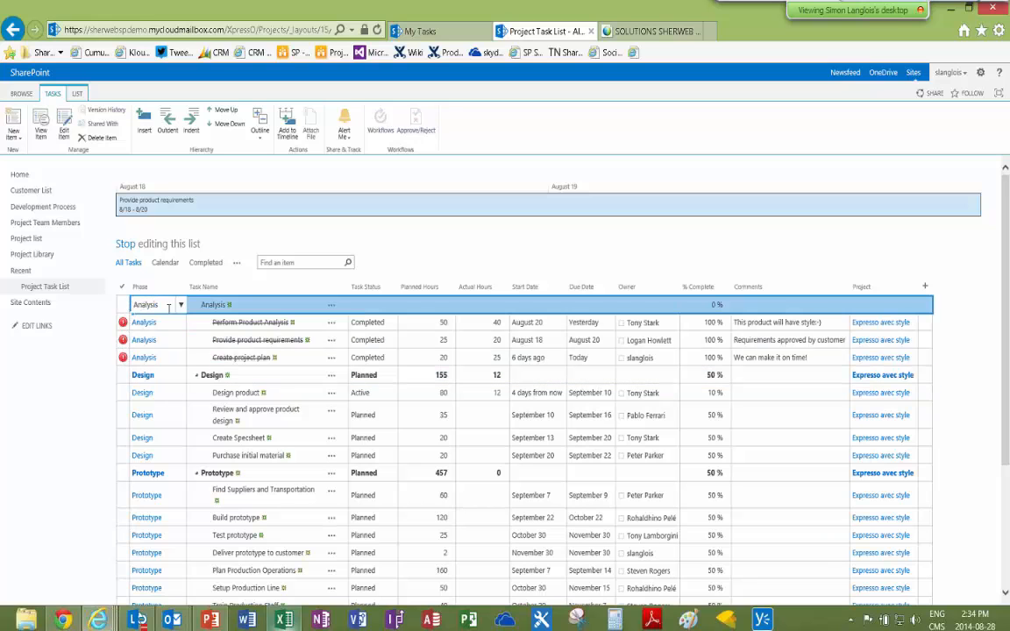
{"action": "left_click", "coordinate": [130, 245]}
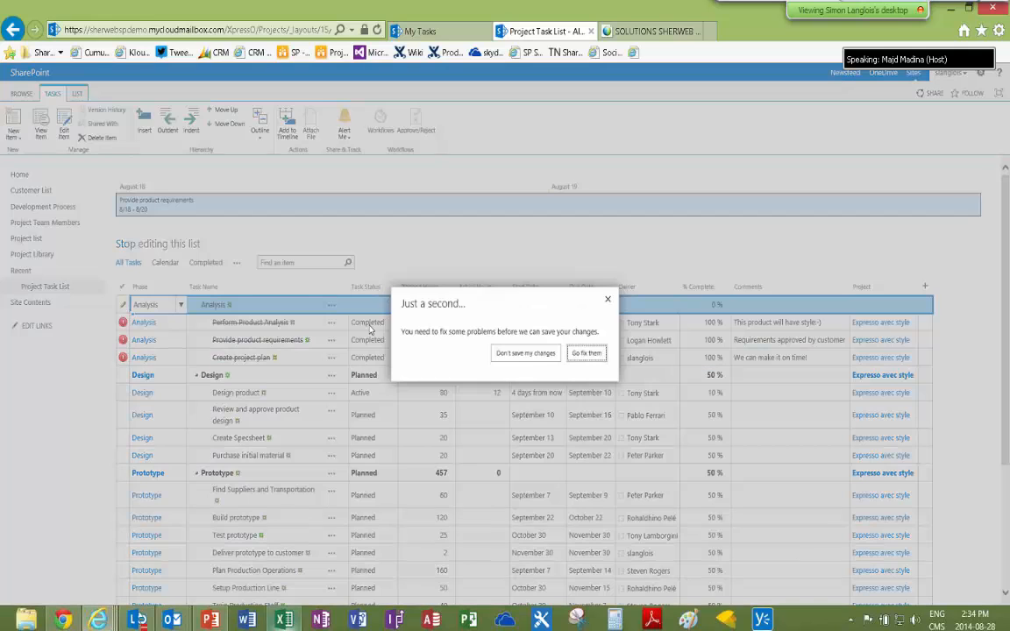
{"action": "left_click", "coordinate": [524, 351]}
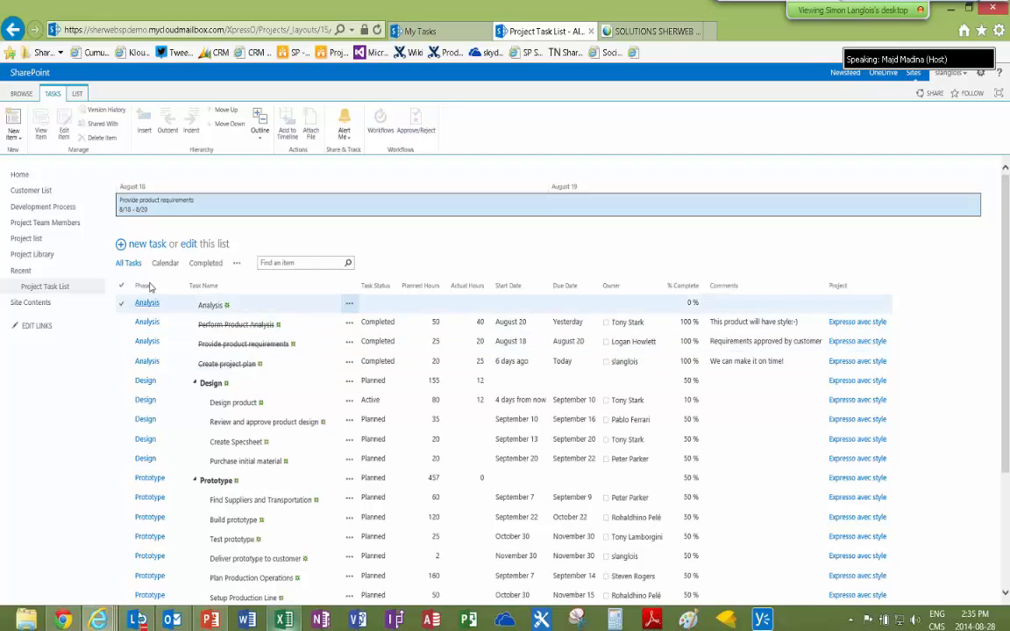
Display the task list in the My Tasks view and in the Gantt Chart view
{"action": "left_click", "coordinate": [236, 265]}
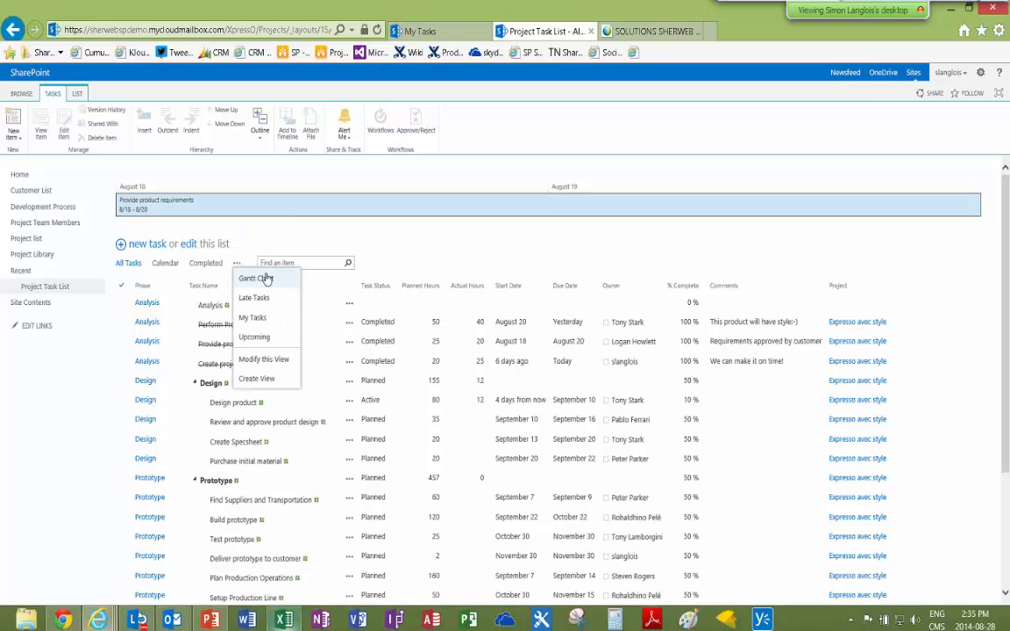
{"action": "left_click", "coordinate": [258, 319]}
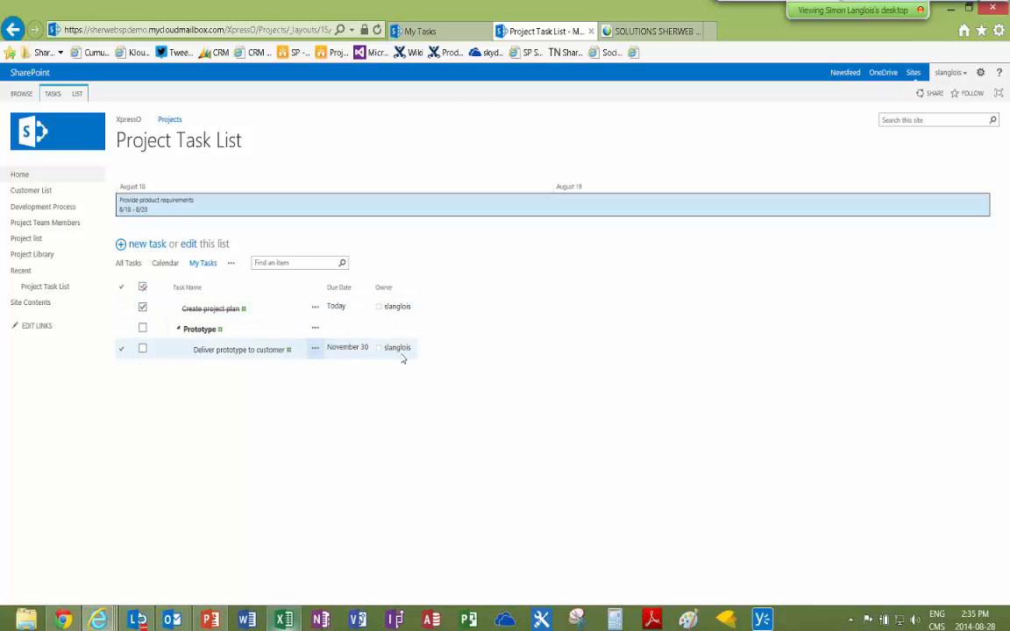
{"action": "left_click", "coordinate": [232, 264]}
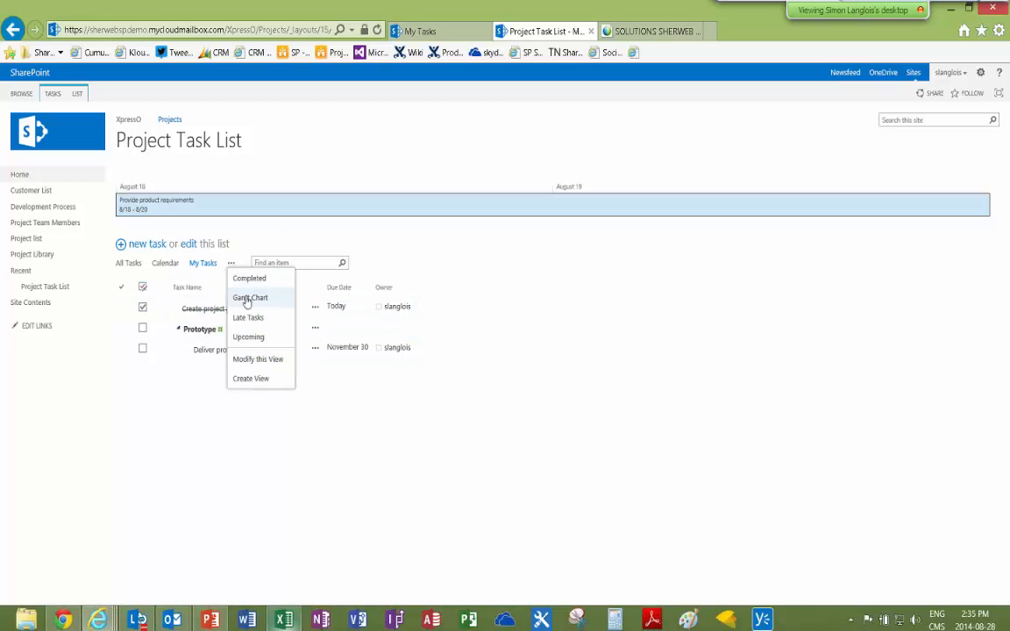
{"action": "left_click", "coordinate": [246, 300]}
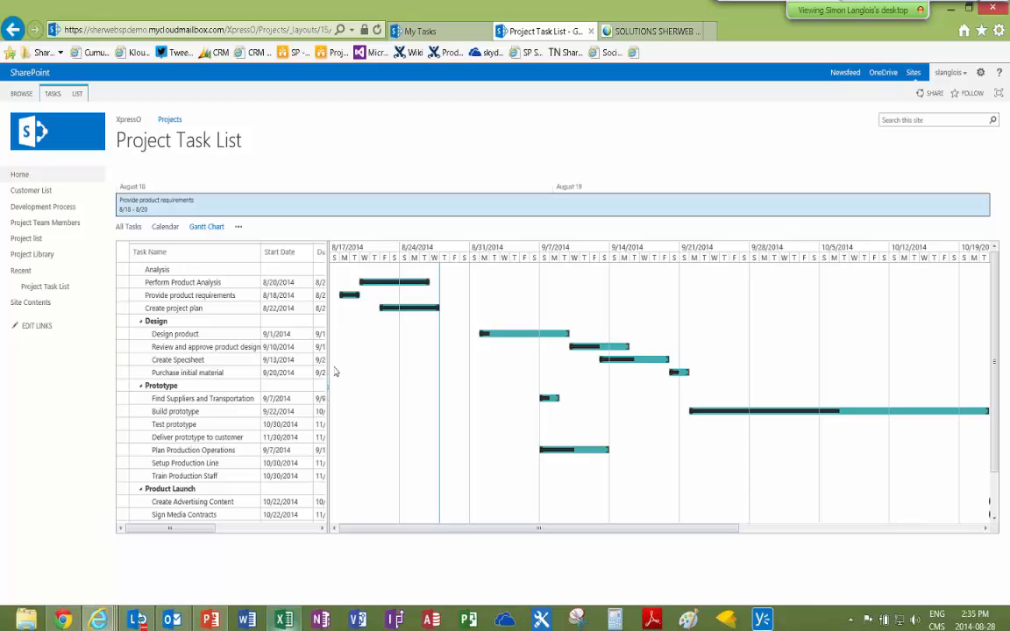
Widen the Gantt task grid and set Build prototype as the predecessor of Deliver prototype to customer
{"action": "left_click_drag", "start_coordinate": [326, 385], "coordinate": [584, 374]}
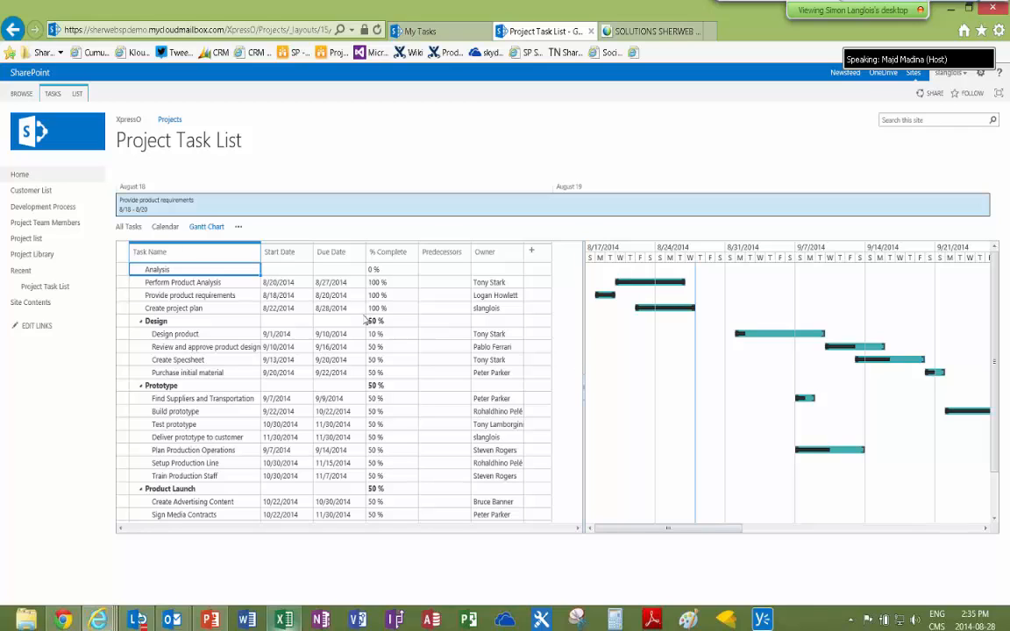
{"action": "left_click", "coordinate": [427, 336]}
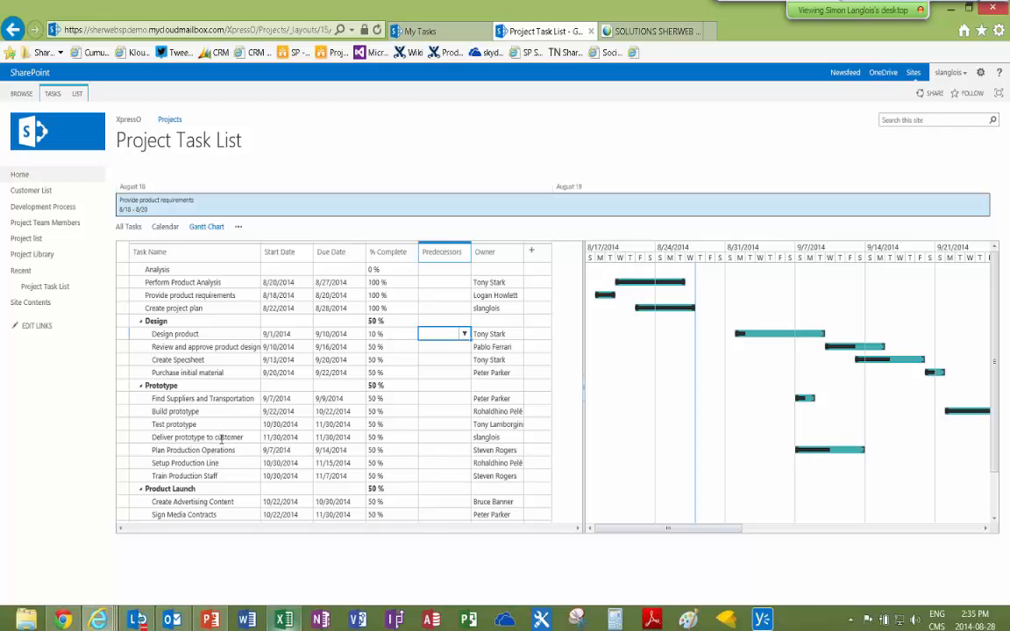
{"action": "left_click", "coordinate": [432, 438]}
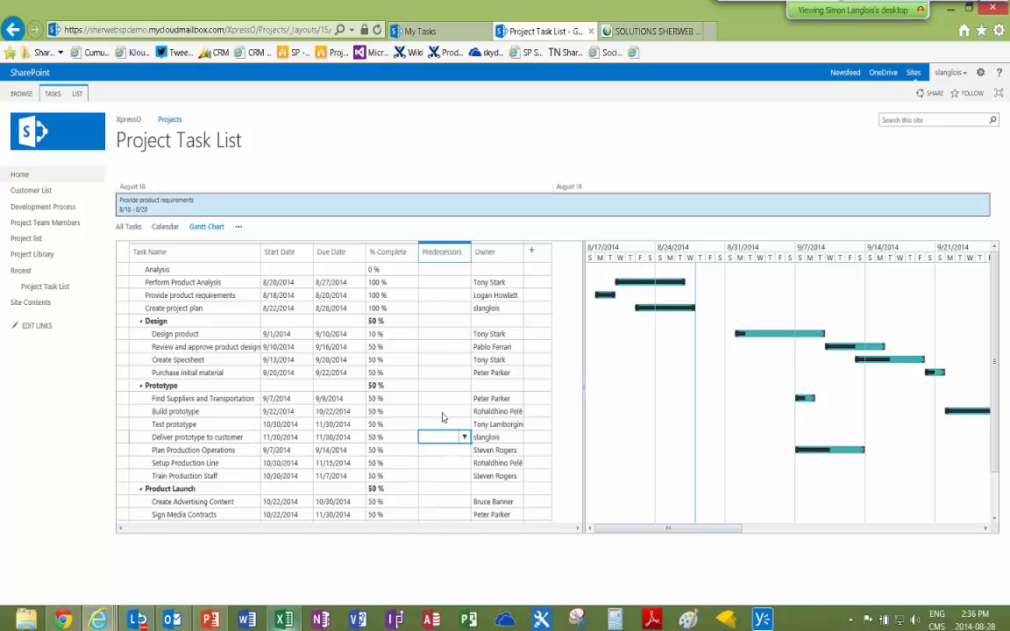
{"action": "left_click", "coordinate": [466, 438]}
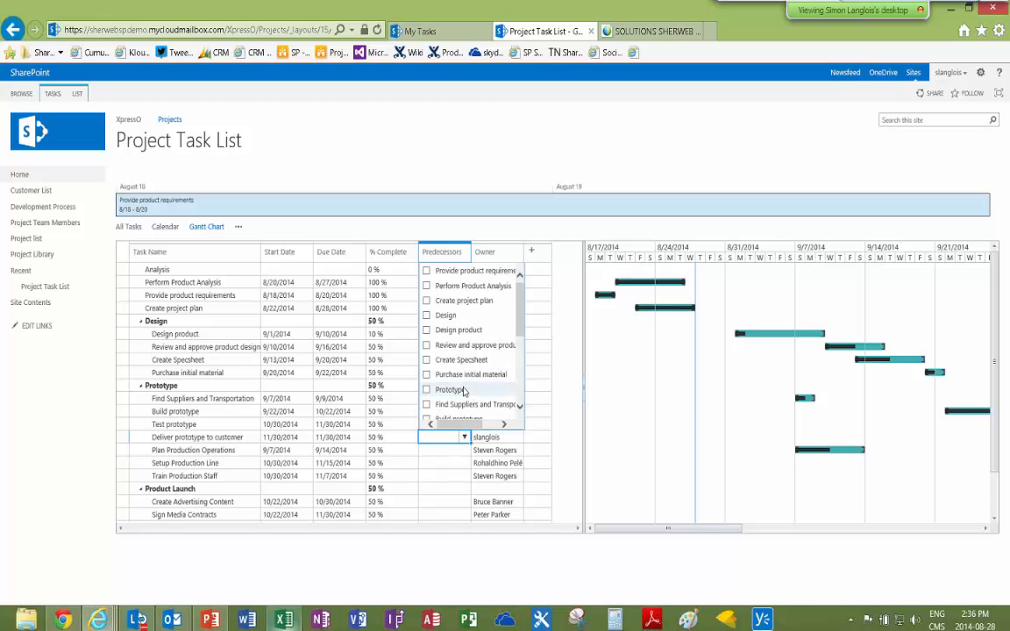
{"action": "left_click_drag", "start_coordinate": [519, 327], "coordinate": [520, 352]}
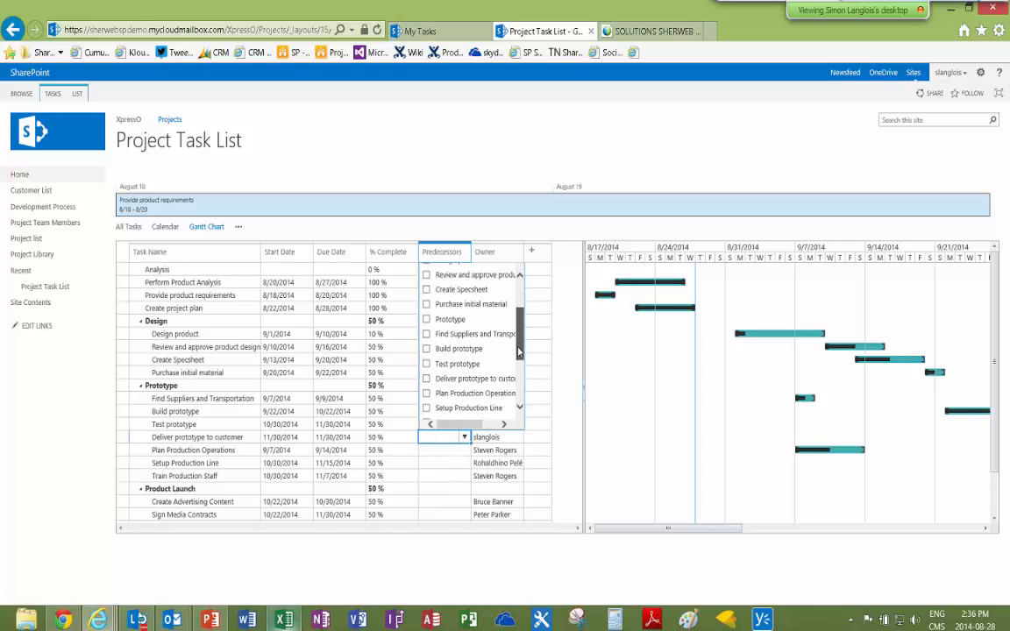
{"action": "left_click", "coordinate": [427, 351]}
{"action": "left_click", "coordinate": [424, 450]}
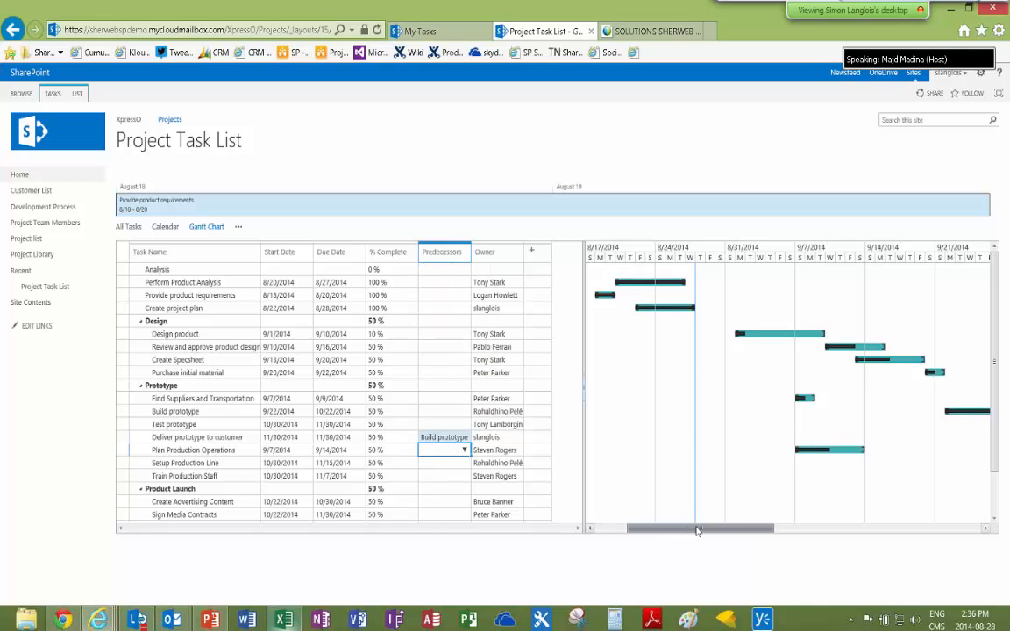
Scroll the Gantt timeline to the Deliver prototype to customer task and examine its dependency on Build prototype
{"action": "left_click_drag", "start_coordinate": [668, 529], "coordinate": [750, 530]}
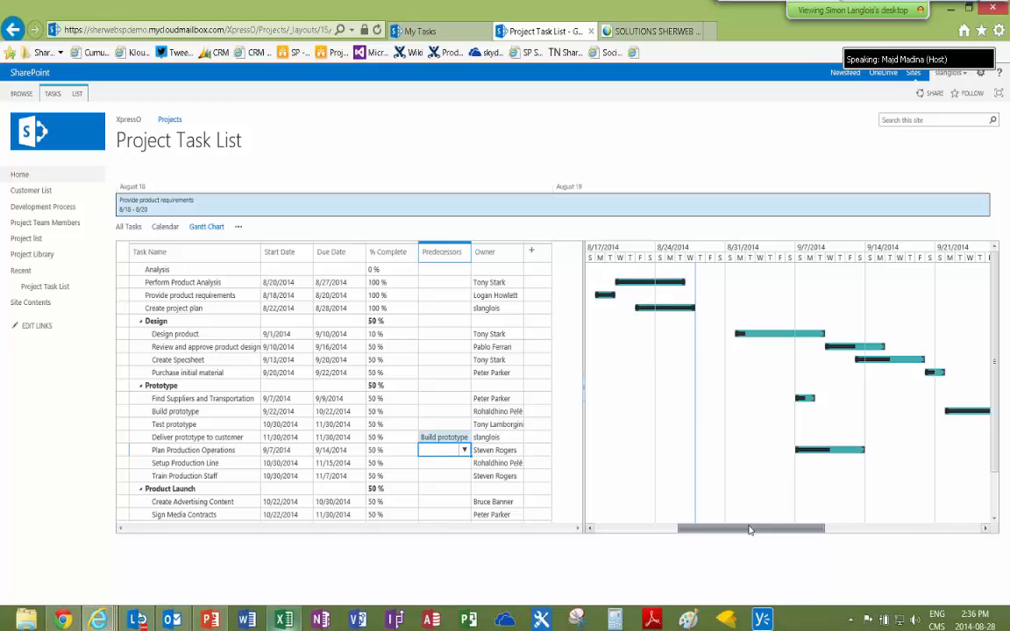
{"action": "left_click", "coordinate": [391, 438]}
{"action": "left_click", "coordinate": [53, 93]}
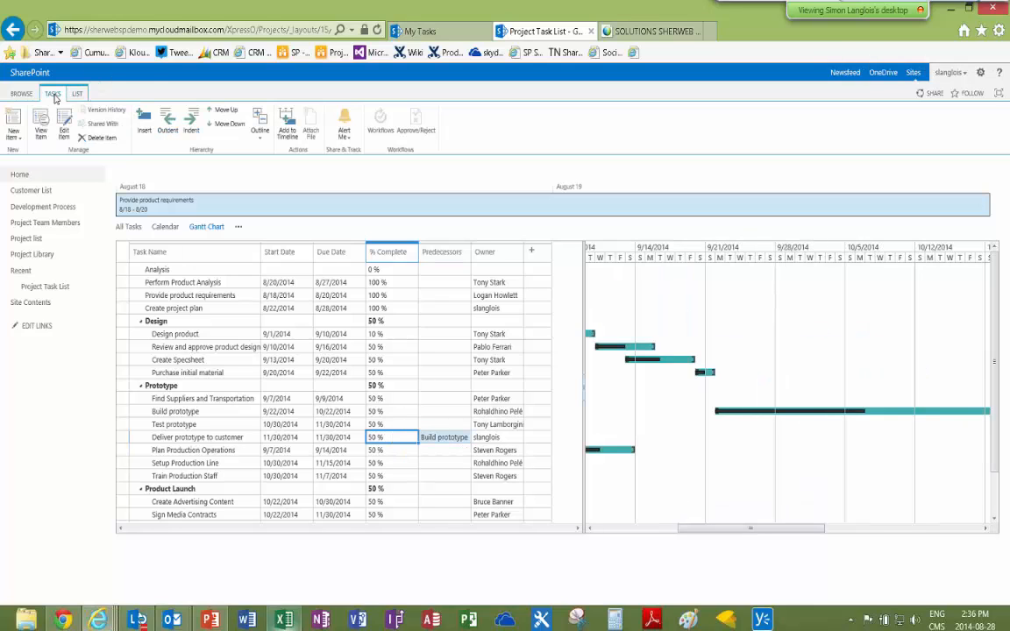
{"action": "left_click", "coordinate": [77, 94]}
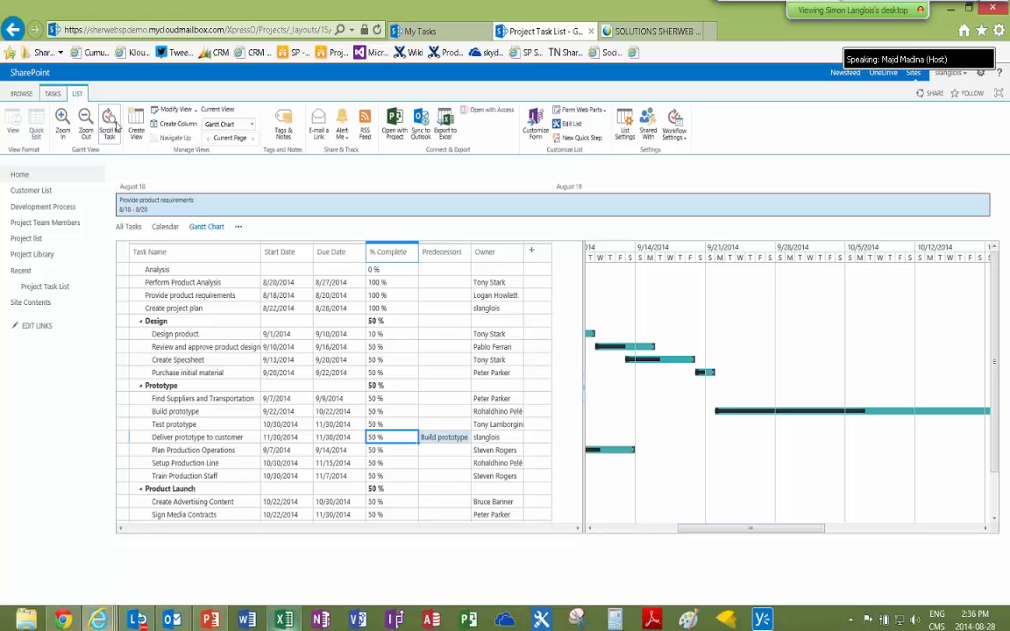
{"action": "left_click", "coordinate": [107, 114]}
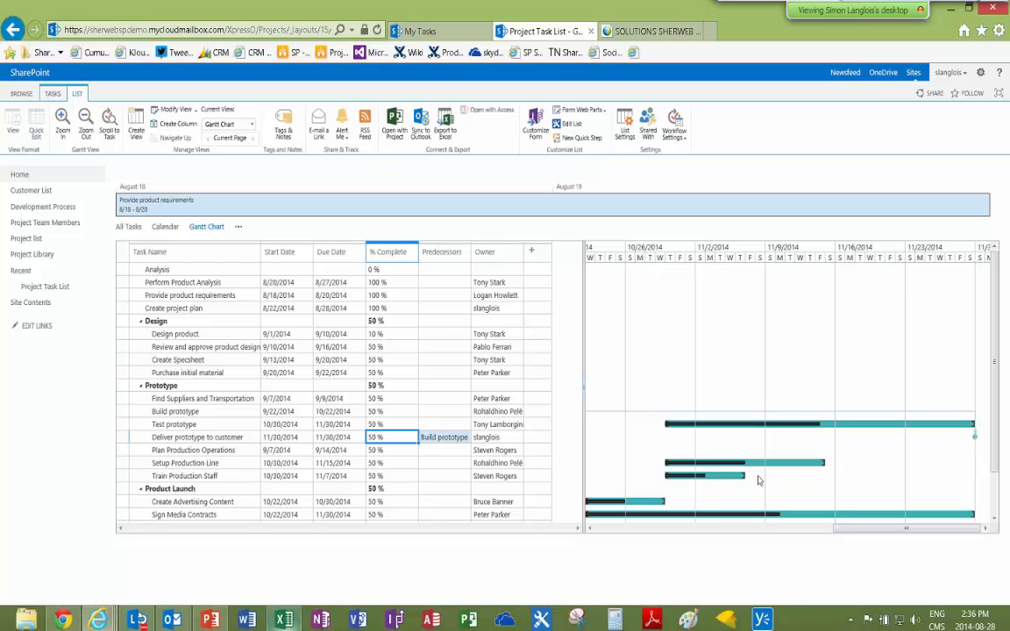
{"action": "left_click_drag", "start_coordinate": [858, 529], "coordinate": [705, 528]}
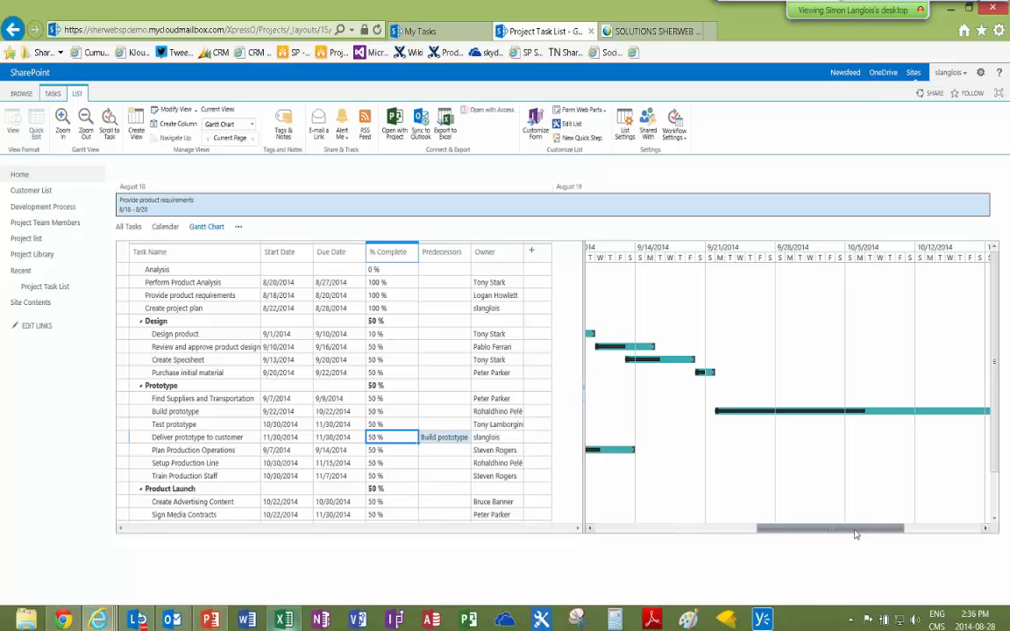
{"action": "left_click_drag", "start_coordinate": [777, 528], "coordinate": [855, 532]}
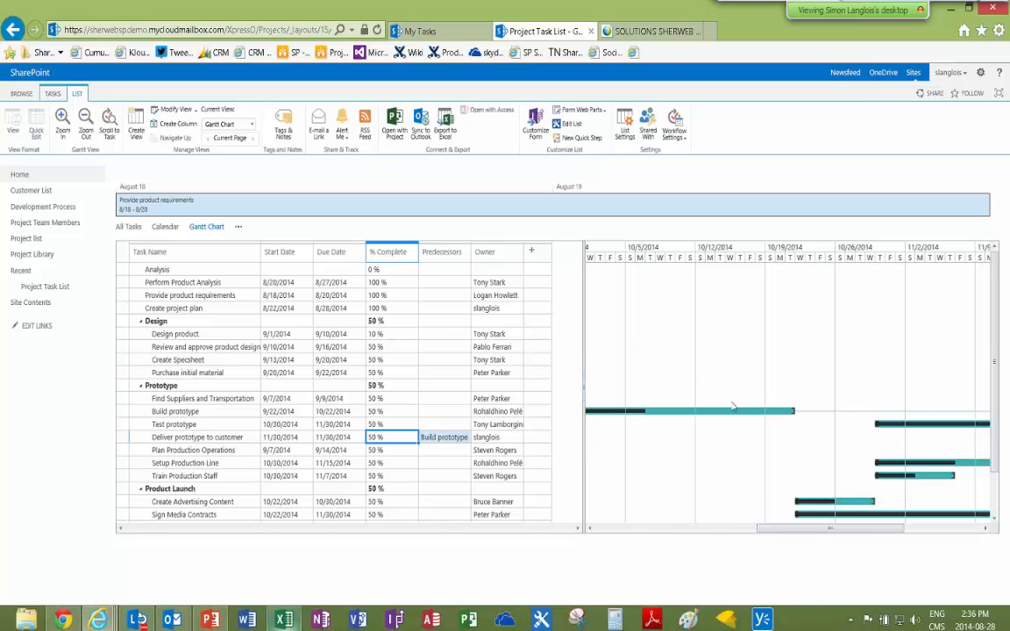
{"action": "left_click", "coordinate": [294, 388]}
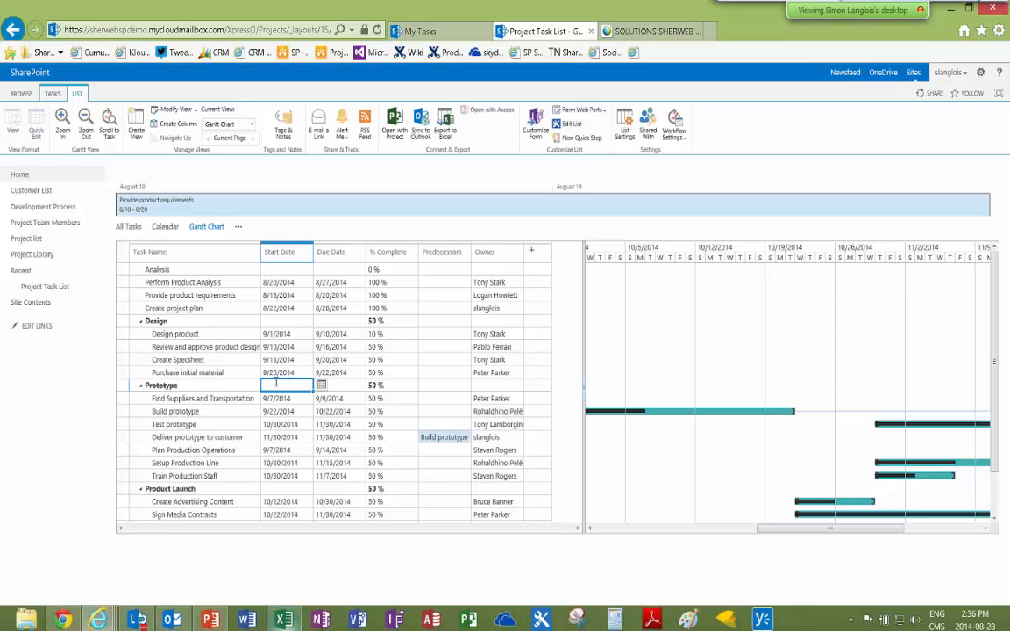
{"action": "key", "text": "Tab"}
{"action": "key", "text": "shift+Tab"}
{"action": "key", "text": "Tab"}
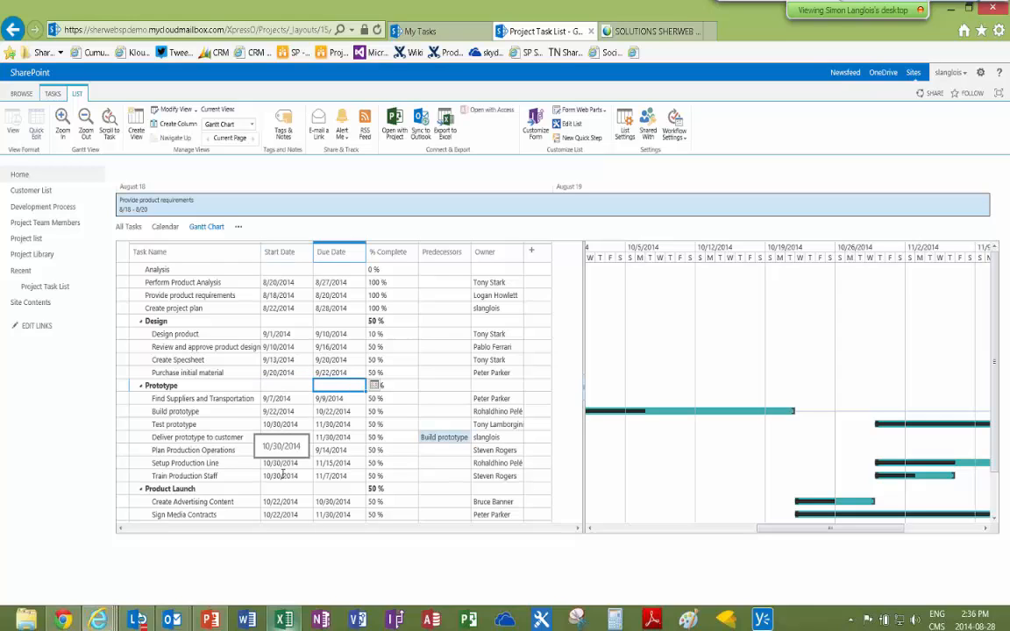
Copy the Design product start date, 9/1/2014, into the Design summary task's start date
{"action": "left_click", "coordinate": [280, 333]}
{"action": "left_click", "coordinate": [282, 333]}
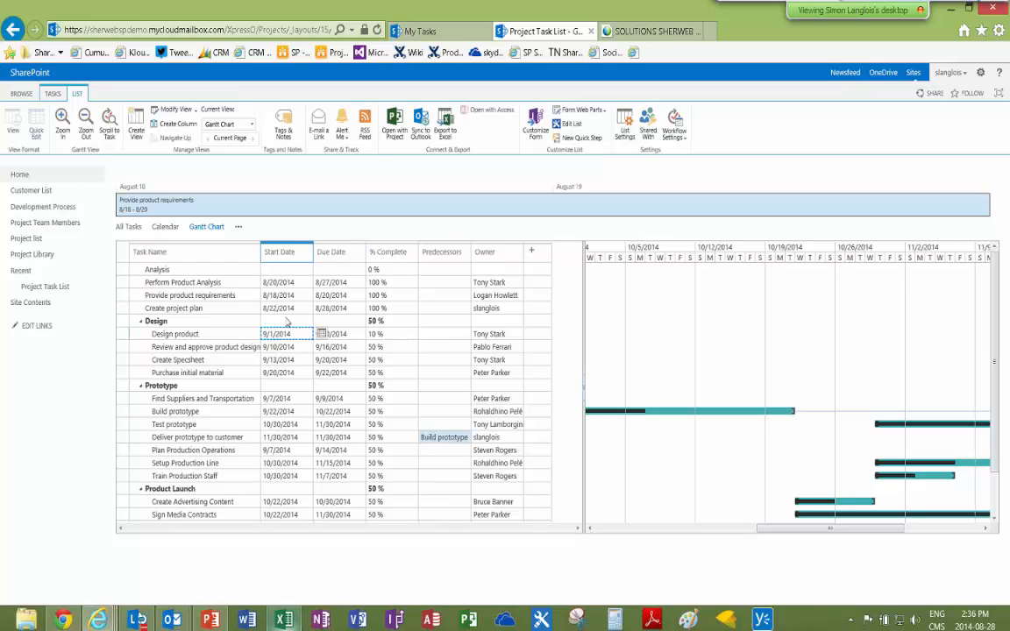
{"action": "left_click", "coordinate": [287, 321]}
{"action": "type", "text": "9/1/2014"}
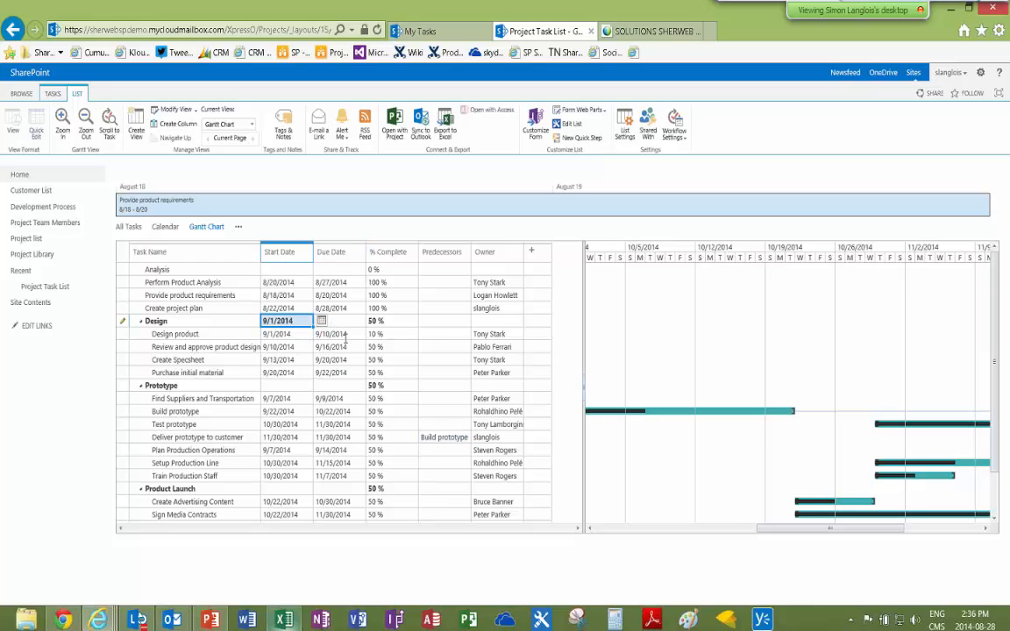
Copy the Purchase initial material due date, 9/22/2014, into the Design summary task's due date
{"action": "key", "text": "Right"}
{"action": "key", "text": "Down"}
{"action": "key", "text": "Down"}
{"action": "key", "text": "Down"}
{"action": "key", "text": "Down"}
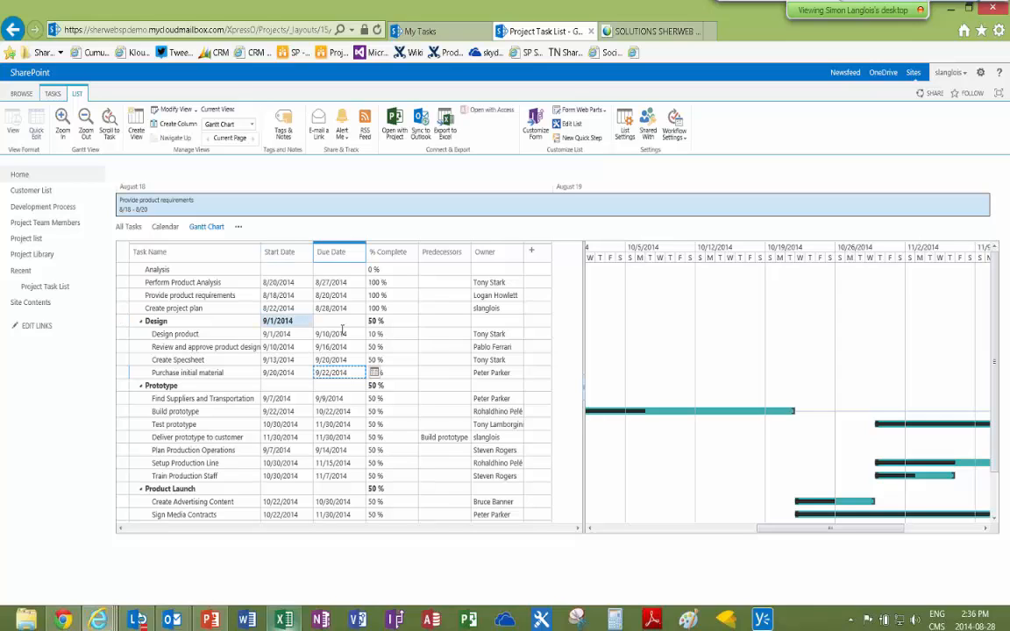
{"action": "key", "text": "ctrl+c"}
{"action": "key", "text": "Up"}
{"action": "key", "text": "Up"}
{"action": "key", "text": "Up"}
{"action": "key", "text": "Up"}
{"action": "key", "text": "ctrl+v"}
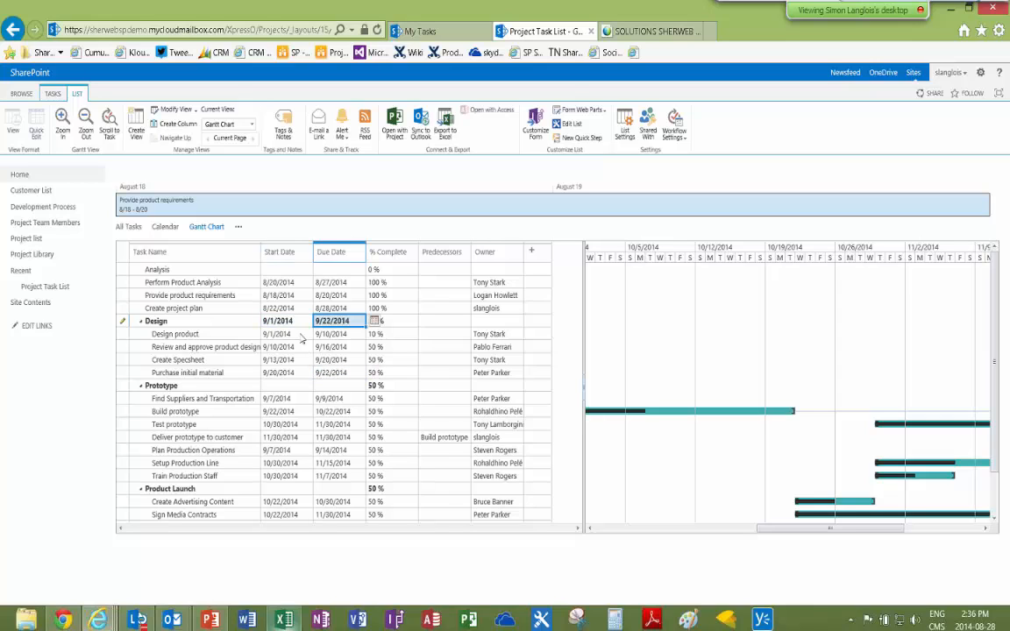
Bring the Design summary task's bar into view in the Gantt timeline
{"action": "left_click", "coordinate": [228, 336]}
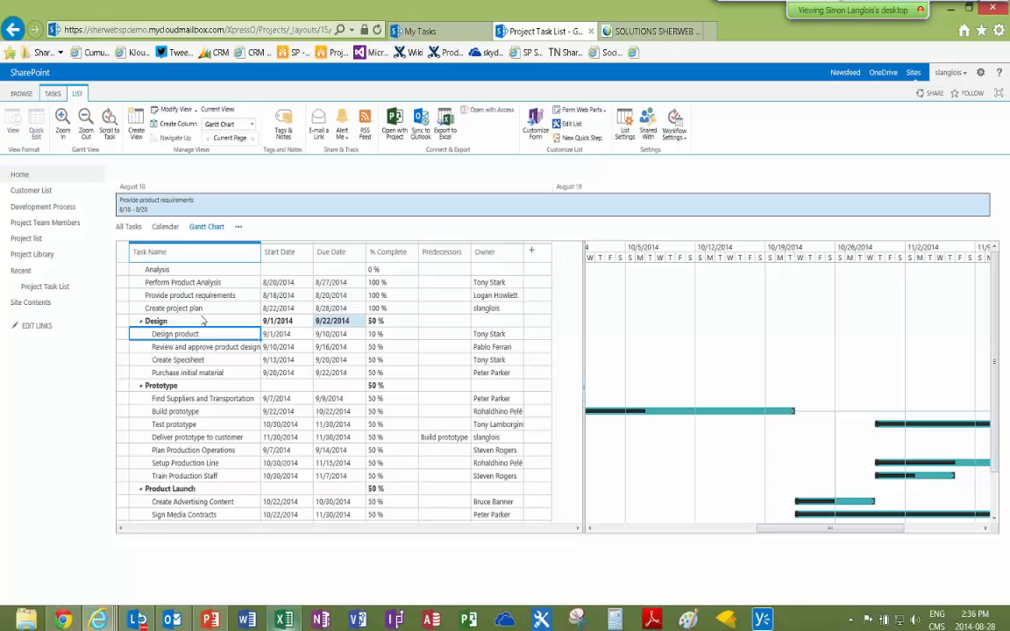
{"action": "left_click", "coordinate": [202, 321]}
{"action": "left_click", "coordinate": [108, 124]}
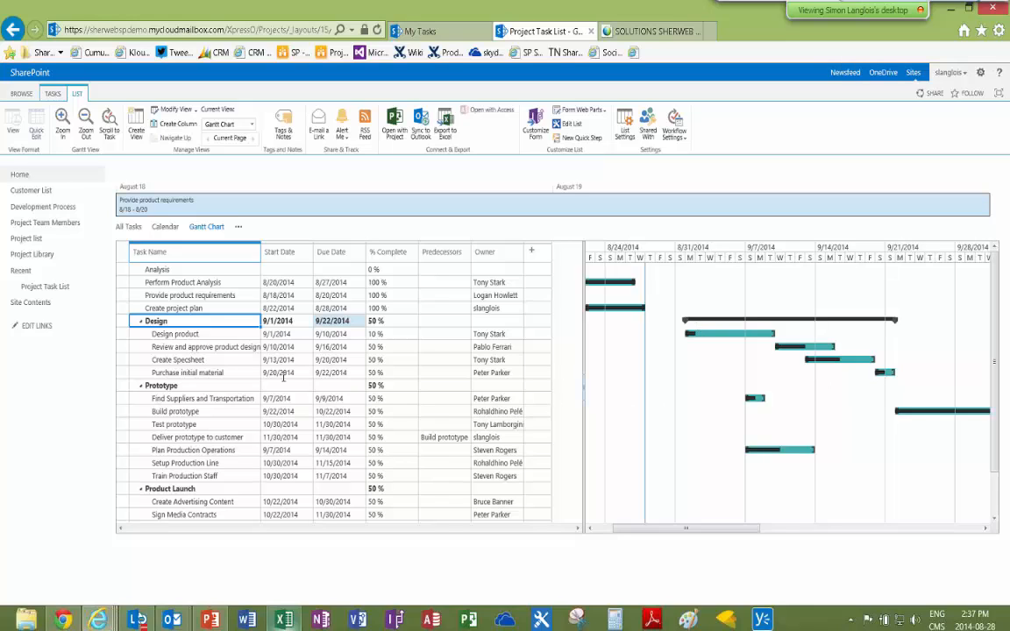
{"action": "left_click", "coordinate": [282, 385]}
{"action": "left_click", "coordinate": [337, 384]}
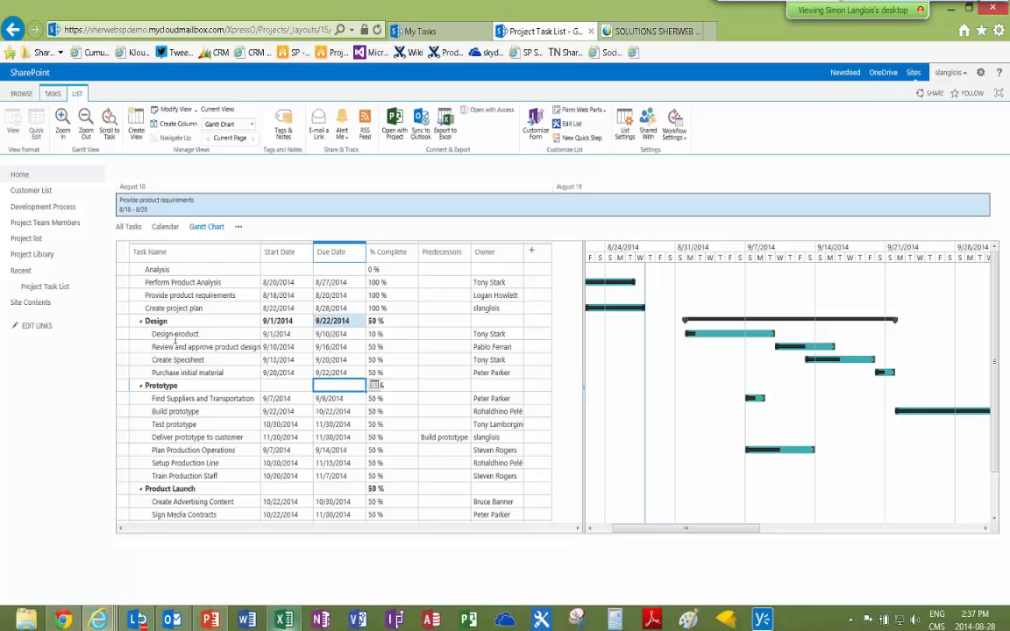
{"action": "left_click", "coordinate": [464, 440]}
{"action": "left_click", "coordinate": [462, 455]}
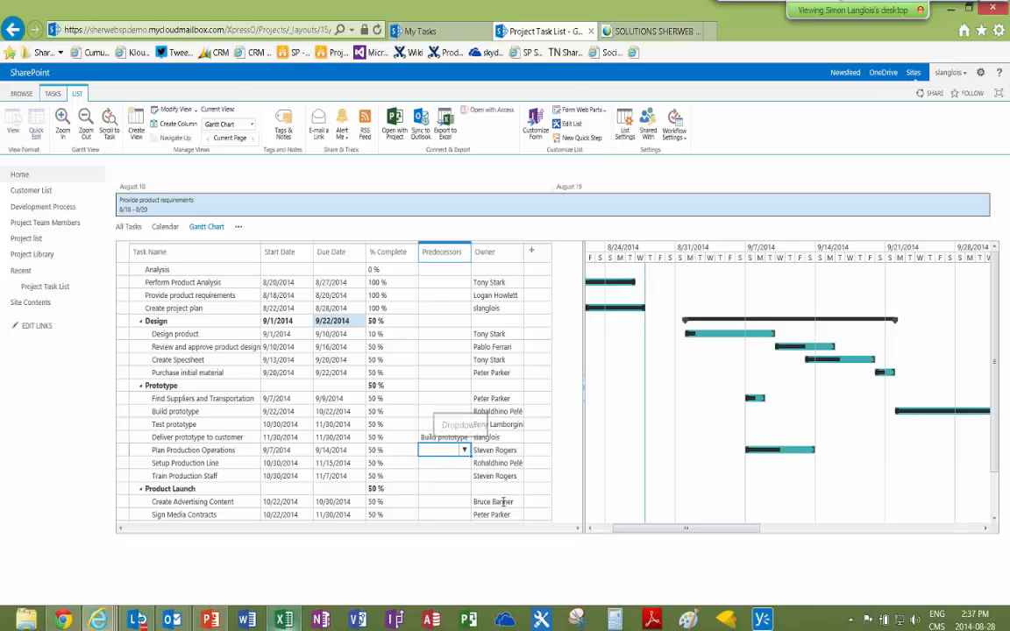
Set the Build prototype task's due date to 10/30/2014 with the date picker
{"action": "left_click", "coordinate": [357, 413]}
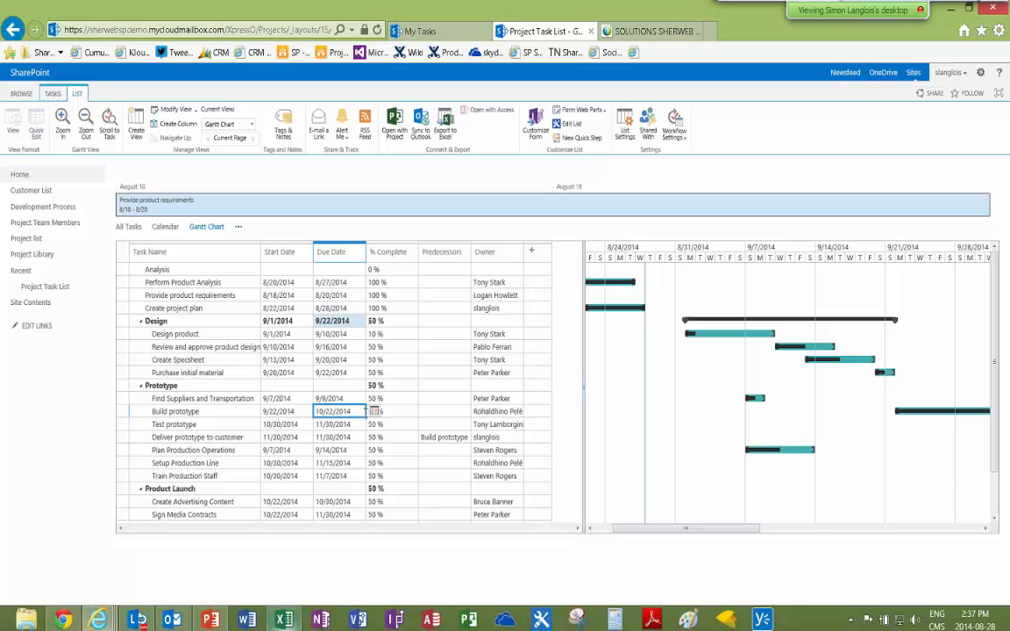
{"action": "left_click", "coordinate": [375, 412]}
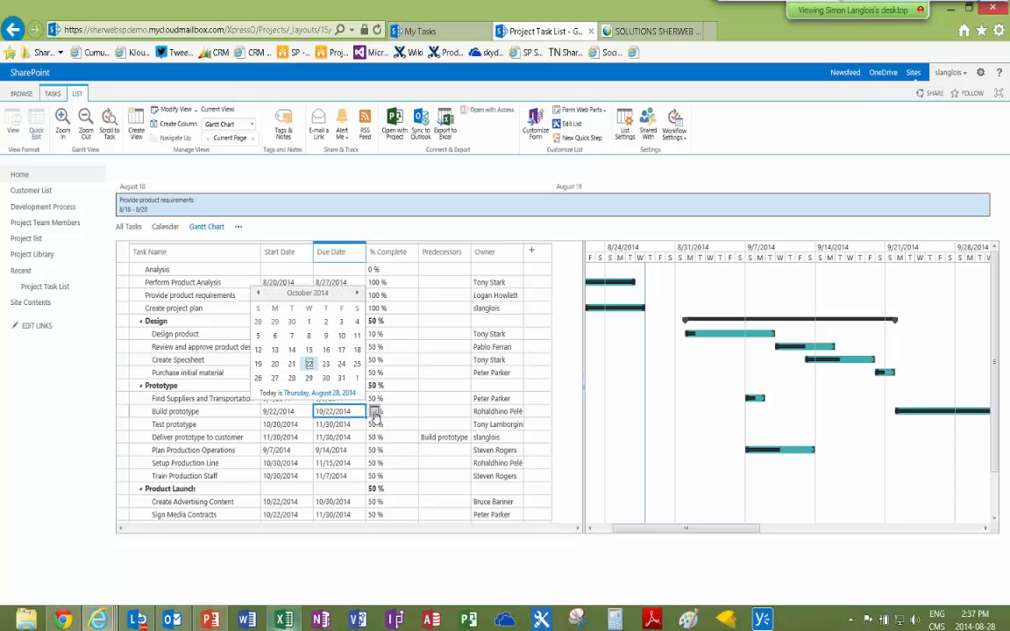
{"action": "left_click", "coordinate": [325, 378]}
{"action": "left_click", "coordinate": [409, 405]}
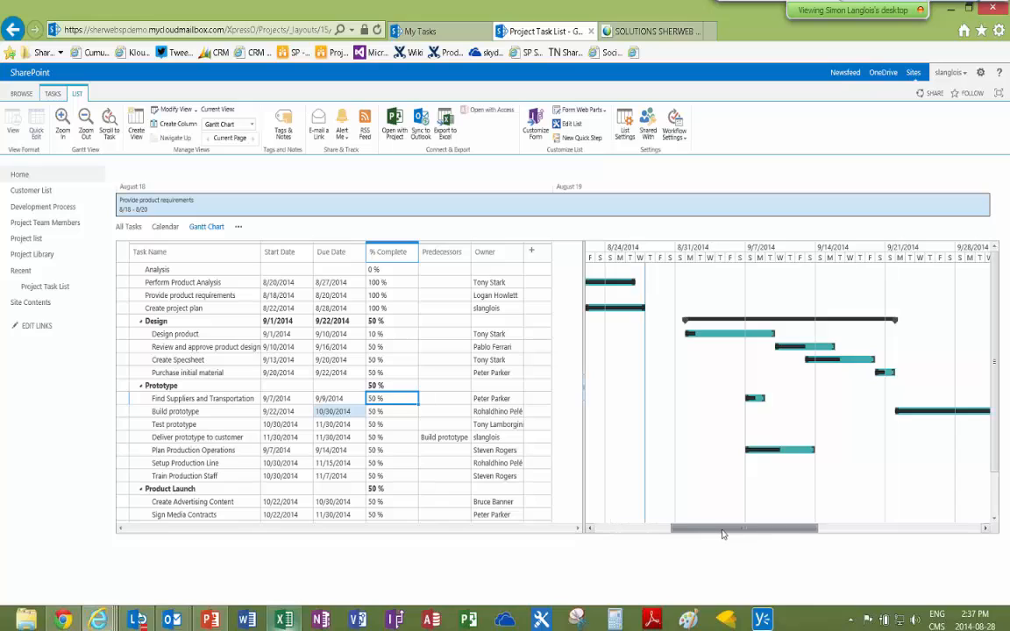
Examine the Build prototype bar and its link to Deliver prototype to customer at the end of the Gantt timeline
{"action": "left_click", "coordinate": [808, 530]}
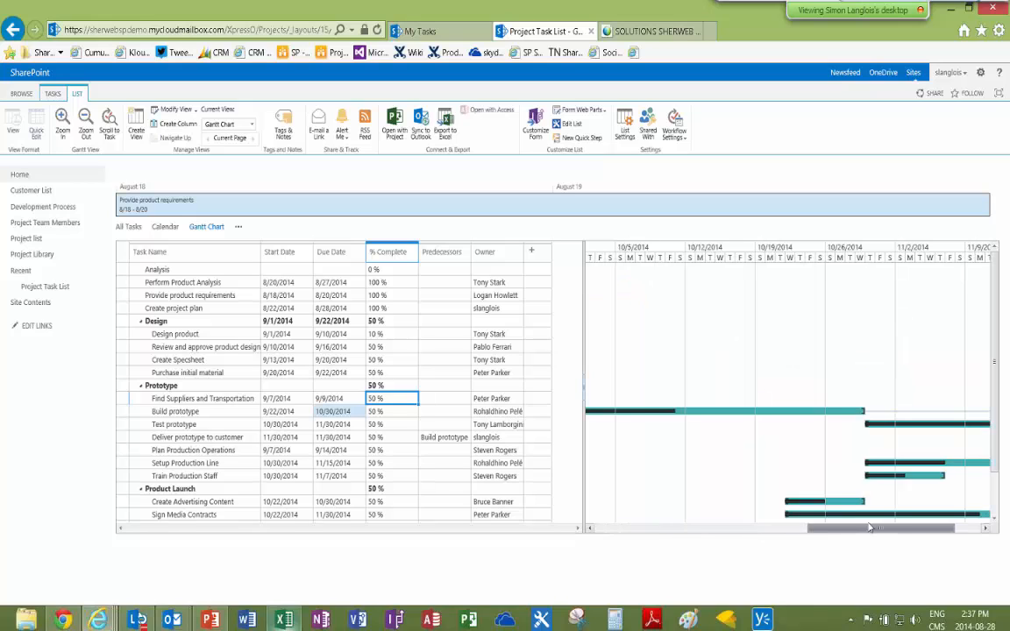
{"action": "left_click_drag", "start_coordinate": [808, 531], "coordinate": [885, 526]}
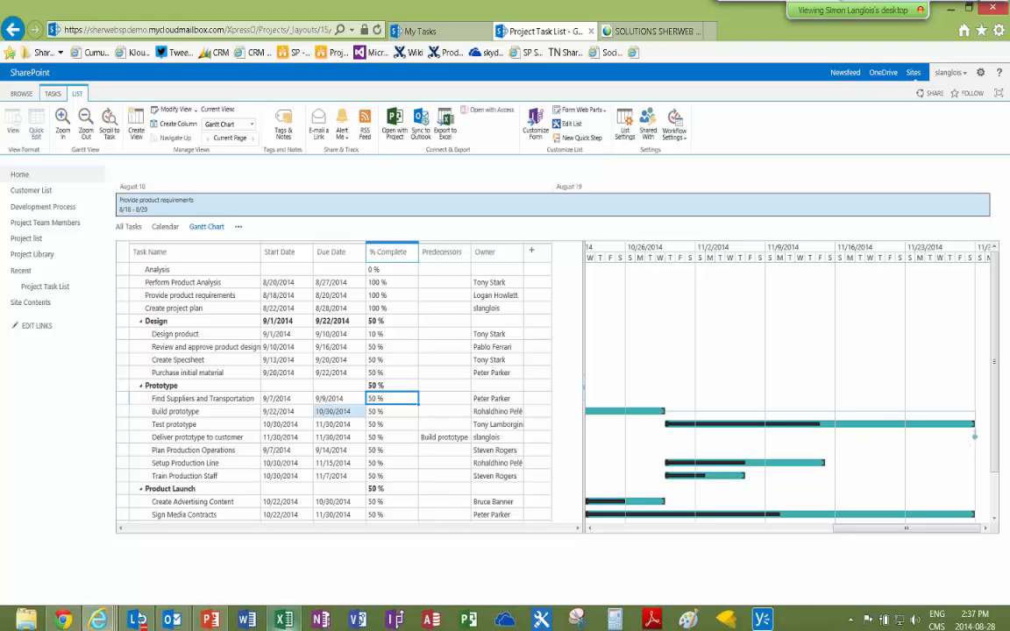
{"action": "left_click", "coordinate": [403, 413]}
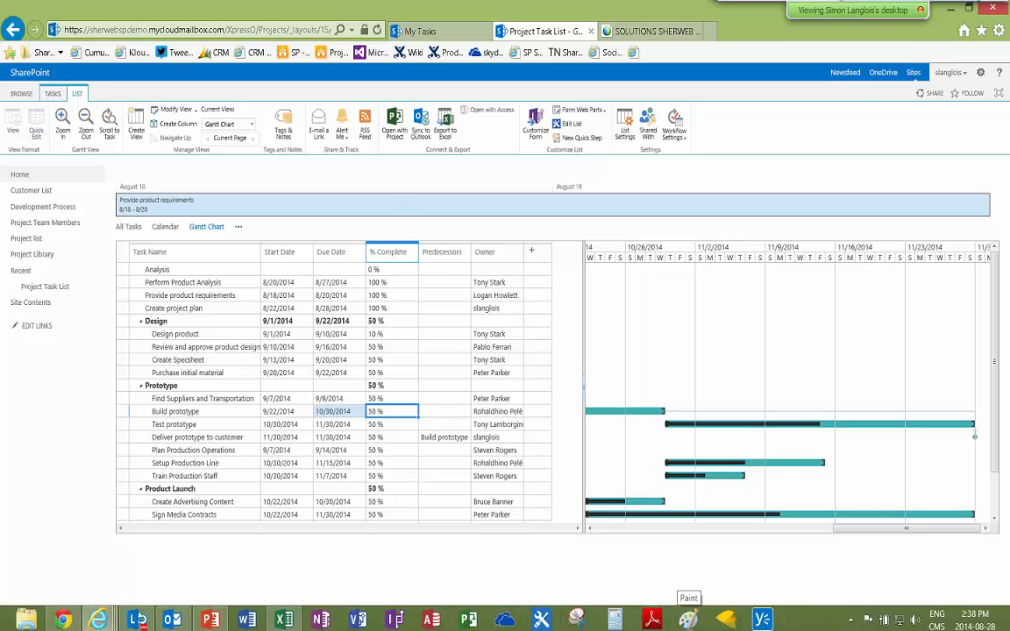
Open the task list in Microsoft Project, widen its task table to show the finish dates and predecessors, and return to SharePoint
{"action": "left_click", "coordinate": [395, 134]}
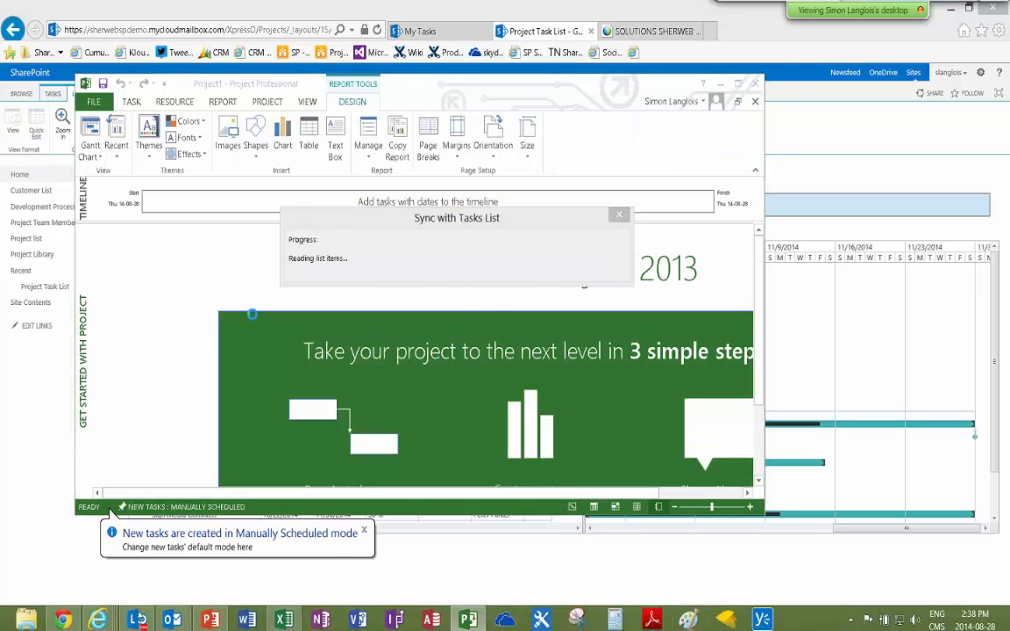
{"action": "left_click", "coordinate": [738, 85]}
{"action": "left_click", "coordinate": [386, 473]}
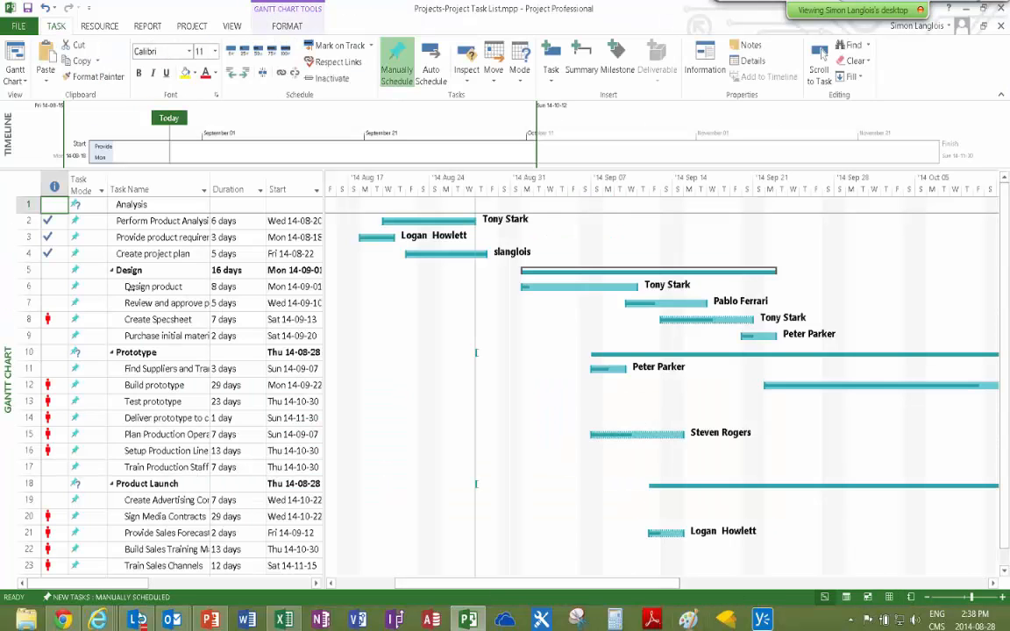
{"action": "left_click_drag", "start_coordinate": [323, 342], "coordinate": [415, 340]}
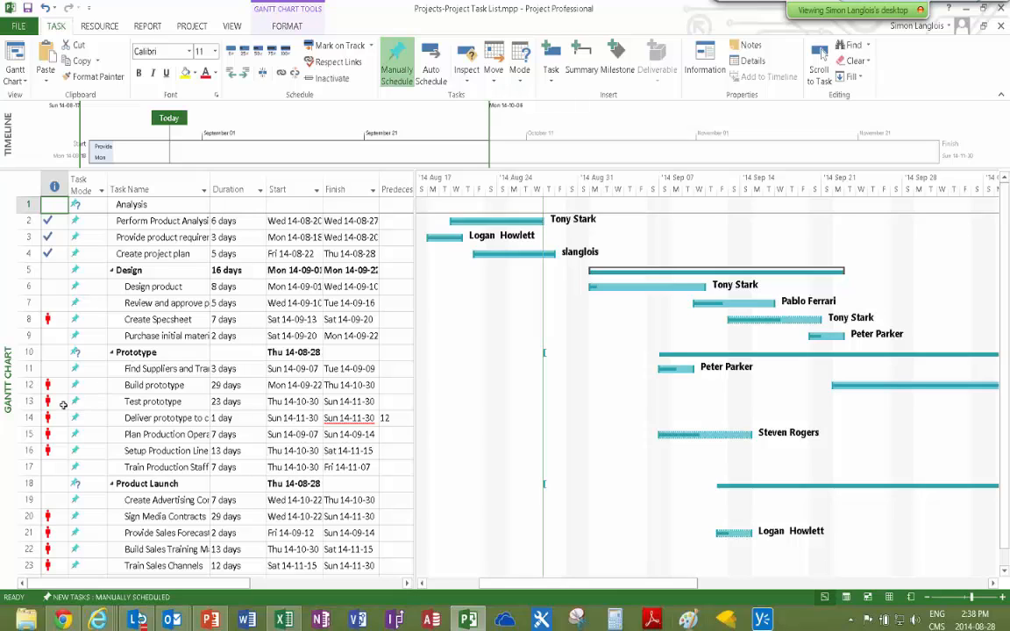
{"action": "mouse_move", "coordinate": [63, 405]}
{"action": "left_click", "coordinate": [965, 11]}
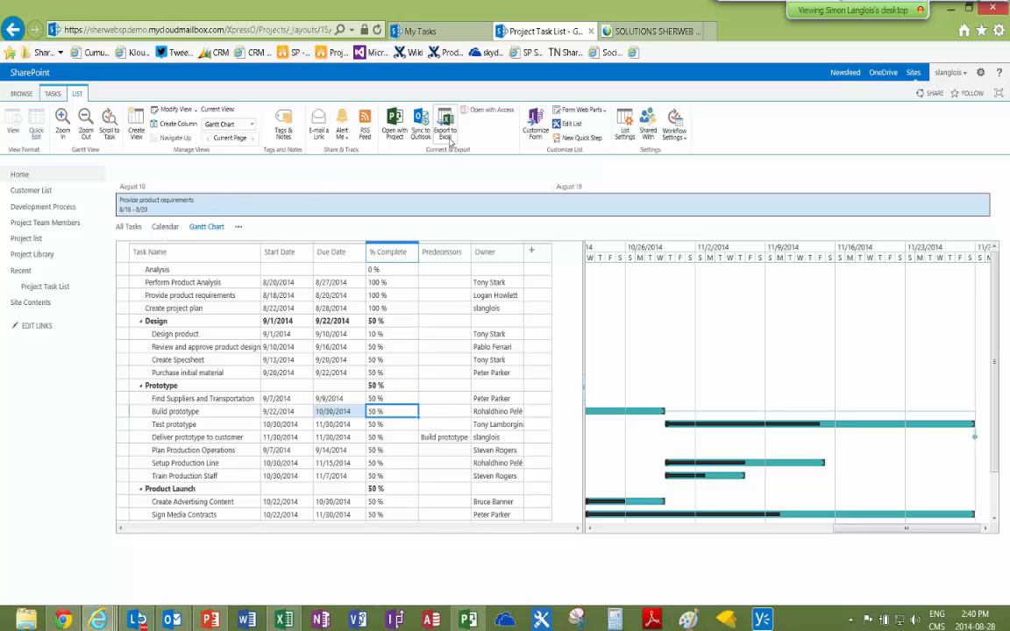
Show the task list in the All Tasks view and look over the other available views
{"action": "left_click", "coordinate": [127, 230]}
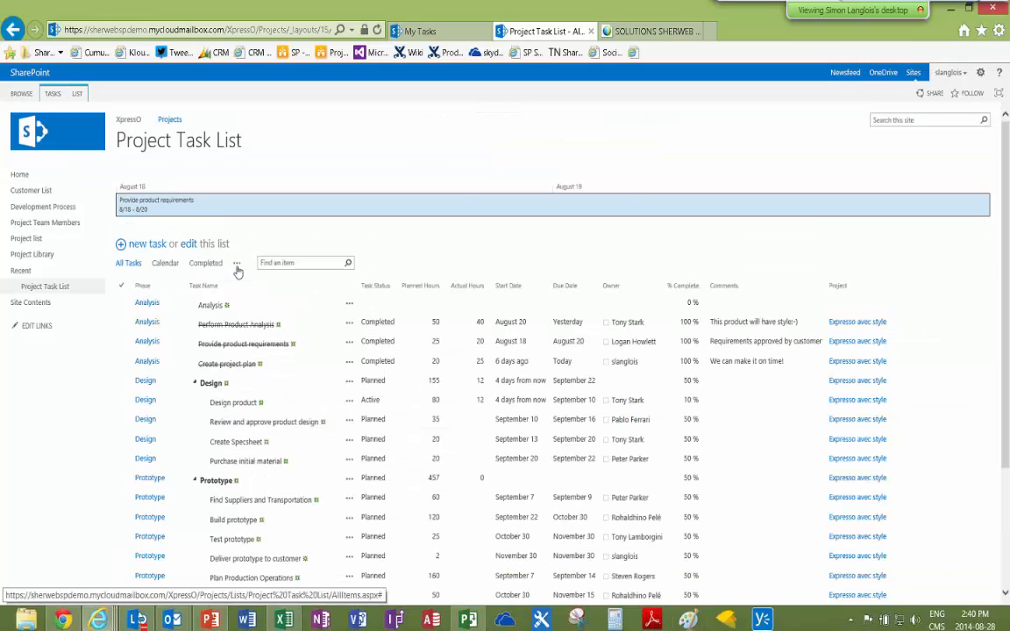
{"action": "left_click", "coordinate": [237, 264]}
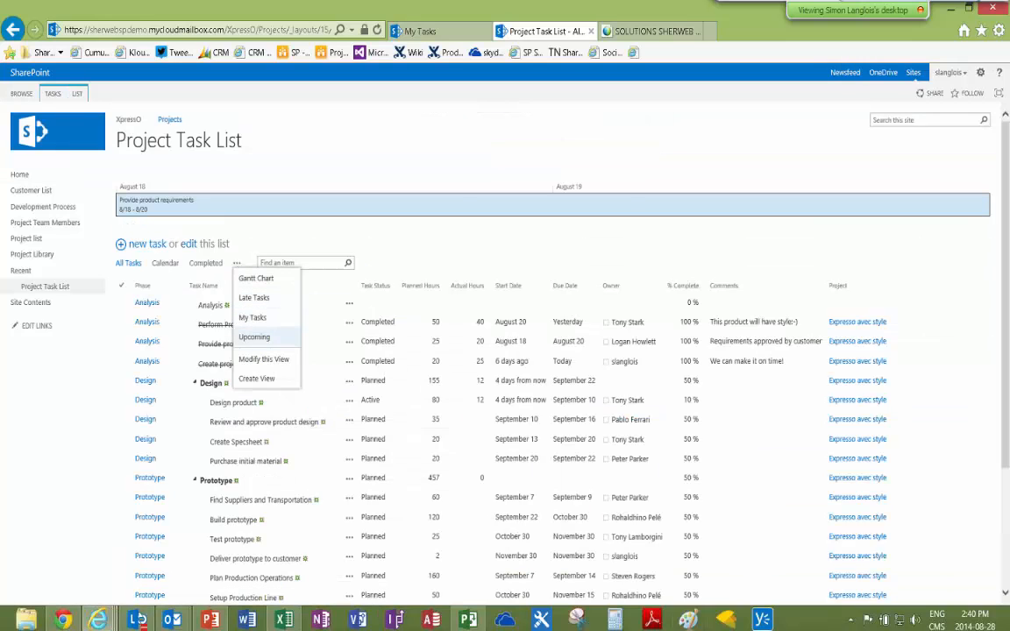
{"action": "left_click", "coordinate": [258, 237]}
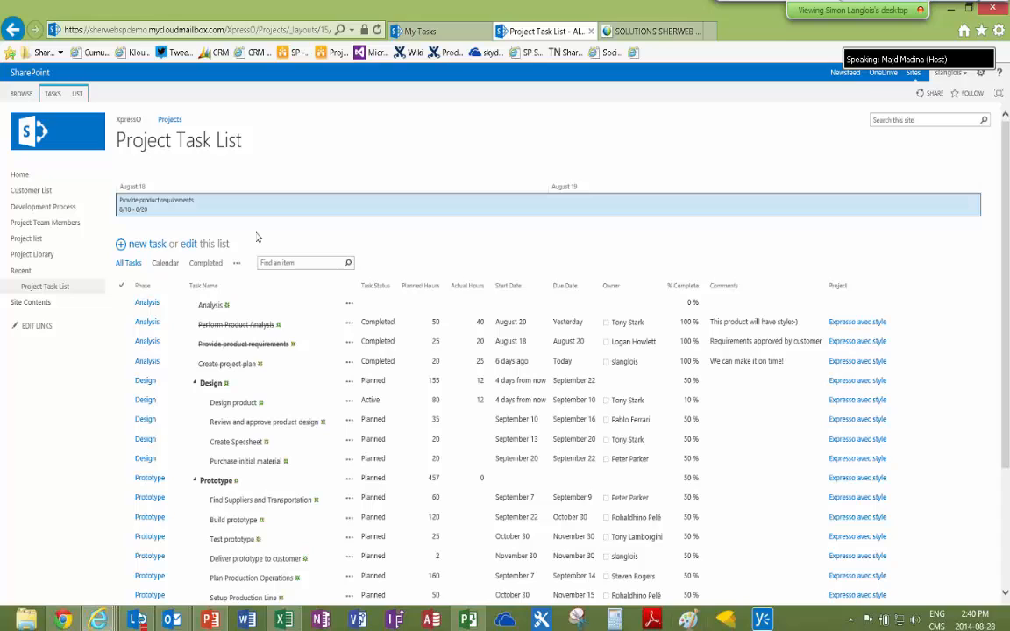
Go to the Projects site home page and remove the Get started with your site tiles
{"action": "left_click", "coordinate": [20, 179]}
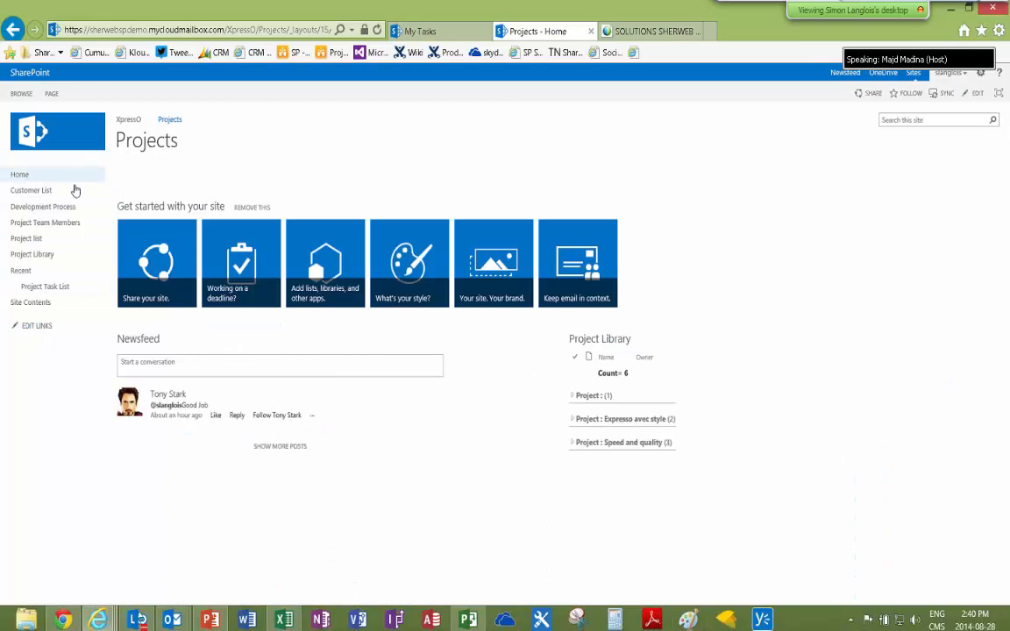
{"action": "left_click", "coordinate": [252, 208]}
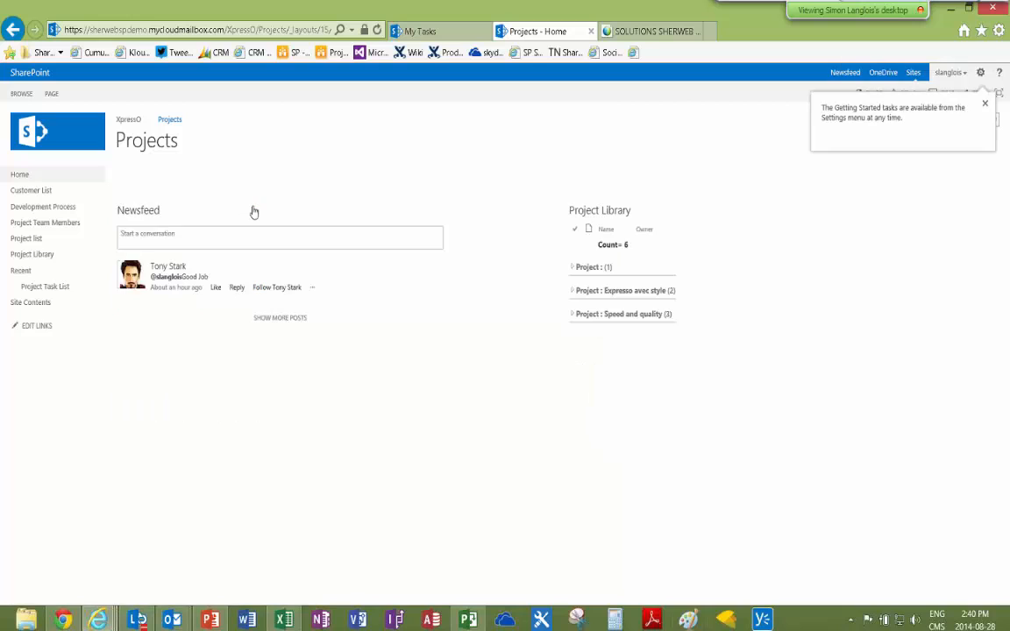
Edit the Projects home page, restore the minimized Project Summary web part, and save the page
{"action": "left_click", "coordinate": [52, 94]}
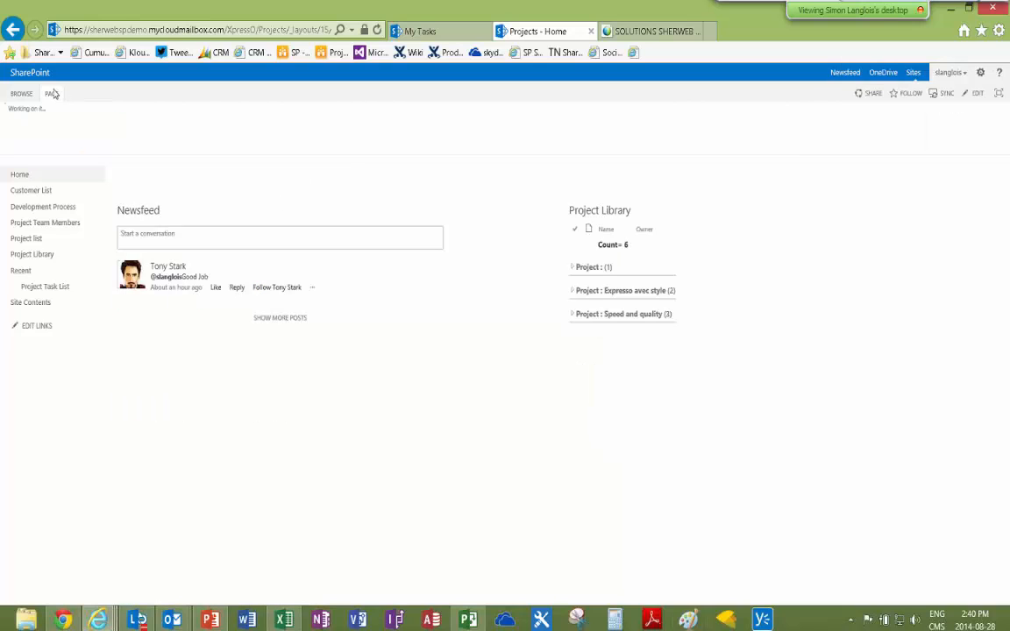
{"action": "left_click", "coordinate": [14, 120]}
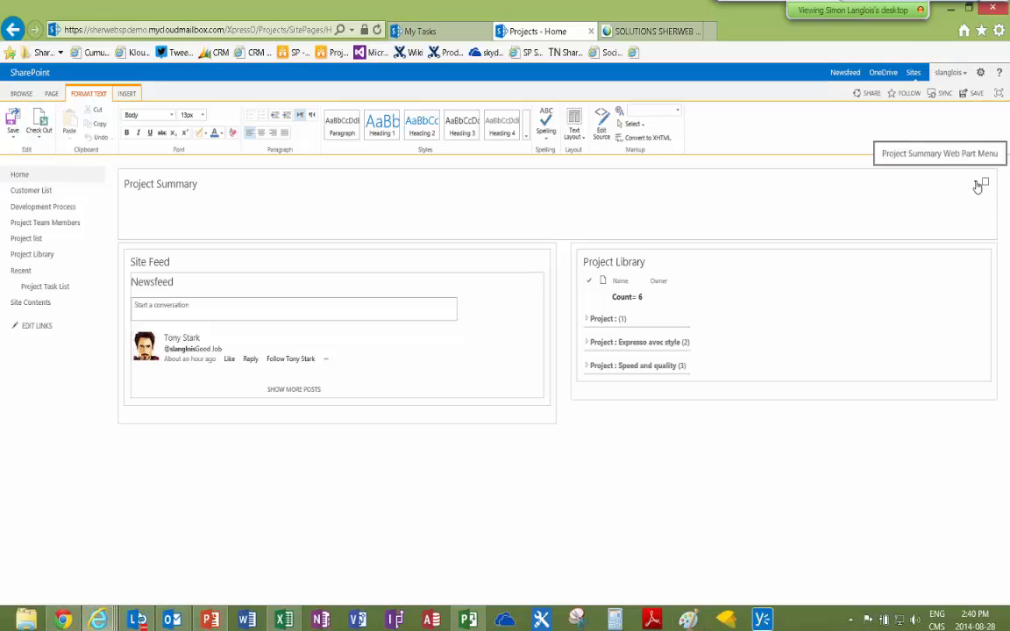
{"action": "left_click", "coordinate": [976, 185]}
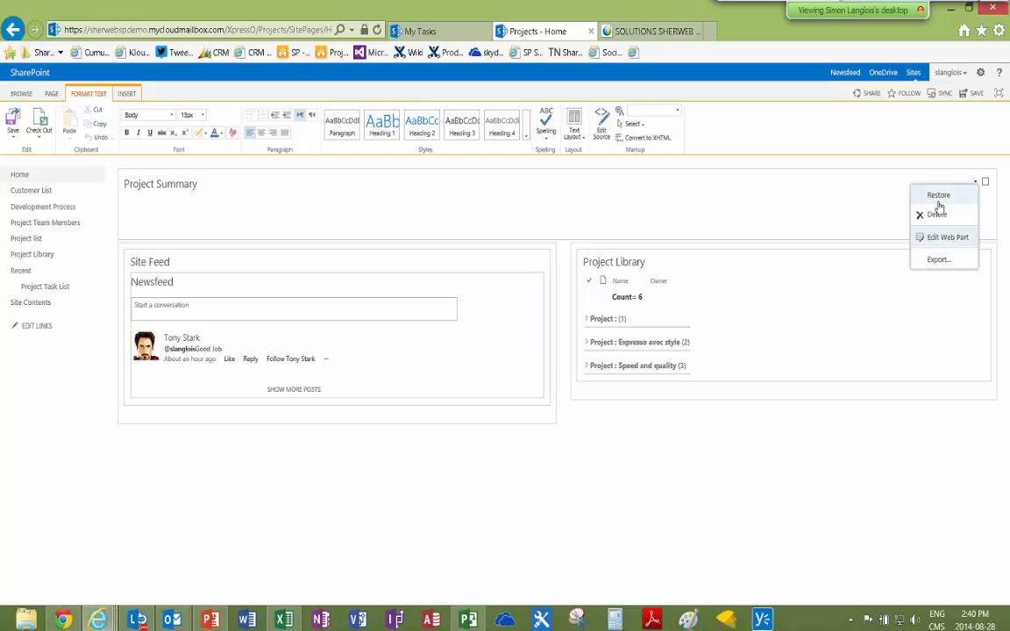
{"action": "left_click", "coordinate": [936, 197]}
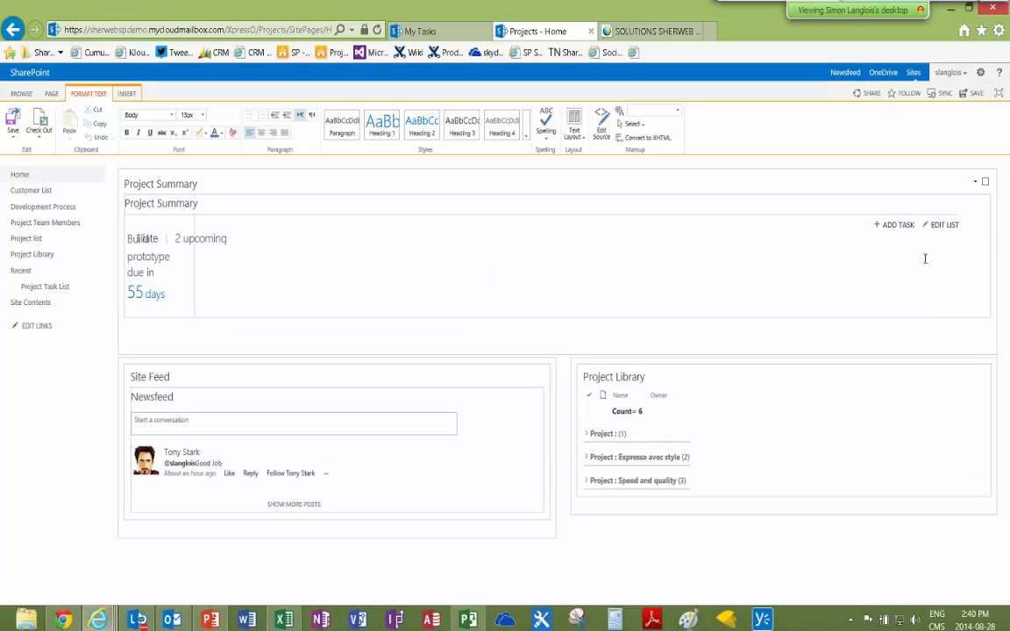
{"action": "left_click", "coordinate": [976, 183]}
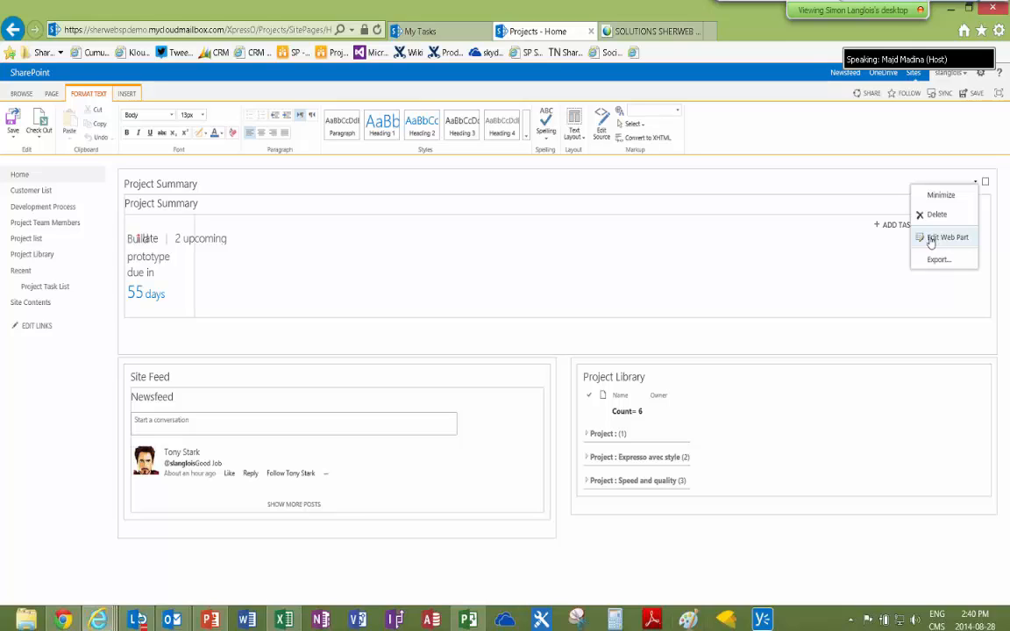
{"action": "left_click", "coordinate": [806, 189]}
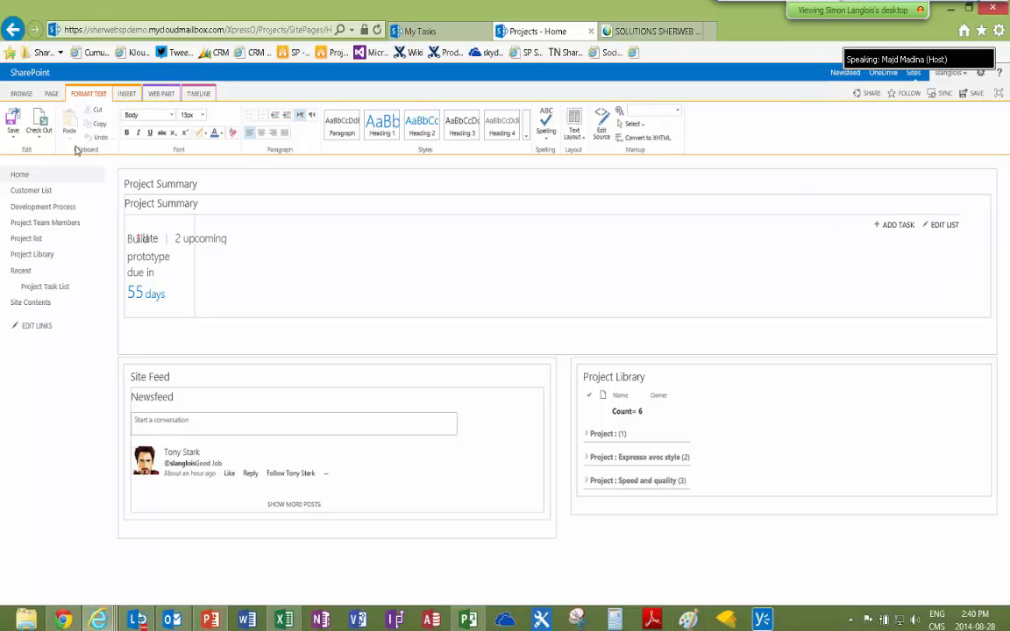
{"action": "left_click", "coordinate": [10, 123]}
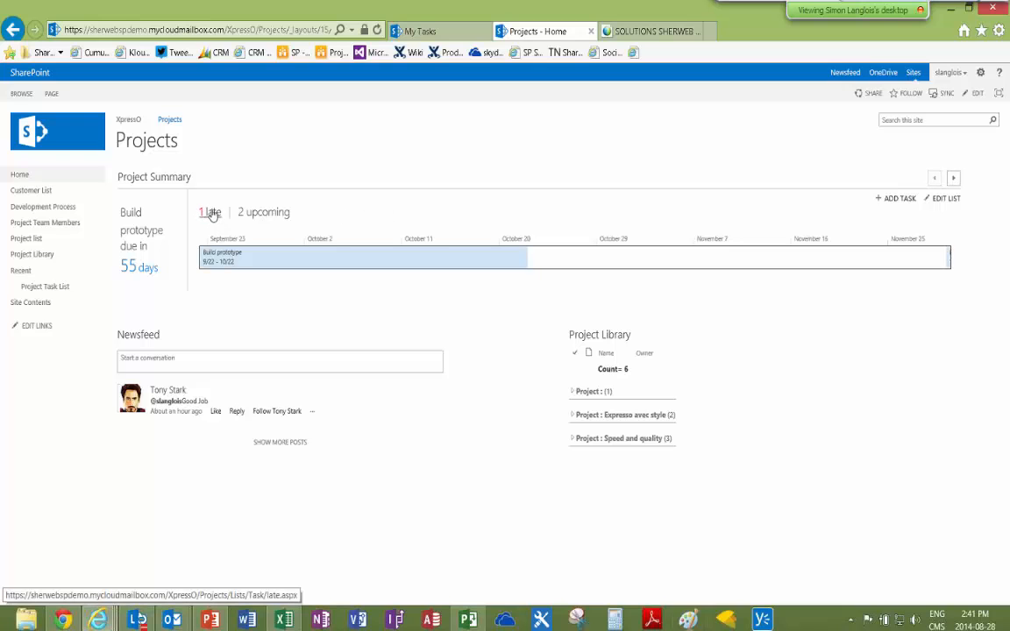
Review the upcoming tasks behind the Project Summary and the Project Task List, returning to the home page after each
{"action": "left_click", "coordinate": [264, 215]}
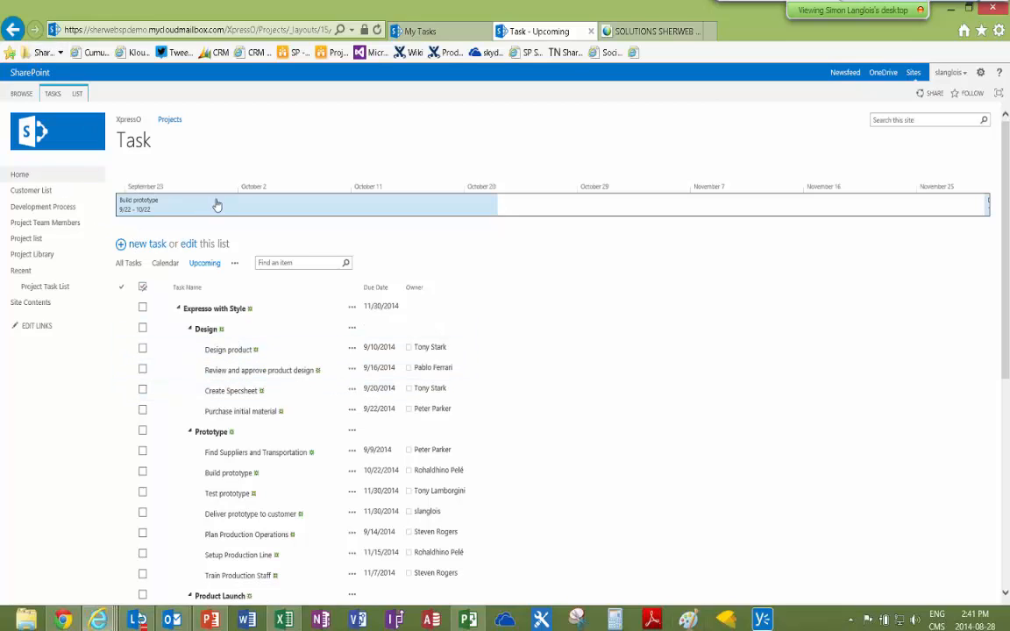
{"action": "left_click", "coordinate": [12, 30]}
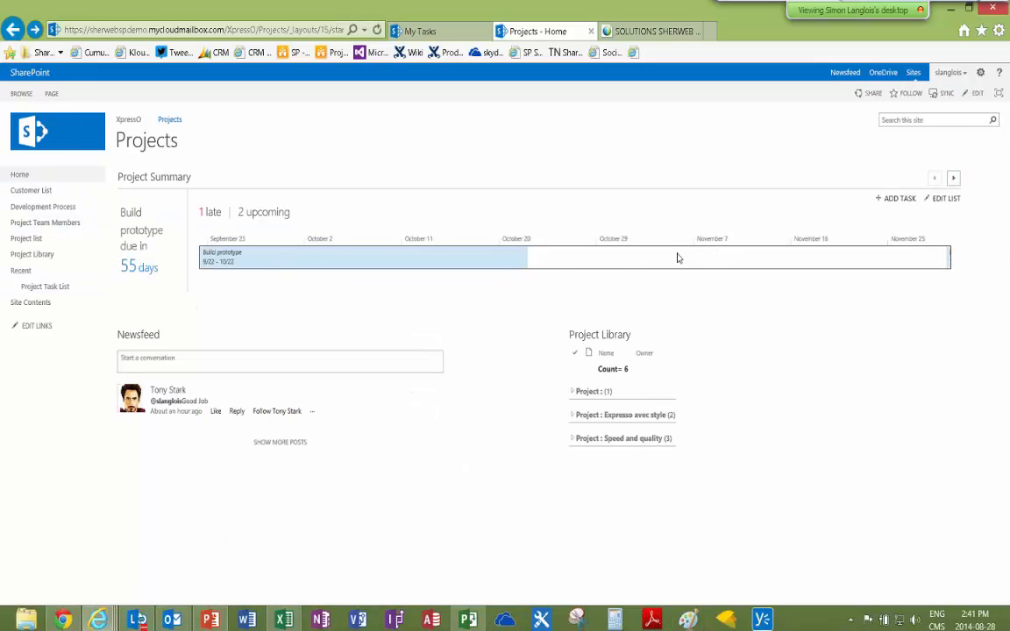
{"action": "left_click", "coordinate": [31, 290]}
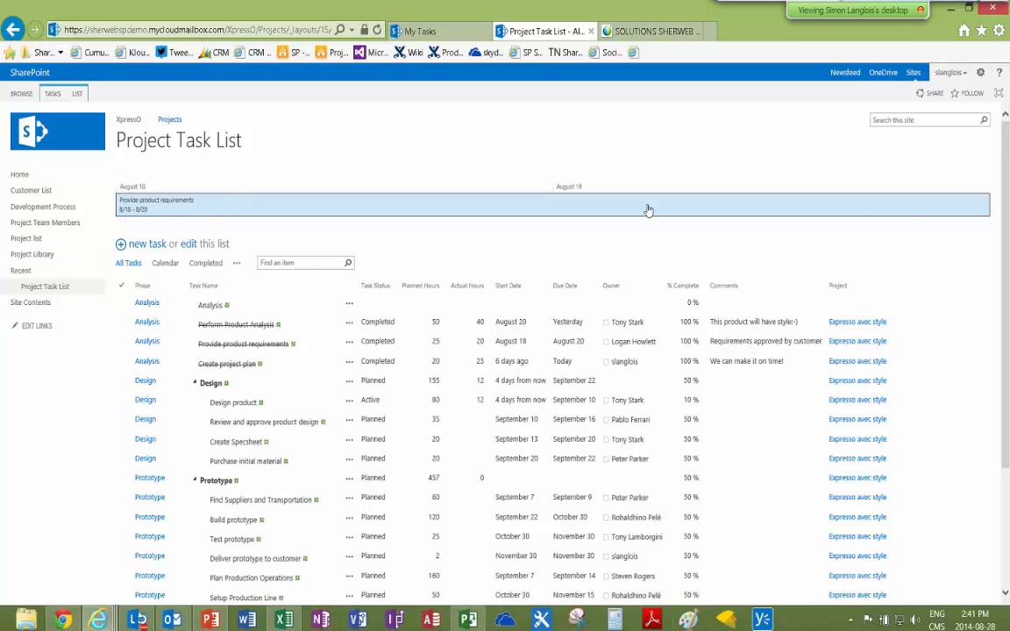
{"action": "left_click", "coordinate": [12, 29]}
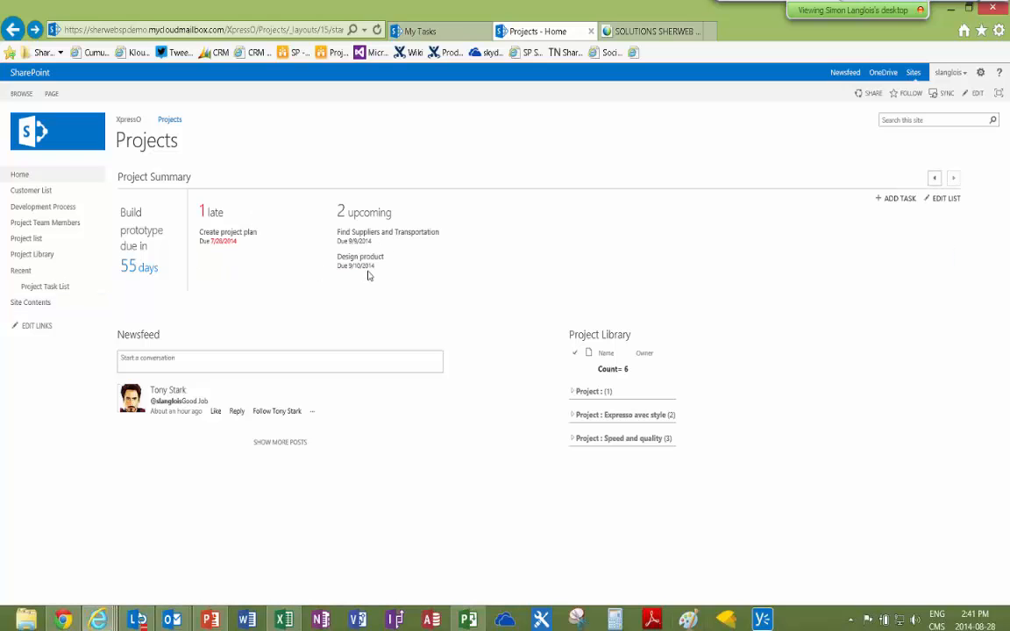
Leave the navigation links unedited and open the Task list from Site Contents
{"action": "left_click", "coordinate": [35, 325]}
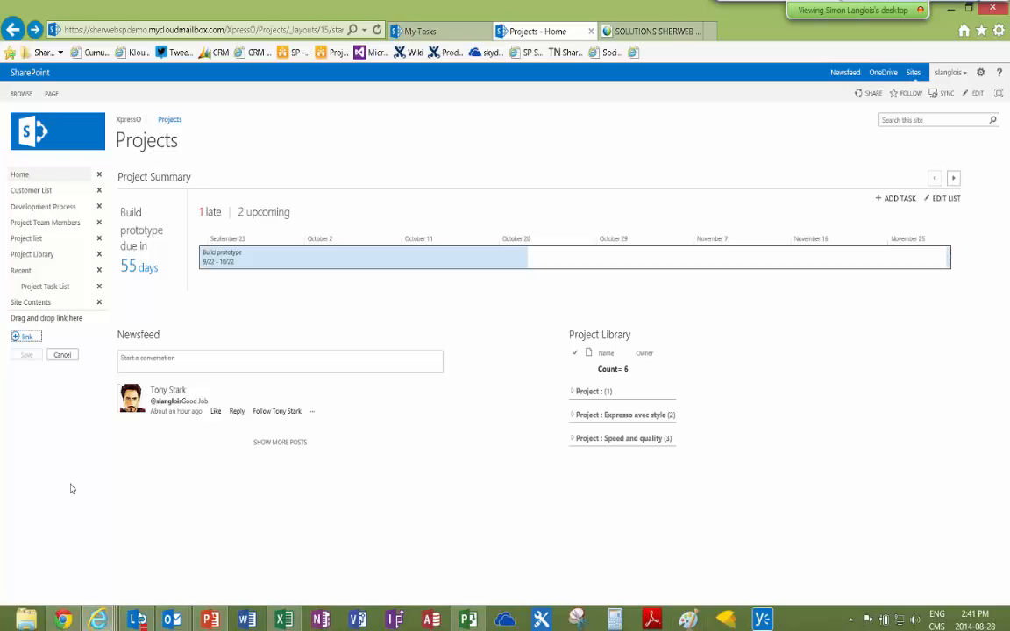
{"action": "left_click", "coordinate": [61, 354]}
{"action": "left_click", "coordinate": [39, 304]}
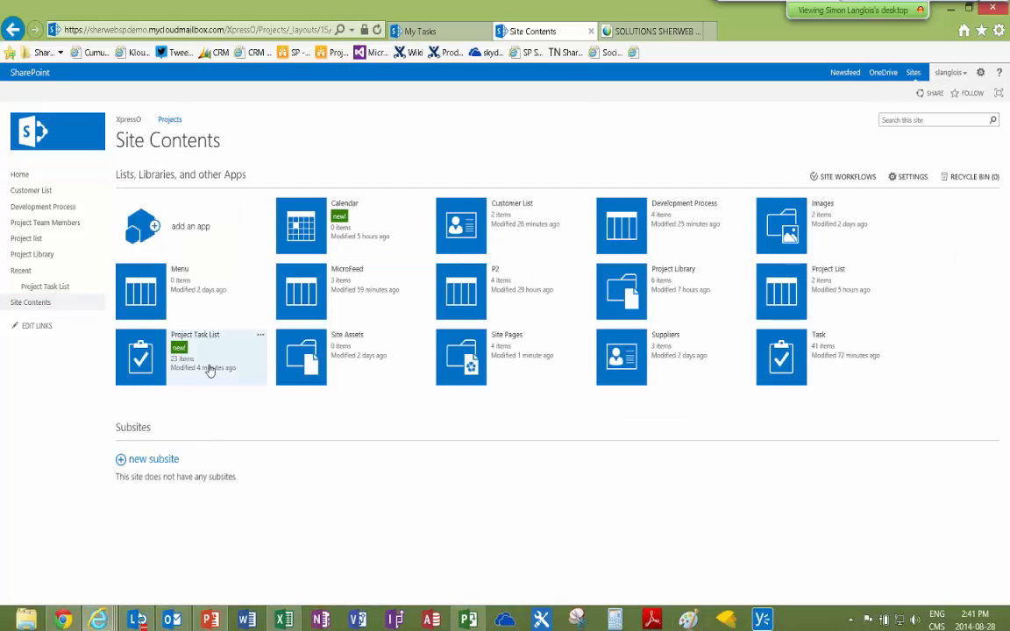
{"action": "left_click", "coordinate": [786, 363]}
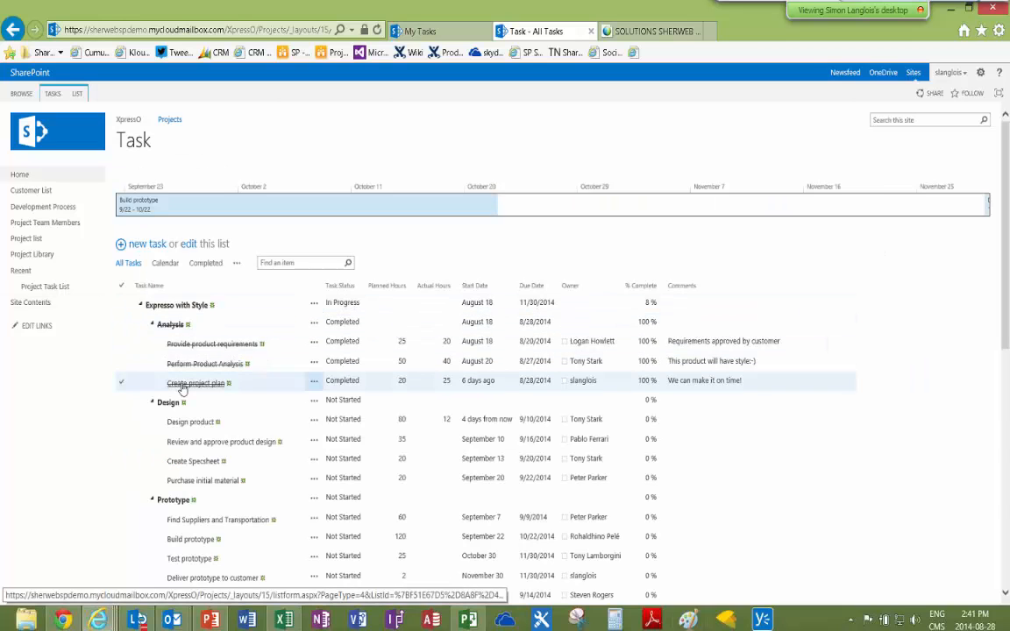
Add the Train Production Staff task to the Task list's timeline and return to the Projects site home page
{"action": "scroll", "coordinate": [182, 389], "scroll_direction": "down", "scroll_amount": 5}
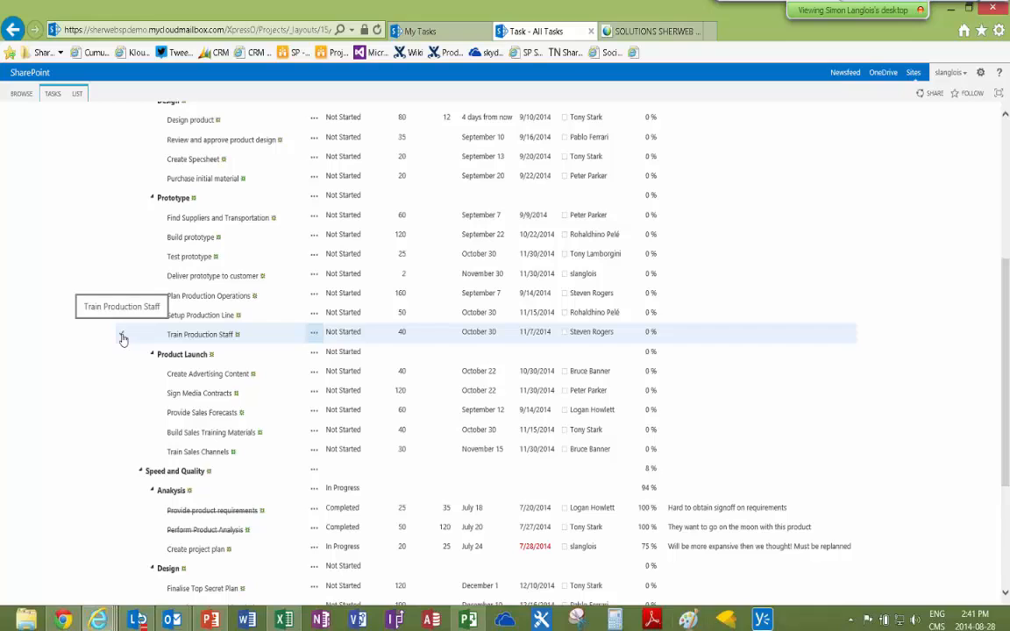
{"action": "left_click", "coordinate": [313, 335]}
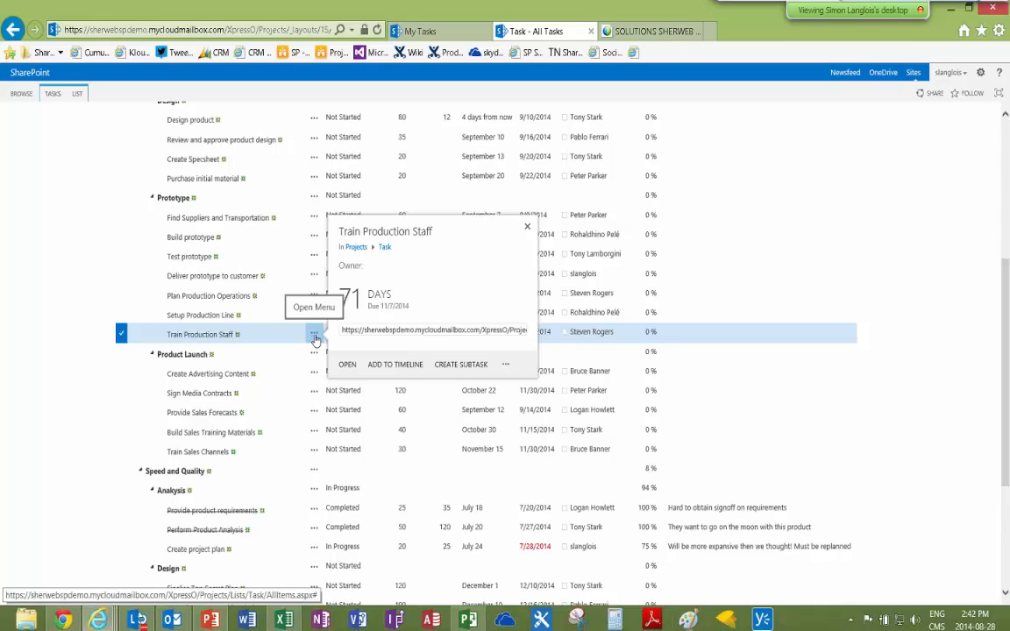
{"action": "left_click", "coordinate": [404, 367]}
{"action": "scroll", "coordinate": [404, 370], "scroll_direction": "up", "scroll_amount": 5}
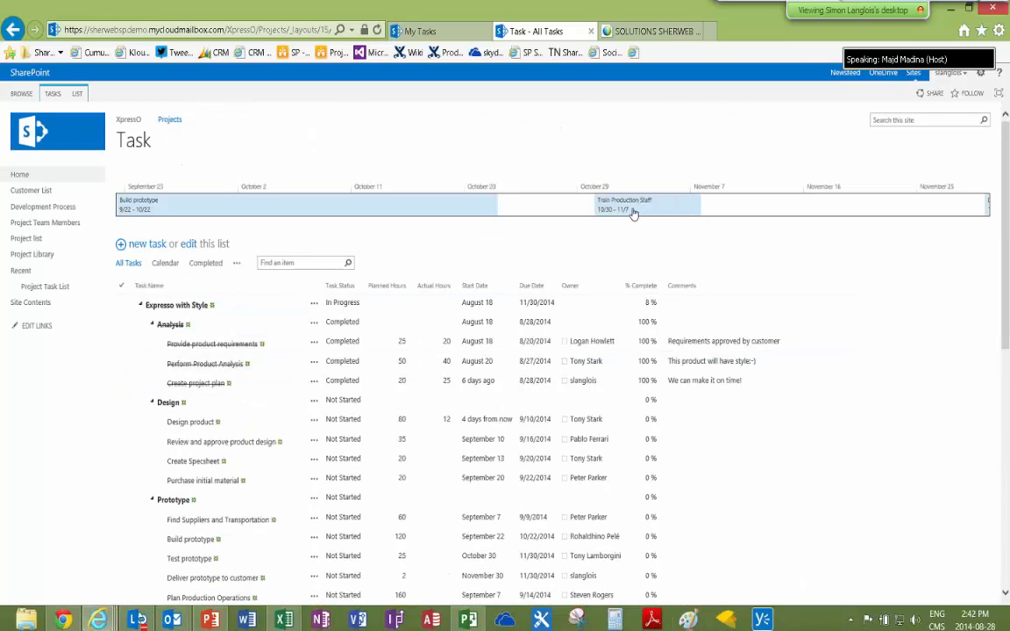
{"action": "left_click", "coordinate": [19, 175]}
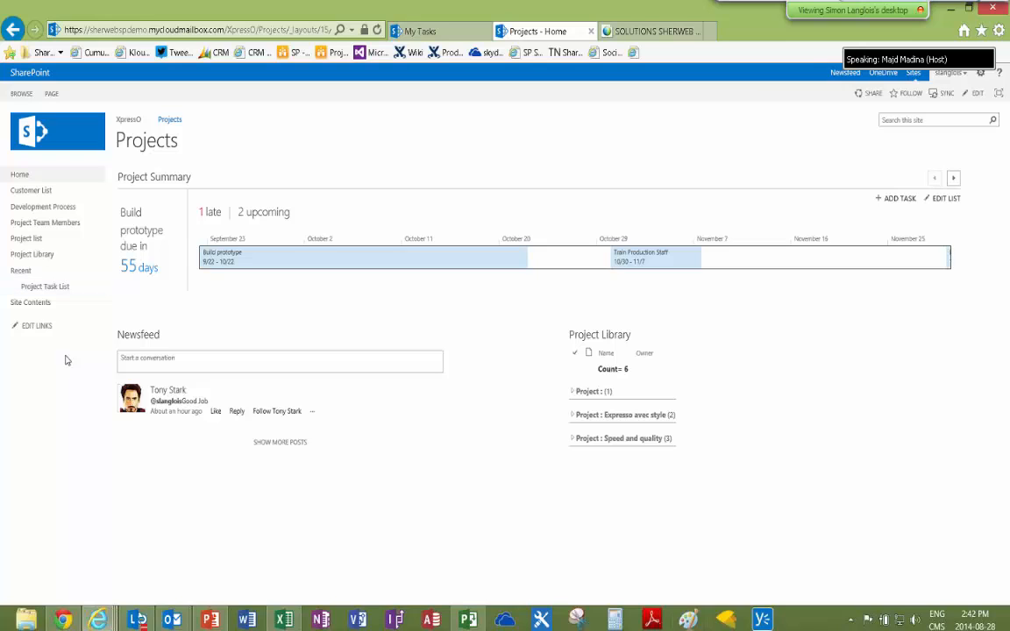
Open the Project Indicators - Graphs page from the Site Pages library in Site Contents
{"action": "left_click", "coordinate": [38, 325]}
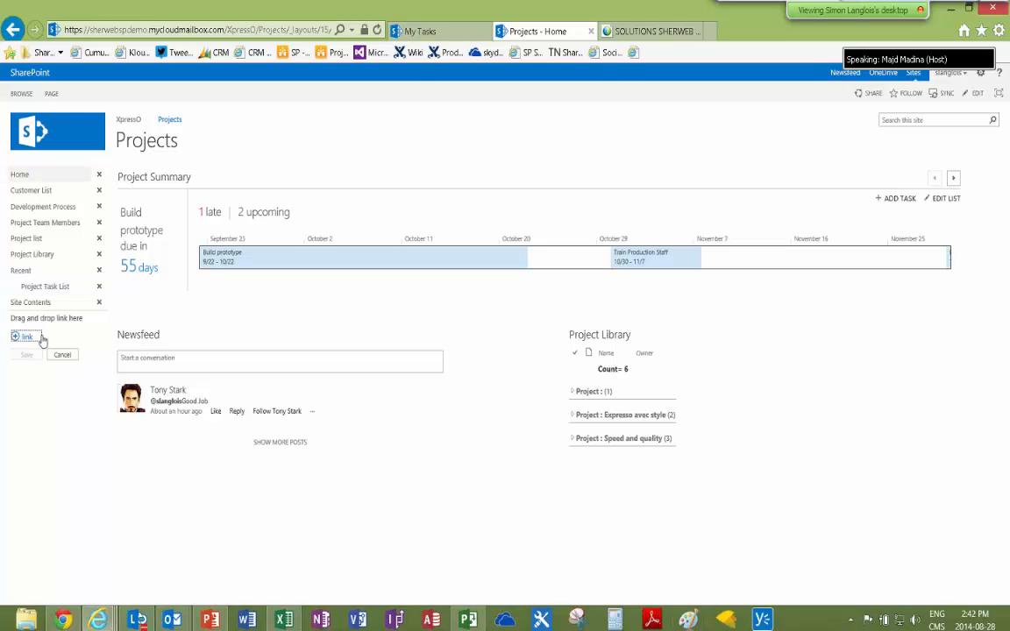
{"action": "left_click", "coordinate": [61, 355]}
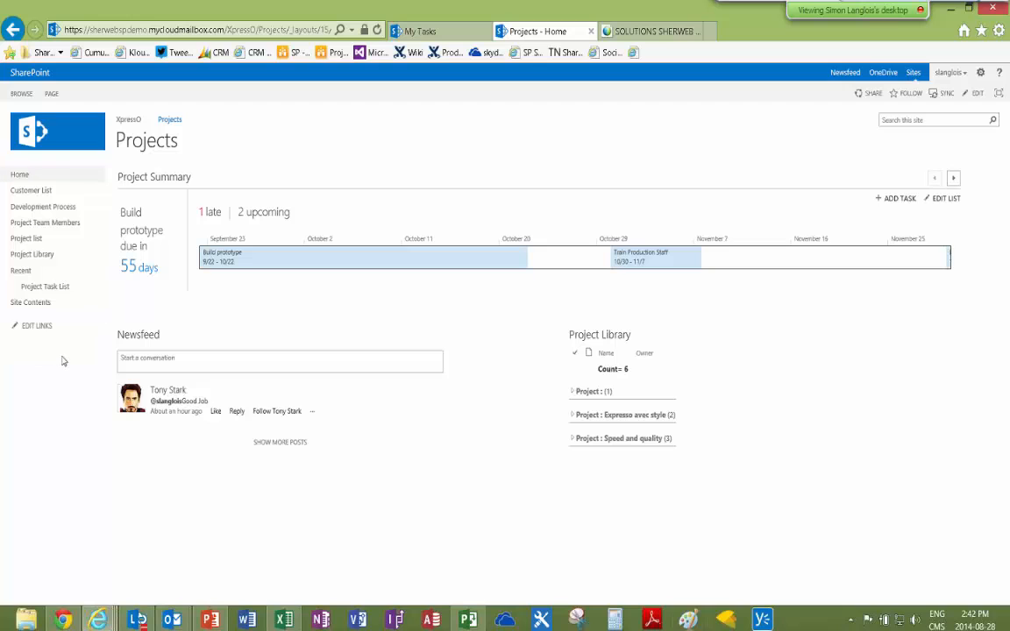
{"action": "left_click", "coordinate": [33, 303]}
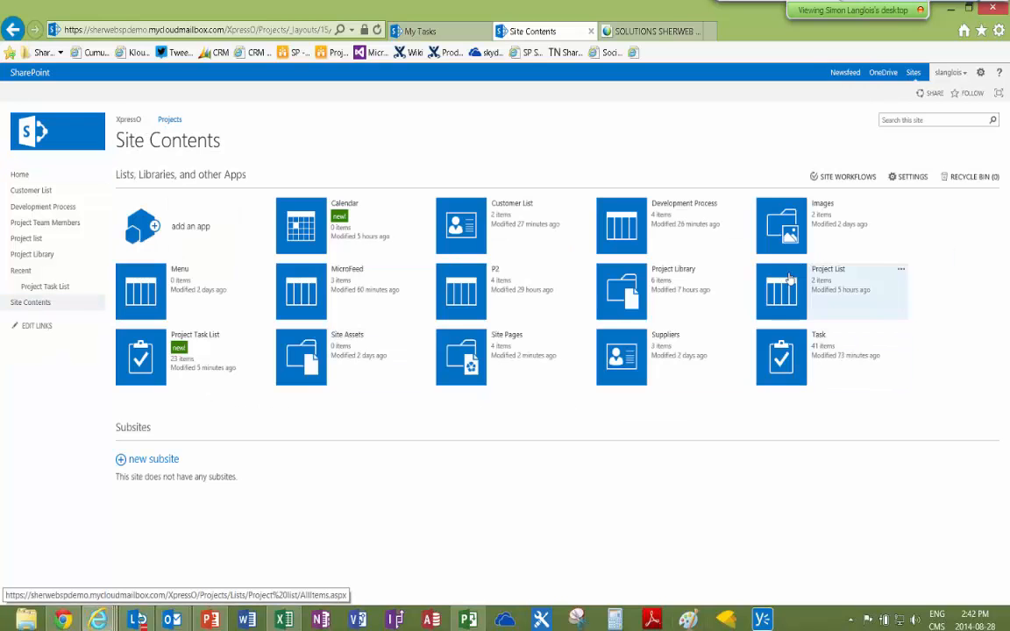
{"action": "left_click", "coordinate": [471, 364]}
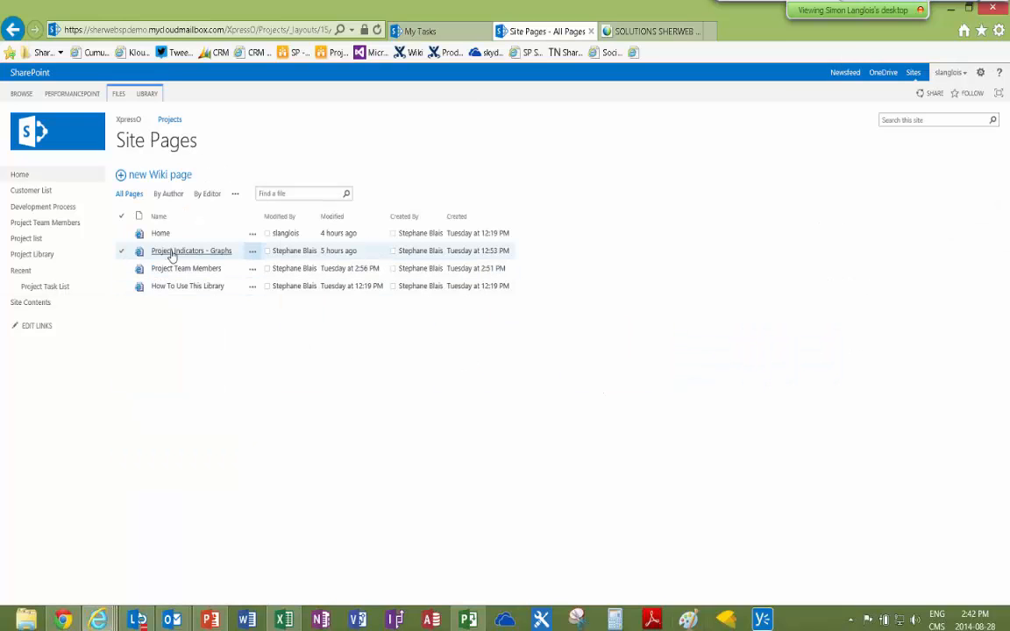
{"action": "left_click", "coordinate": [172, 253]}
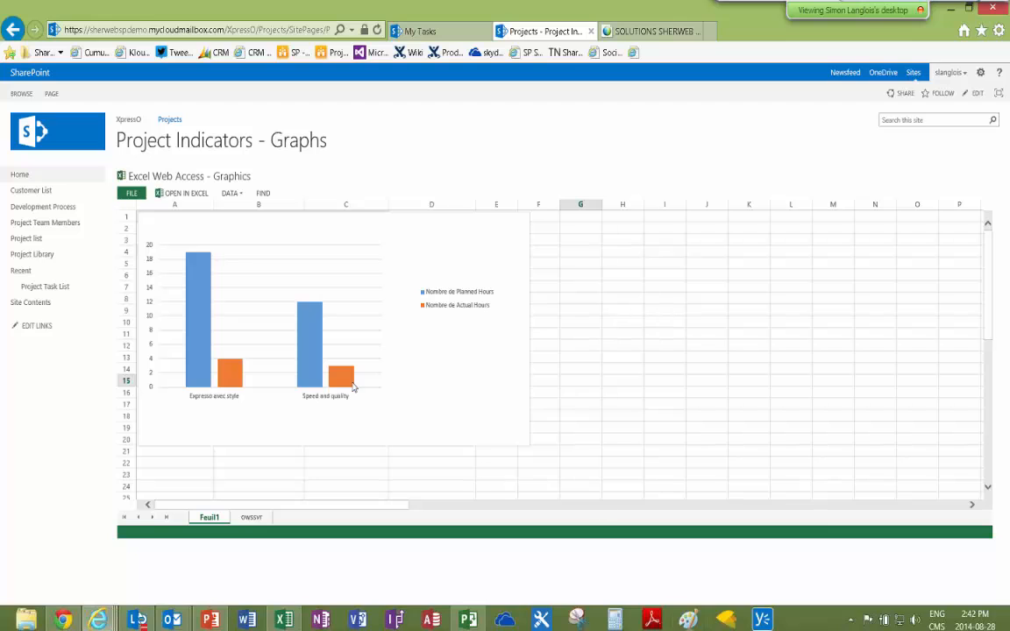
Look over the embedded workbook's data refresh options and view its owssvr sheet before returning to the Feuil1 chart
{"action": "left_click", "coordinate": [230, 193]}
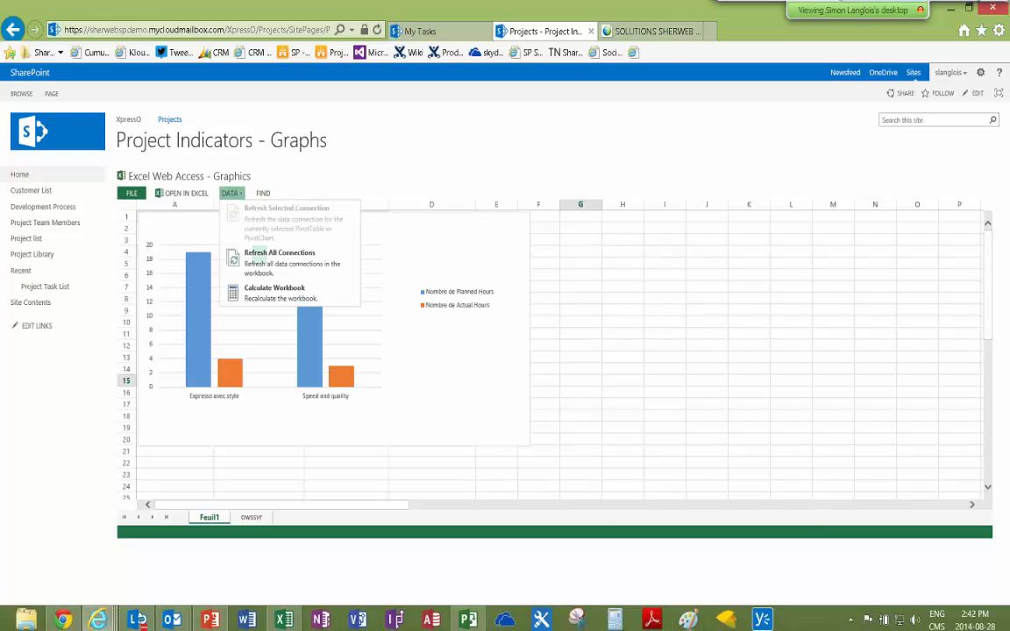
{"action": "left_click", "coordinate": [549, 267]}
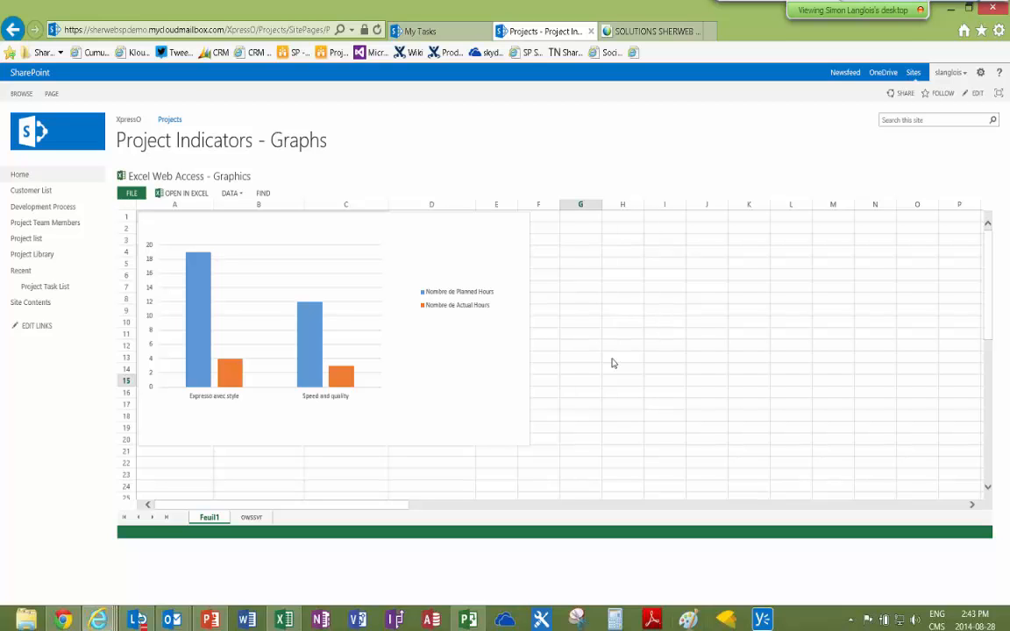
{"action": "left_click", "coordinate": [250, 517]}
{"action": "left_click", "coordinate": [207, 518]}
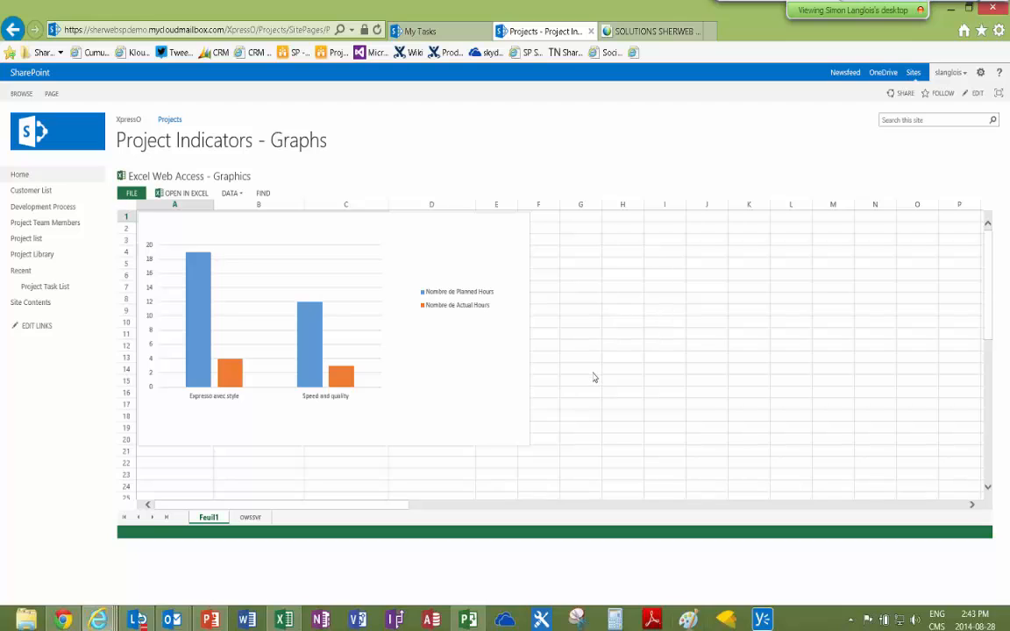
Return to the Projects home page and post "News feed" in the site newsfeed
{"action": "left_click", "coordinate": [21, 175]}
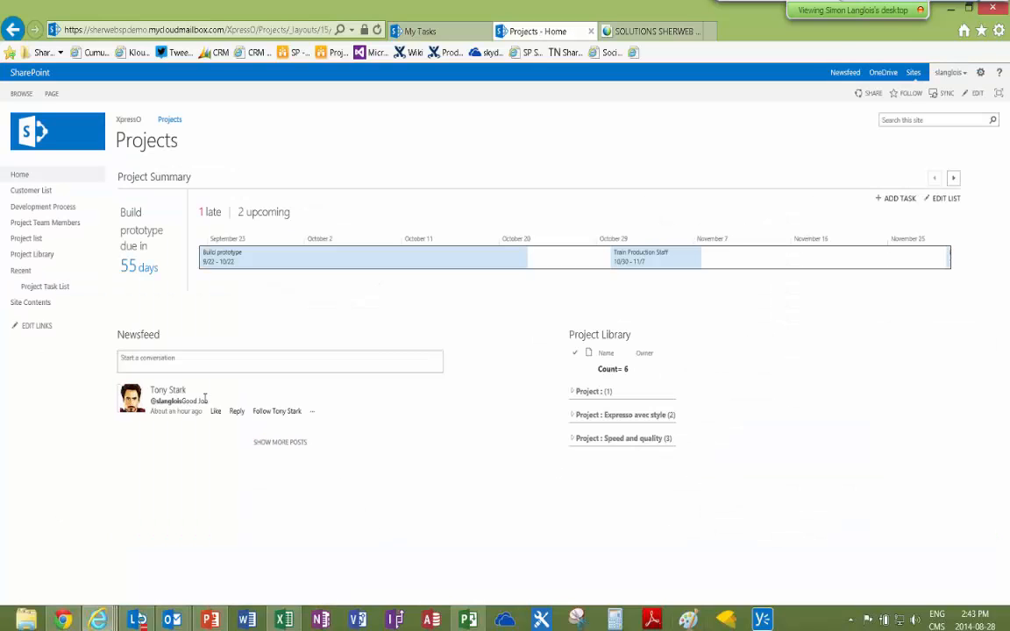
{"action": "left_click", "coordinate": [126, 358]}
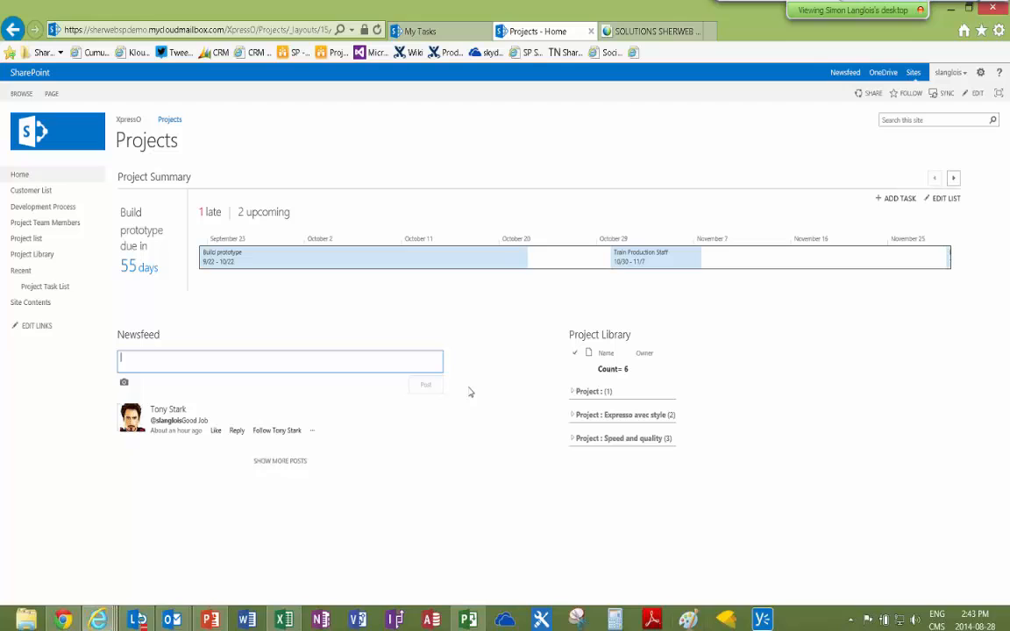
{"action": "type", "text": "News feed"}
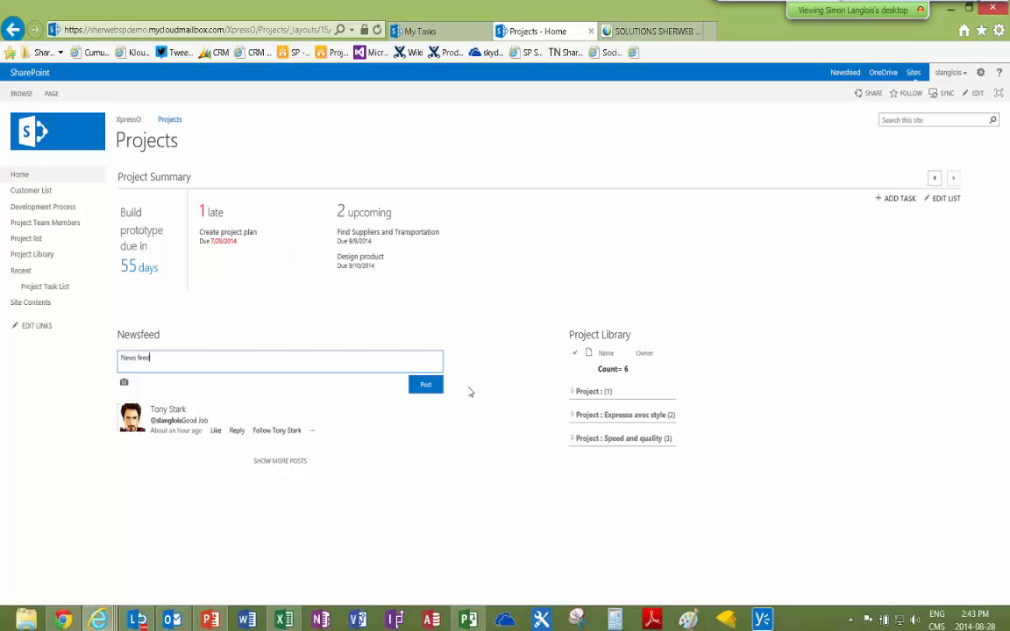
{"action": "key", "text": "Return"}
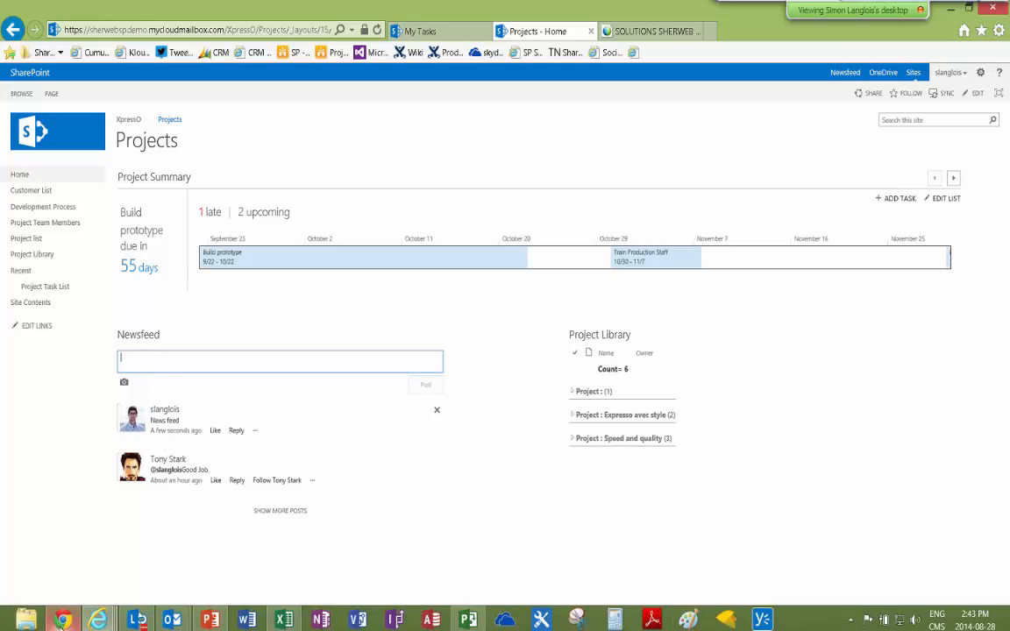
Switch to the team member's Chrome session and post "I Likes this new site because I can go faster" in the site newsfeed
{"action": "left_click", "coordinate": [62, 621]}
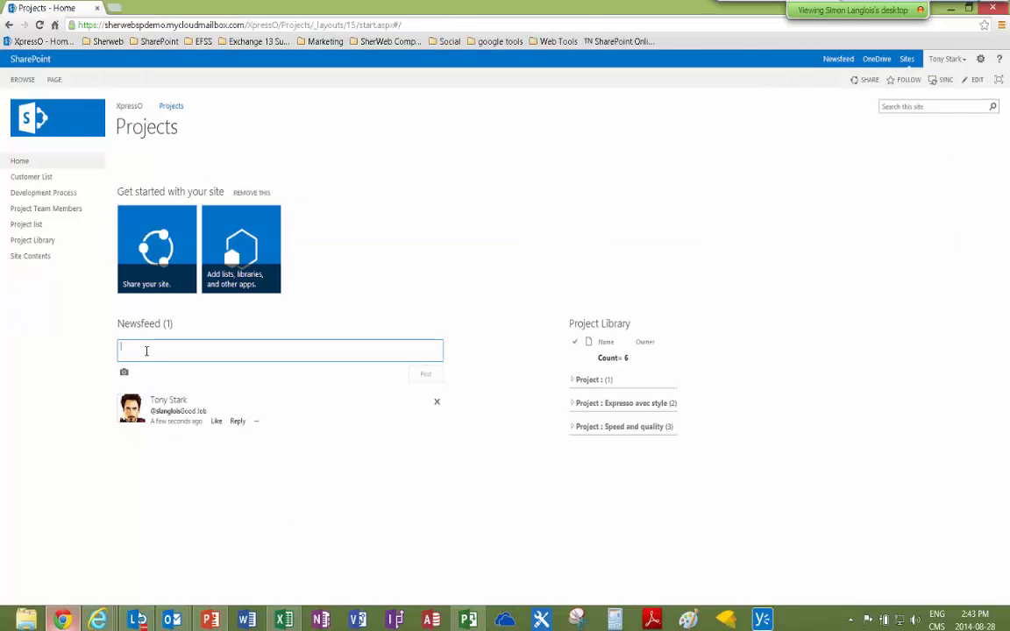
{"action": "type", "text": "I Likes"}
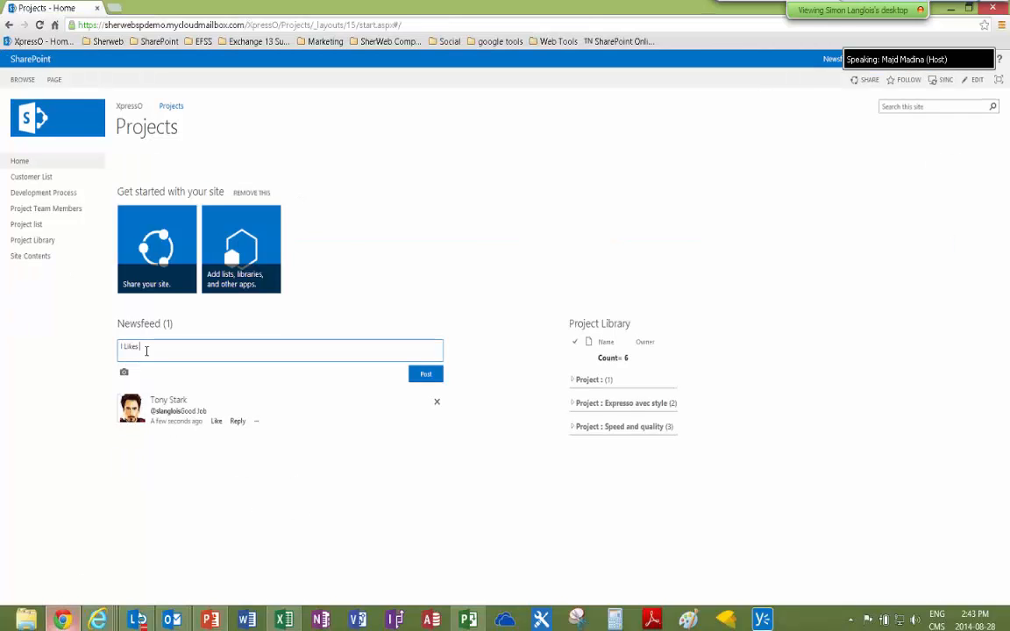
{"action": "type", "text": " the new st"}
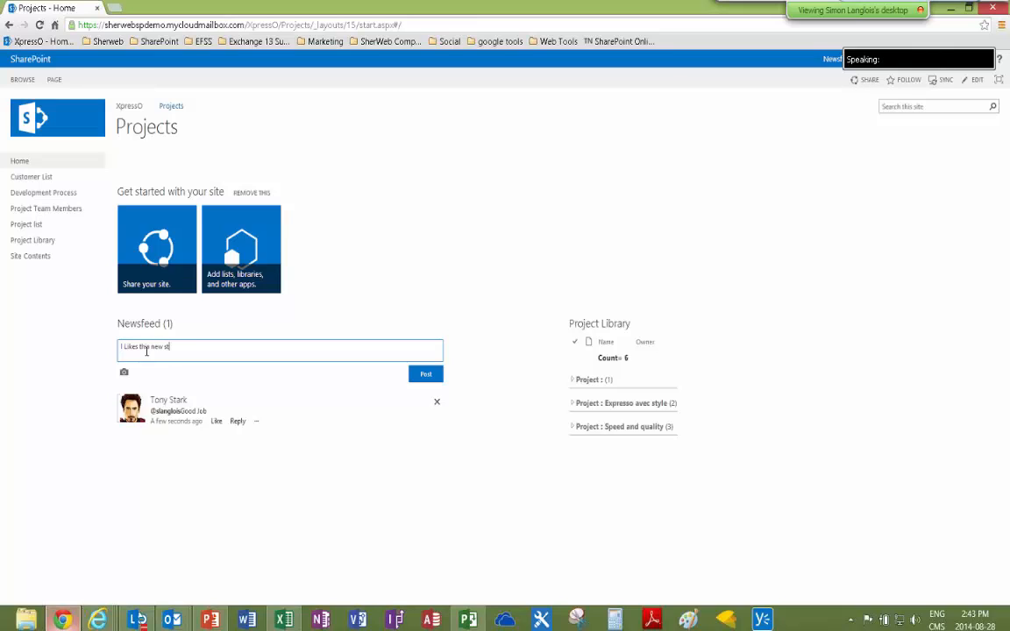
{"action": "key", "text": "BackSpace"}
{"action": "type", "text": "ite because I"}
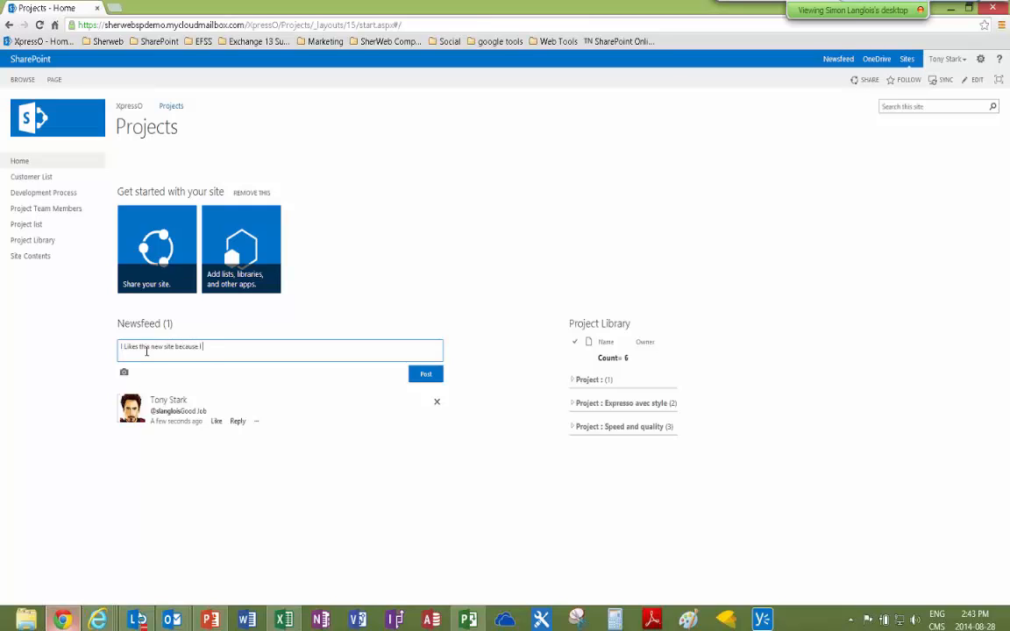
{"action": "type", "text": " can go faster"}
{"action": "key", "text": "Return"}
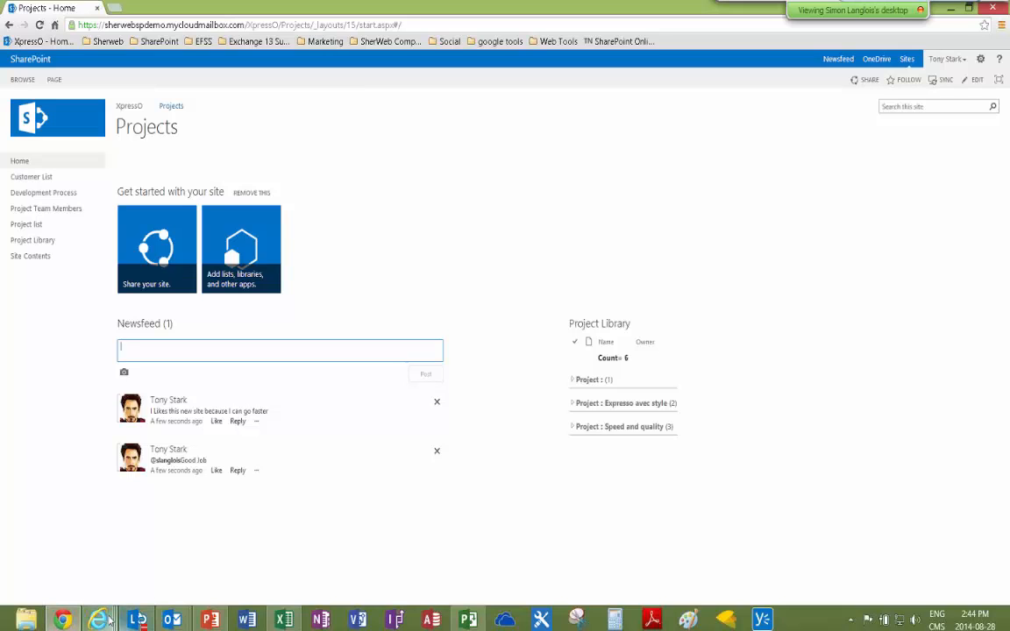
Switch back to Internet Explorer and refresh the Projects home page to check for new newsfeed posts
{"action": "mouse_move", "coordinate": [94, 620]}
{"action": "left_click", "coordinate": [185, 528]}
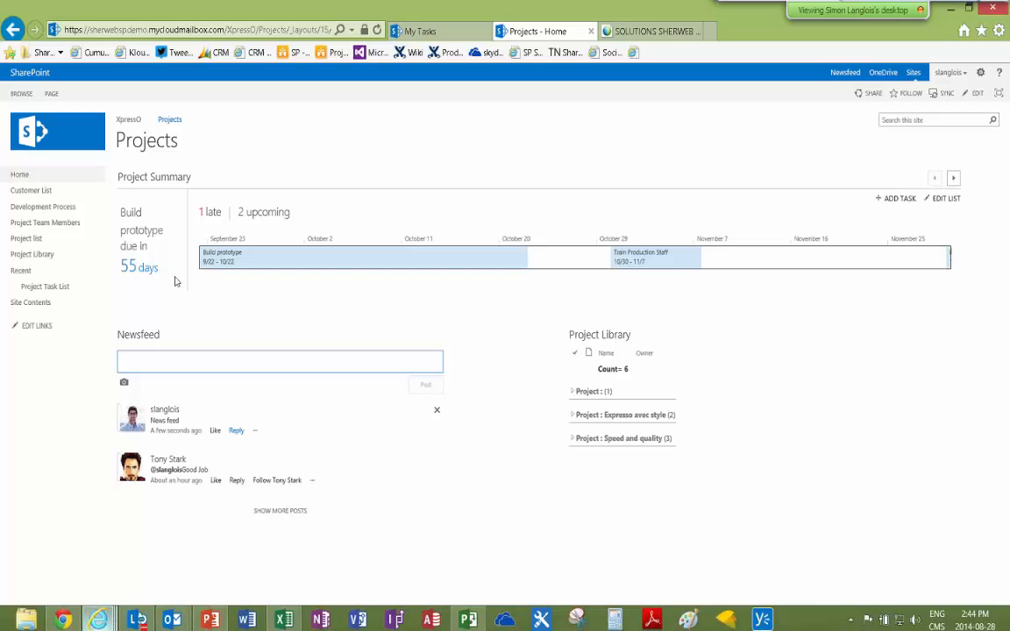
{"action": "left_click", "coordinate": [376, 30]}
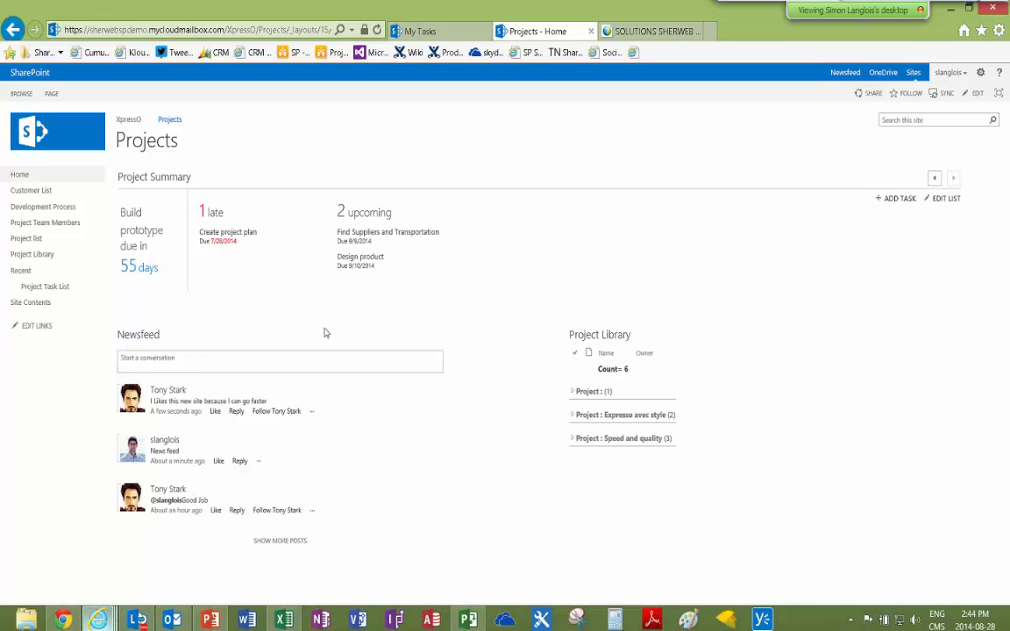
Open the personal profile page and review its newsfeed under the Everyone and Mentions views
{"action": "left_click", "coordinate": [962, 74]}
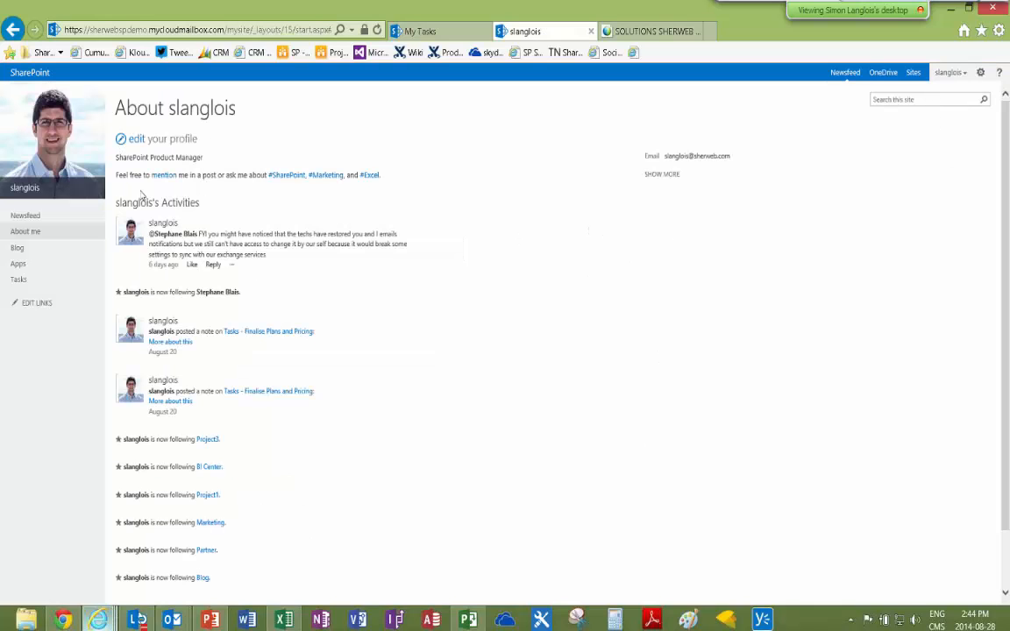
{"action": "left_click", "coordinate": [27, 217]}
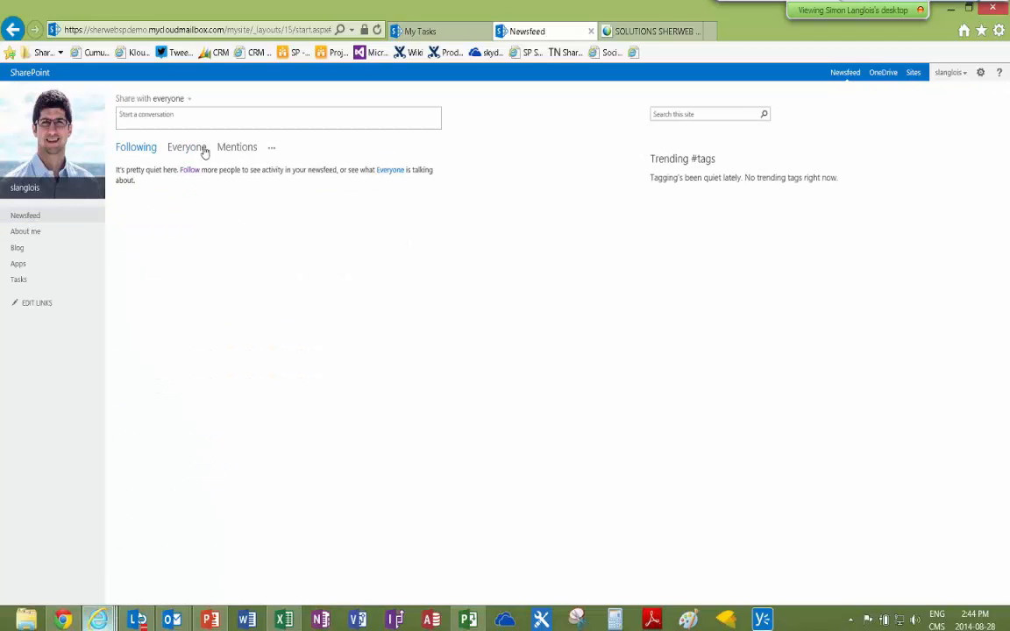
{"action": "left_click", "coordinate": [190, 150]}
{"action": "left_click", "coordinate": [236, 151]}
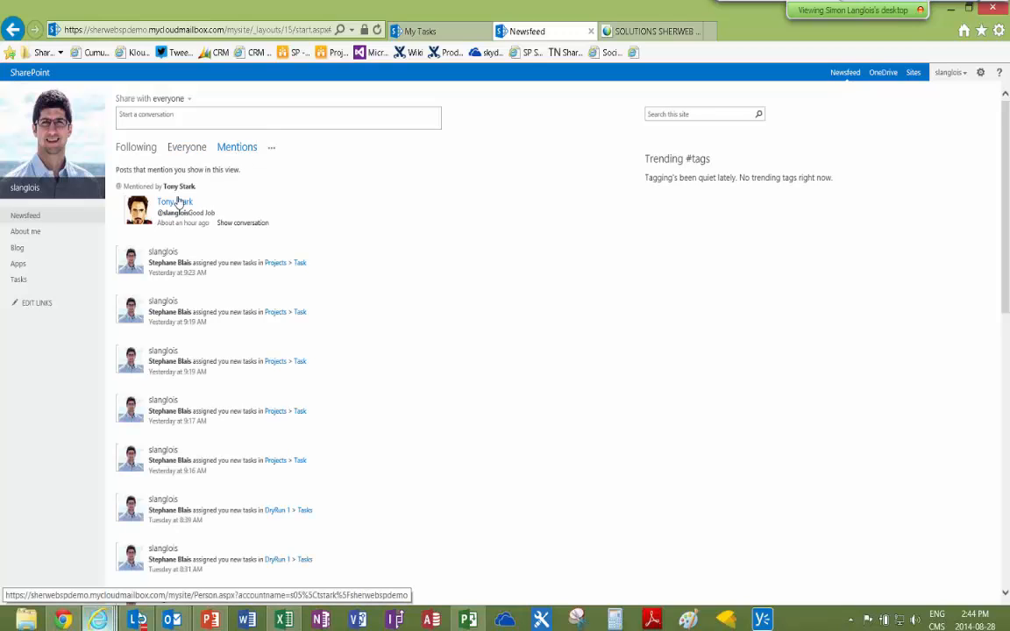
Open the personal My Tasks page and review the active tasks grouped by project, including those from the Projects site
{"action": "left_click", "coordinate": [21, 281]}
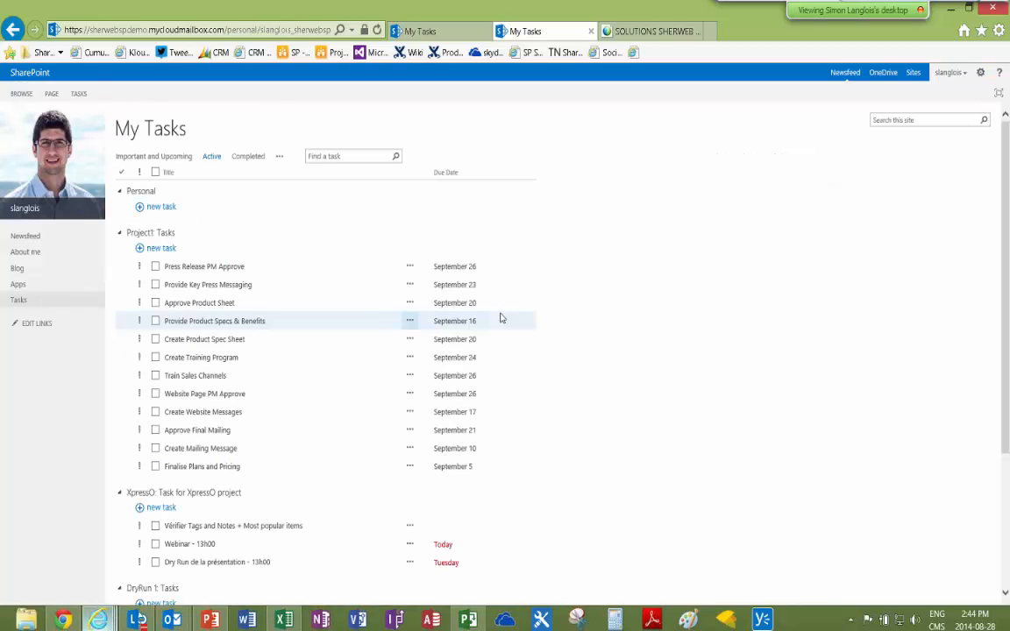
{"action": "scroll", "coordinate": [189, 263], "scroll_direction": "down", "scroll_amount": 5}
{"action": "scroll", "coordinate": [188, 263], "scroll_direction": "up", "scroll_amount": 2}
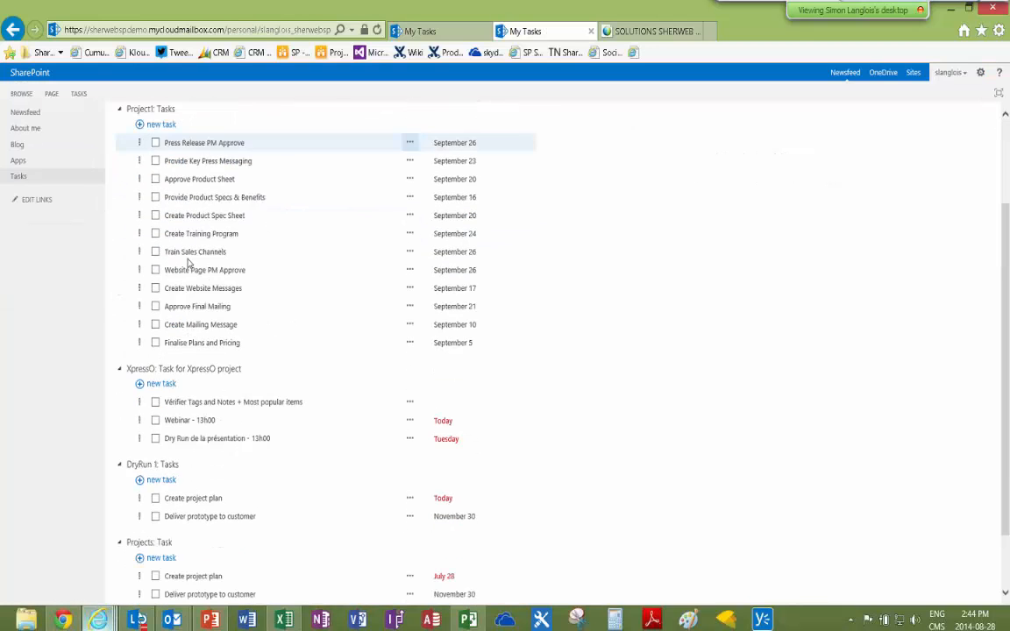
{"action": "scroll", "coordinate": [188, 263], "scroll_direction": "up", "scroll_amount": 2}
{"action": "scroll", "coordinate": [187, 263], "scroll_direction": "down", "scroll_amount": 4}
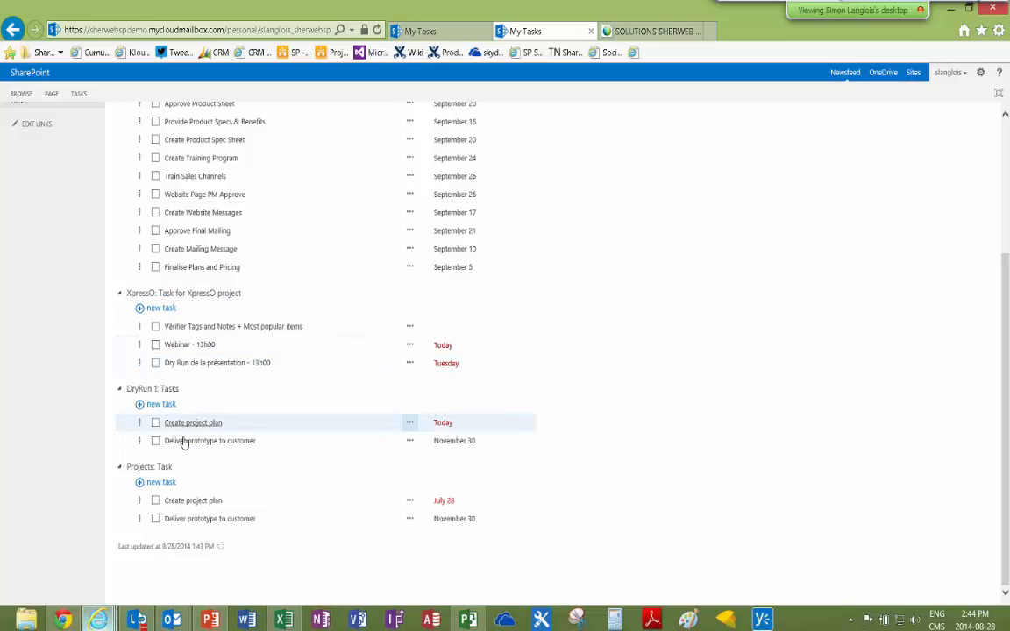
{"action": "scroll", "coordinate": [186, 431], "scroll_direction": "up", "scroll_amount": 3}
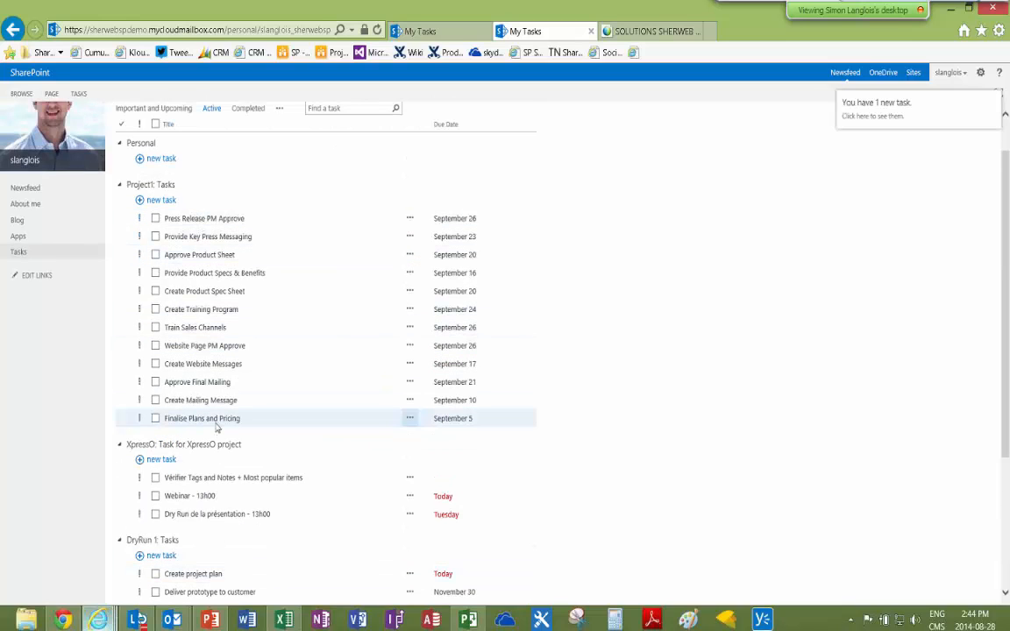
{"action": "scroll", "coordinate": [217, 428], "scroll_direction": "up", "scroll_amount": 1}
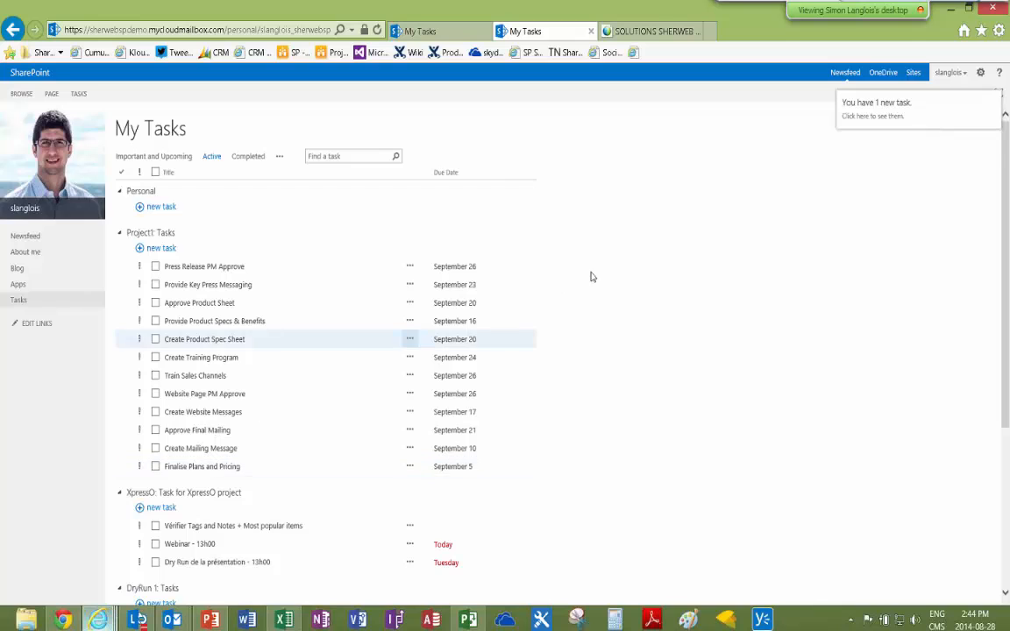
{"action": "scroll", "coordinate": [640, 296], "scroll_direction": "down", "scroll_amount": 5}
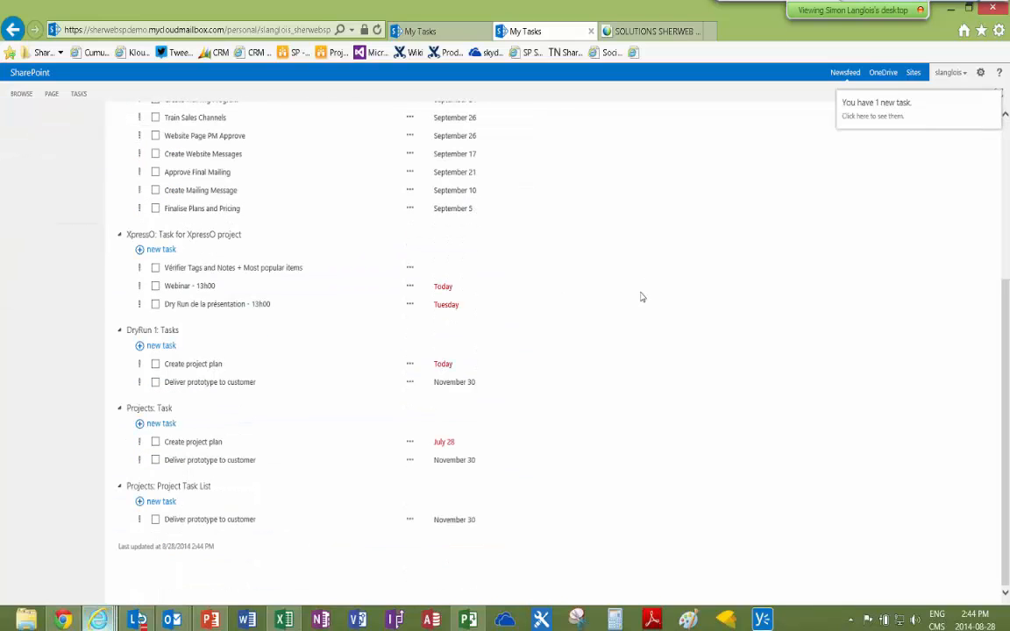
{"action": "scroll", "coordinate": [640, 296], "scroll_direction": "up", "scroll_amount": 5}
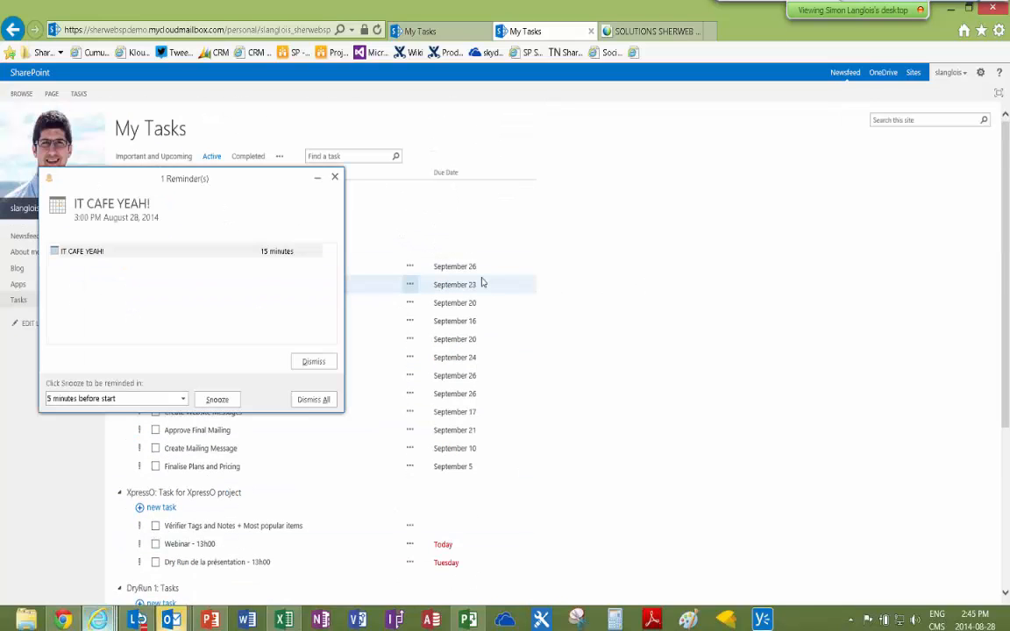
Dismiss the IT CAFE YEAH! calendar reminder and open the page of followed sites
{"action": "left_click", "coordinate": [311, 363]}
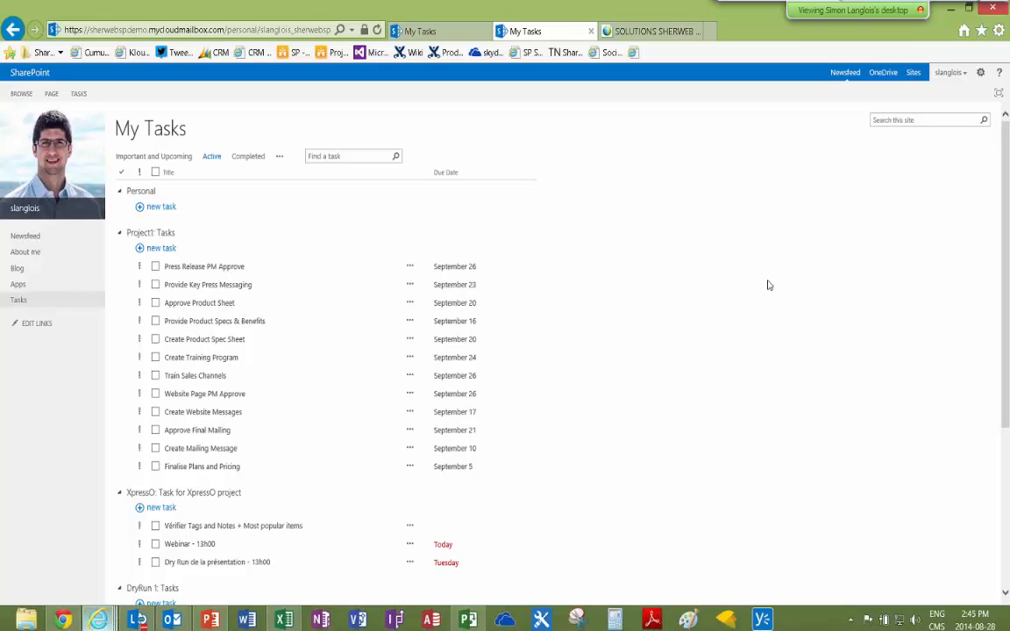
{"action": "left_click", "coordinate": [914, 75]}
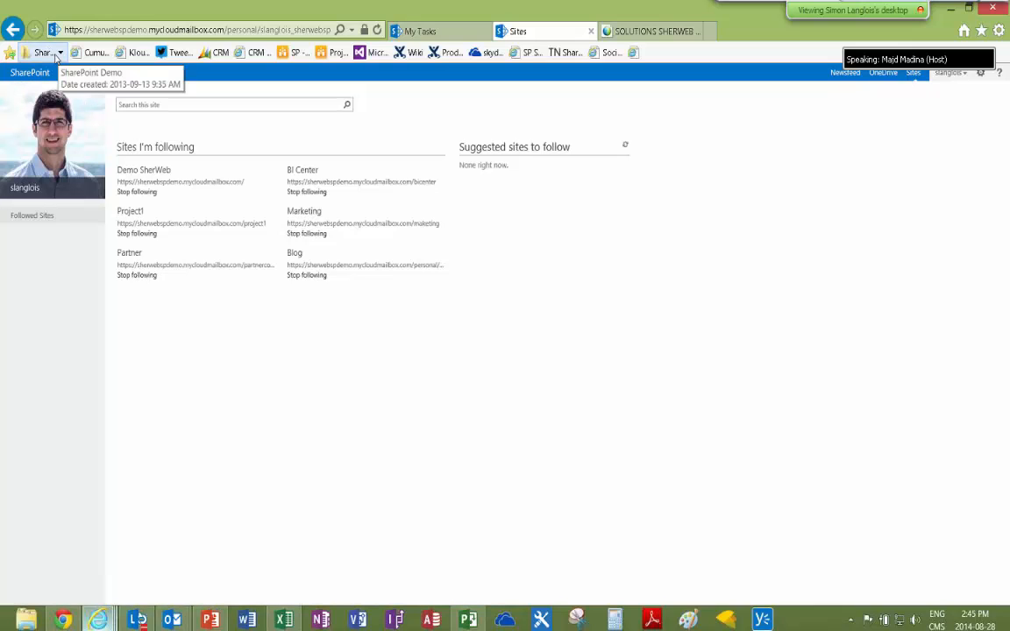
Return to the Projects home page, then open the Project Task List and look through its tasks
{"action": "left_click", "coordinate": [12, 29]}
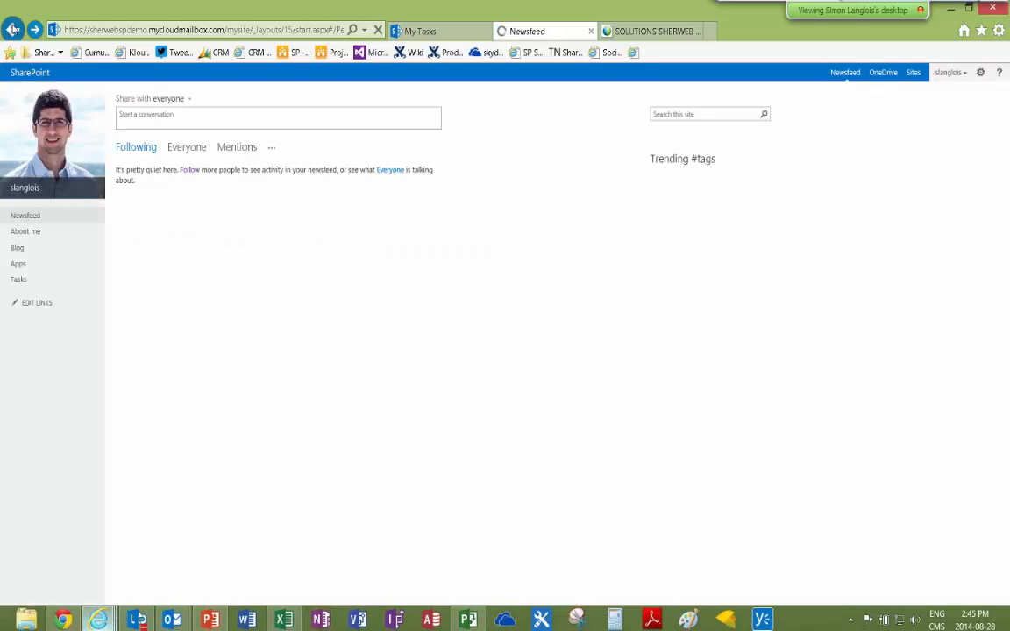
{"action": "left_click", "coordinate": [12, 29]}
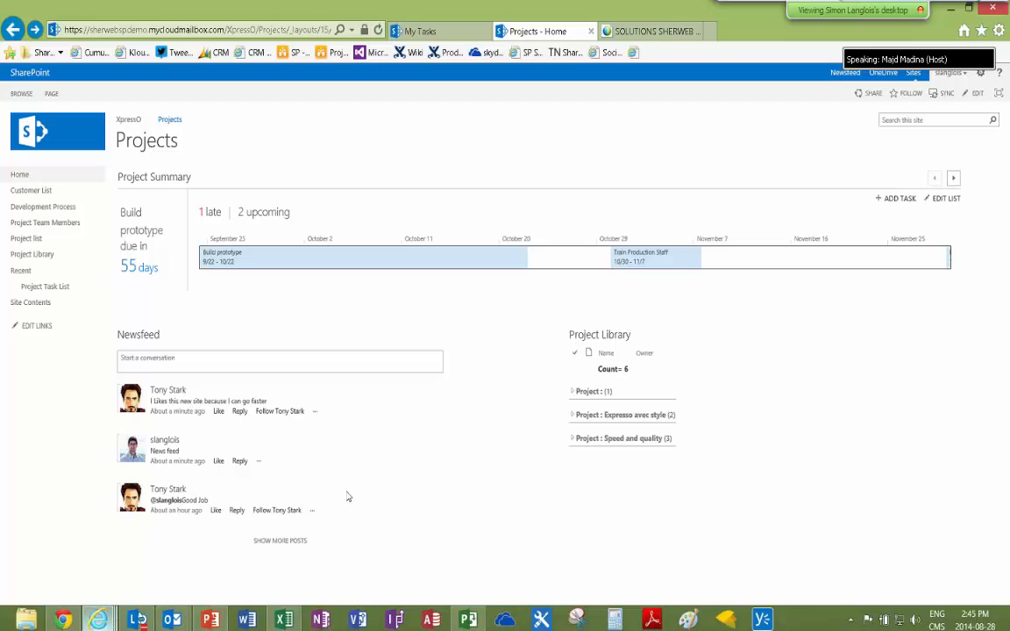
{"action": "mouse_move", "coordinate": [63, 620]}
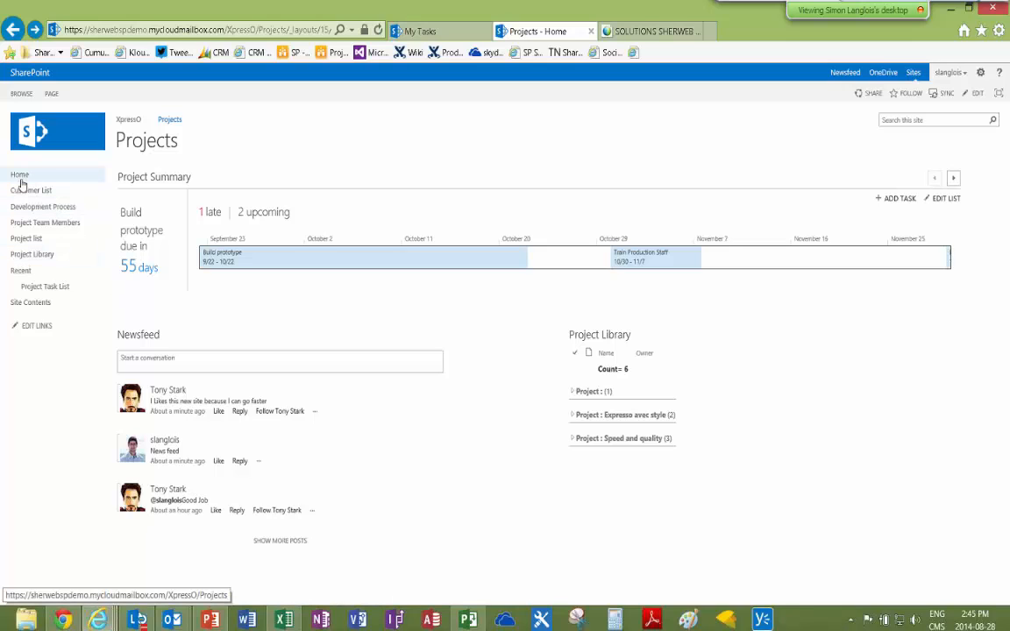
{"action": "left_click", "coordinate": [50, 289]}
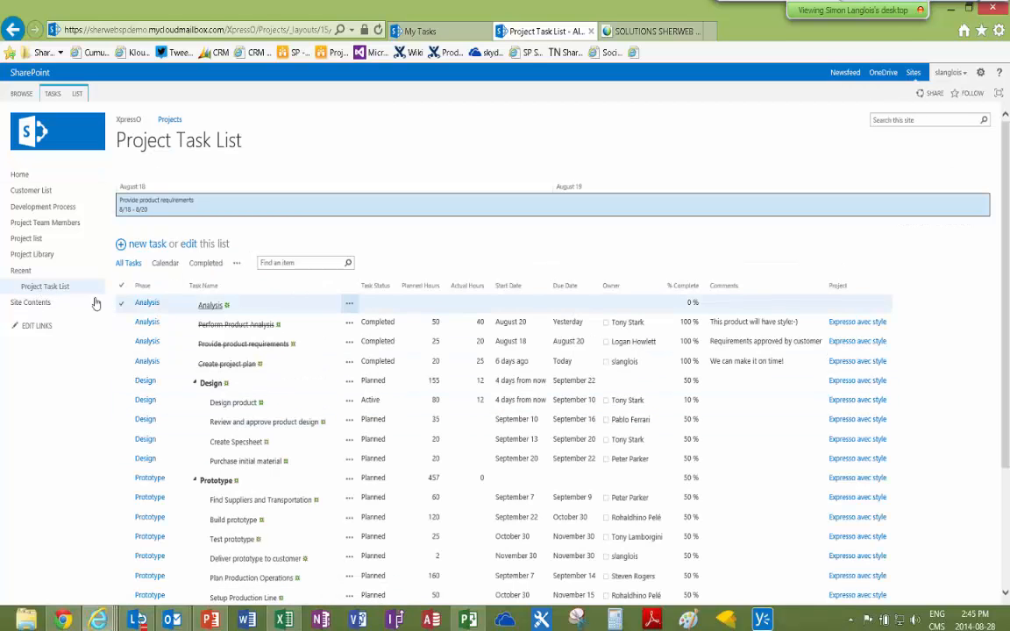
{"action": "scroll", "coordinate": [363, 363], "scroll_direction": "down", "scroll_amount": 3}
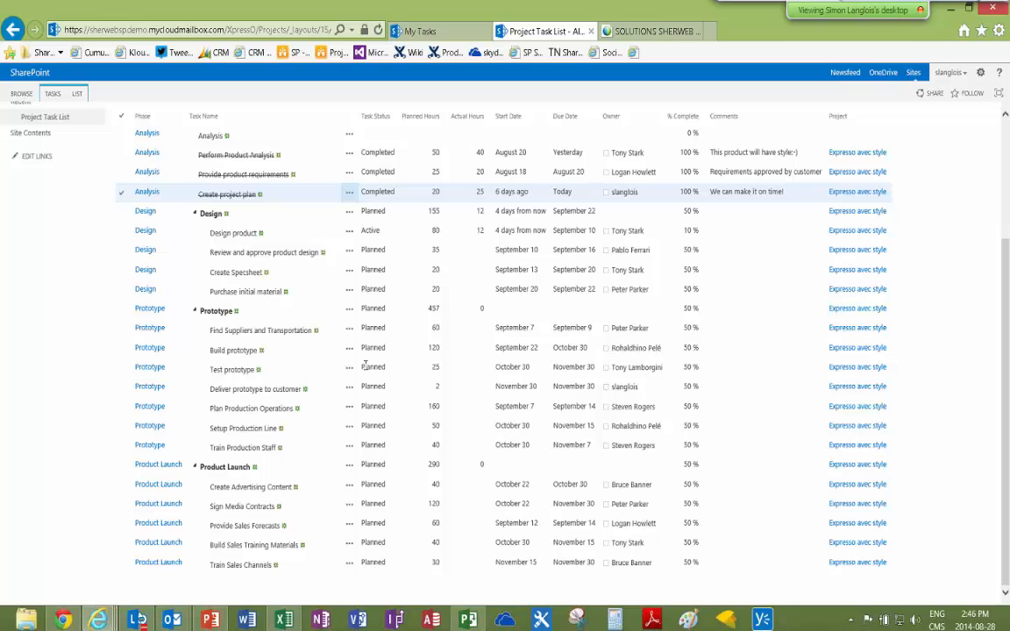
{"action": "scroll", "coordinate": [365, 364], "scroll_direction": "up", "scroll_amount": 3}
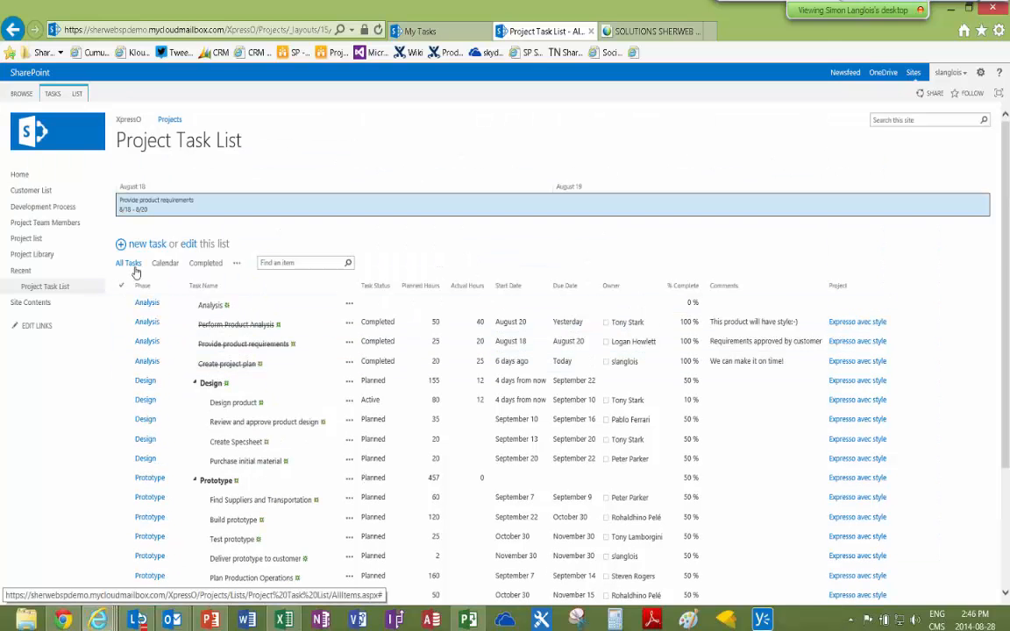
Check the additional views available for the Project Task List and the display options of its timeline
{"action": "left_click", "coordinate": [235, 263]}
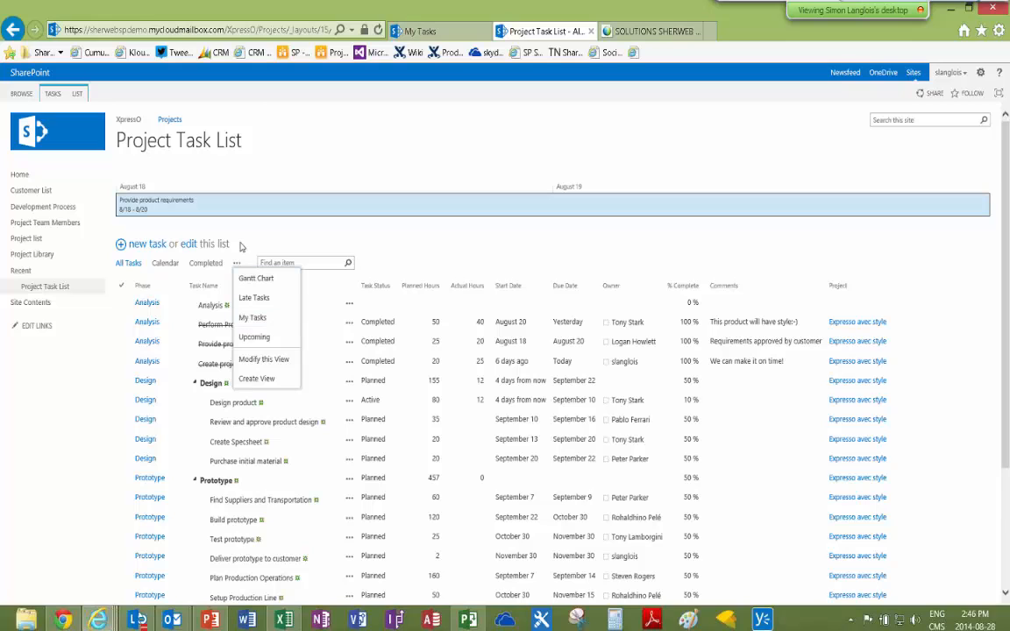
{"action": "left_click", "coordinate": [210, 206]}
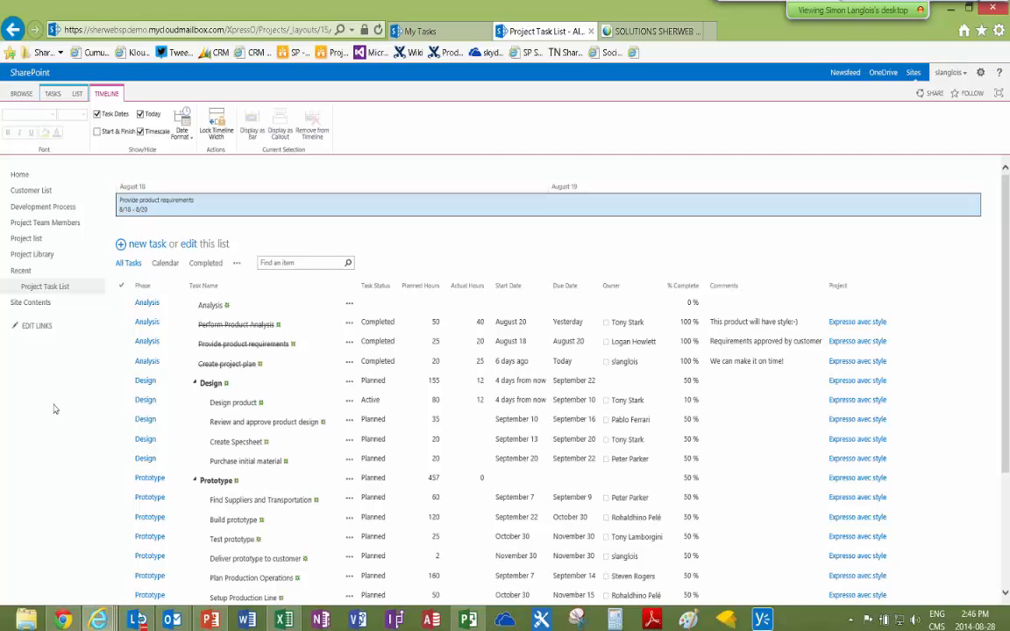
{"action": "left_click", "coordinate": [53, 414]}
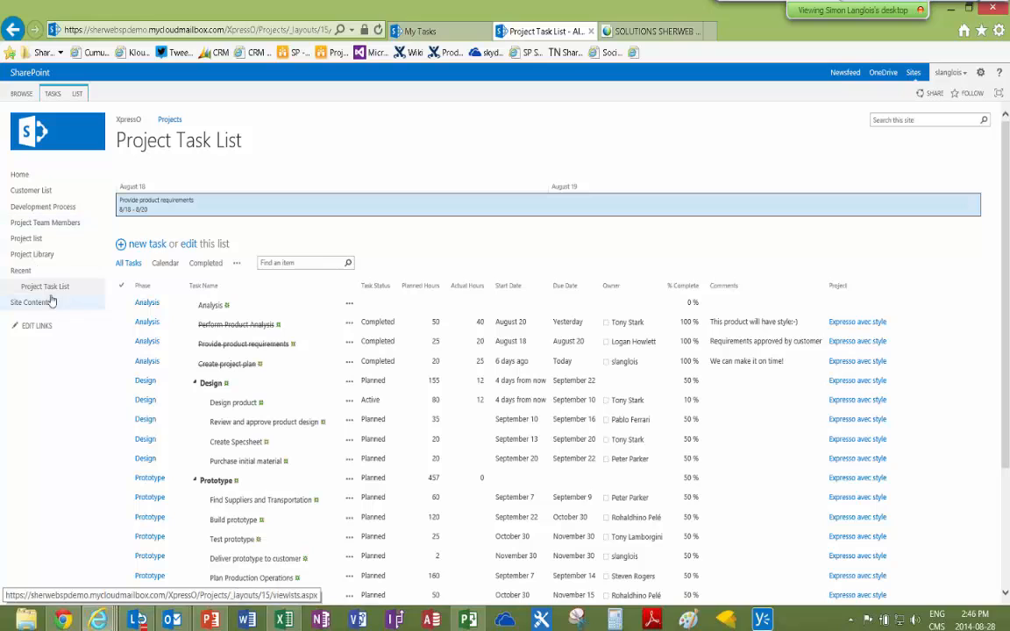
Set an alert on the whole Project Task List, e-mailed as a daily summary for all changes
{"action": "left_click", "coordinate": [77, 93]}
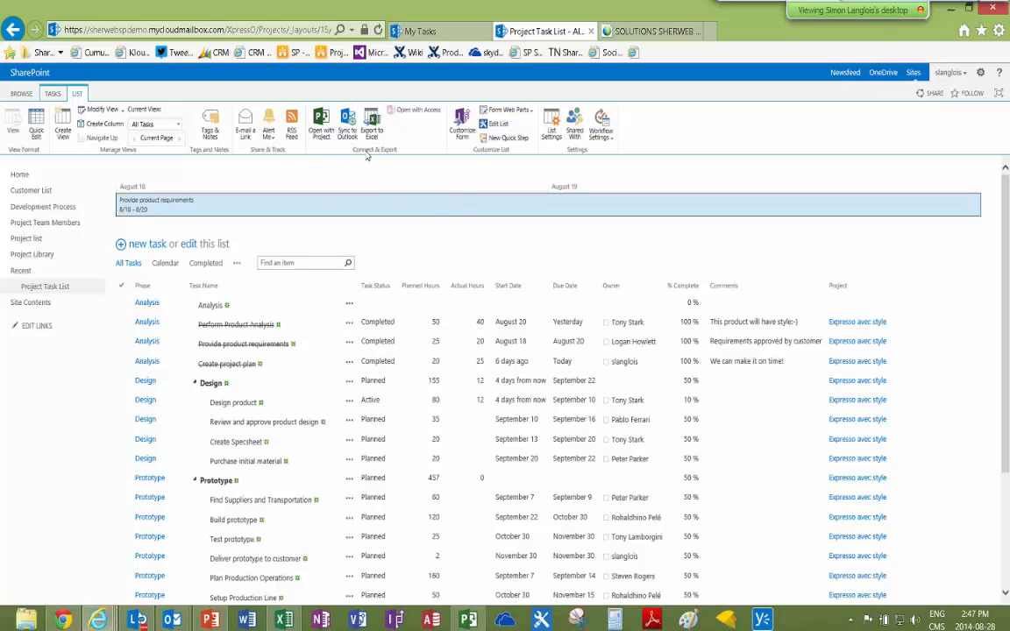
{"action": "left_click", "coordinate": [270, 137]}
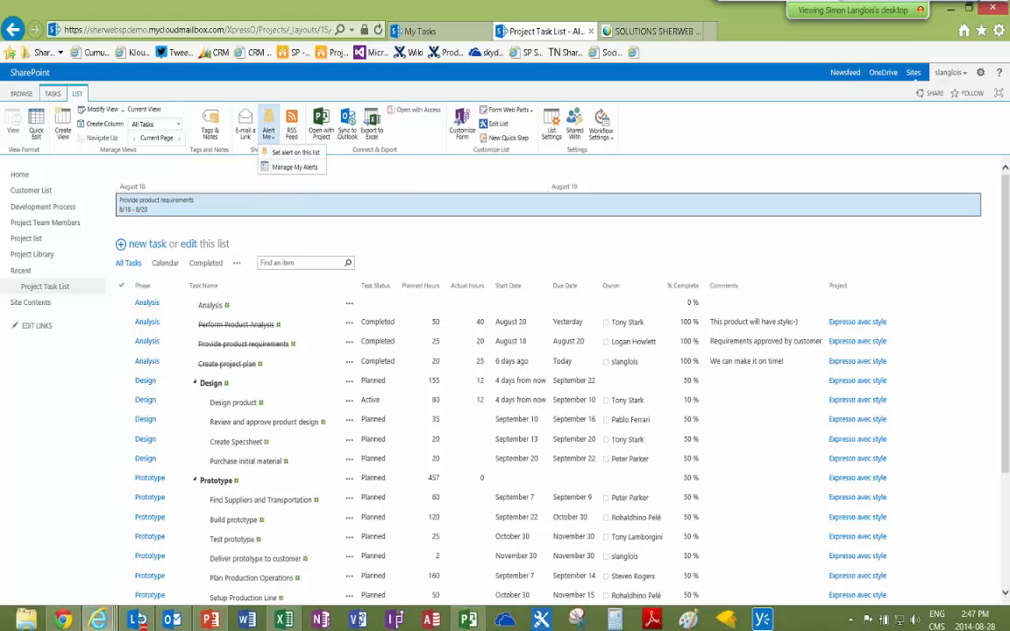
{"action": "left_click", "coordinate": [241, 174]}
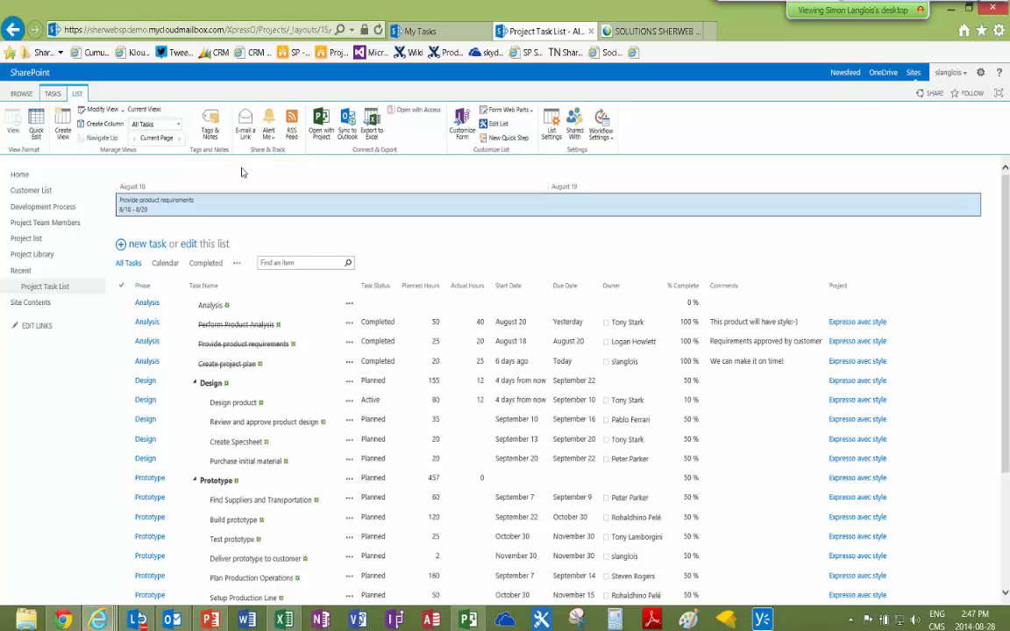
{"action": "left_click", "coordinate": [269, 135]}
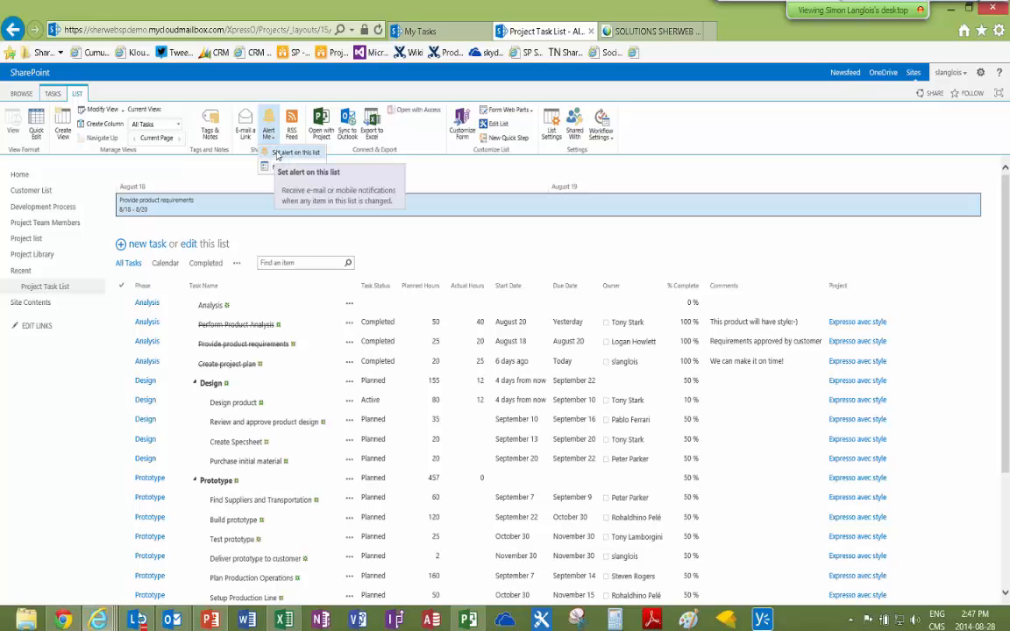
{"action": "left_click", "coordinate": [278, 154]}
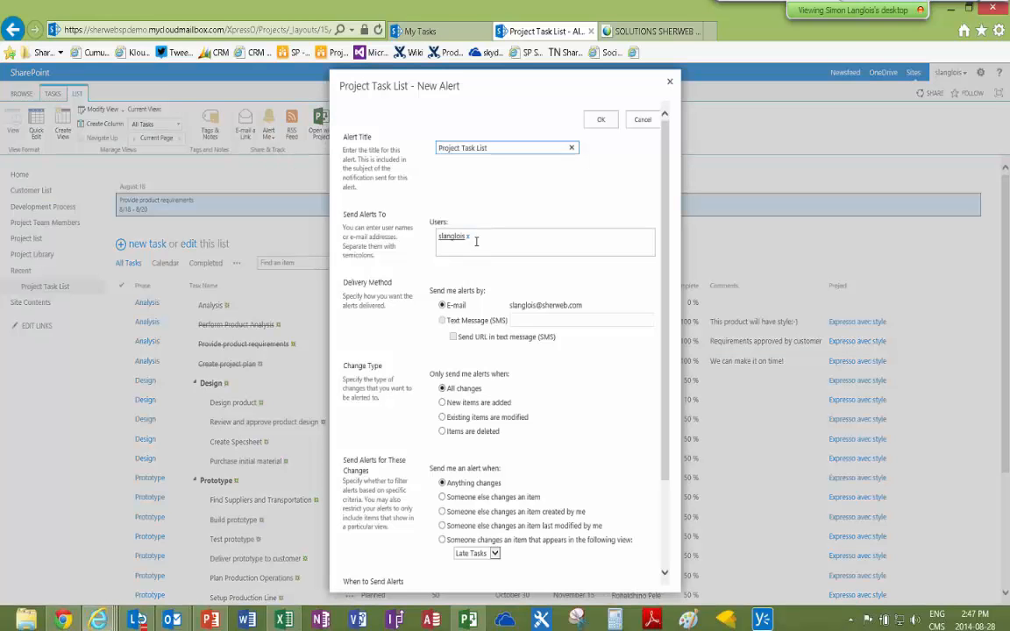
{"action": "scroll", "coordinate": [523, 291], "scroll_direction": "down", "scroll_amount": 3}
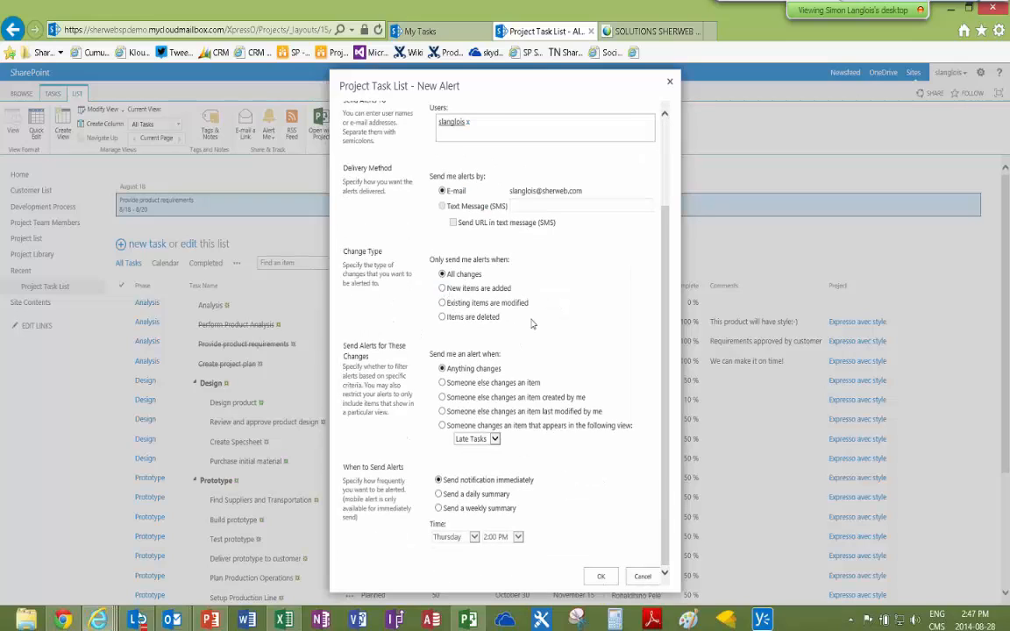
{"action": "left_click", "coordinate": [440, 495]}
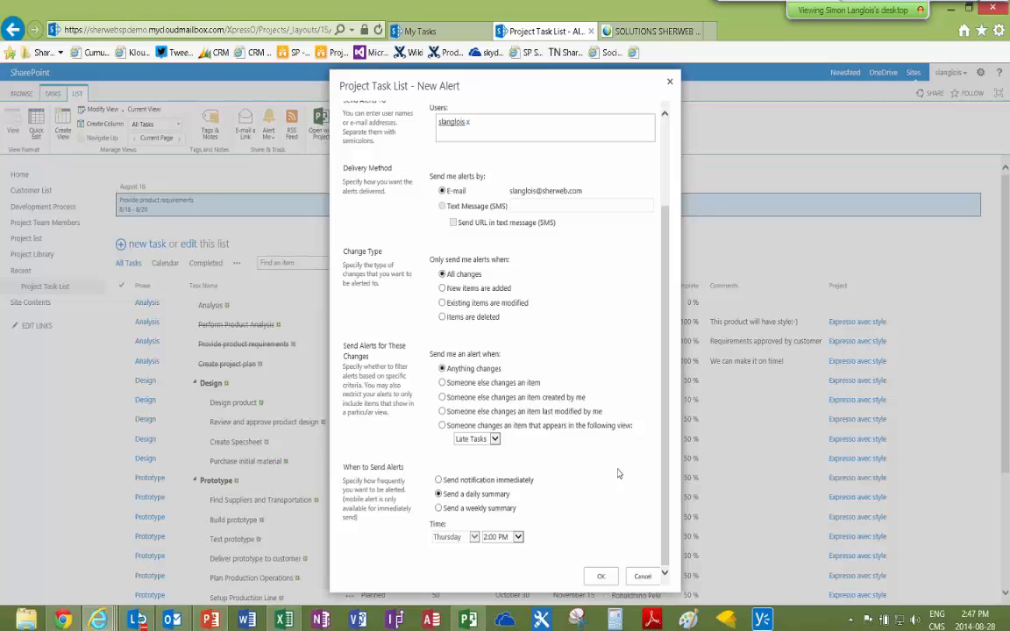
{"action": "left_click", "coordinate": [606, 582]}
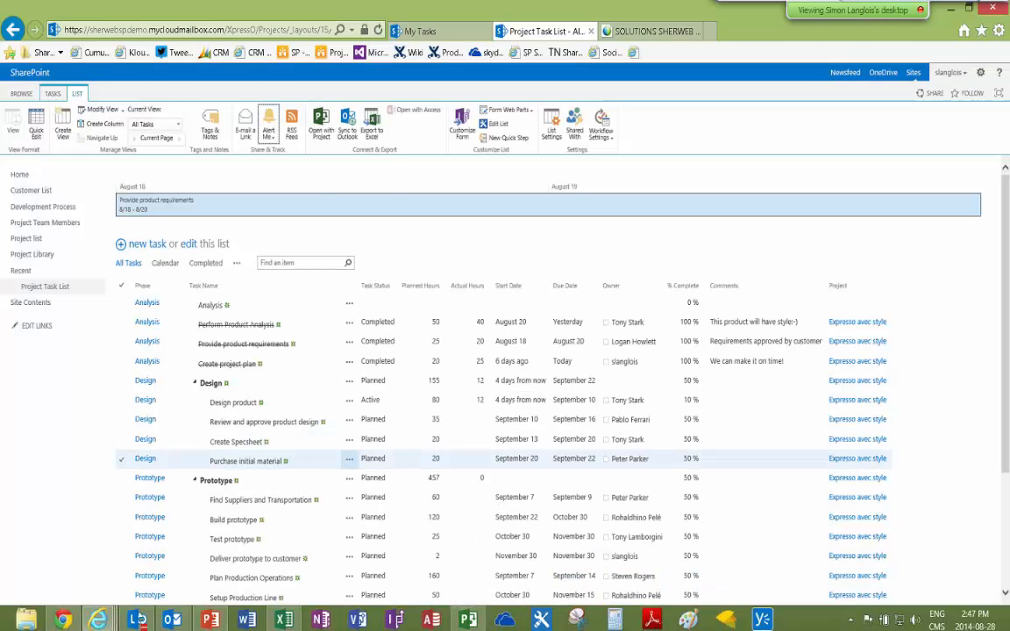
Switch to Chrome and open the Project Task List of the Projects site under the second account
{"action": "left_click", "coordinate": [57, 561]}
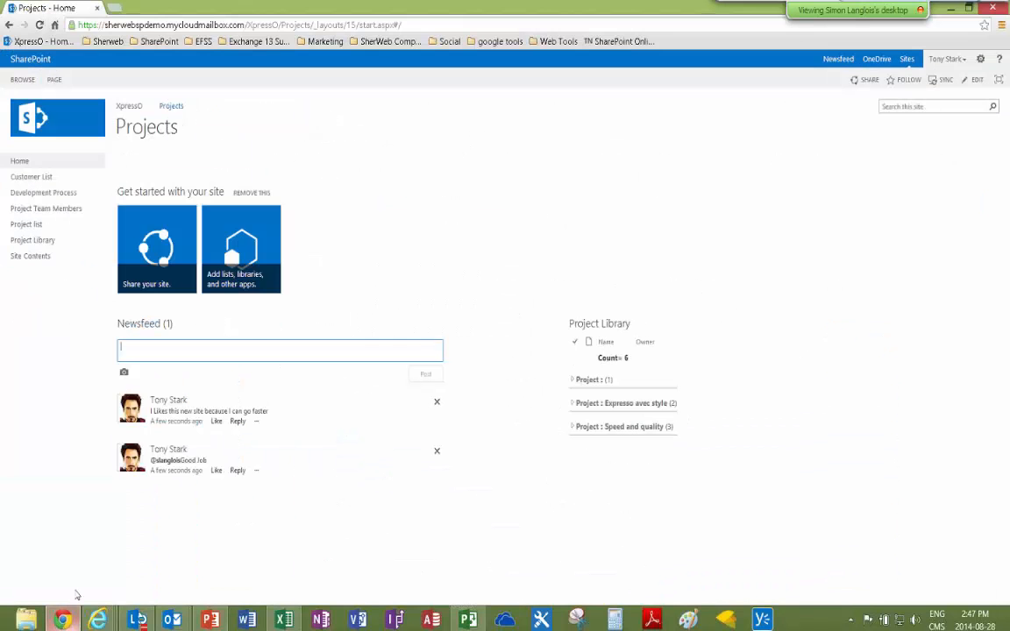
{"action": "left_click", "coordinate": [30, 255]}
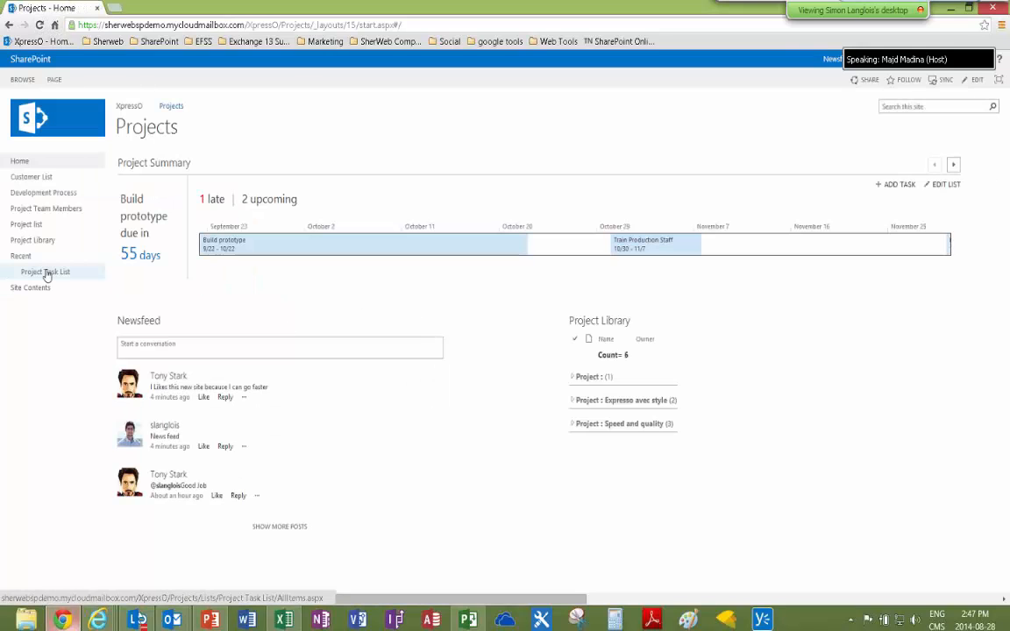
{"action": "left_click", "coordinate": [53, 277]}
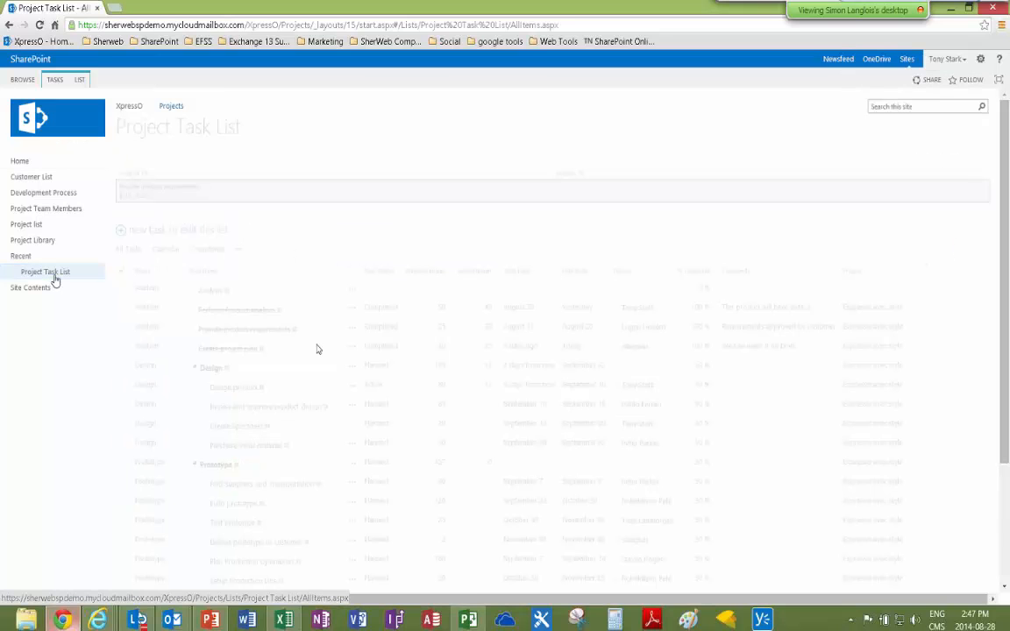
{"action": "scroll", "coordinate": [453, 451], "scroll_direction": "down", "scroll_amount": 3}
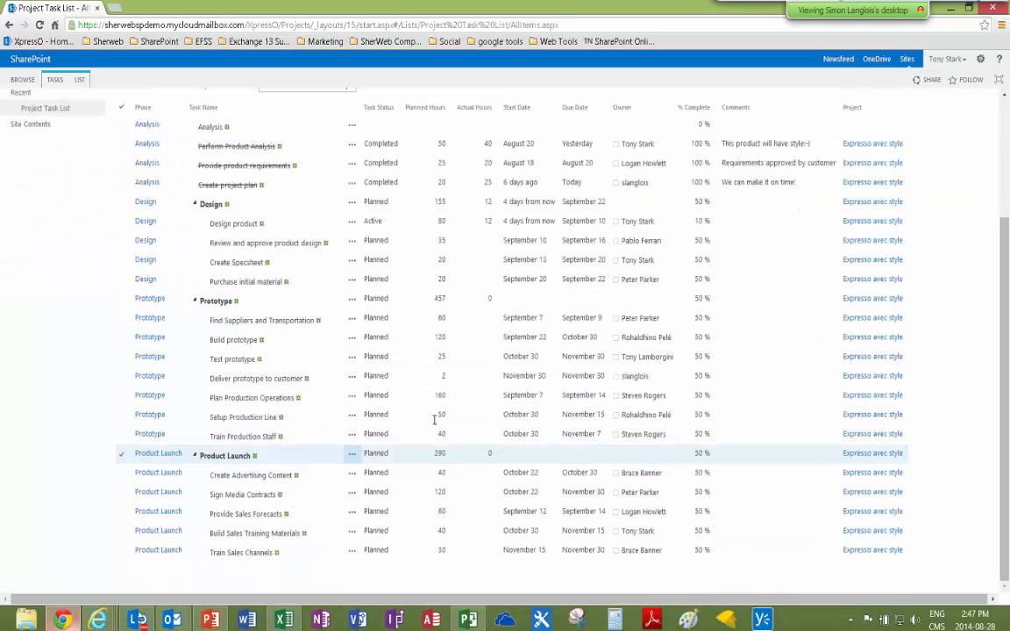
{"action": "scroll", "coordinate": [614, 267], "scroll_direction": "up", "scroll_amount": 2}
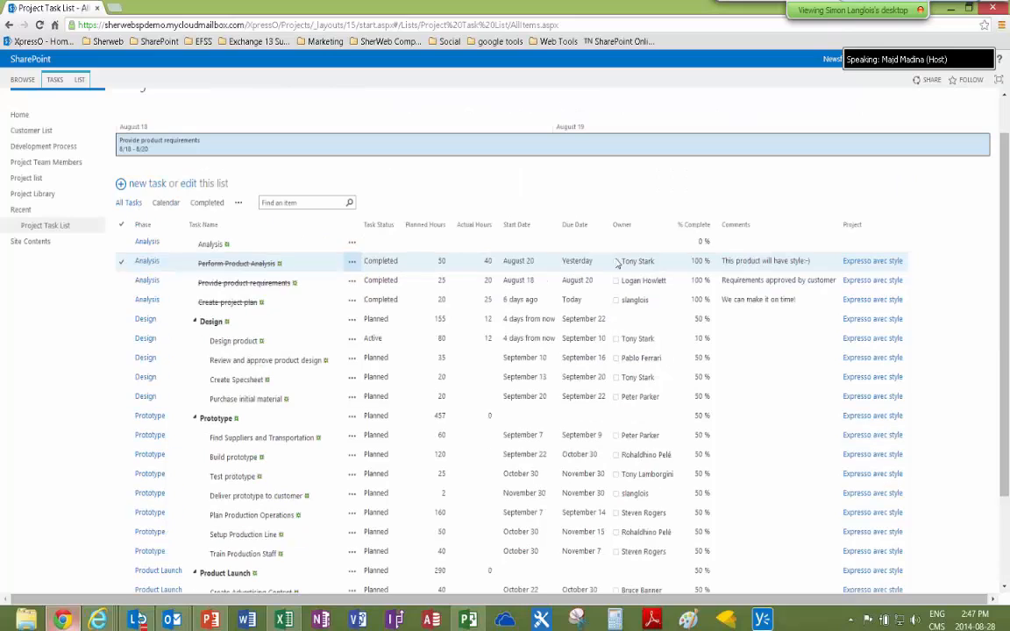
Filter the Owner column of the task list to the tasks of the signed-in user
{"action": "left_click", "coordinate": [655, 226]}
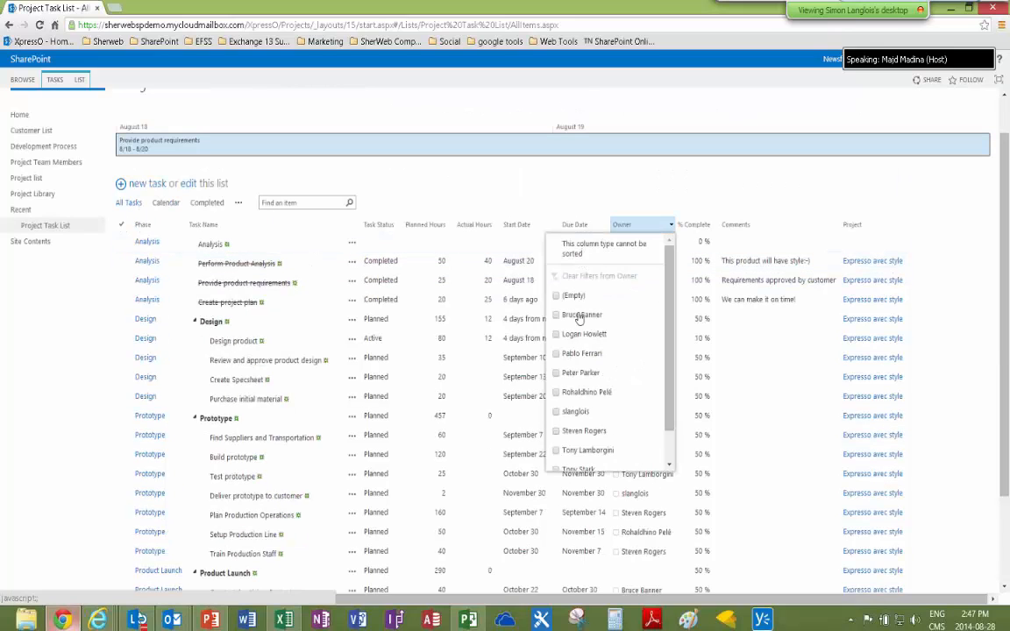
{"action": "scroll", "coordinate": [669, 409], "scroll_direction": "down", "scroll_amount": 2}
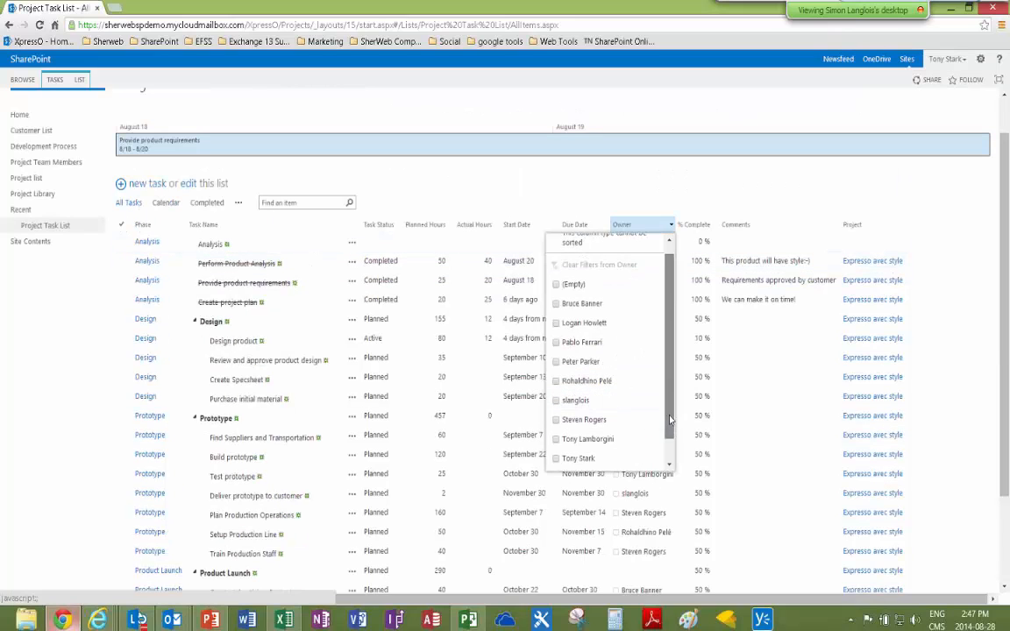
{"action": "left_click", "coordinate": [558, 434]}
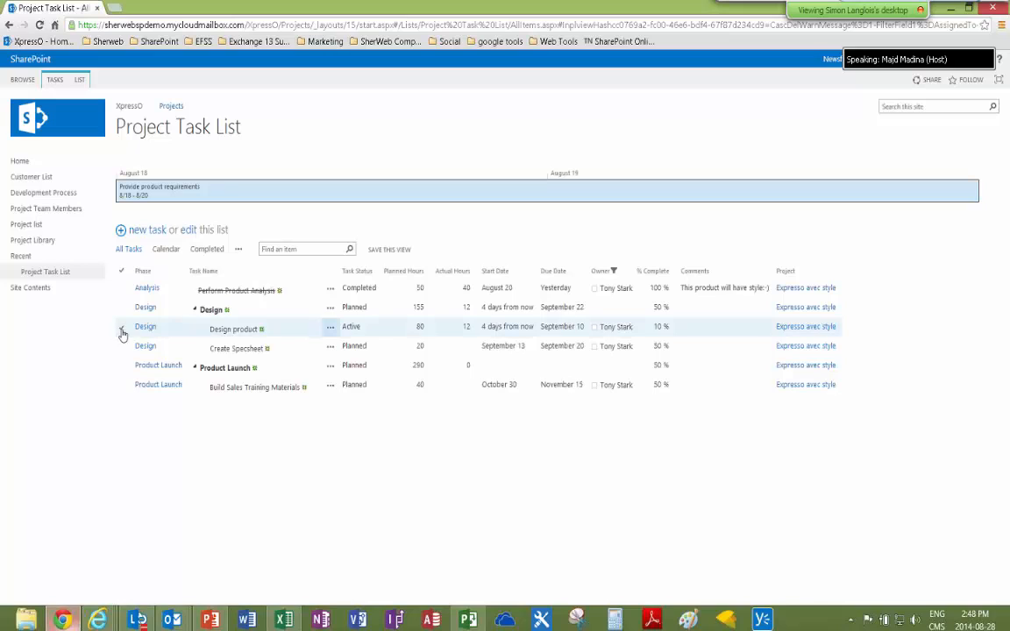
Try out an alert on the Design product task for changes to items in the Late Tasks view, then cancel it and close the task details
{"action": "left_click", "coordinate": [330, 330]}
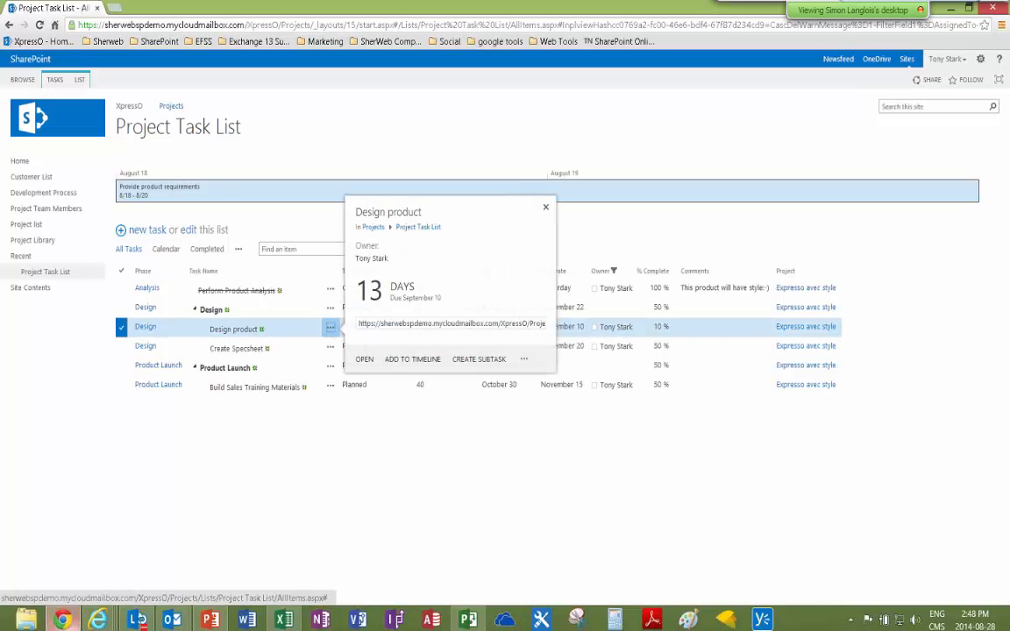
{"action": "left_click", "coordinate": [524, 361]}
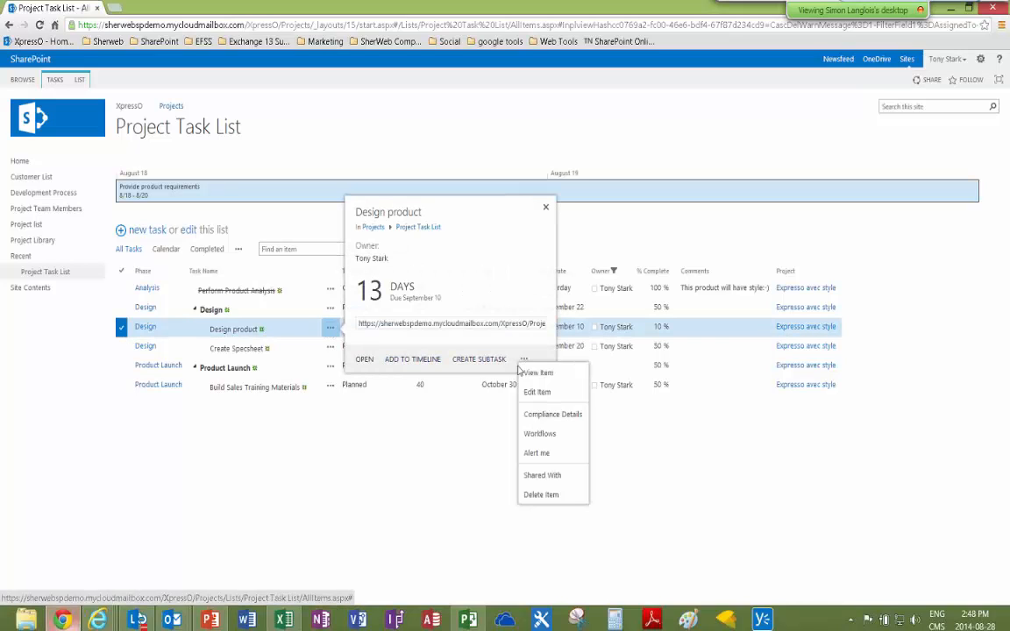
{"action": "left_click", "coordinate": [537, 454]}
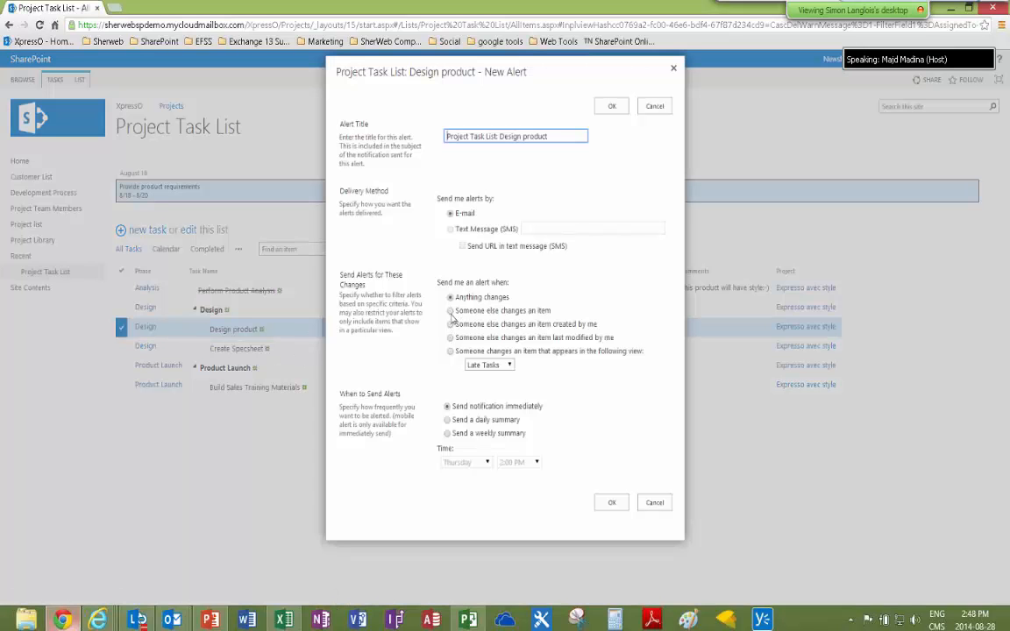
{"action": "left_click", "coordinate": [451, 311]}
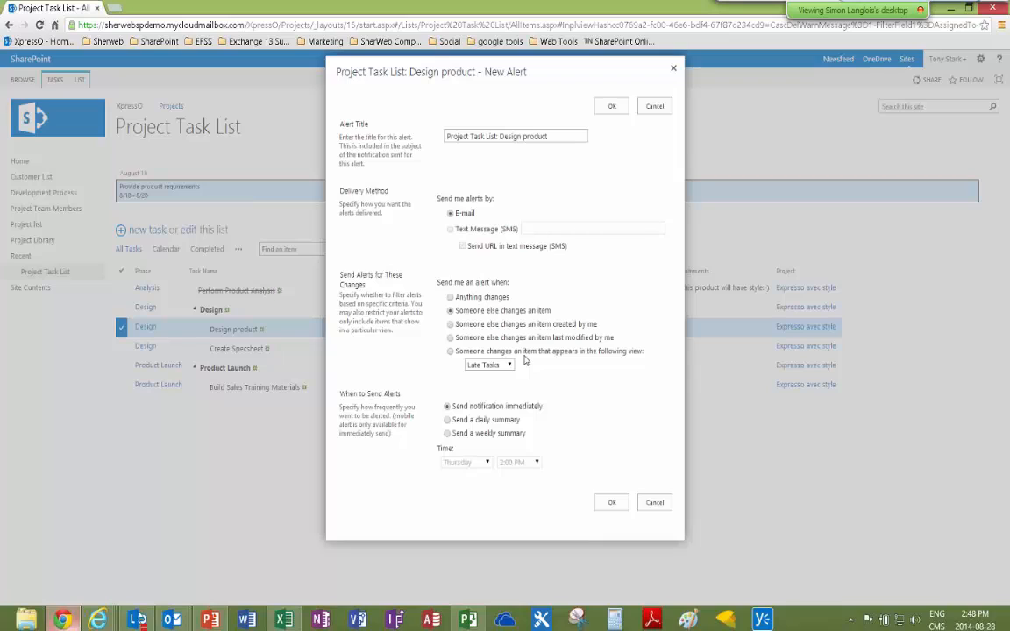
{"action": "left_click", "coordinate": [533, 325]}
{"action": "left_click", "coordinate": [449, 352]}
{"action": "left_click", "coordinate": [500, 363]}
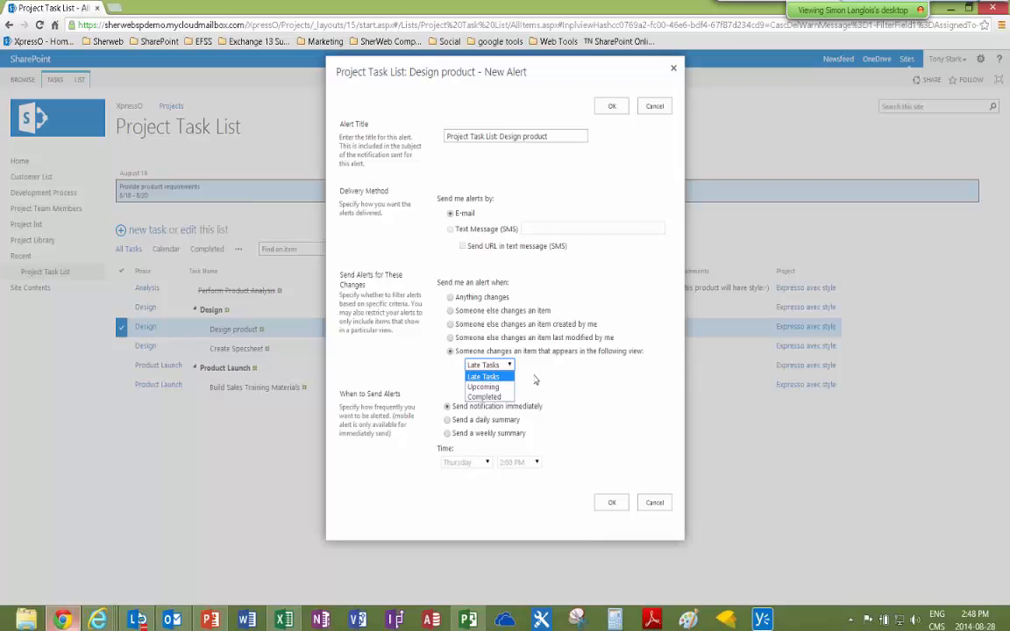
{"action": "left_click", "coordinate": [487, 376]}
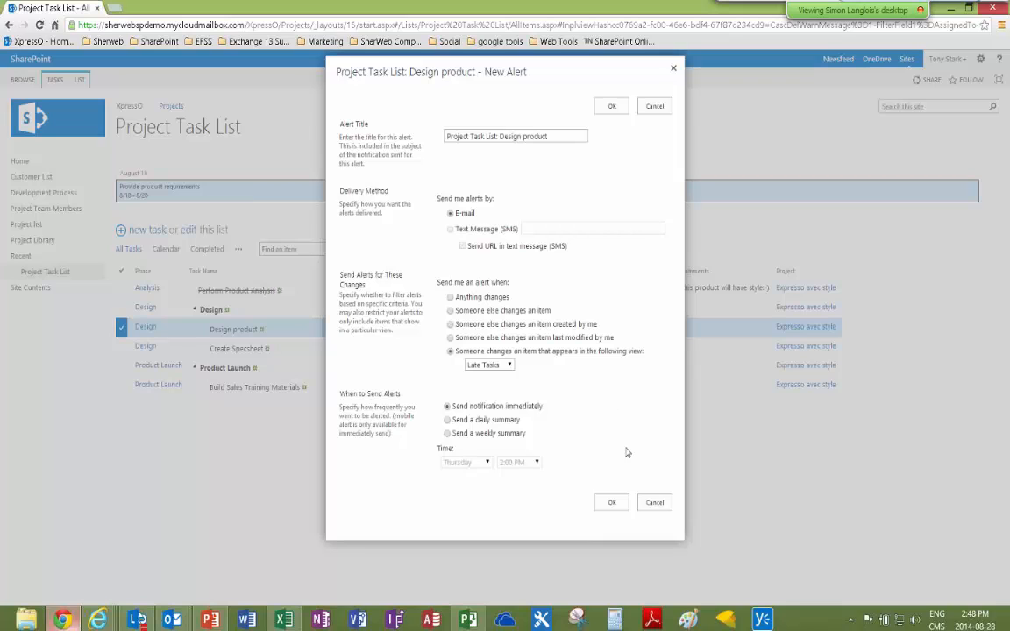
{"action": "left_click", "coordinate": [655, 503]}
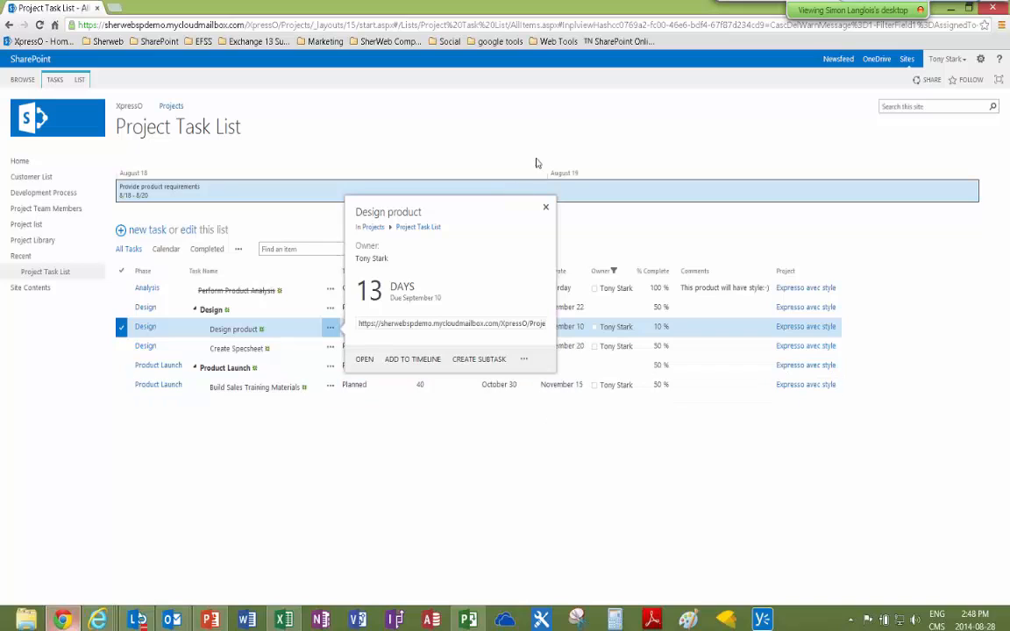
{"action": "left_click", "coordinate": [545, 208]}
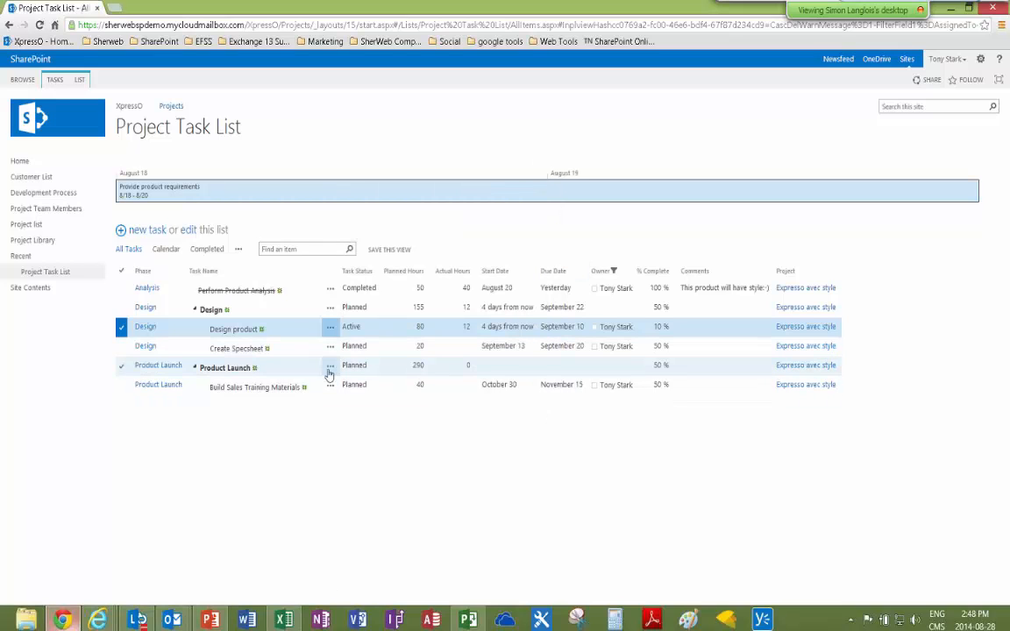
View the details of the Perform Product Analysis task and close them again
{"action": "left_click", "coordinate": [121, 288]}
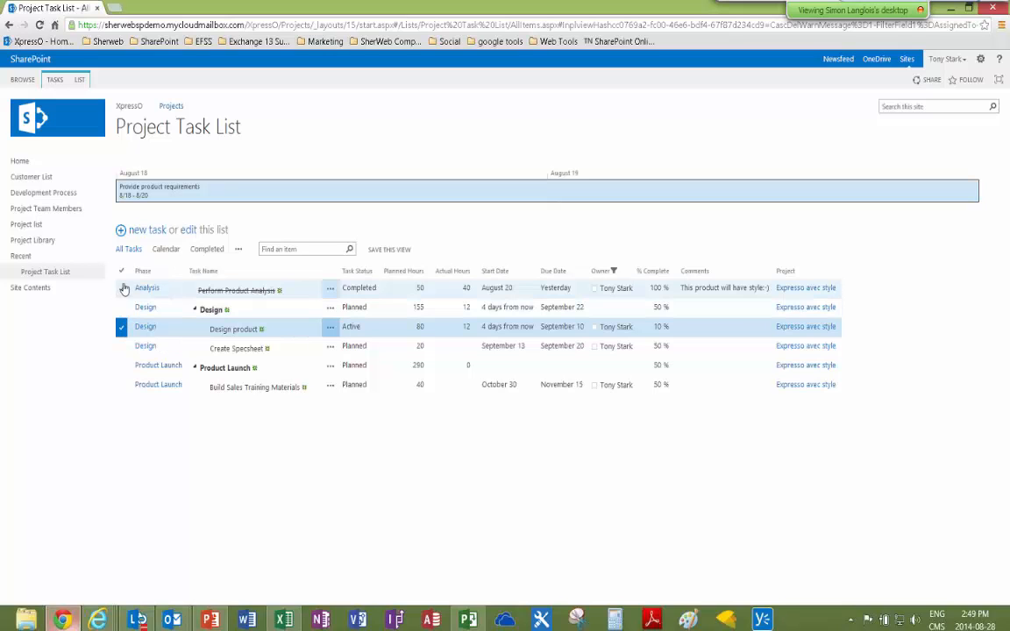
{"action": "left_click", "coordinate": [331, 291]}
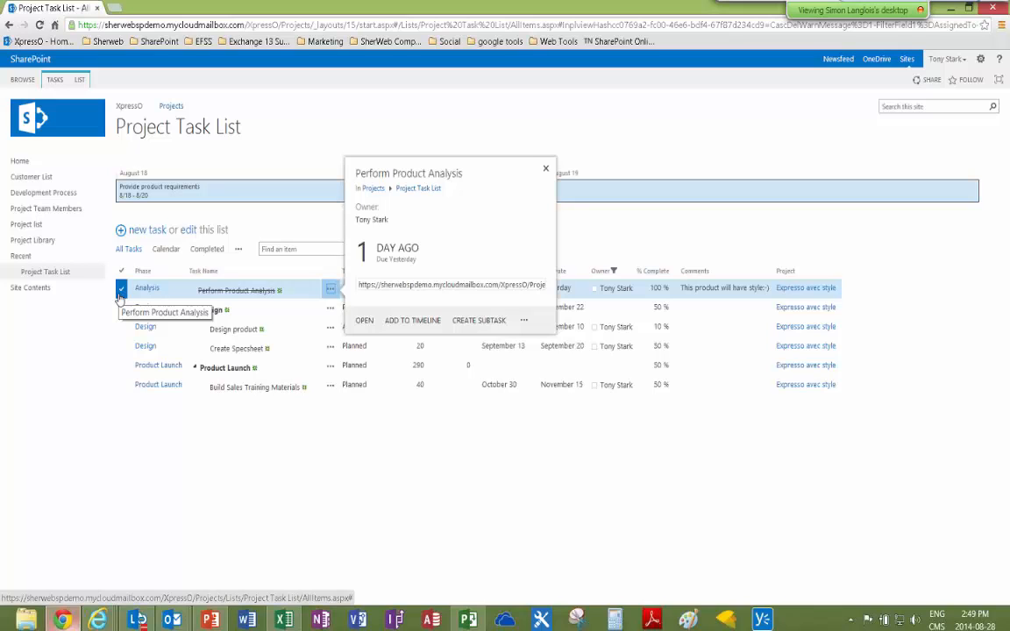
{"action": "left_click", "coordinate": [150, 454]}
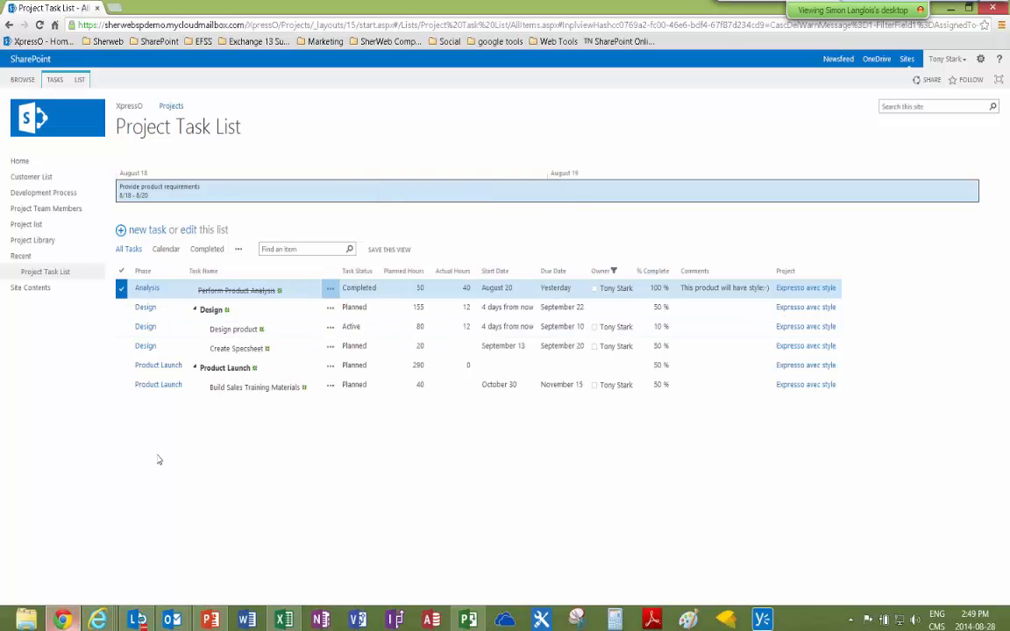
{"action": "left_click", "coordinate": [122, 289]}
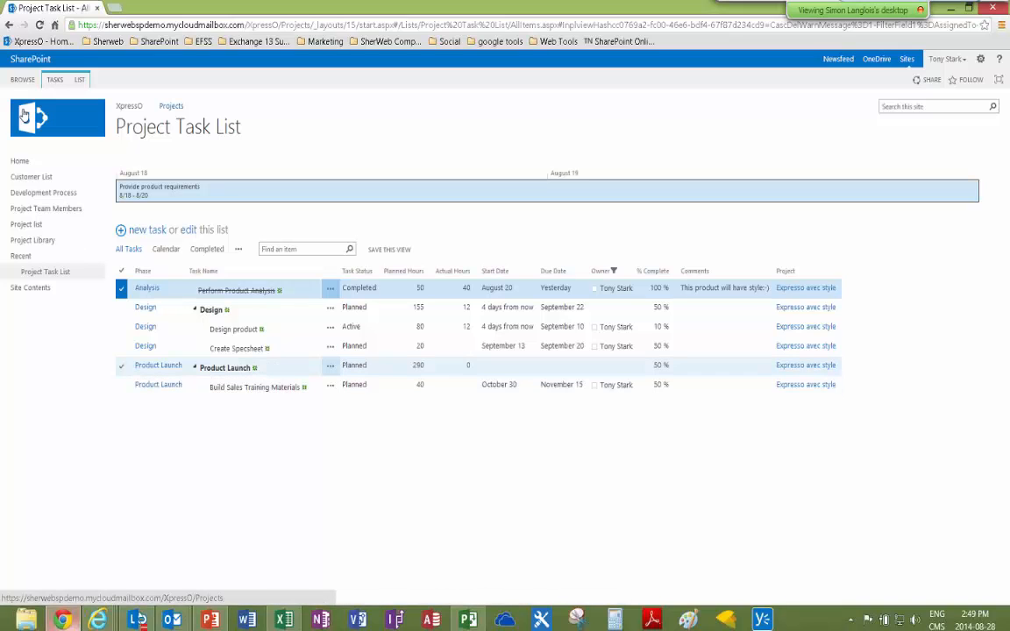
Look at the Projects site's home page and return to the full Project Task List
{"action": "left_click", "coordinate": [19, 163]}
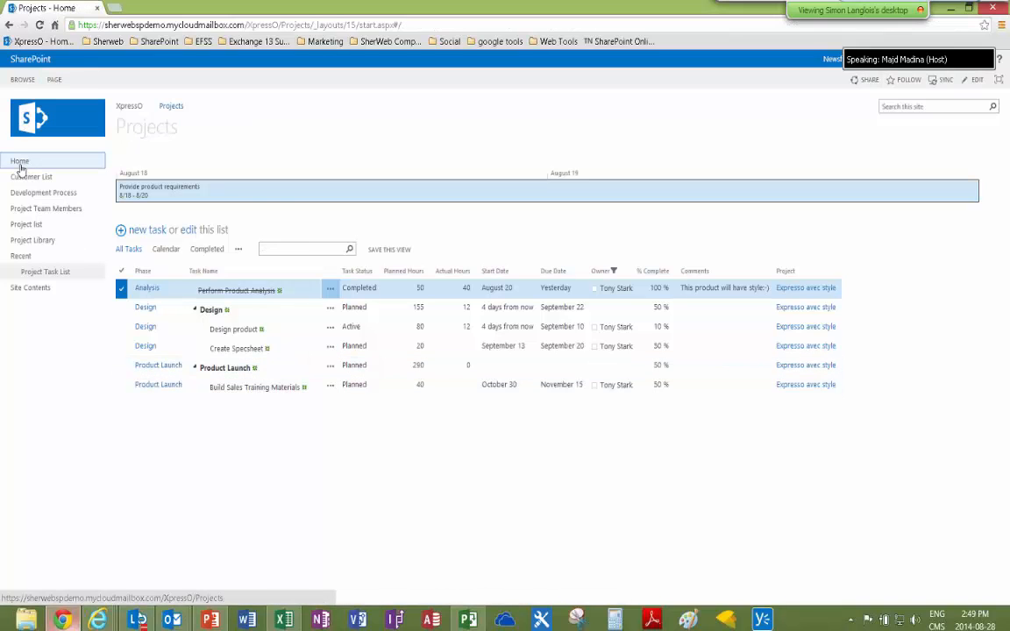
{"action": "left_click", "coordinate": [47, 274]}
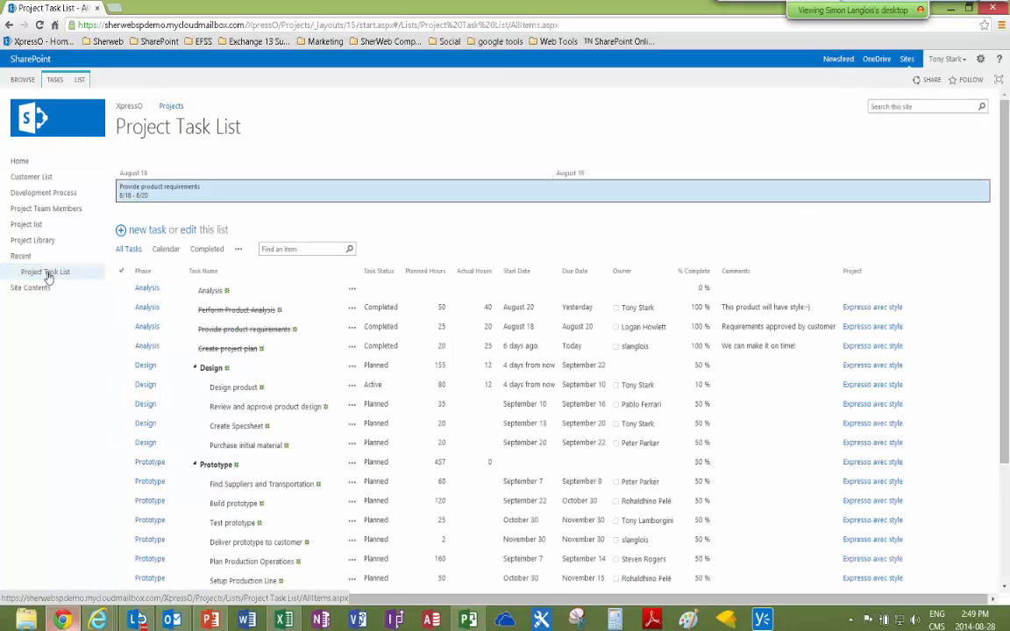
{"action": "left_click", "coordinate": [19, 163]}
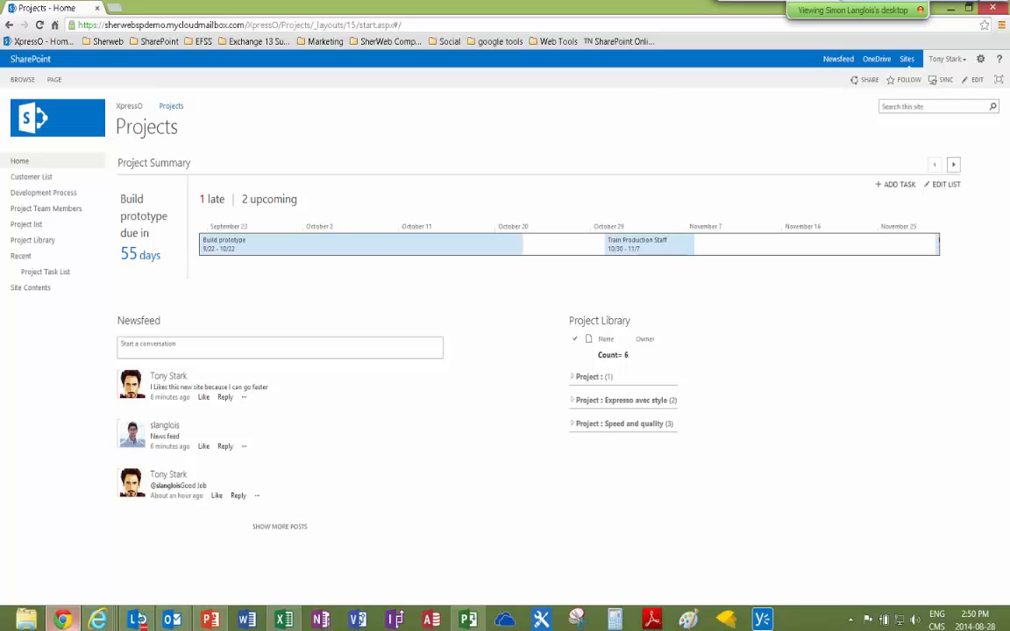
{"action": "left_click", "coordinate": [53, 273]}
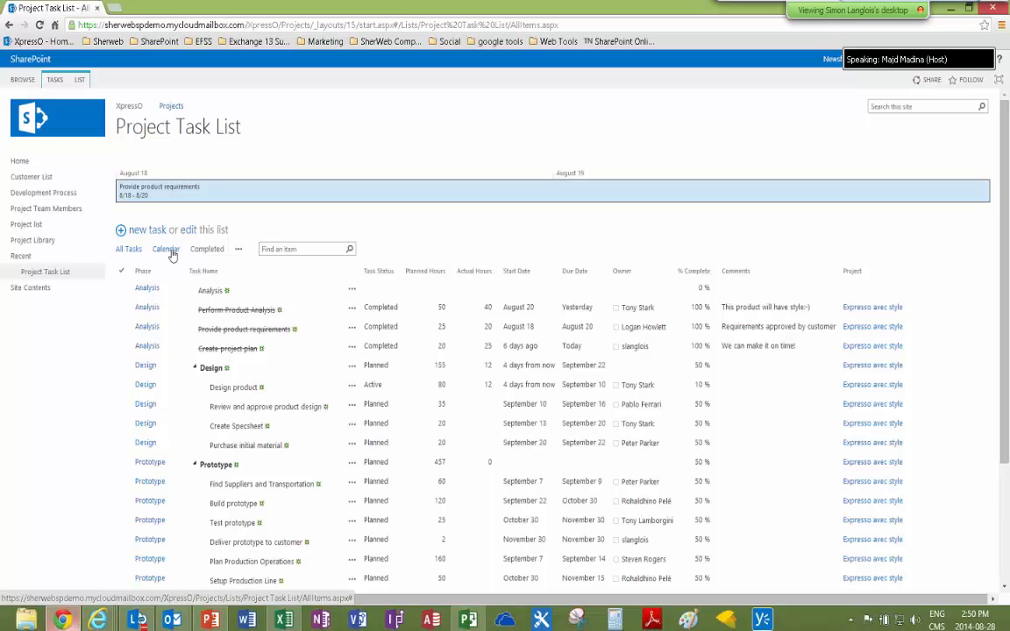
Switch the task list to its Calendar view and open that view's settings at the Filter section
{"action": "left_click", "coordinate": [172, 252]}
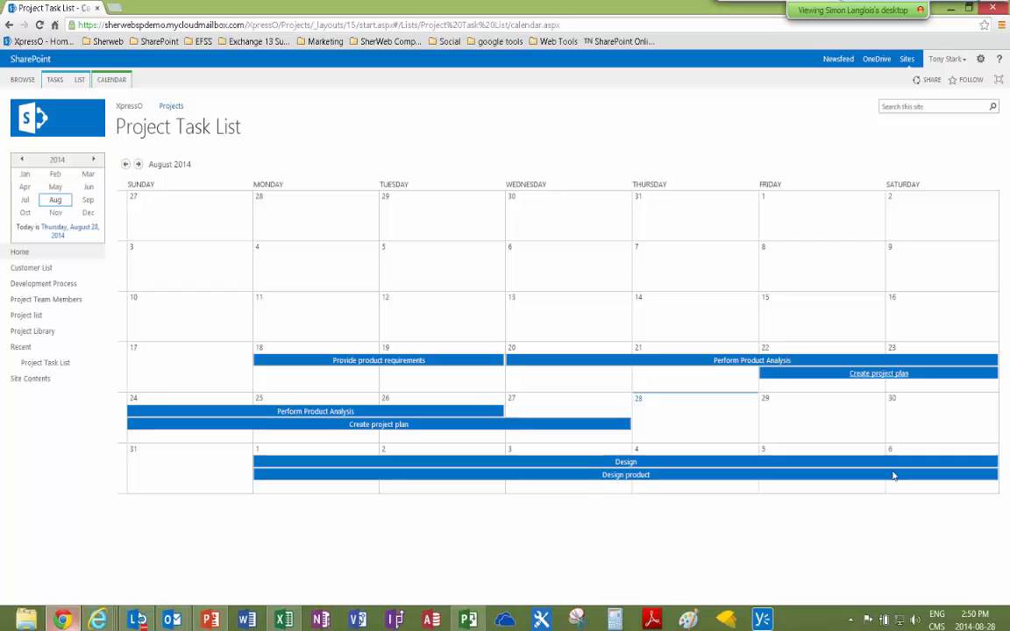
{"action": "left_click", "coordinate": [111, 80]}
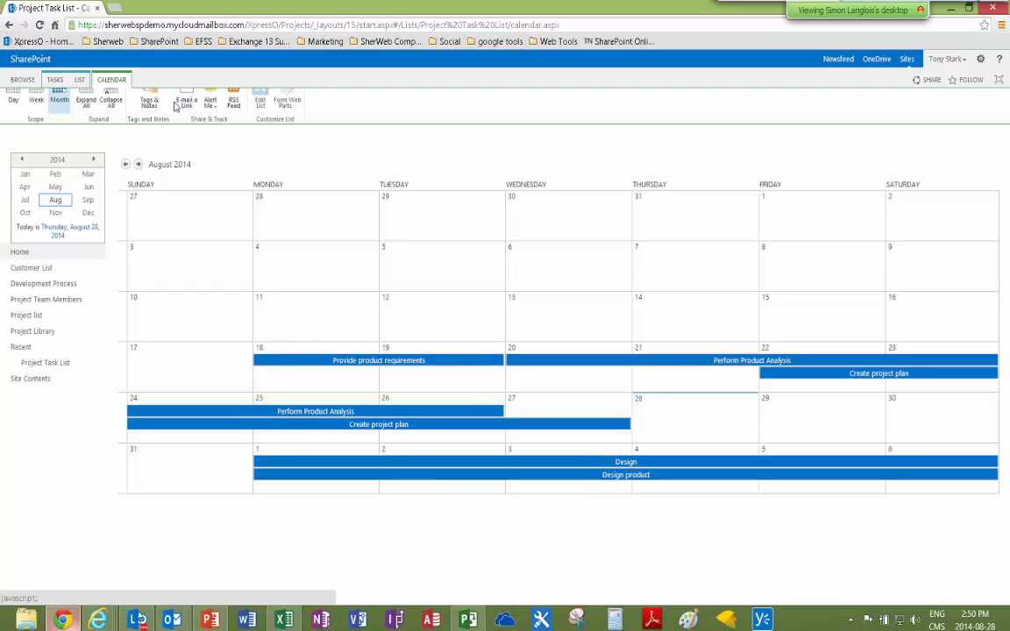
{"action": "left_click", "coordinate": [79, 80]}
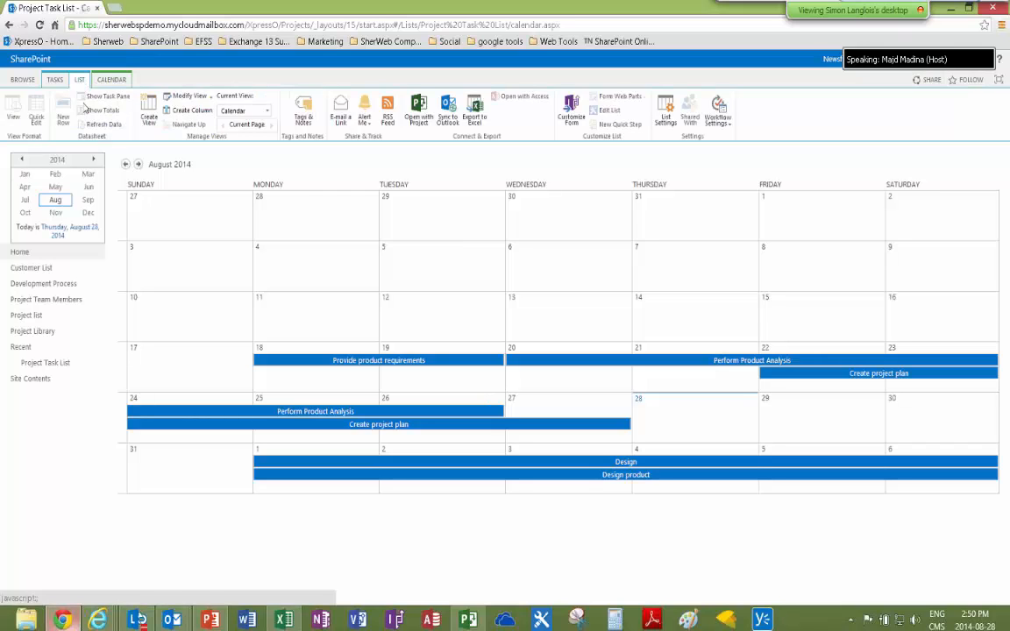
{"action": "left_click", "coordinate": [194, 99]}
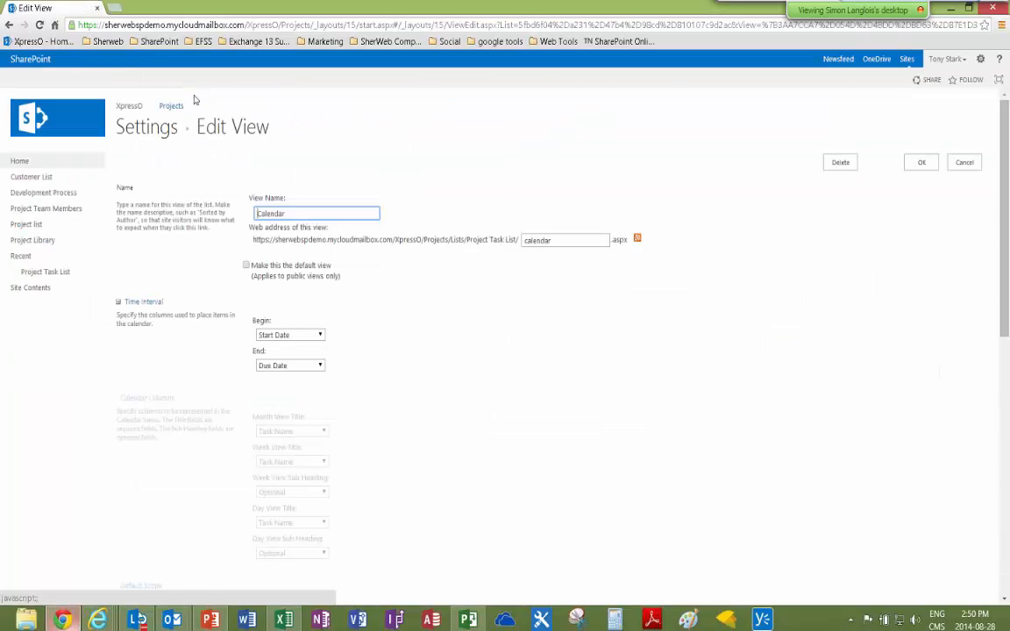
{"action": "scroll", "coordinate": [423, 428], "scroll_direction": "down", "scroll_amount": 8}
{"action": "scroll", "coordinate": [424, 428], "scroll_direction": "down", "scroll_amount": 4}
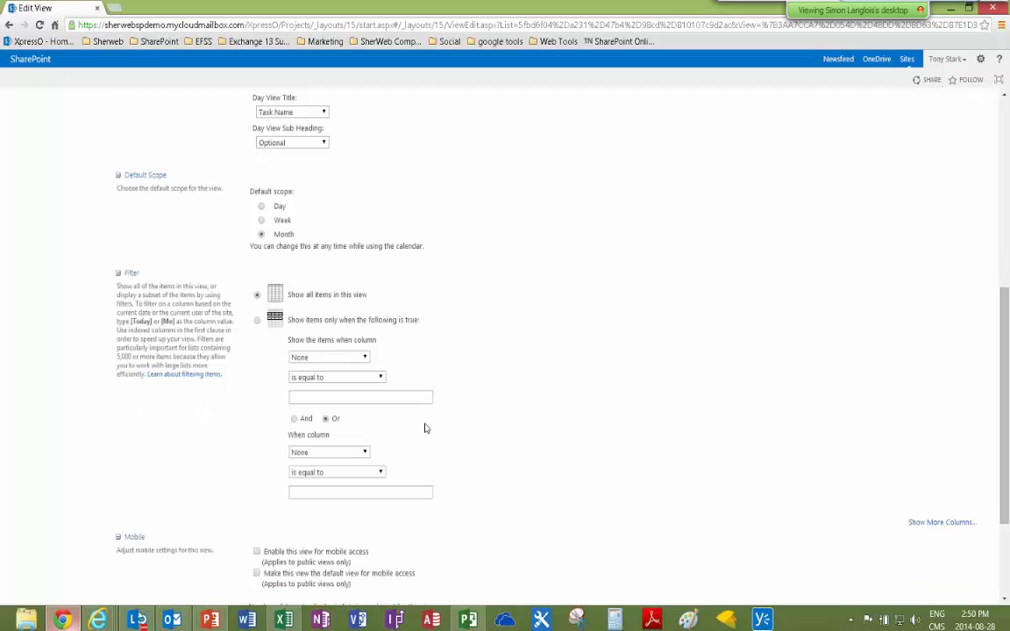
Filter the Calendar view to show only items whose Owner is equal to [Me], and save the view
{"action": "left_click", "coordinate": [290, 207]}
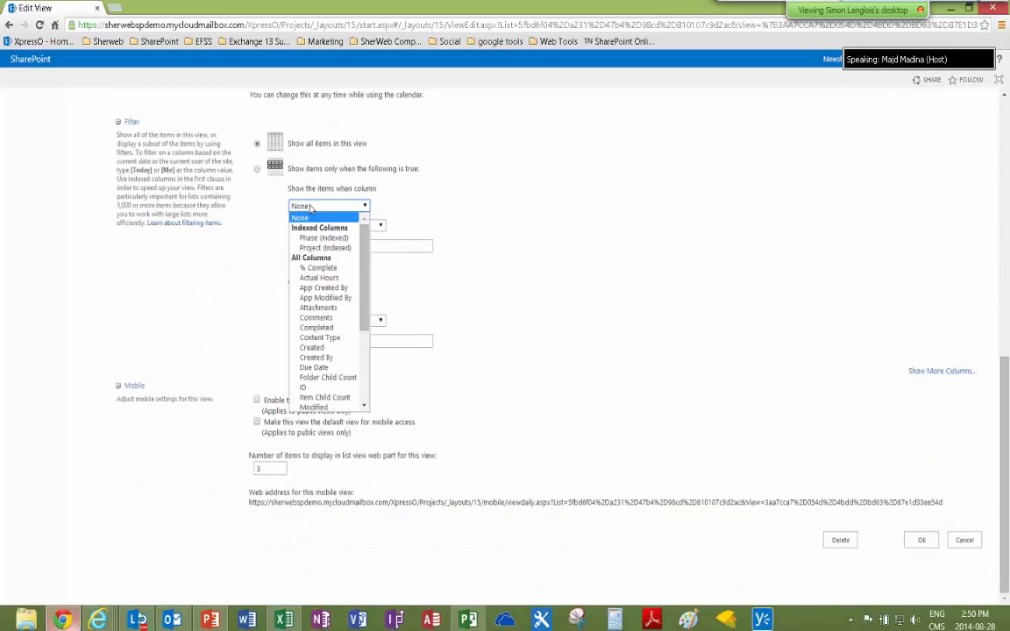
{"action": "scroll", "coordinate": [365, 278], "scroll_direction": "down", "scroll_amount": 1}
{"action": "left_click_drag", "start_coordinate": [365, 278], "coordinate": [354, 324]}
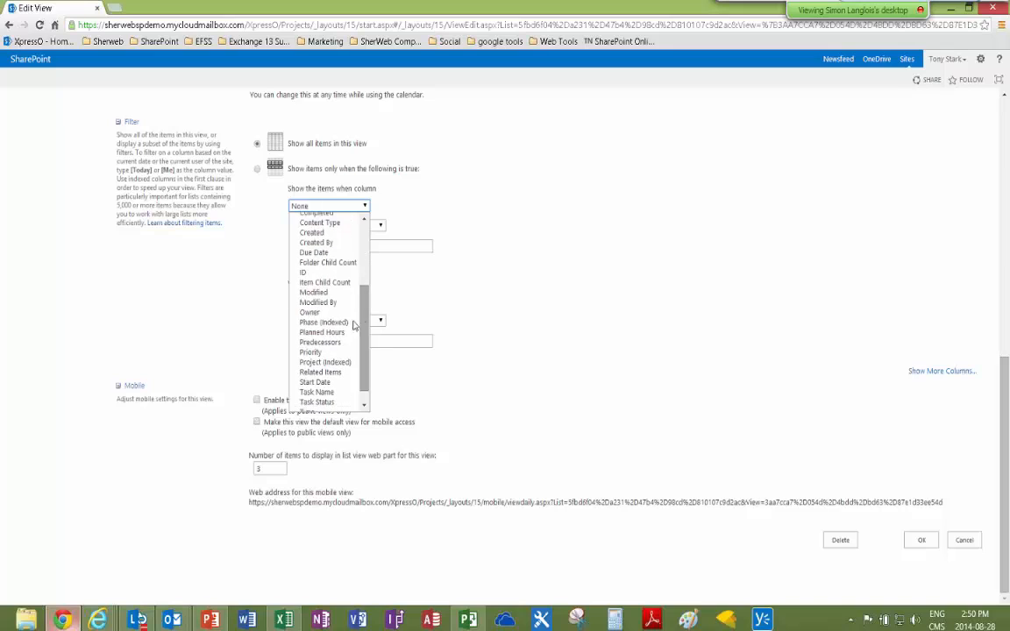
{"action": "left_click", "coordinate": [309, 312]}
{"action": "left_click", "coordinate": [305, 245]}
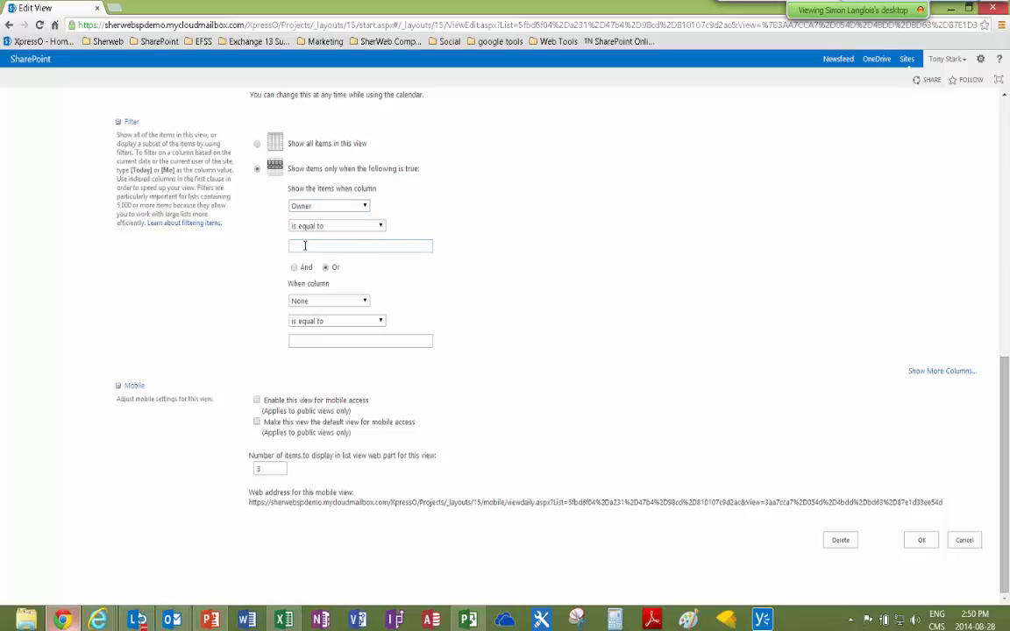
{"action": "double_click", "coordinate": [173, 169]}
{"action": "left_click", "coordinate": [392, 246]}
{"action": "type", "text": "[Me]"}
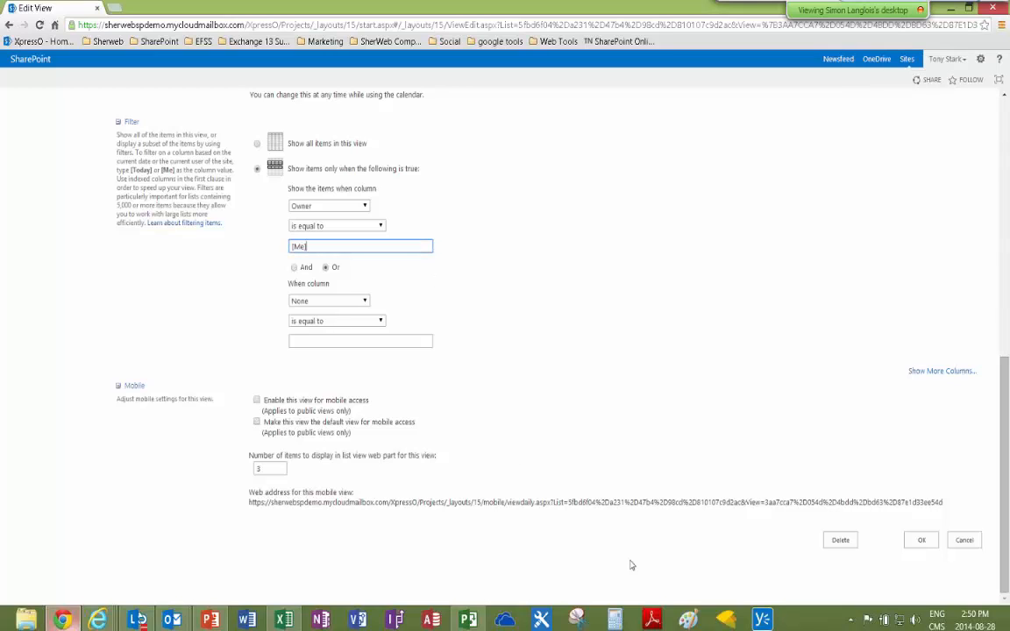
{"action": "left_click", "coordinate": [920, 539]}
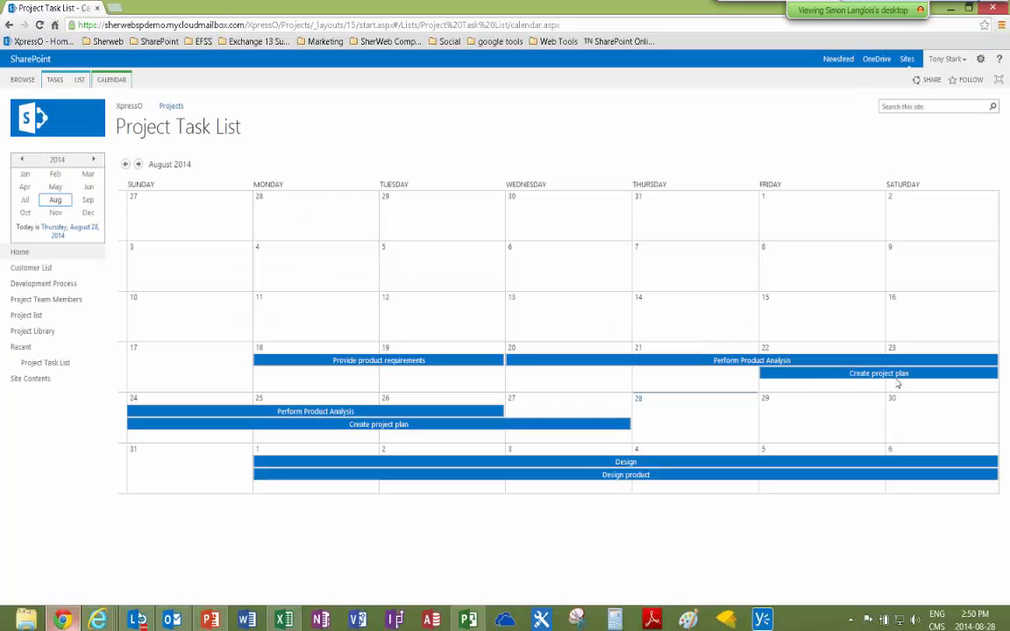
Check the calendar for September and August 2014, review the Calendar view's saved filter settings and return to the calendar
{"action": "left_click", "coordinate": [138, 164]}
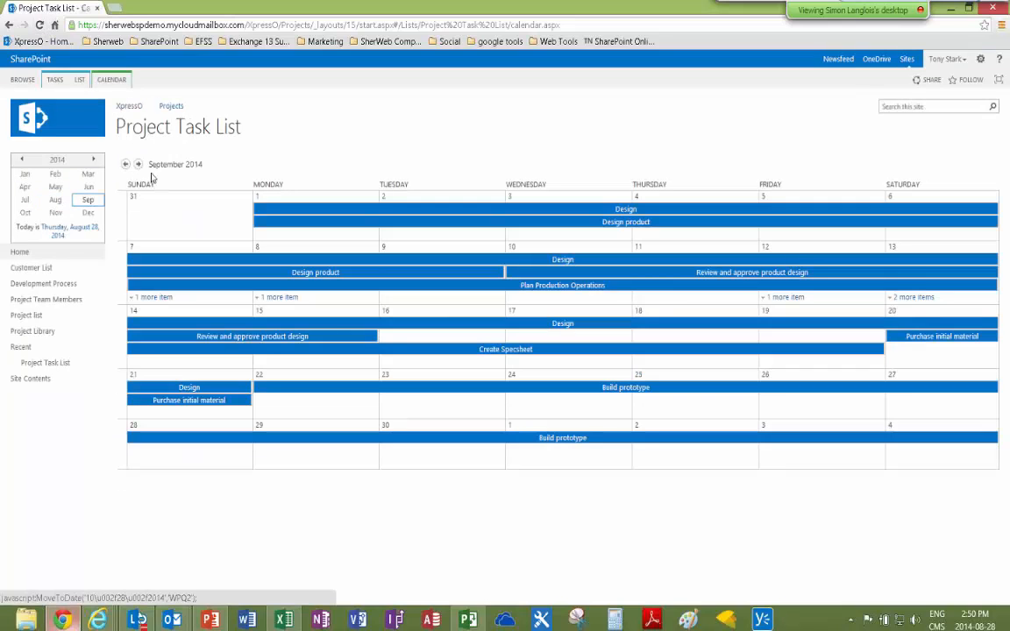
{"action": "left_click", "coordinate": [126, 164]}
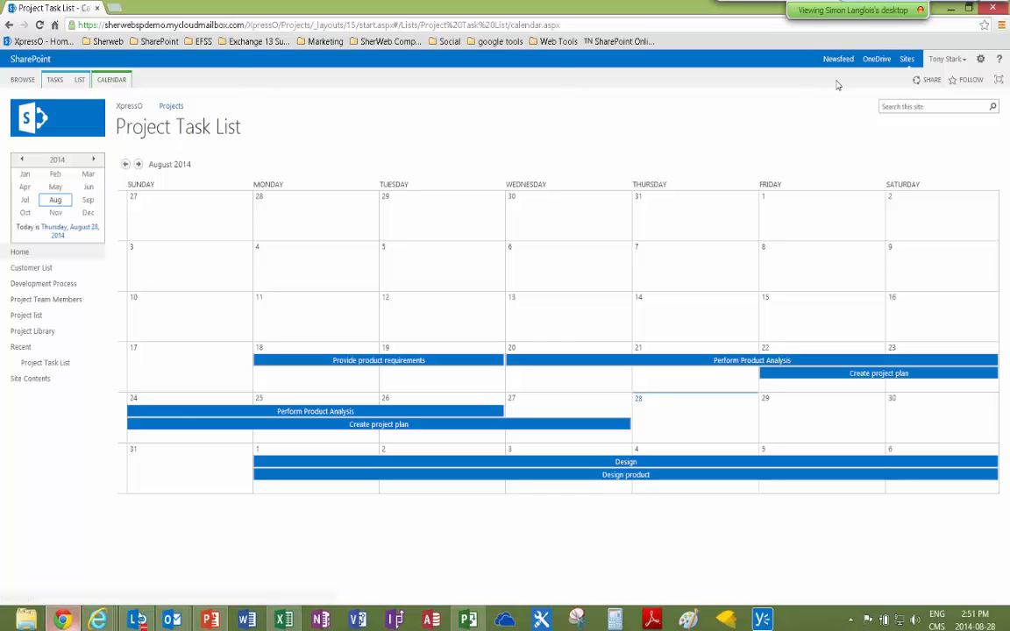
{"action": "left_click", "coordinate": [79, 80]}
{"action": "left_click", "coordinate": [187, 98]}
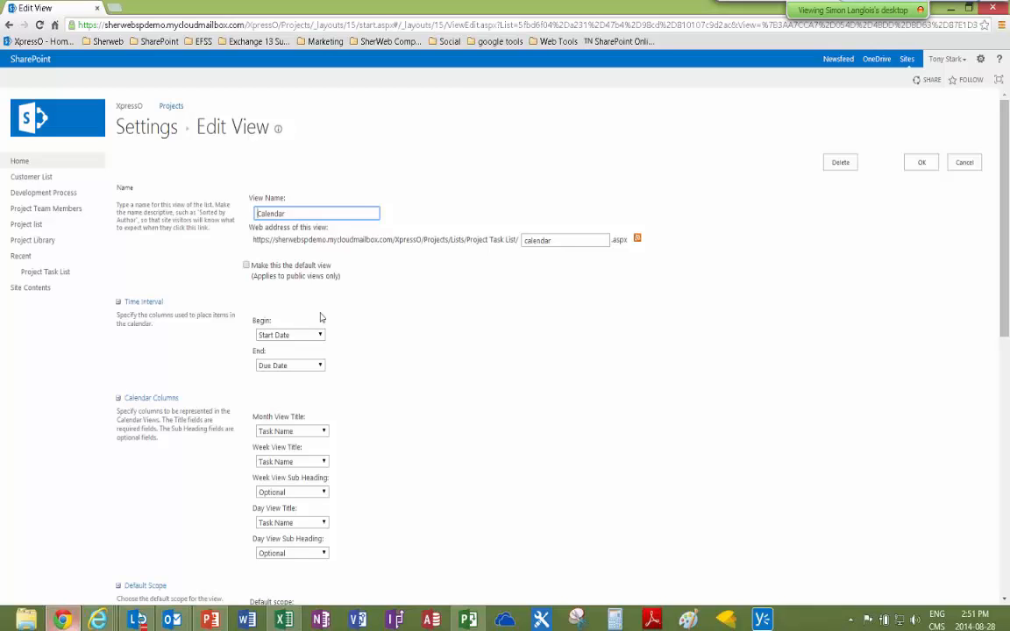
{"action": "scroll", "coordinate": [412, 360], "scroll_direction": "down", "scroll_amount": 5}
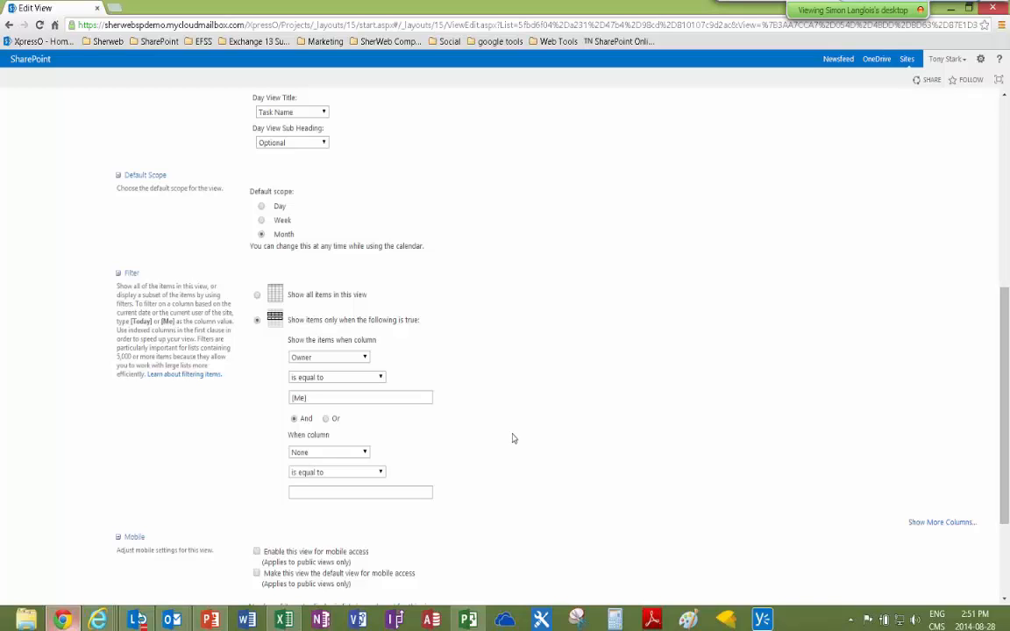
{"action": "scroll", "coordinate": [514, 439], "scroll_direction": "down", "scroll_amount": 1}
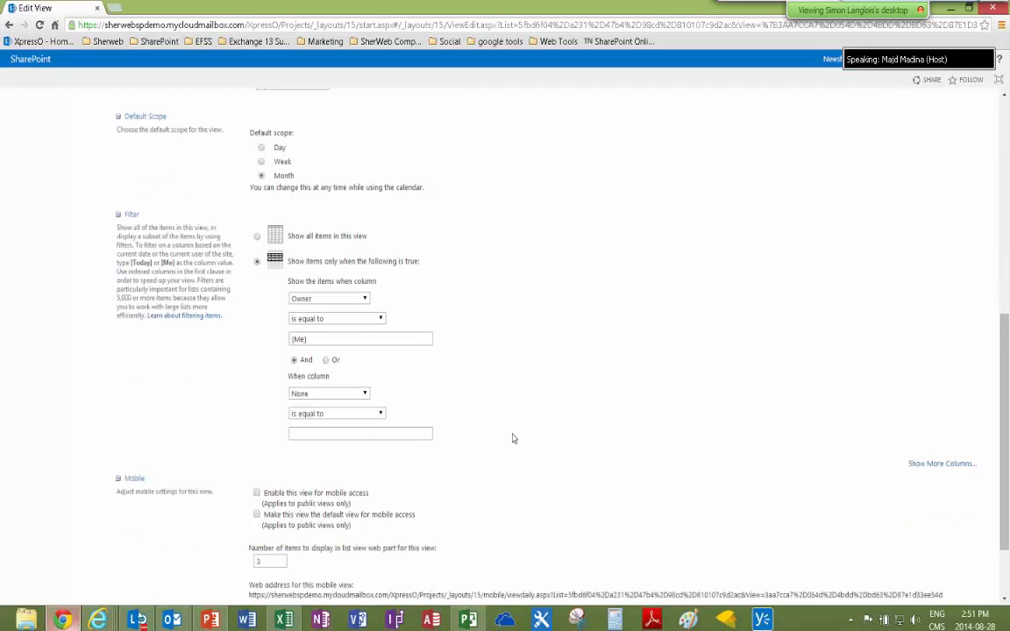
{"action": "scroll", "coordinate": [514, 438], "scroll_direction": "down", "scroll_amount": 1}
{"action": "scroll", "coordinate": [513, 439], "scroll_direction": "up", "scroll_amount": 1}
{"action": "scroll", "coordinate": [514, 438], "scroll_direction": "up", "scroll_amount": 1}
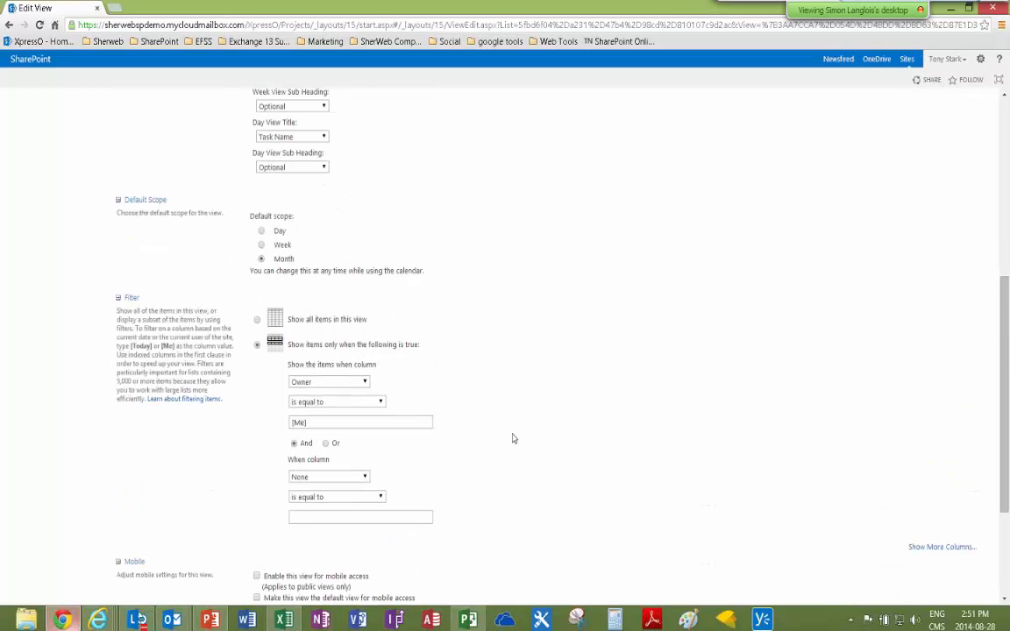
{"action": "left_click", "coordinate": [9, 26]}
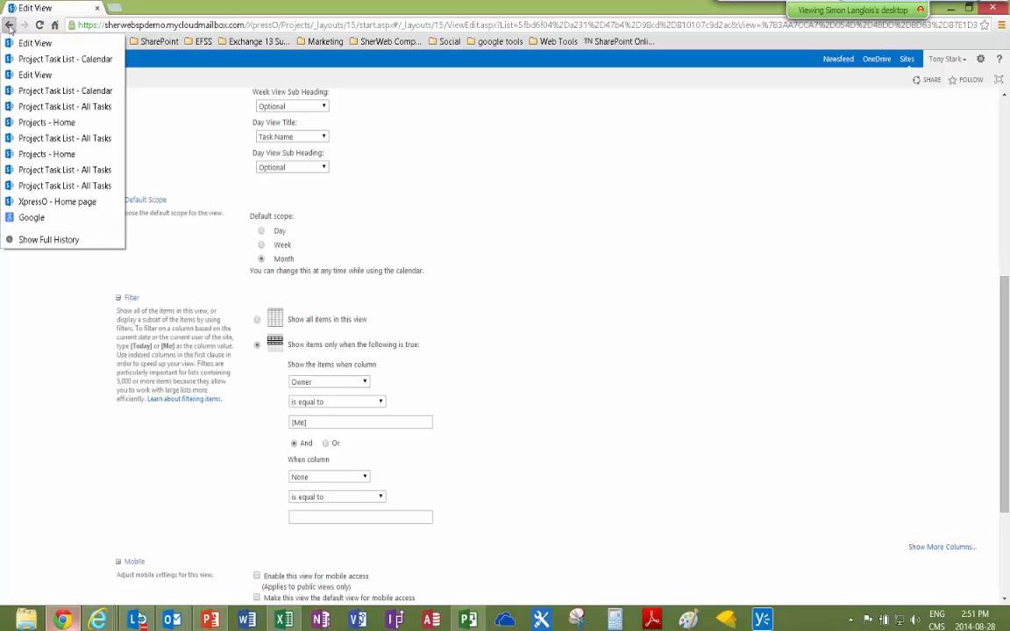
{"action": "left_click", "coordinate": [65, 59]}
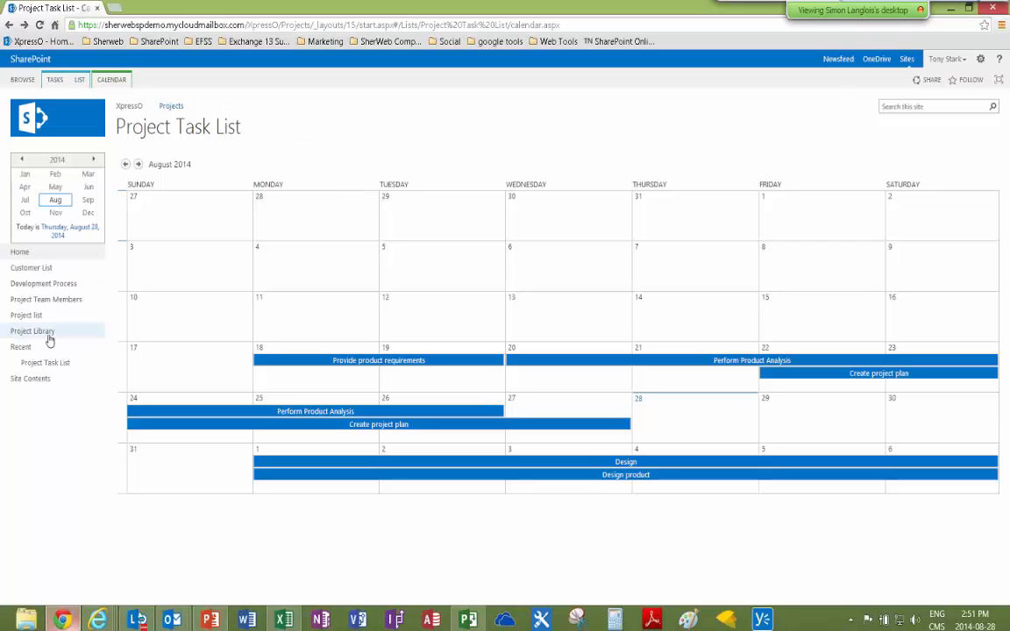
Return to the full Project Task List and try to open it with Microsoft Project
{"action": "left_click", "coordinate": [44, 362]}
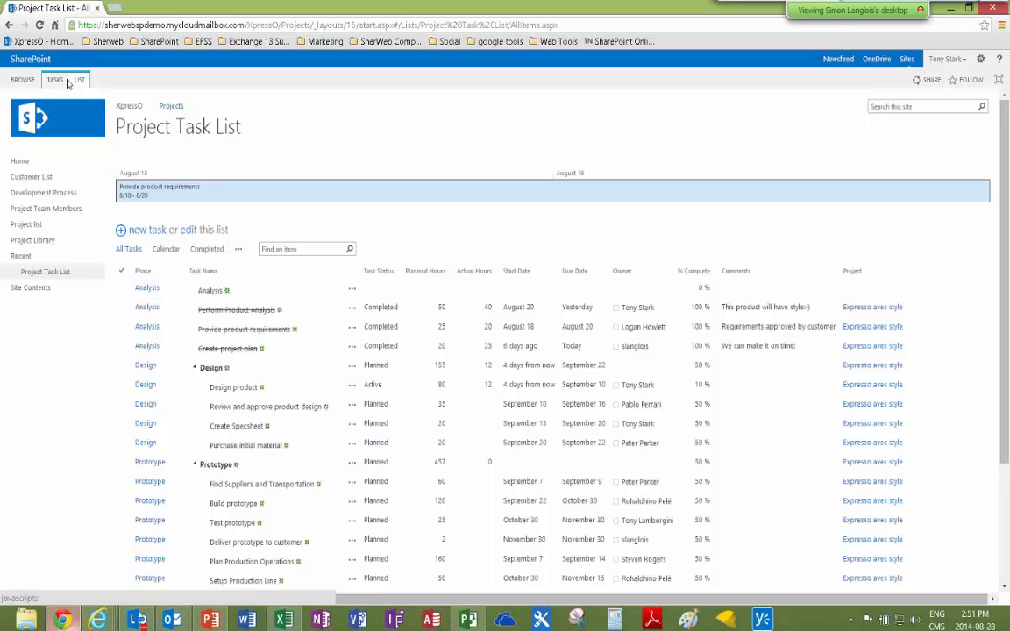
{"action": "left_click", "coordinate": [54, 80]}
{"action": "left_click", "coordinate": [78, 81]}
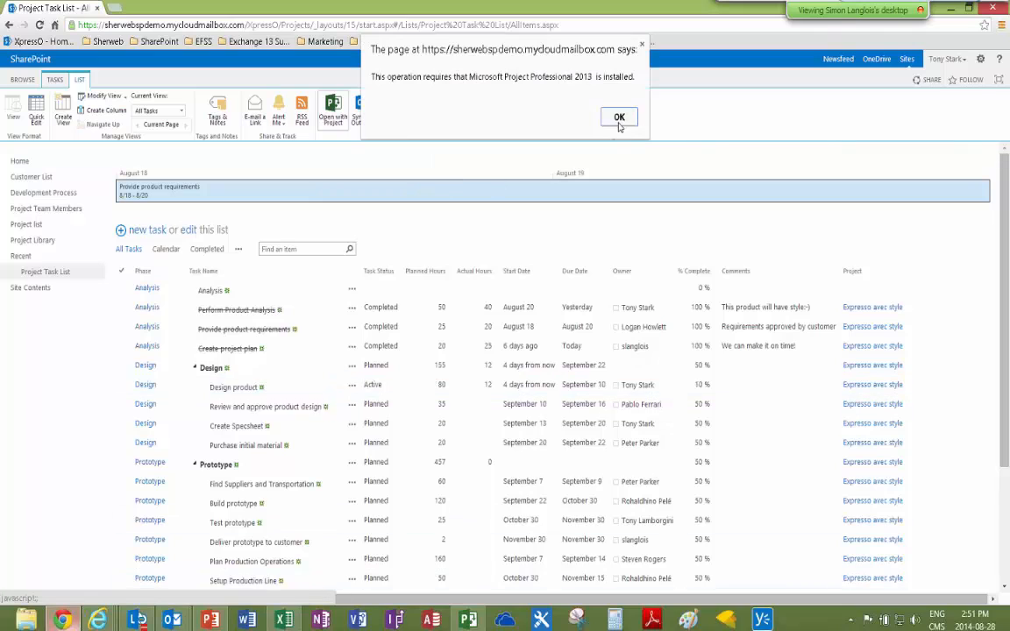
{"action": "left_click", "coordinate": [619, 117]}
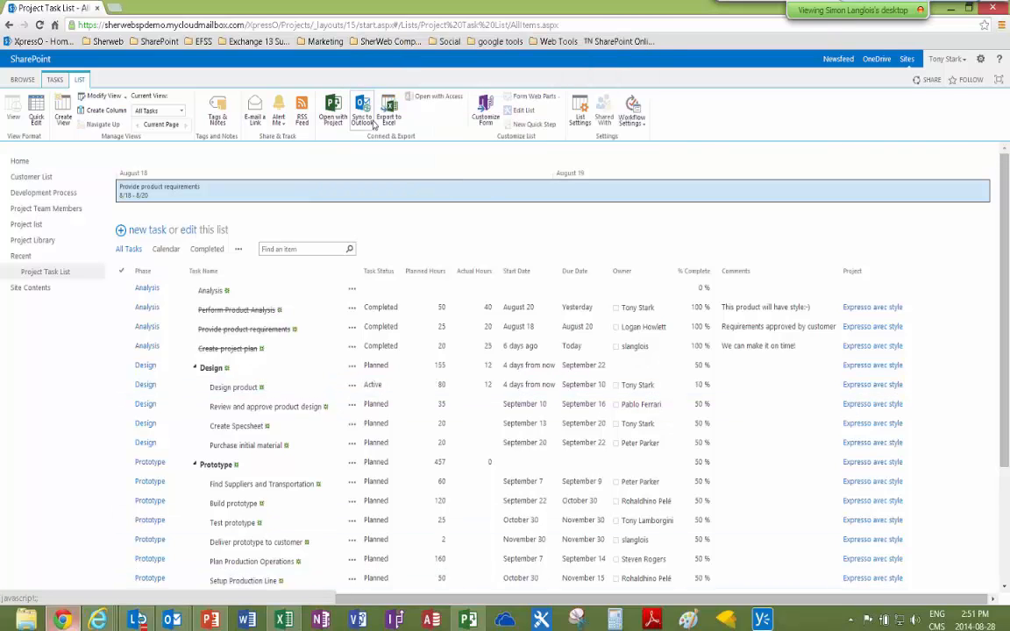
Switch to Microsoft Project to view the task list's Gantt chart, then return to the browser
{"action": "left_click", "coordinate": [469, 621]}
{"action": "left_click", "coordinate": [392, 353]}
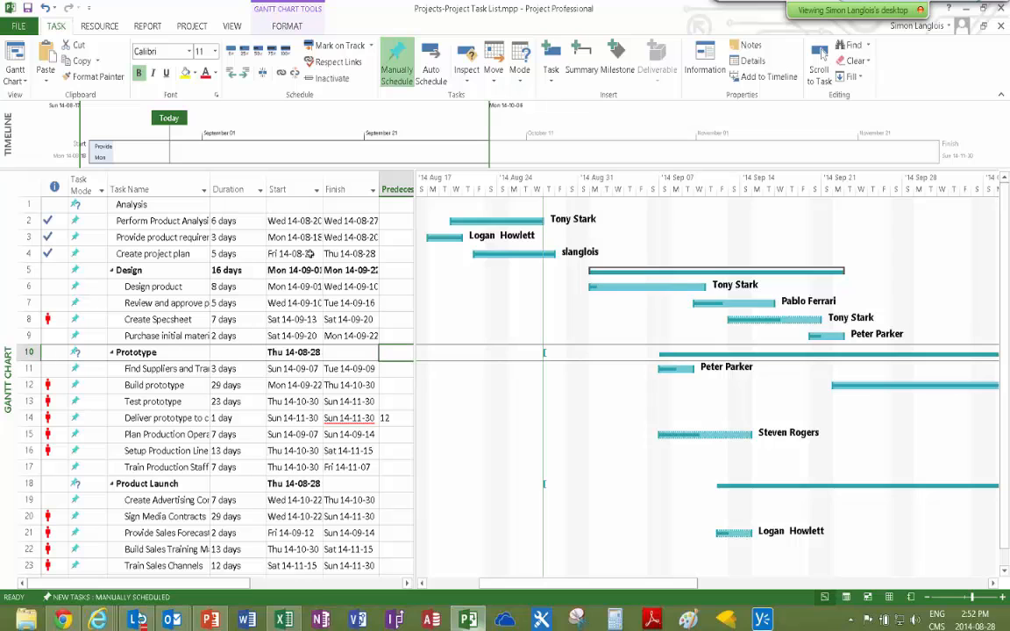
{"action": "left_click", "coordinate": [965, 9]}
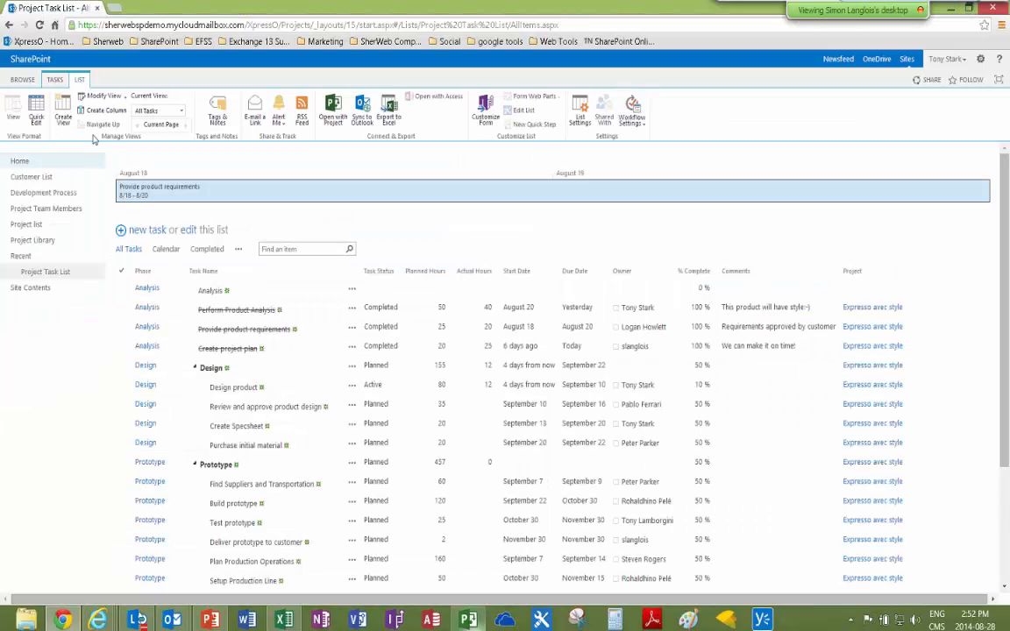
Review the Project Task List's advanced settings, leave them without saving, and look through the list's columns
{"action": "left_click", "coordinate": [580, 112]}
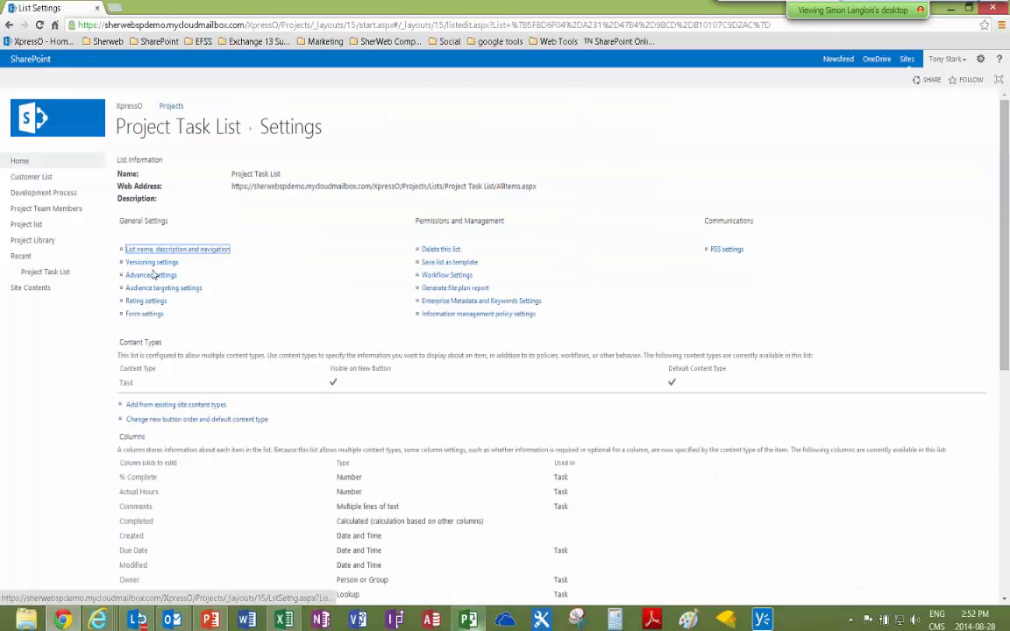
{"action": "left_click", "coordinate": [152, 276]}
{"action": "scroll", "coordinate": [376, 338], "scroll_direction": "down", "scroll_amount": 3}
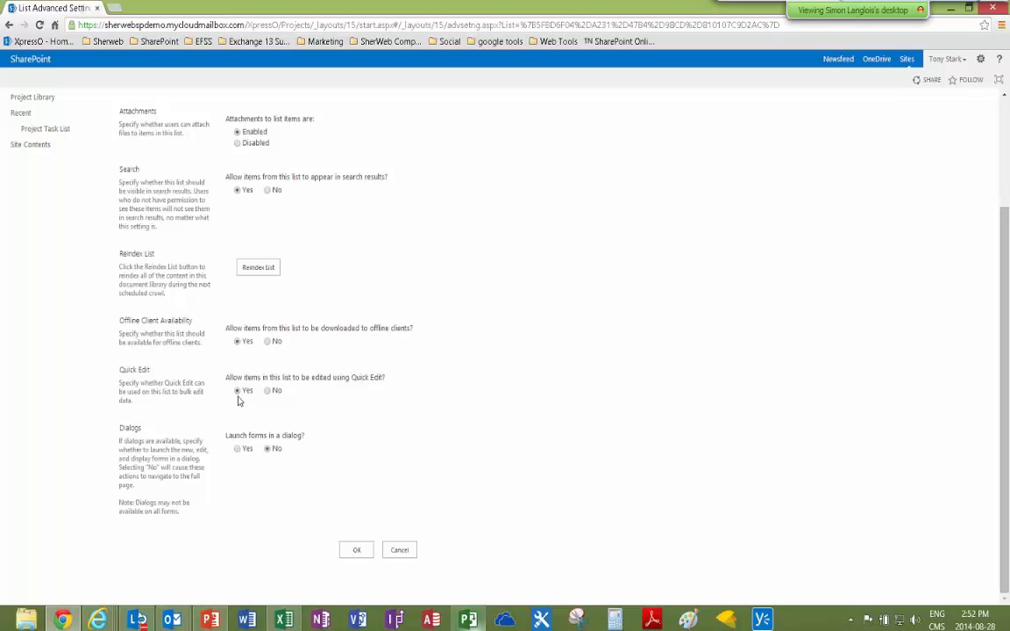
{"action": "left_click", "coordinate": [405, 553]}
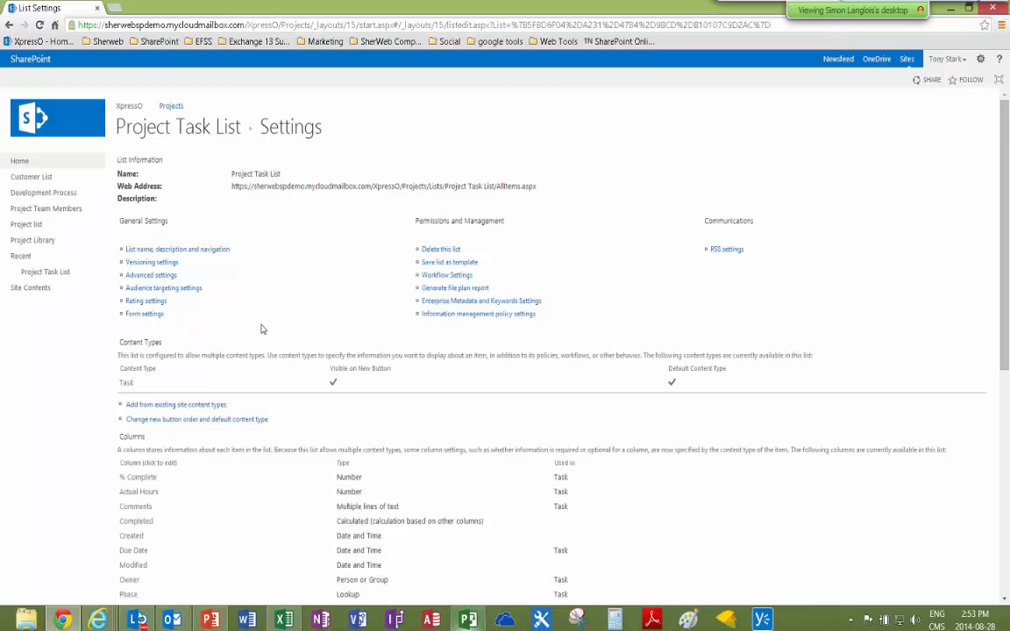
{"action": "scroll", "coordinate": [262, 329], "scroll_direction": "down", "scroll_amount": 2}
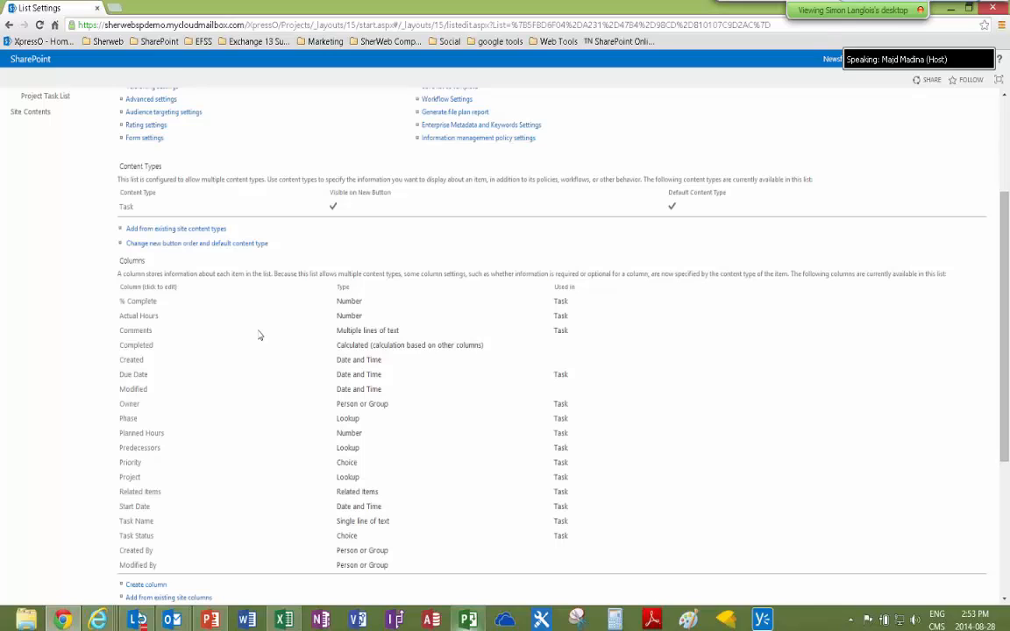
Review the Project Task List's audience targeting settings and leave them without saving
{"action": "scroll", "coordinate": [259, 336], "scroll_direction": "up", "scroll_amount": 1}
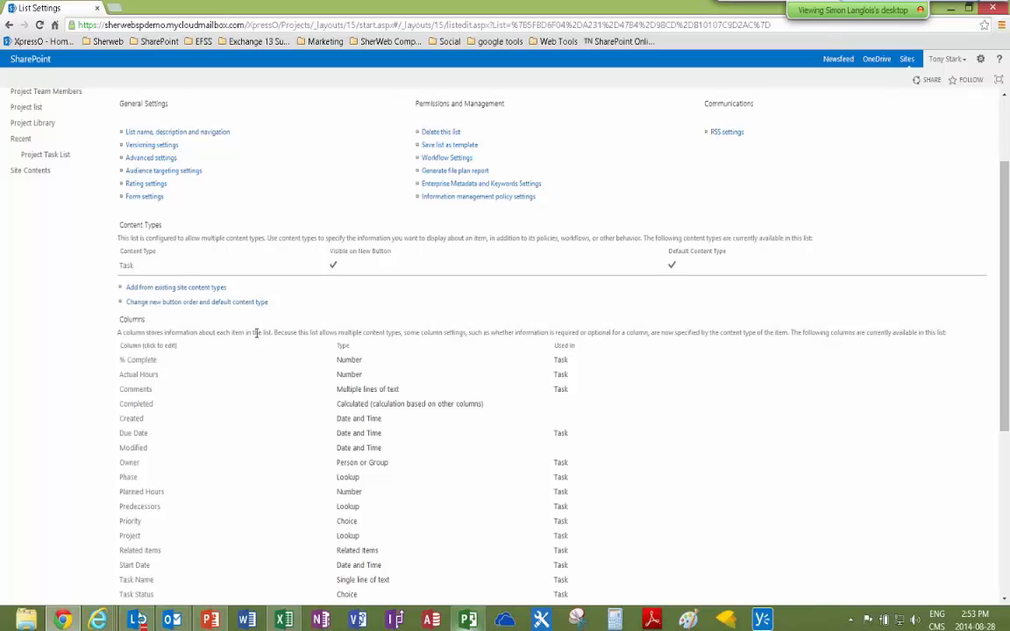
{"action": "scroll", "coordinate": [37, 321], "scroll_direction": "up", "scroll_amount": 1}
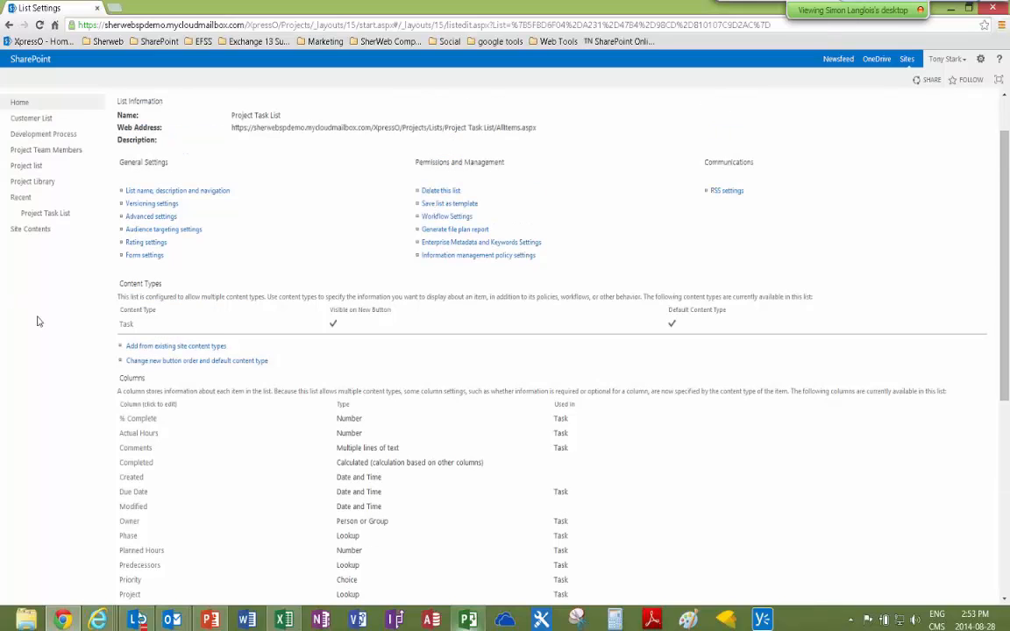
{"action": "scroll", "coordinate": [37, 322], "scroll_direction": "up", "scroll_amount": 1}
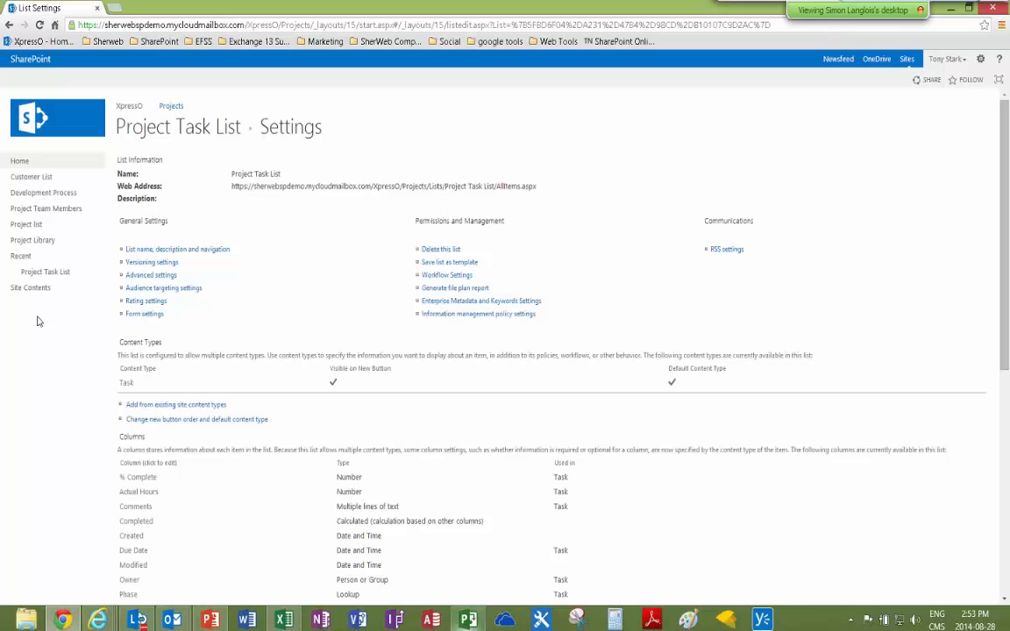
{"action": "left_click", "coordinate": [167, 289]}
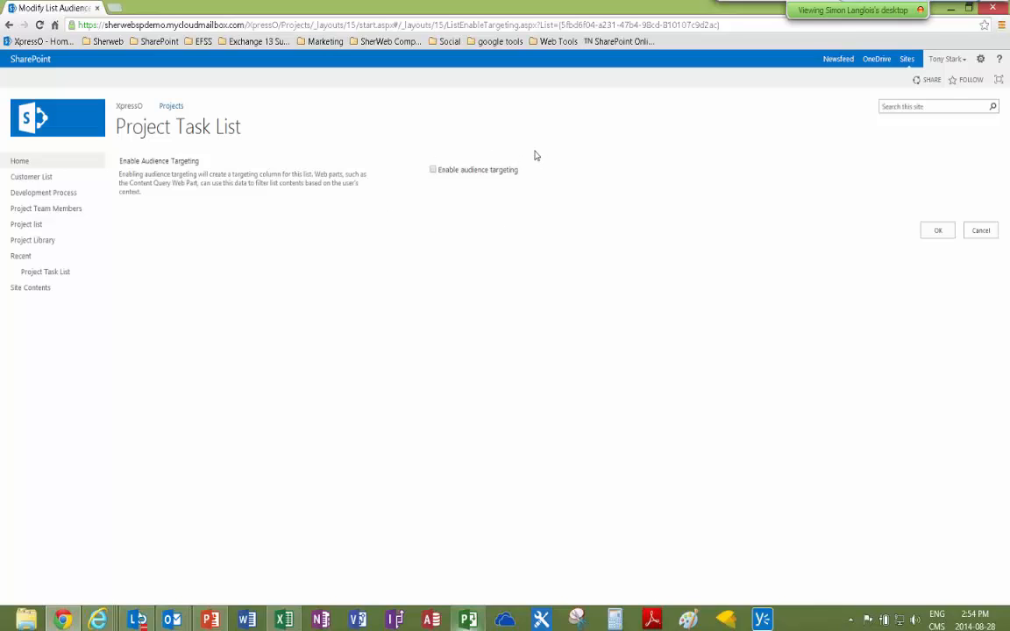
{"action": "left_click", "coordinate": [981, 235]}
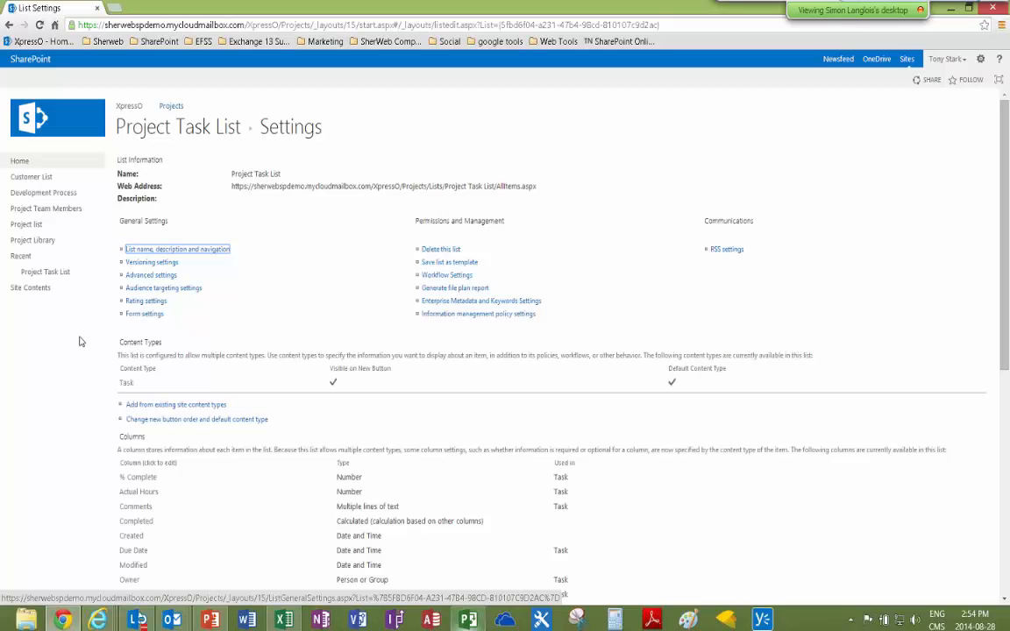
Add a "Discussion" column of type Multiple lines of text to the Project List, with Append Changes to Existing Text set to No
{"action": "left_click", "coordinate": [20, 163]}
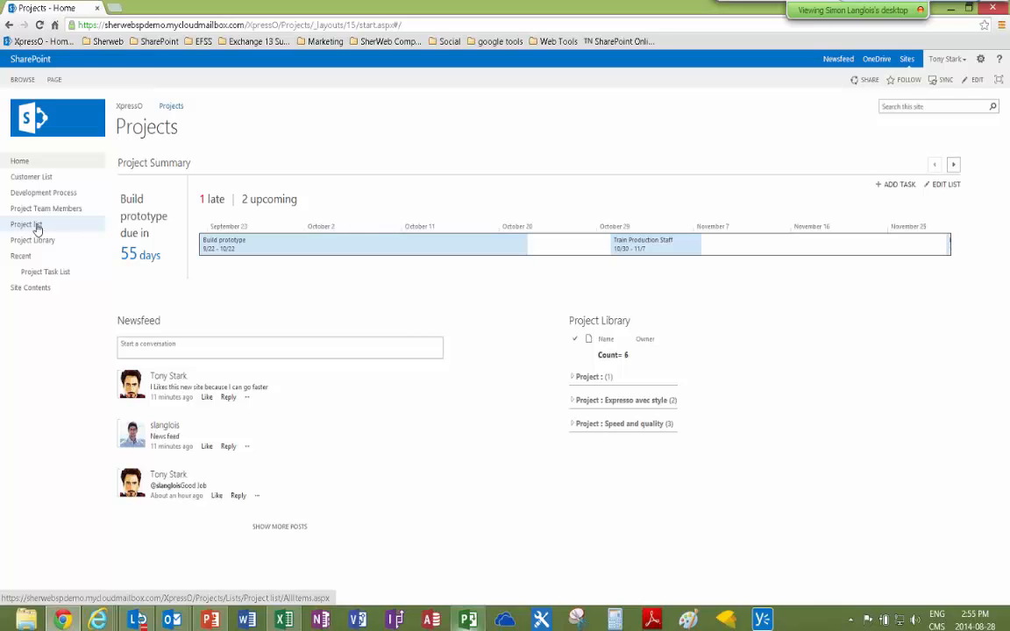
{"action": "left_click", "coordinate": [27, 224]}
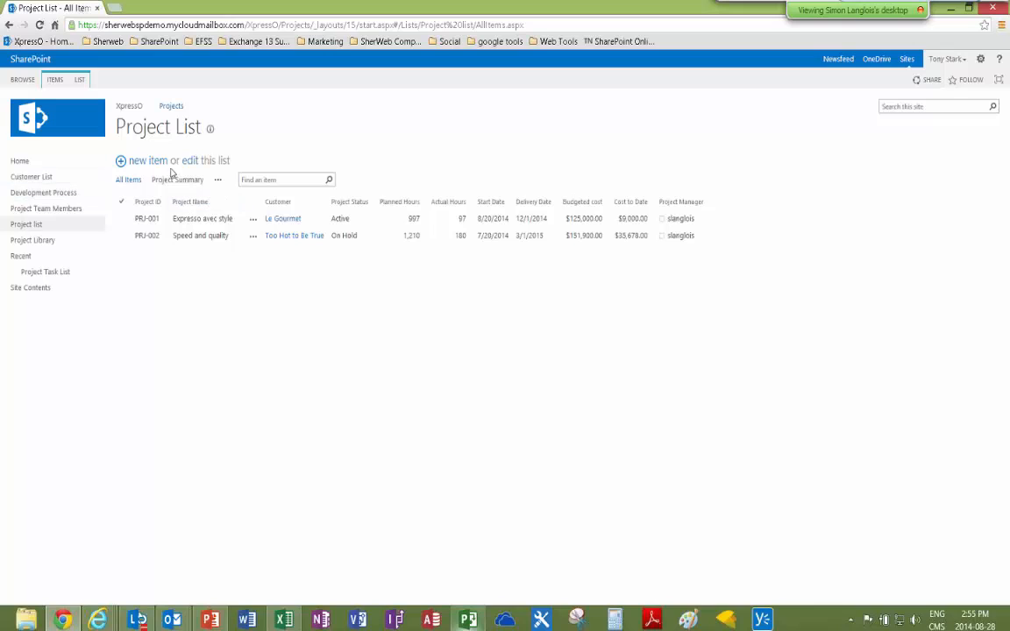
{"action": "left_click", "coordinate": [193, 166]}
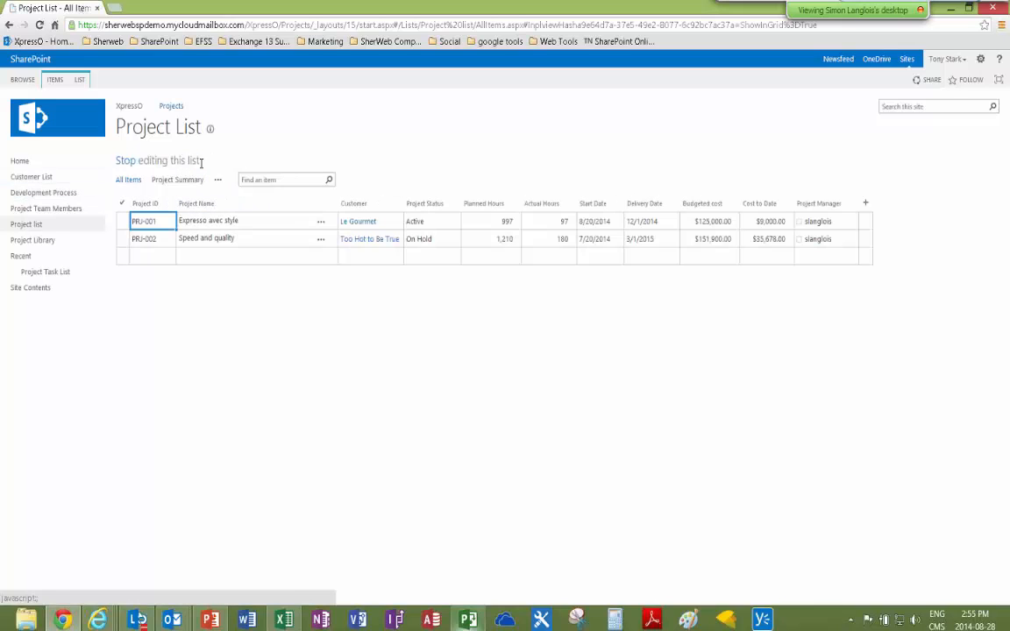
{"action": "left_click", "coordinate": [866, 202]}
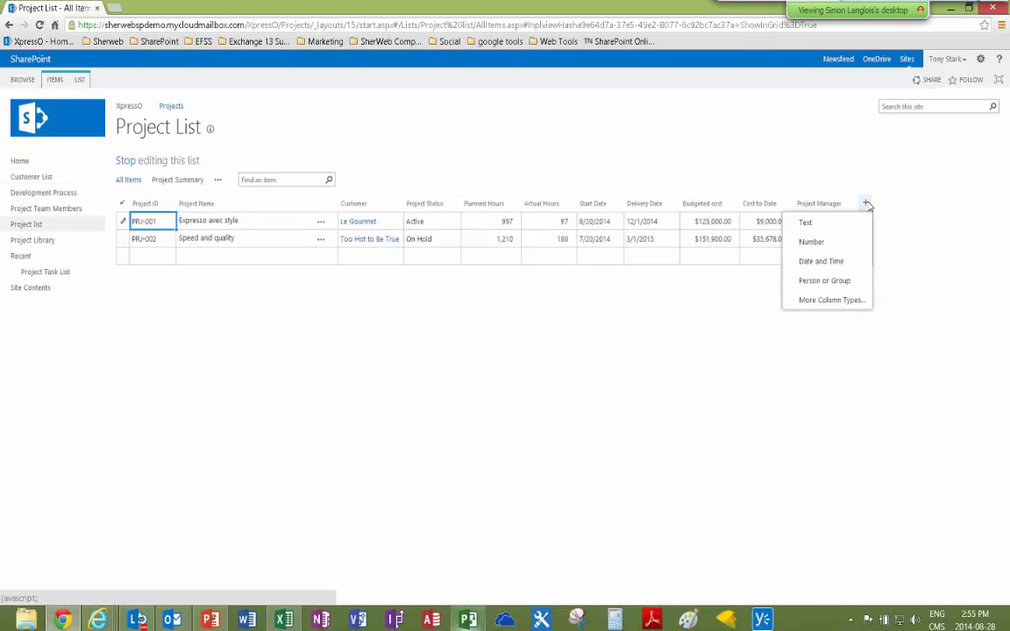
{"action": "left_click", "coordinate": [824, 299]}
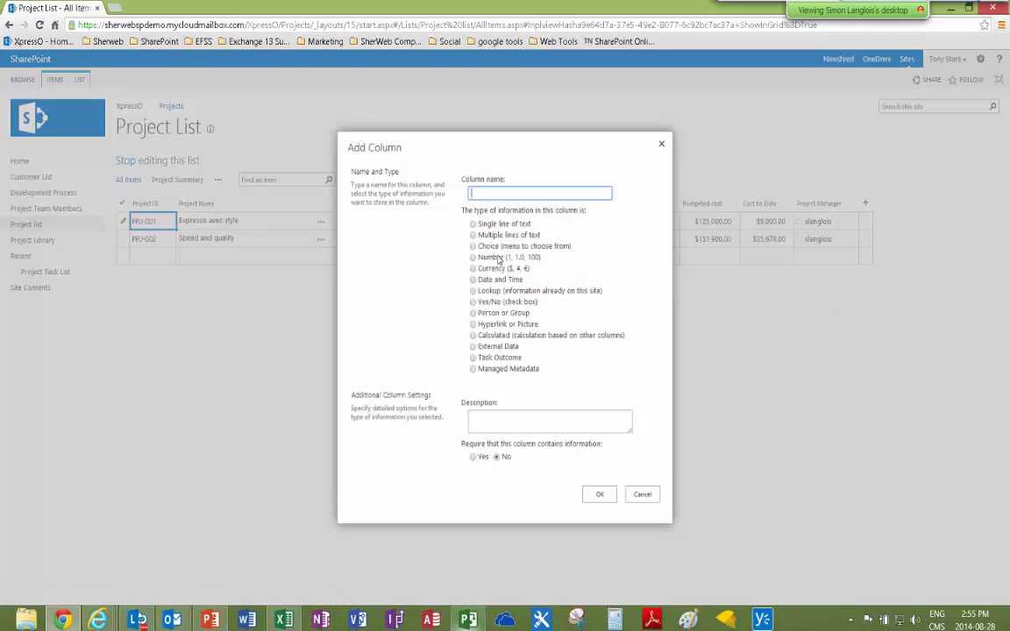
{"action": "left_click", "coordinate": [473, 235]}
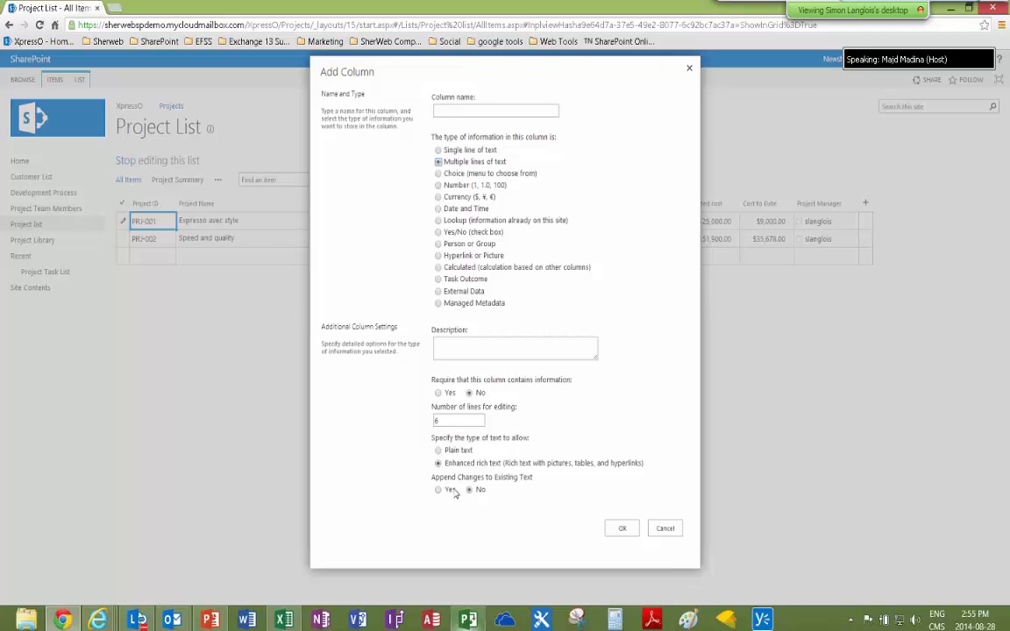
{"action": "left_click", "coordinate": [454, 112]}
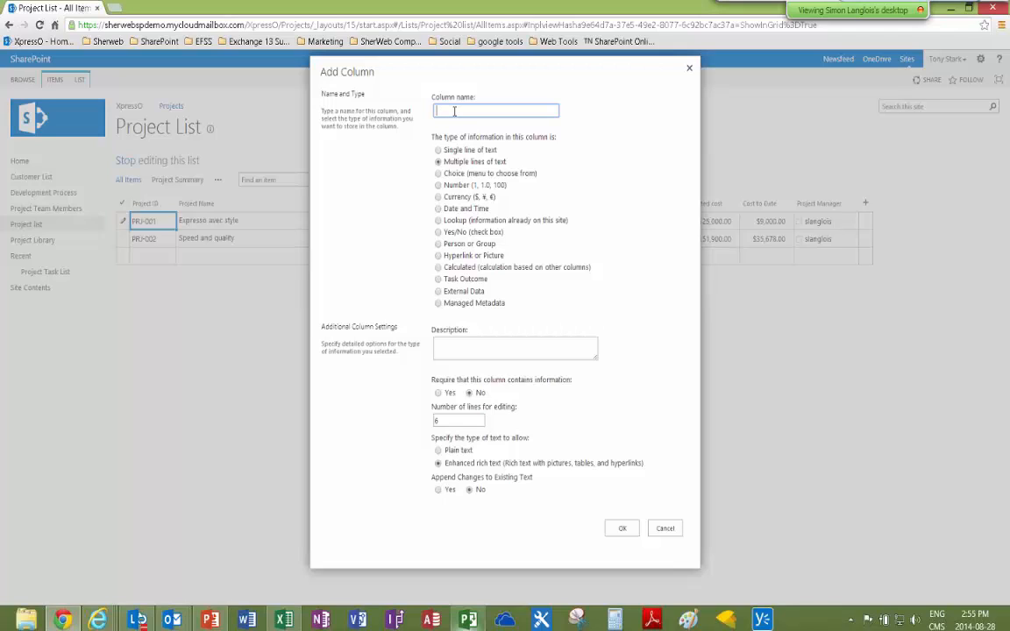
{"action": "type", "text": "Discussion"}
{"action": "left_click", "coordinate": [440, 492]}
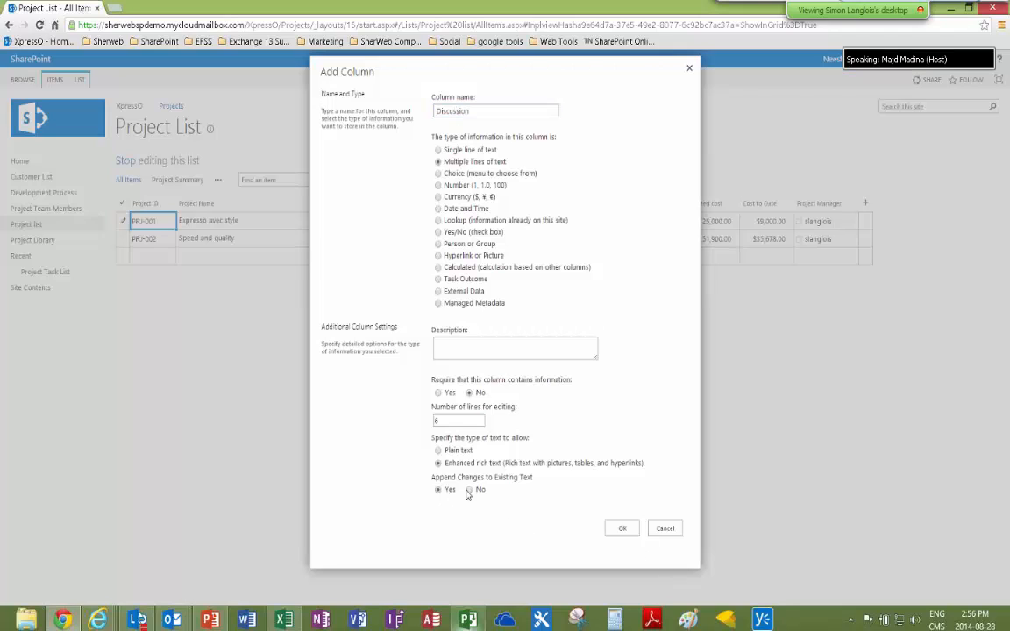
{"action": "left_click", "coordinate": [469, 490]}
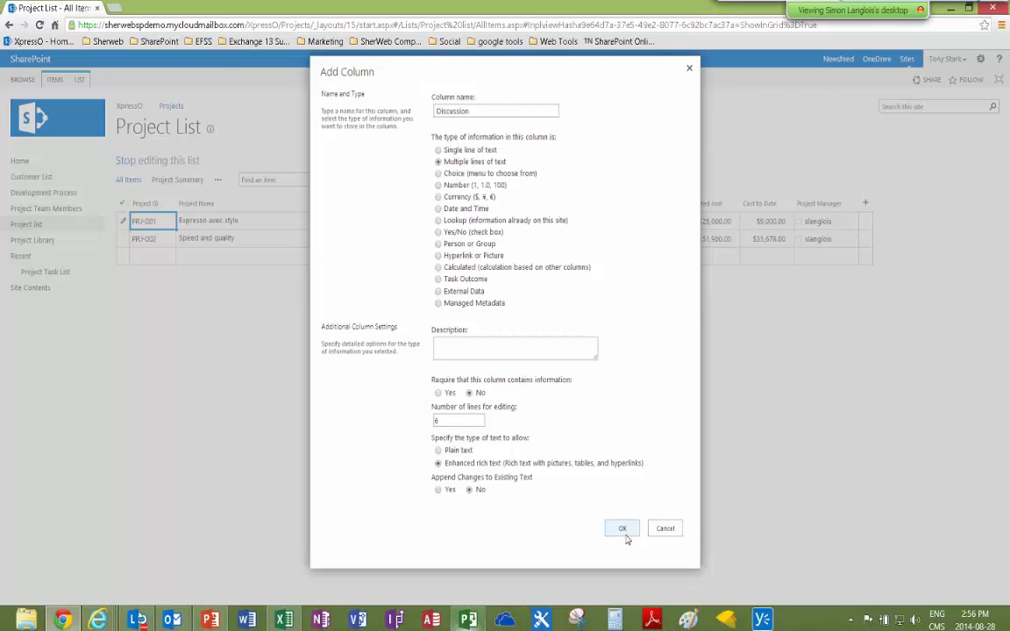
{"action": "left_click", "coordinate": [624, 532]}
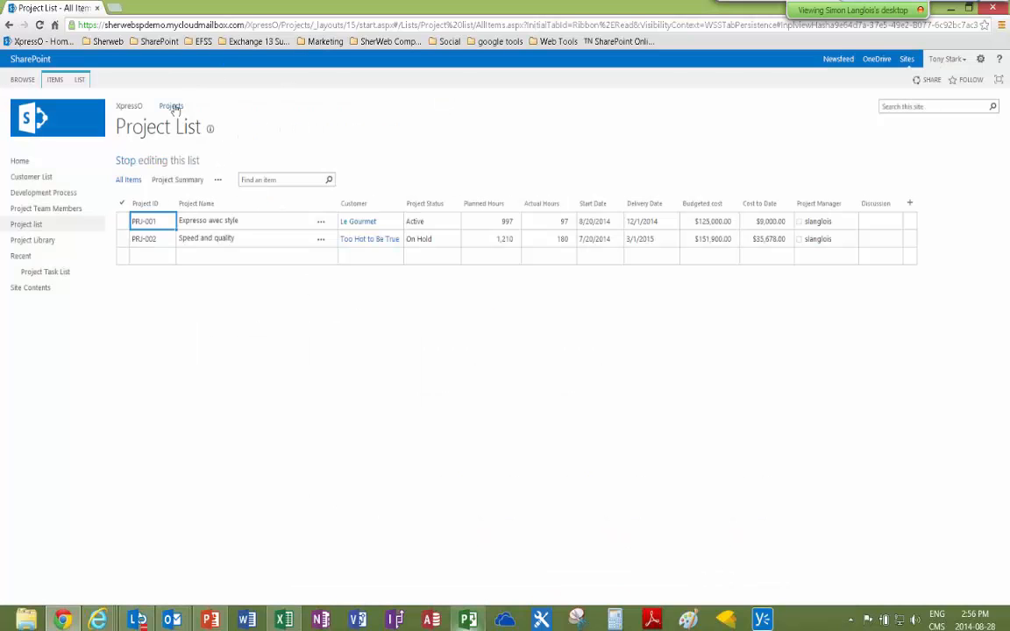
Turn on version creation for every item edit in the Project List's versioning settings and save
{"action": "left_click", "coordinate": [79, 79]}
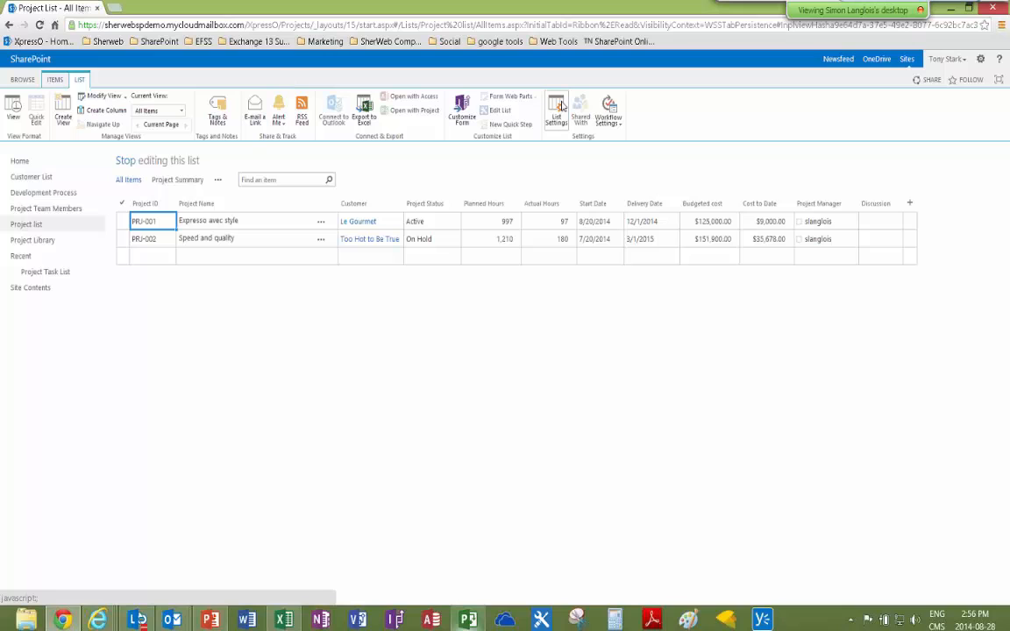
{"action": "left_click", "coordinate": [561, 106]}
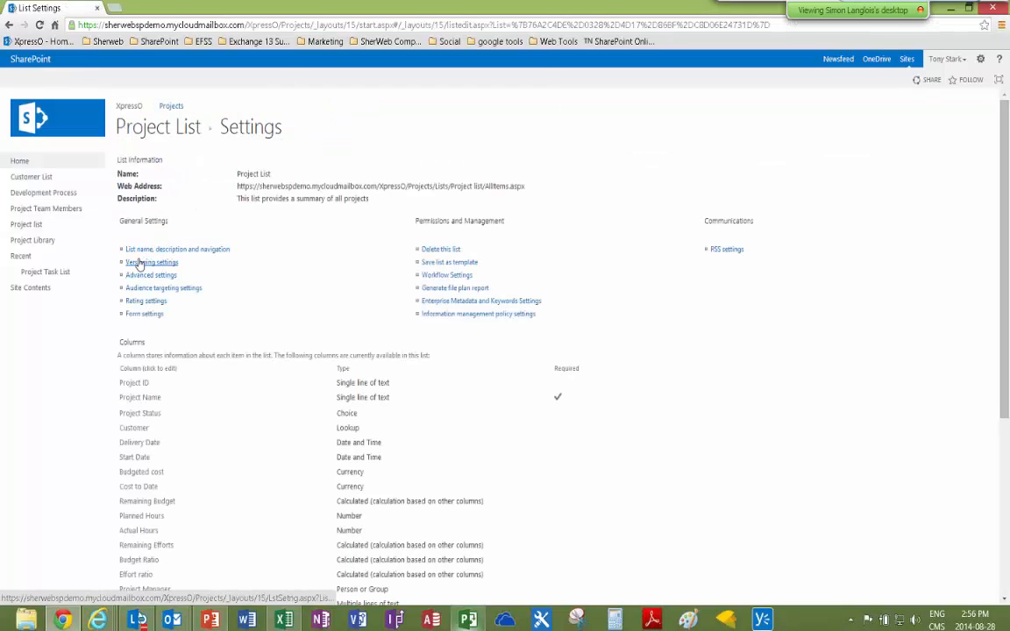
{"action": "left_click", "coordinate": [137, 262]}
{"action": "left_click", "coordinate": [232, 246]}
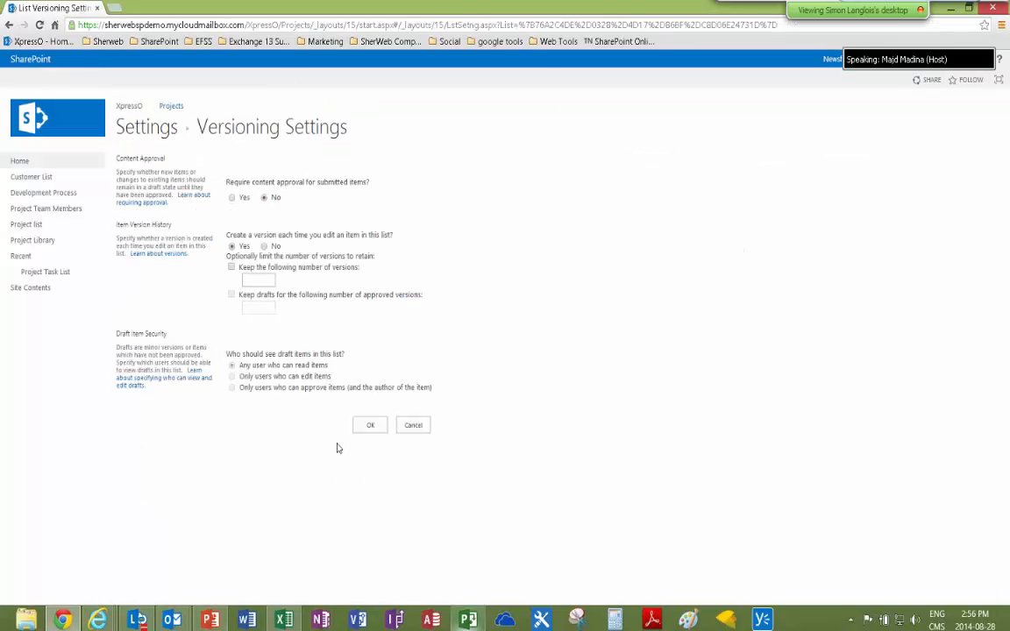
{"action": "left_click", "coordinate": [368, 426]}
Set the Discussion column's Append Changes to Existing Text option to Yes and save the column
{"action": "scroll", "coordinate": [210, 433], "scroll_direction": "down", "scroll_amount": 3}
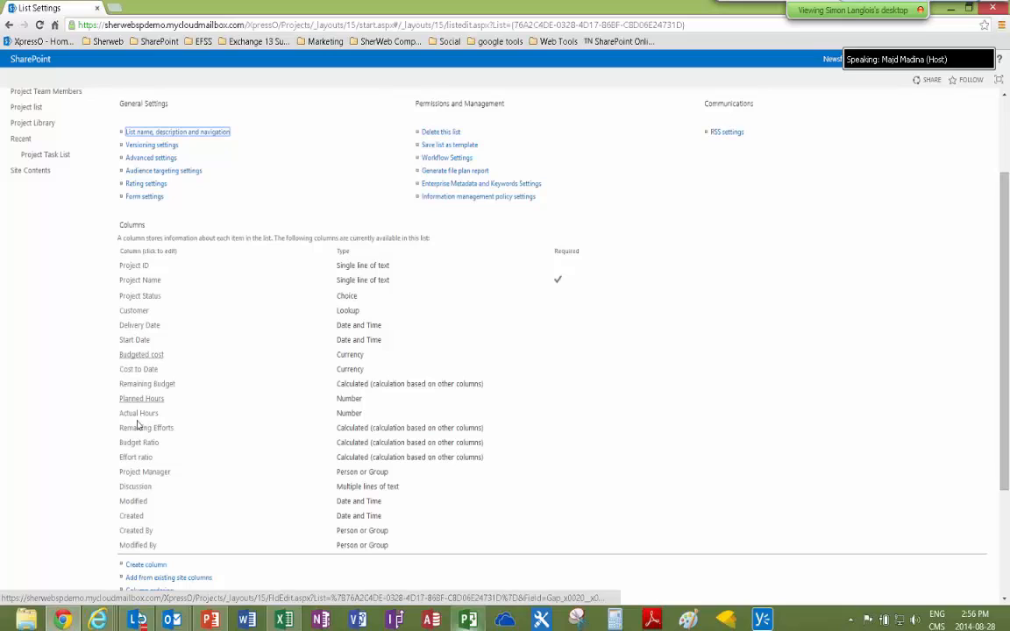
{"action": "left_click", "coordinate": [133, 485]}
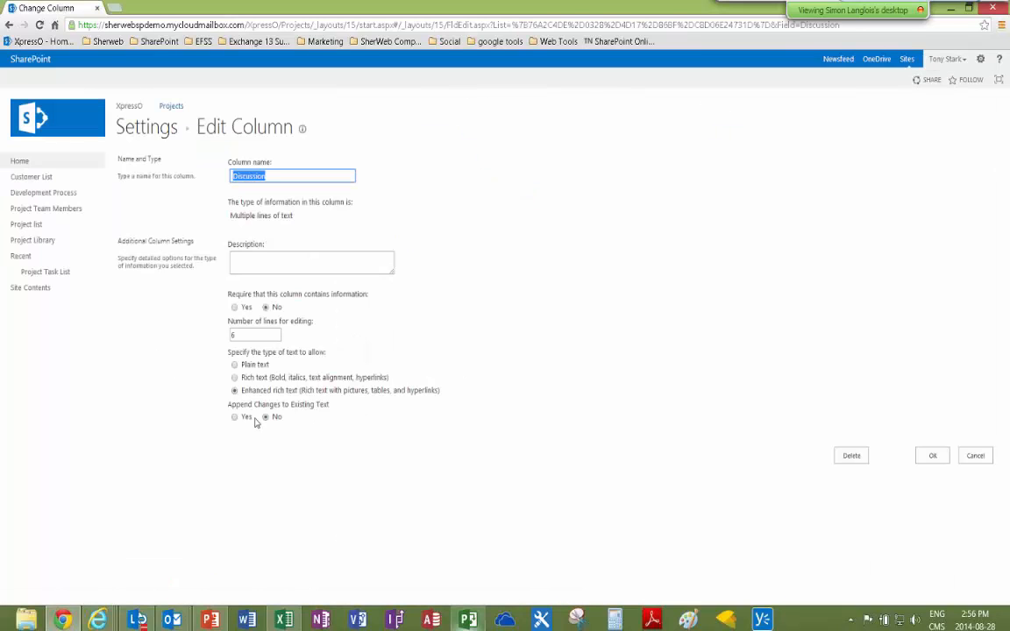
{"action": "left_click", "coordinate": [235, 417]}
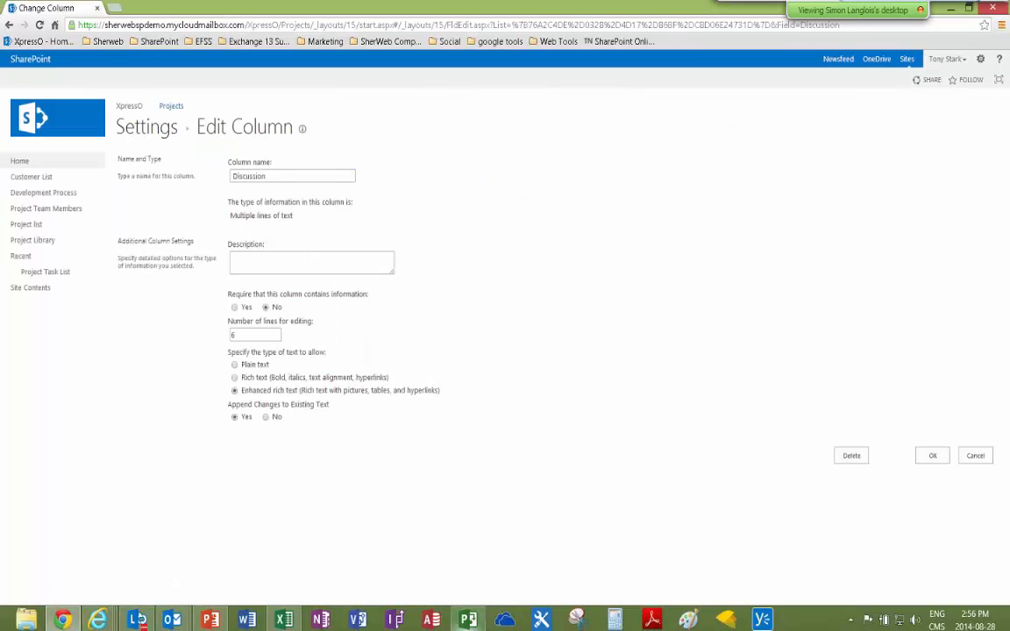
{"action": "left_click", "coordinate": [933, 455]}
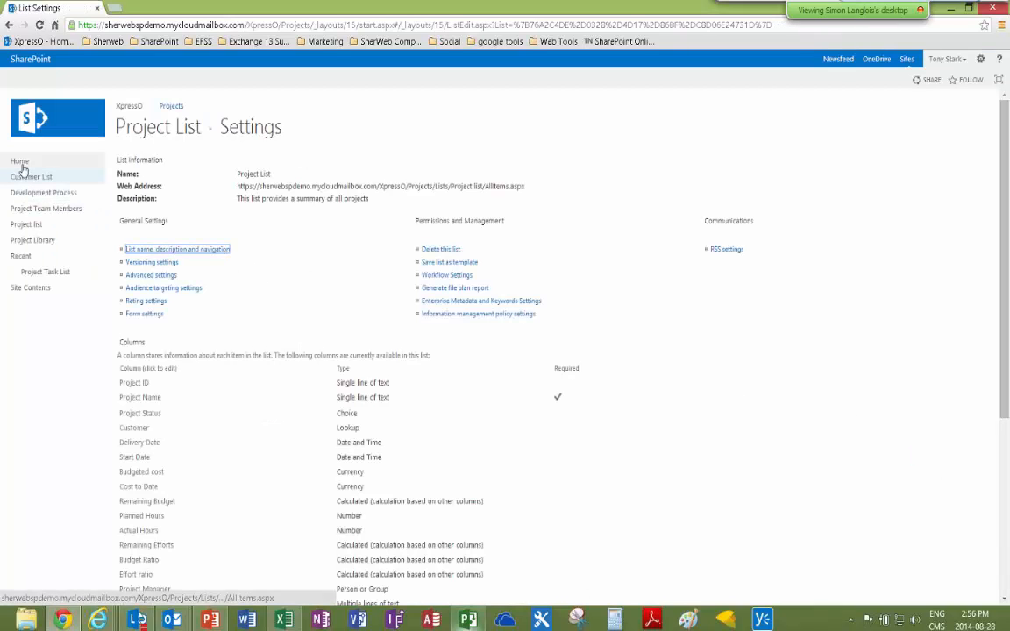
Return to the Project List and save the discussion entry "Good" on the Expresso avec style project
{"action": "left_click", "coordinate": [151, 129]}
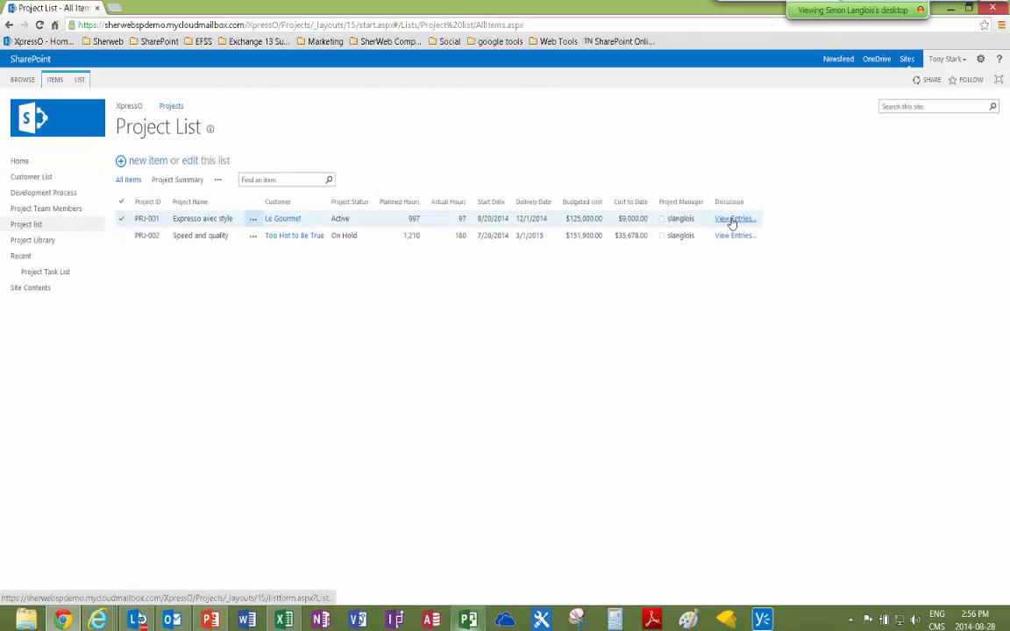
{"action": "left_click", "coordinate": [258, 224]}
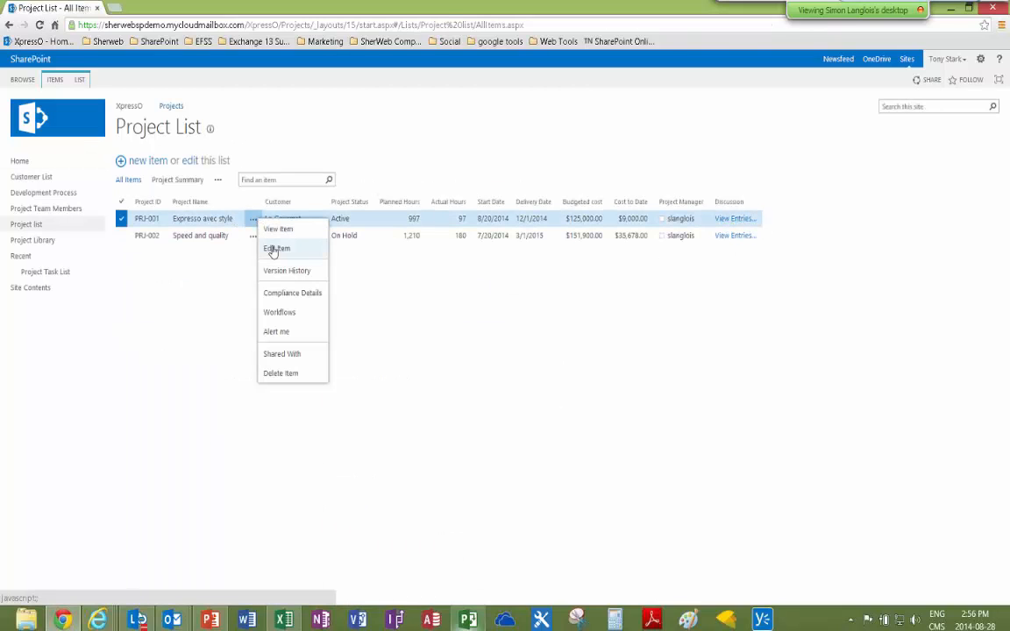
{"action": "left_click", "coordinate": [272, 249]}
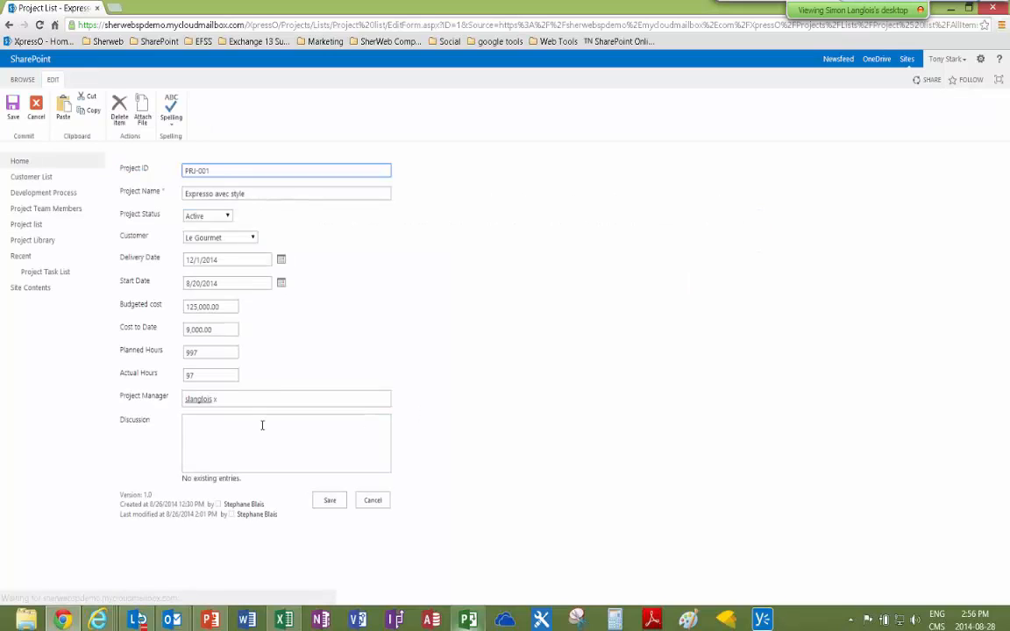
{"action": "left_click", "coordinate": [232, 426]}
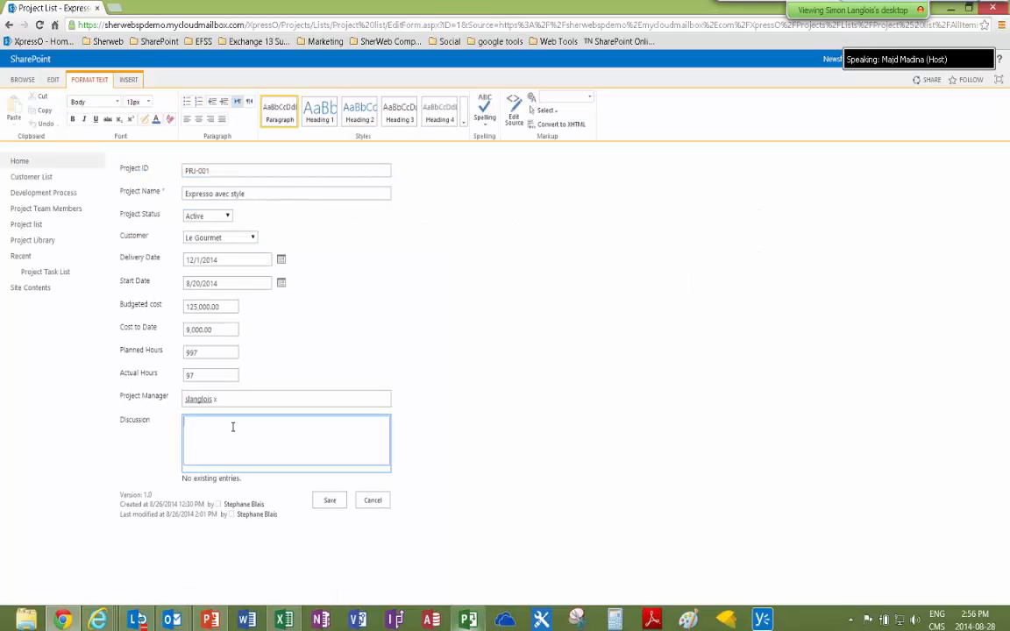
{"action": "type", "text": "Good"}
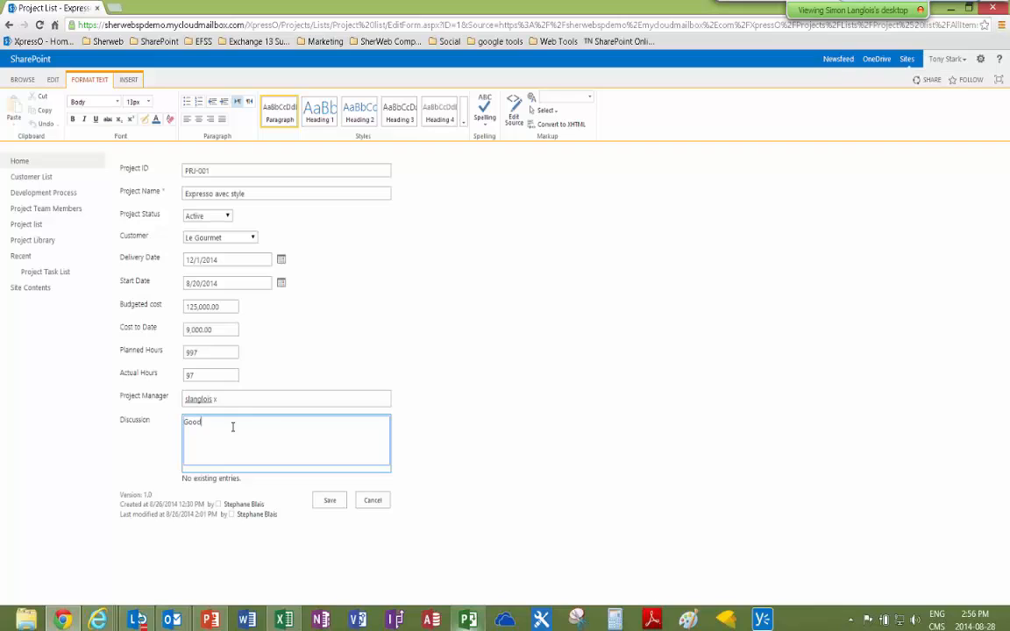
{"action": "left_click", "coordinate": [330, 501]}
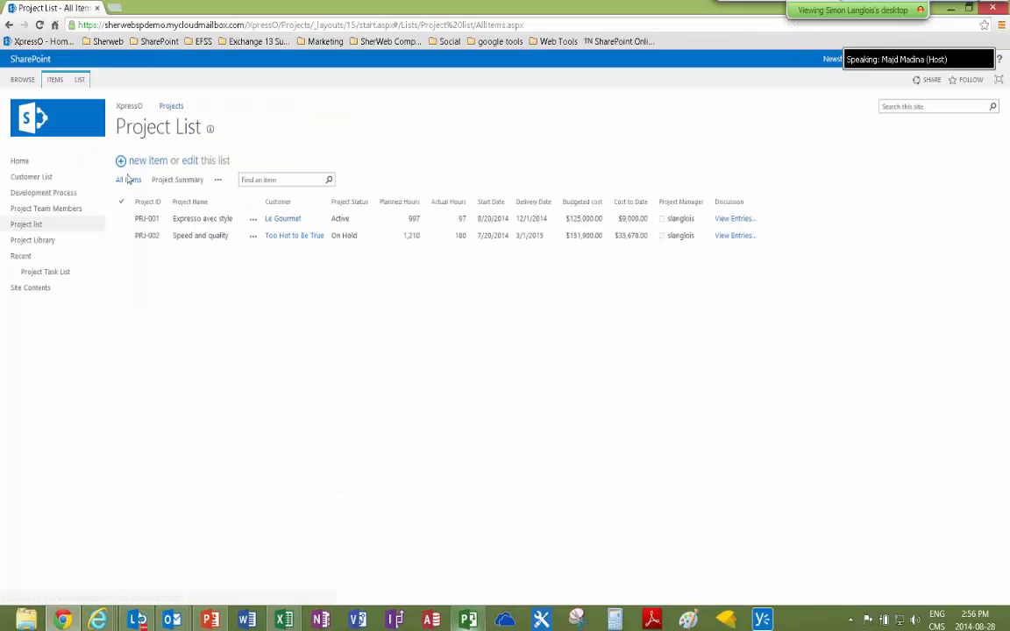
Save a second discussion entry, "Very Good", on the Expresso avec style project, then review its discussion entries and close the item
{"action": "left_click", "coordinate": [252, 219]}
{"action": "left_click", "coordinate": [268, 251]}
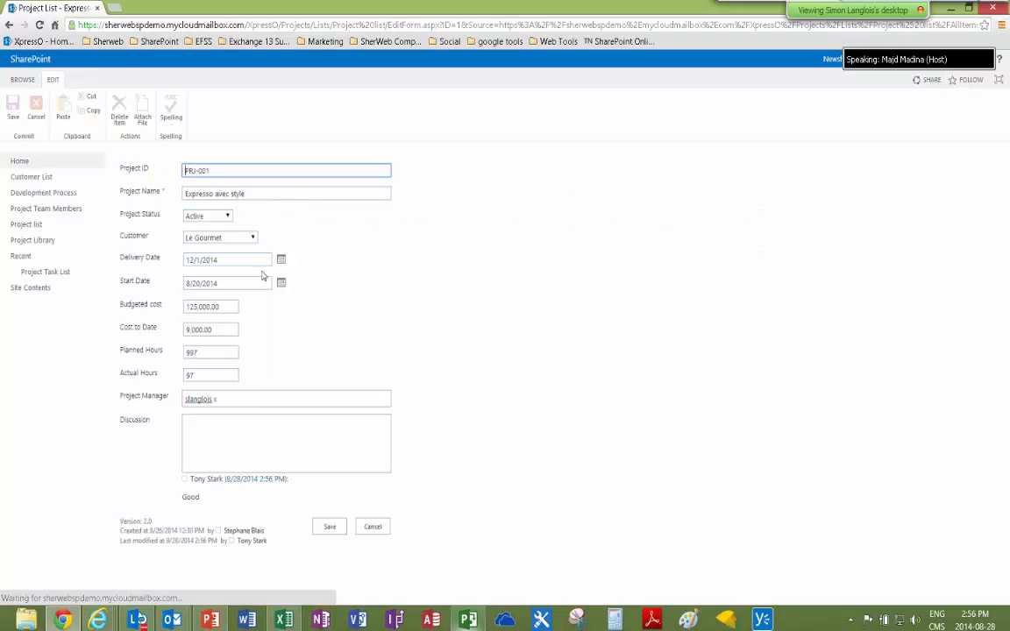
{"action": "left_click", "coordinate": [201, 437]}
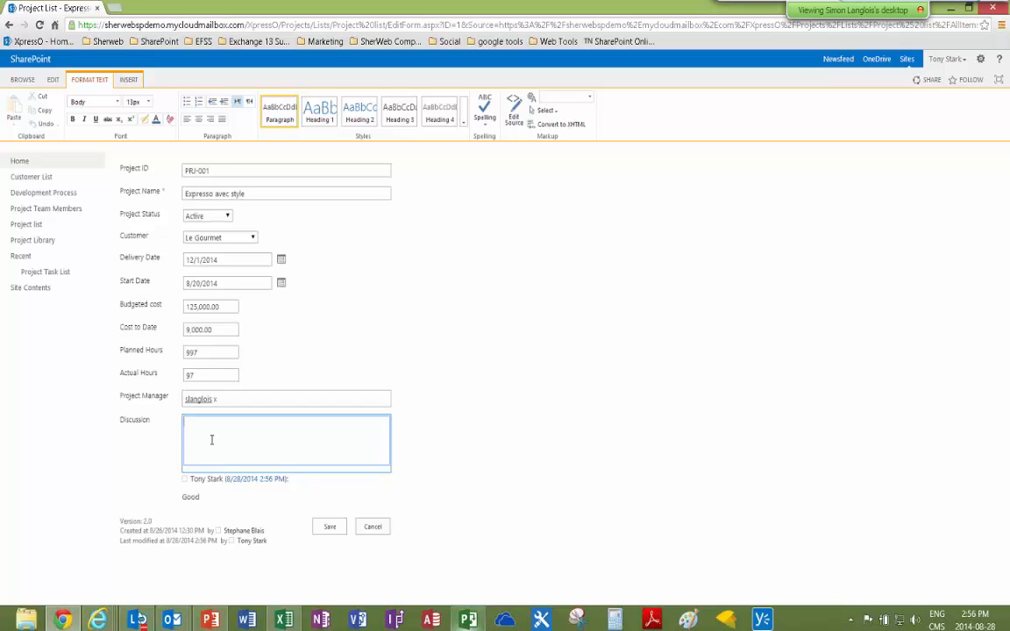
{"action": "type", "text": "Very Good"}
{"action": "left_click", "coordinate": [328, 528]}
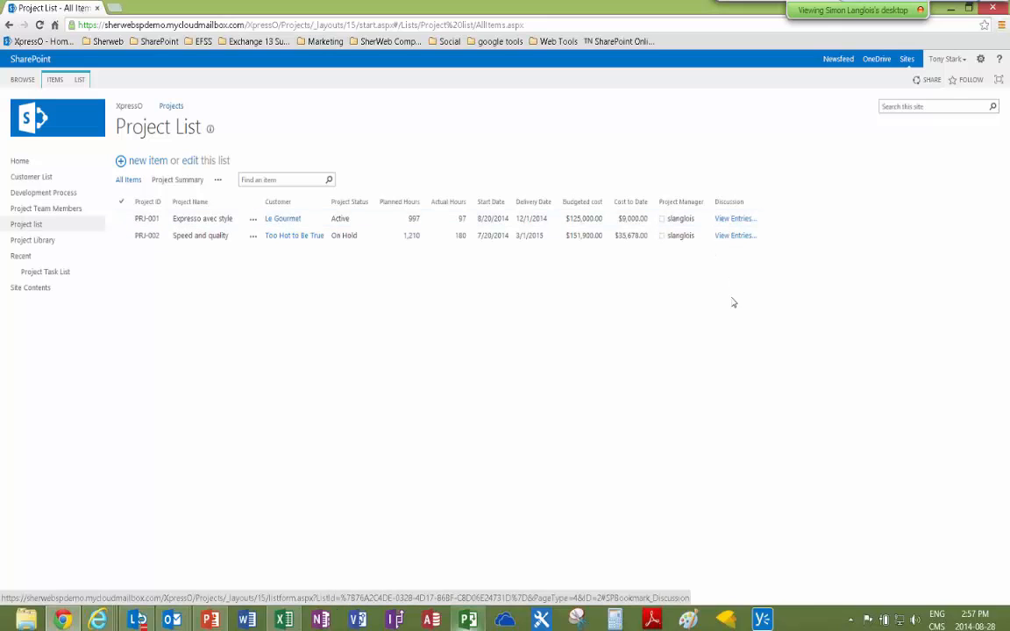
{"action": "left_click", "coordinate": [732, 220]}
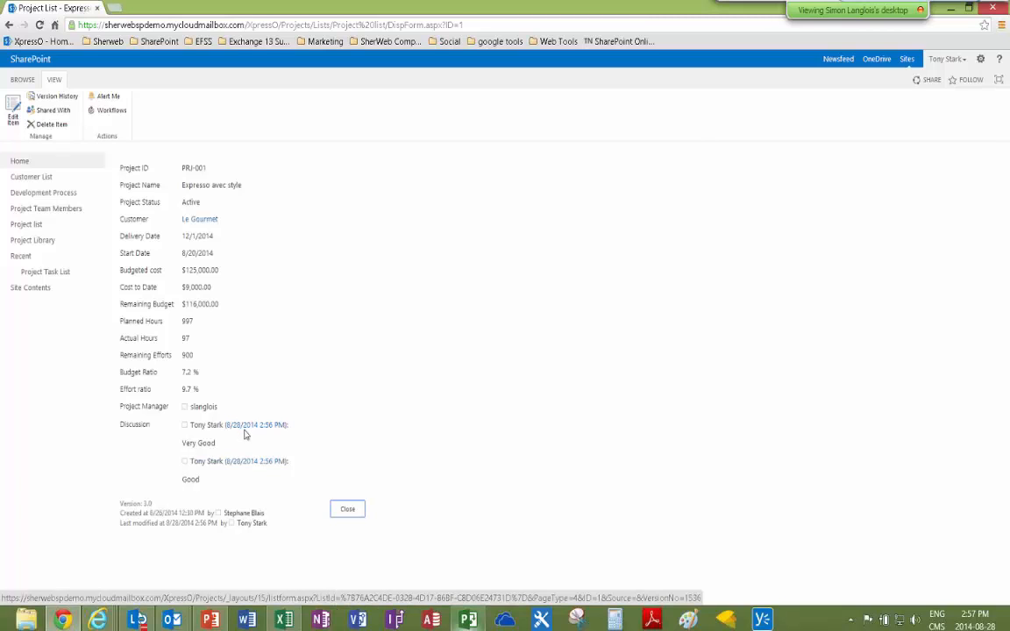
{"action": "left_click", "coordinate": [347, 510]}
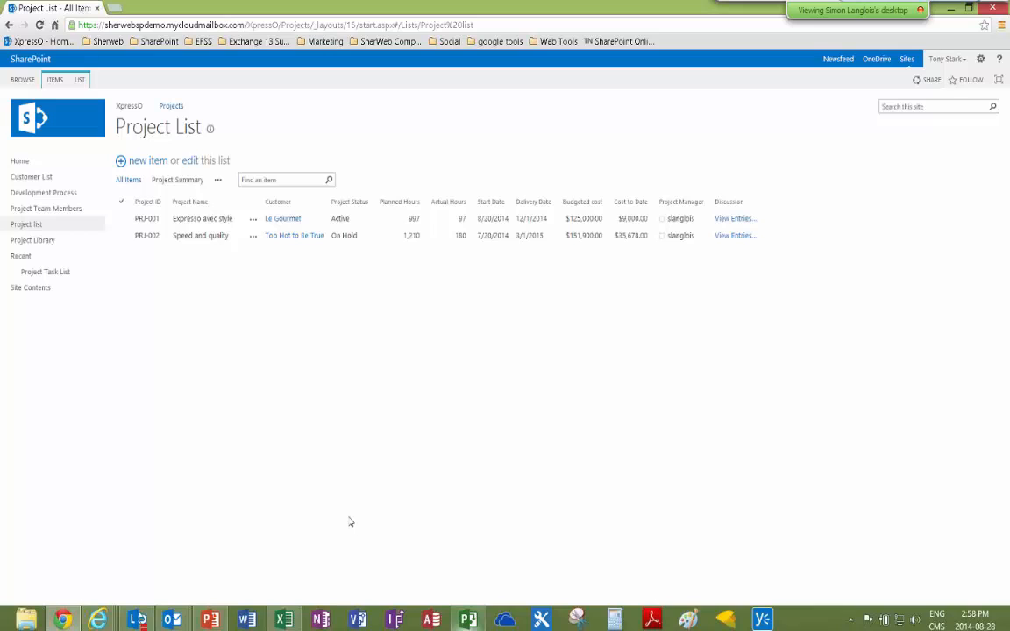
Switch to PowerPoint, start the slide show from the Architecture Lists slide and advance to the DEMO slide
{"action": "left_click", "coordinate": [219, 620]}
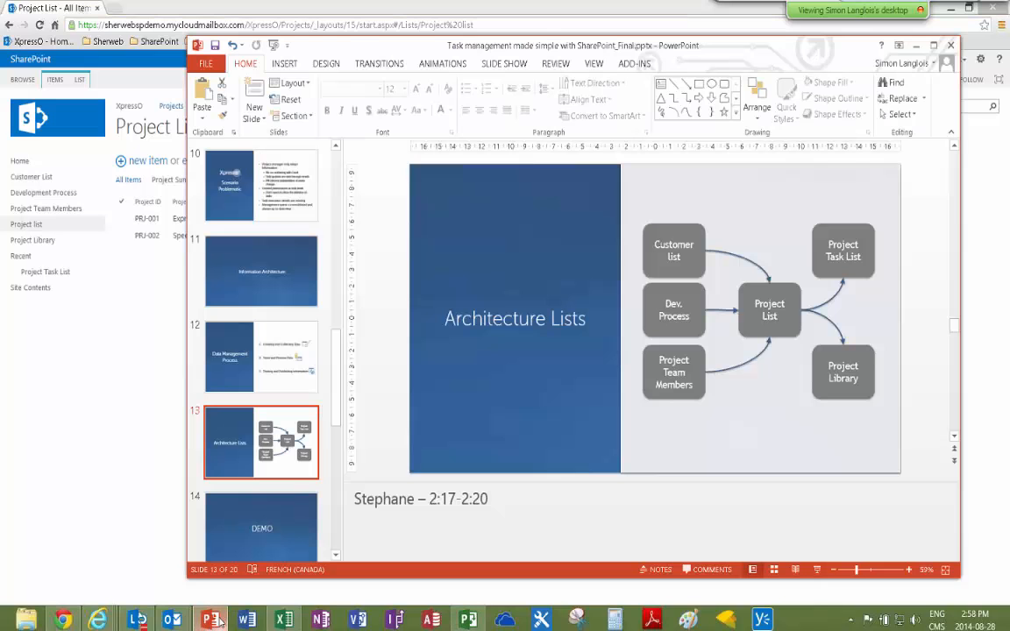
{"action": "left_click", "coordinate": [817, 570]}
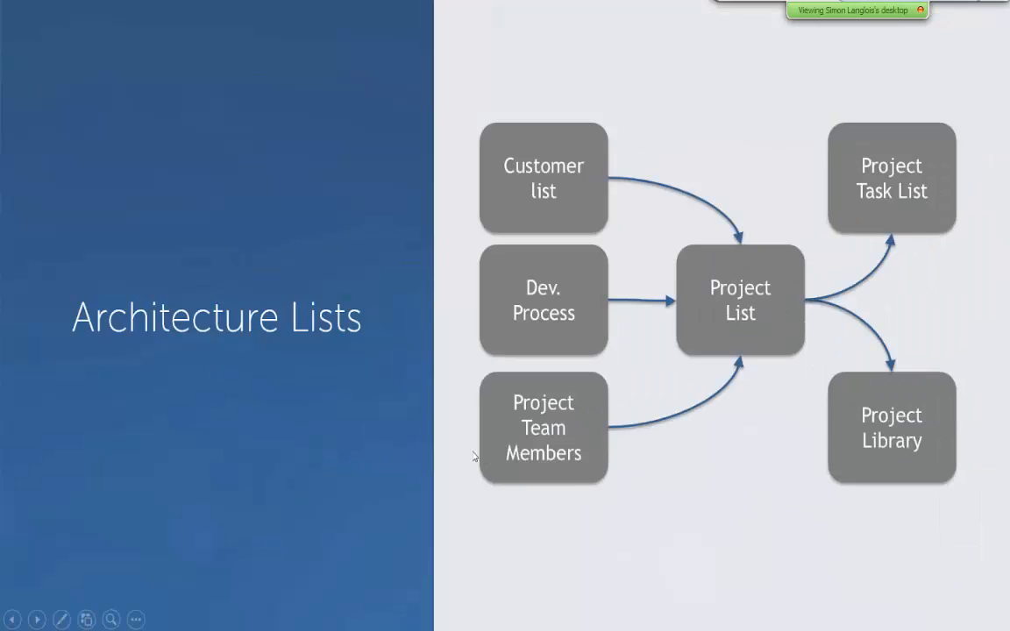
{"action": "left_click", "coordinate": [473, 456]}
{"action": "left_click", "coordinate": [473, 456]}
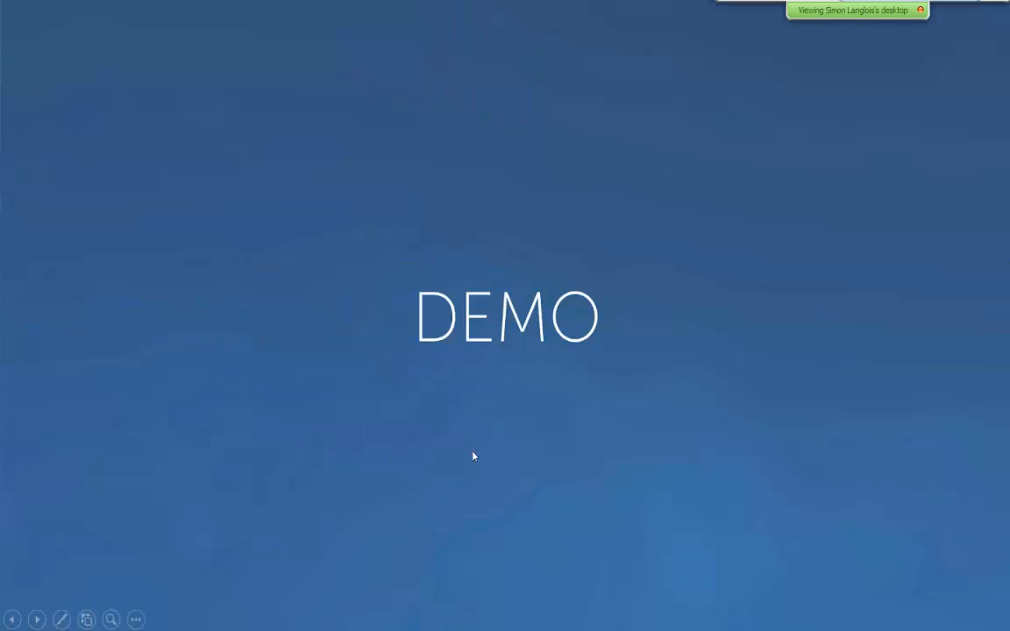